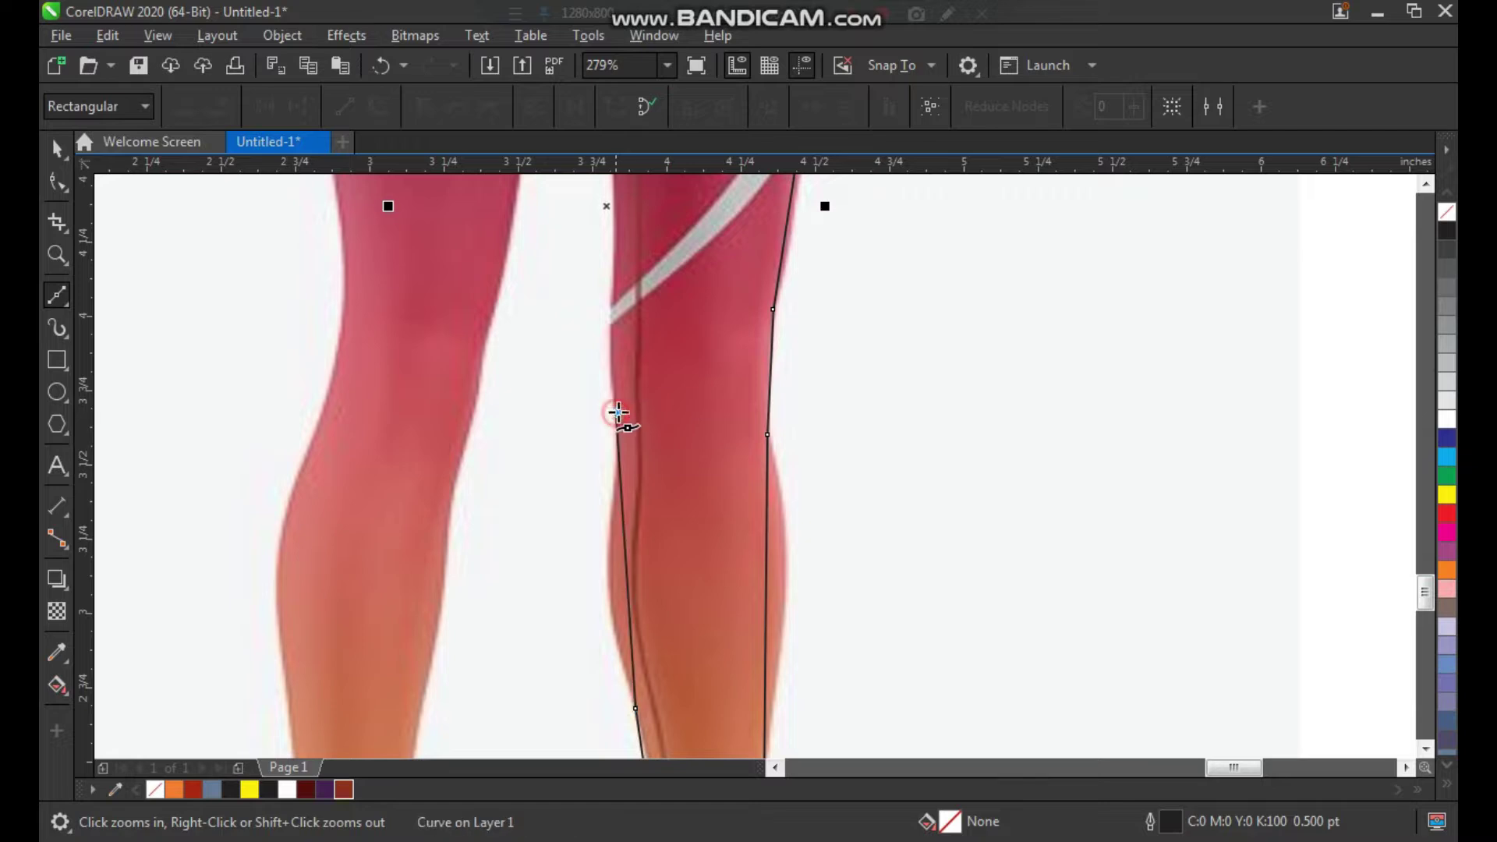
Trace the right-hand leg's inner edge from the knee up to the crotch of the leggings.
{"action": "left_click", "coordinate": [631, 251]}
{"action": "left_click", "coordinate": [706, 377]}
{"action": "left_click", "coordinate": [669, 212]}
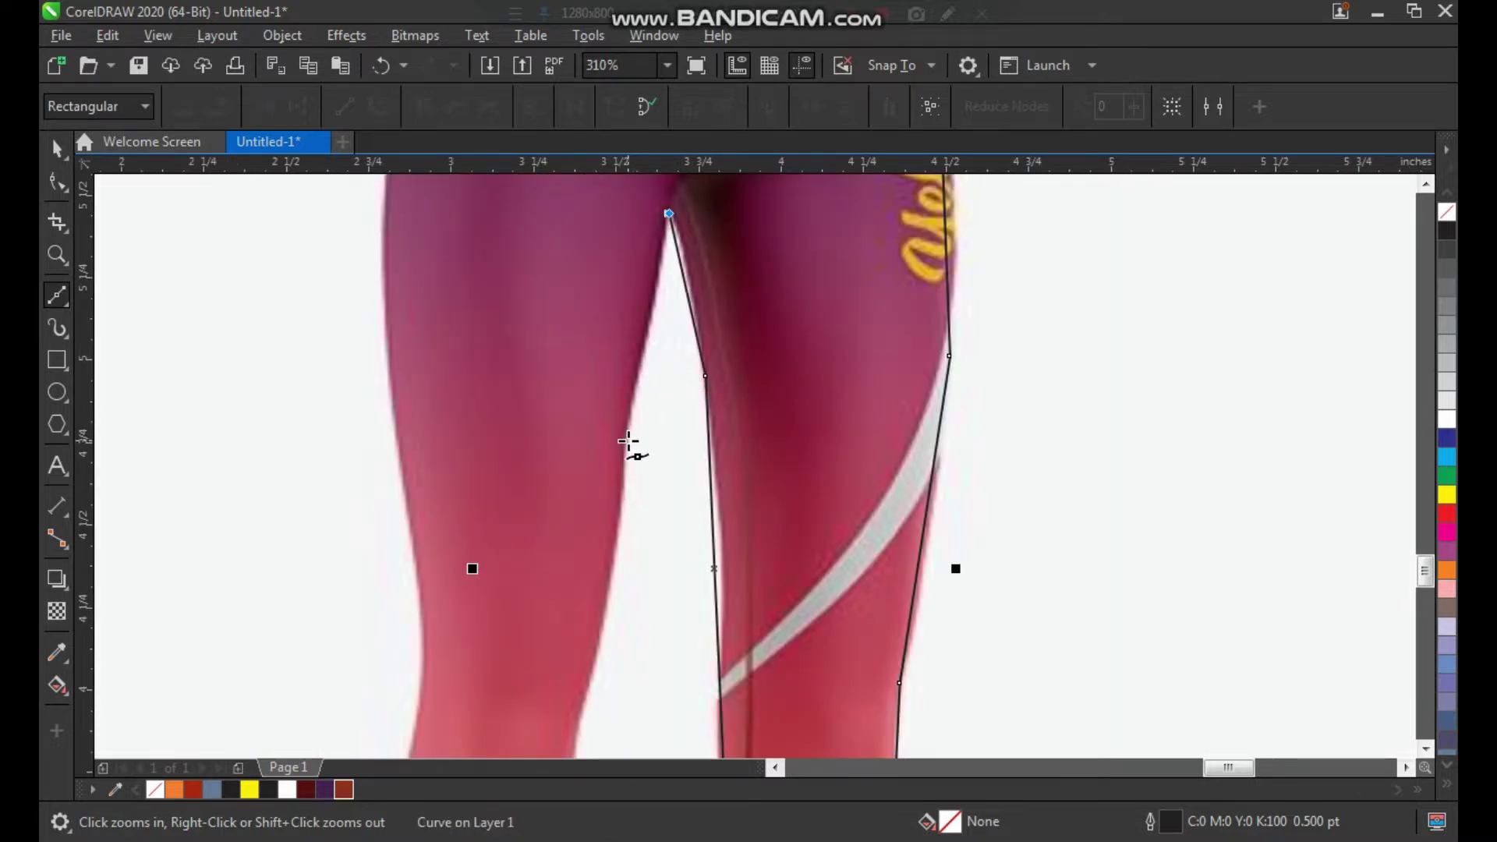
Trace the left-hand leg's inner edge from the crotch down to the ankle and across its hem.
{"action": "scroll", "coordinate": [635, 468], "scroll_direction": "down", "scroll_amount": 1}
{"action": "scroll", "coordinate": [568, 491], "scroll_direction": "up", "scroll_amount": 2}
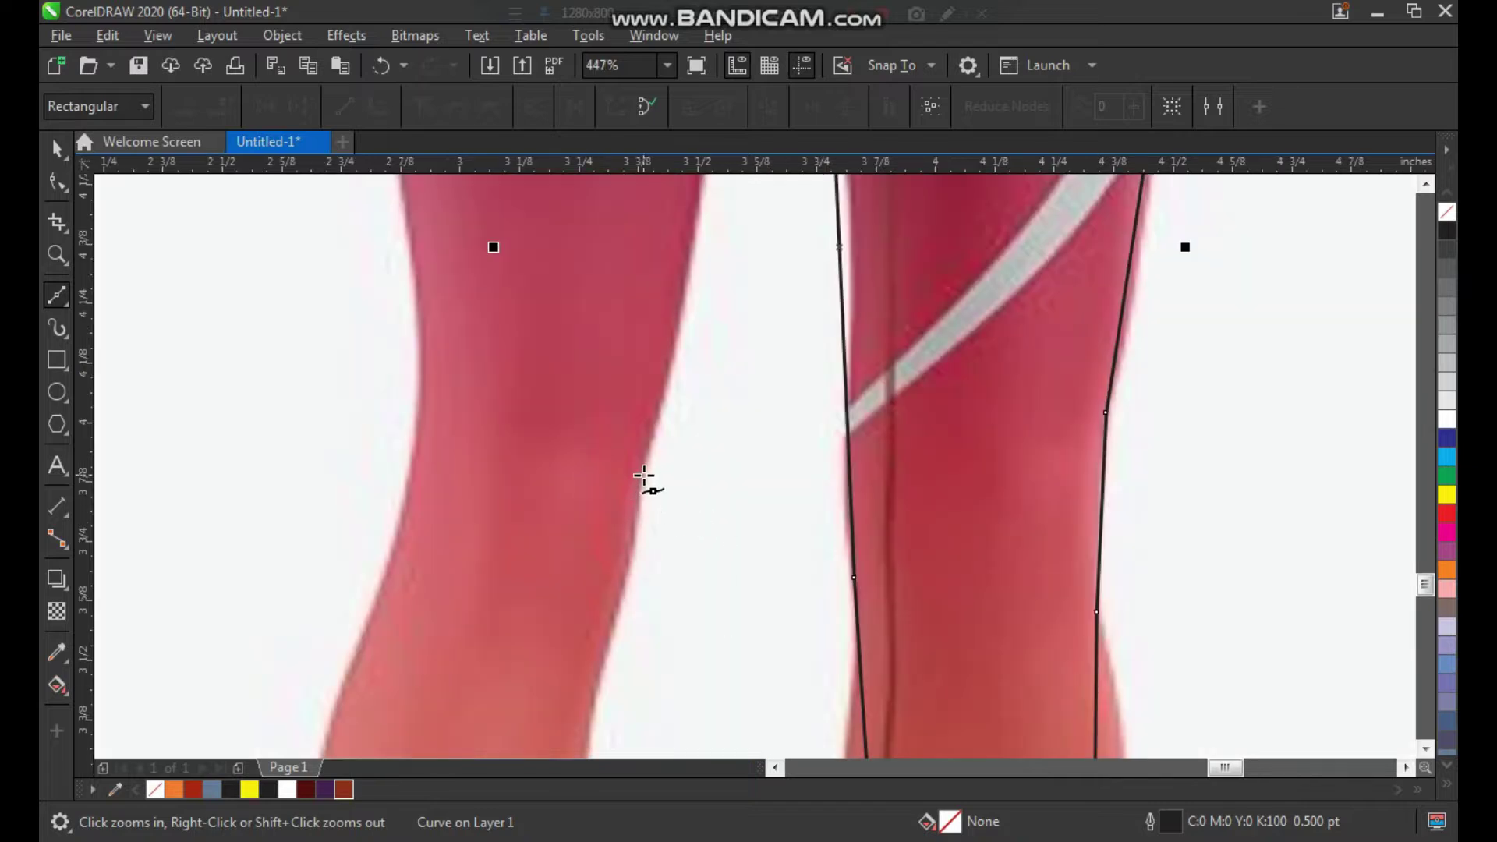
{"action": "scroll", "coordinate": [636, 515], "scroll_direction": "down", "scroll_amount": 1}
{"action": "scroll", "coordinate": [624, 530], "scroll_direction": "up", "scroll_amount": 2}
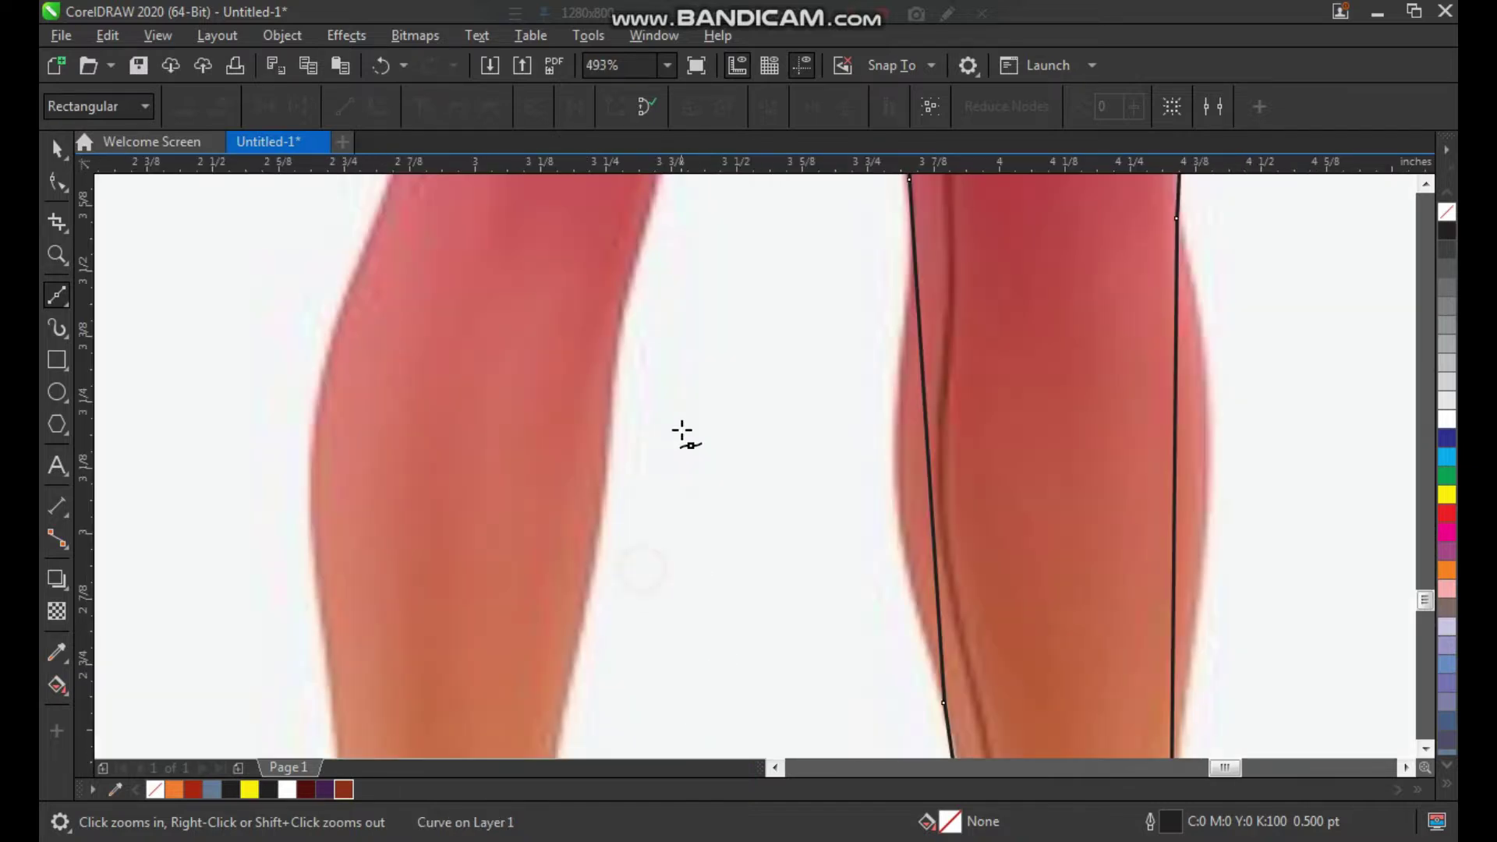
{"action": "left_click", "coordinate": [611, 382]}
{"action": "scroll", "coordinate": [532, 545], "scroll_direction": "down", "scroll_amount": 2}
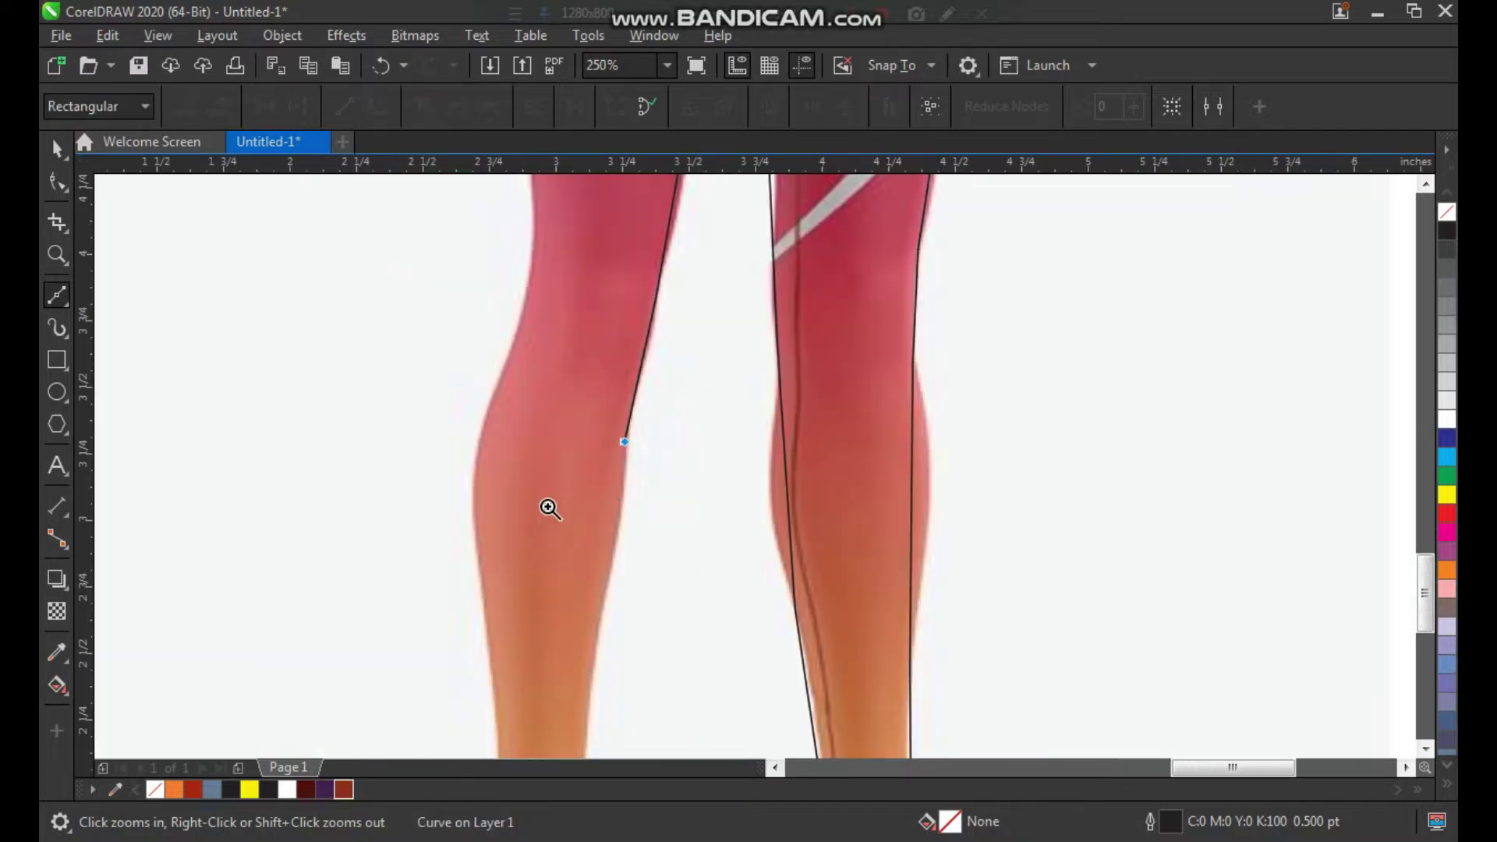
{"action": "scroll", "coordinate": [681, 671], "scroll_direction": "up", "scroll_amount": 2}
{"action": "left_click", "coordinate": [720, 602]}
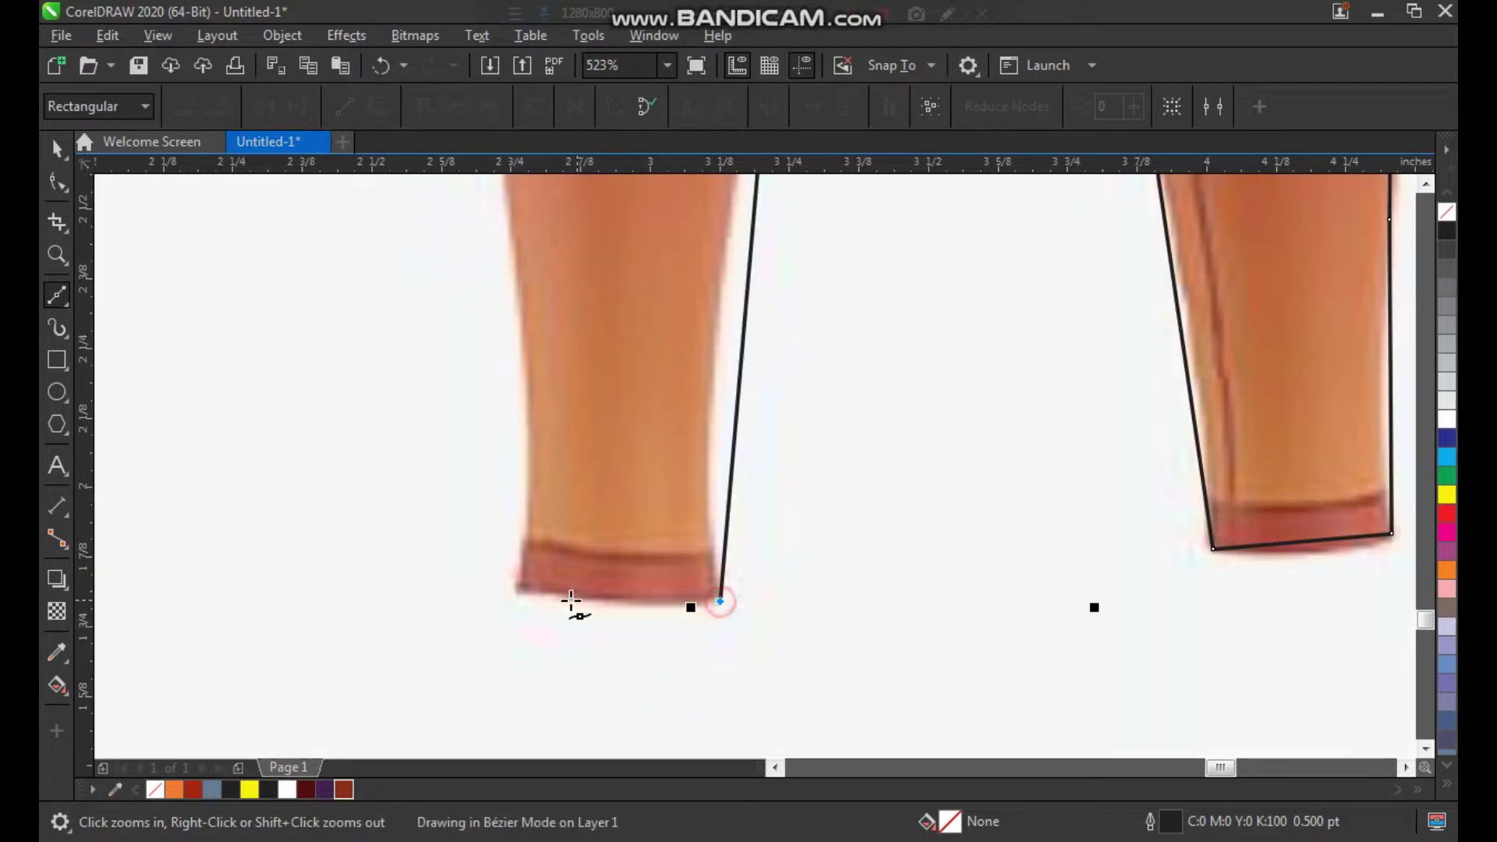
{"action": "left_click", "coordinate": [518, 586]}
Trace the left-hand leg's outer edge from the hem up to the waistband and close the outline at its starting node.
{"action": "scroll", "coordinate": [514, 546], "scroll_direction": "down", "scroll_amount": 2}
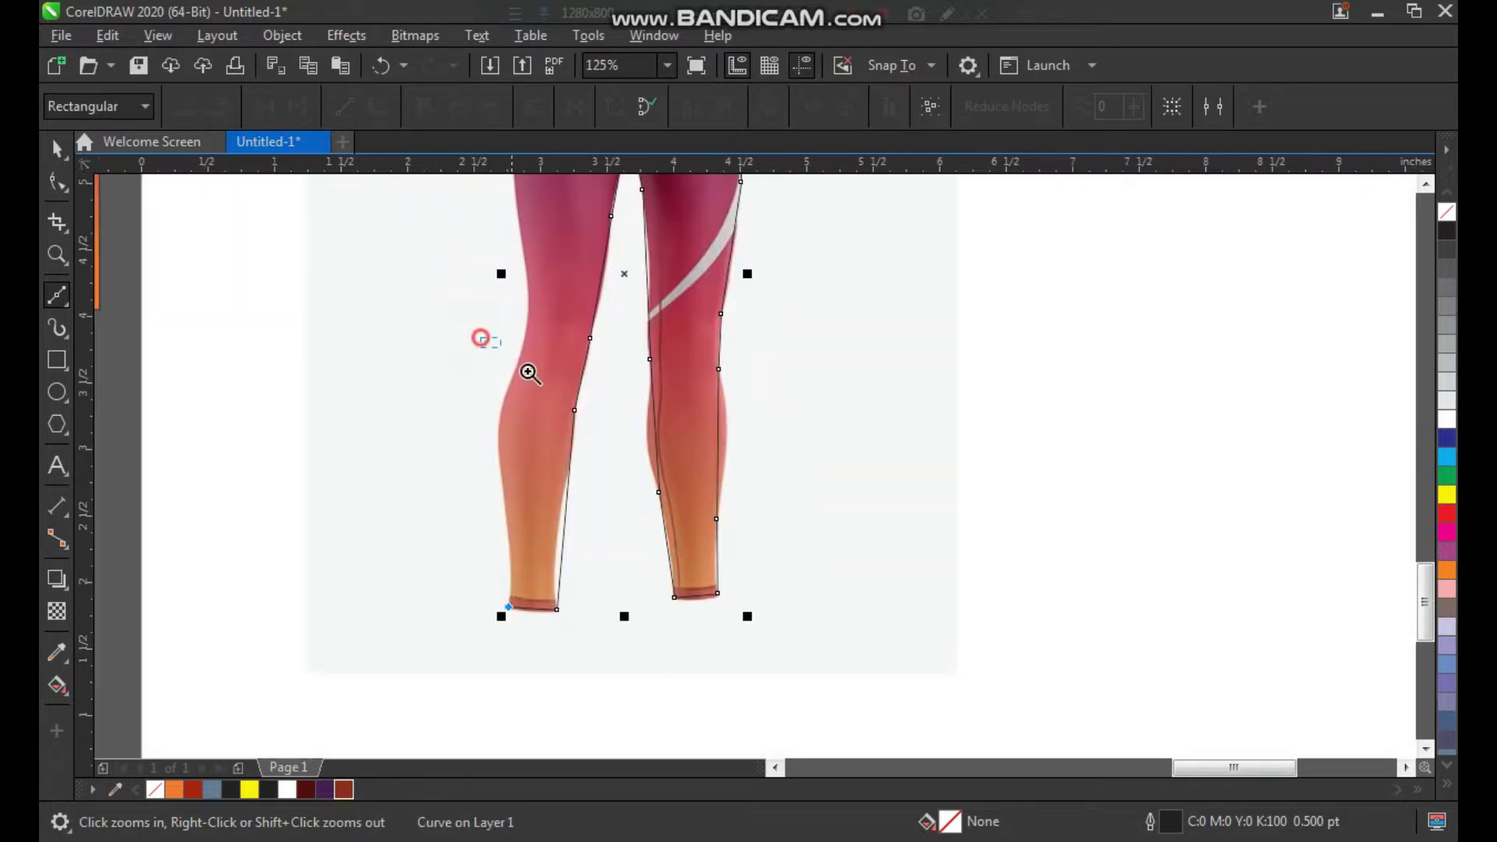
{"action": "scroll", "coordinate": [482, 339], "scroll_direction": "up", "scroll_amount": 3}
{"action": "scroll", "coordinate": [641, 406], "scroll_direction": "down", "scroll_amount": 2}
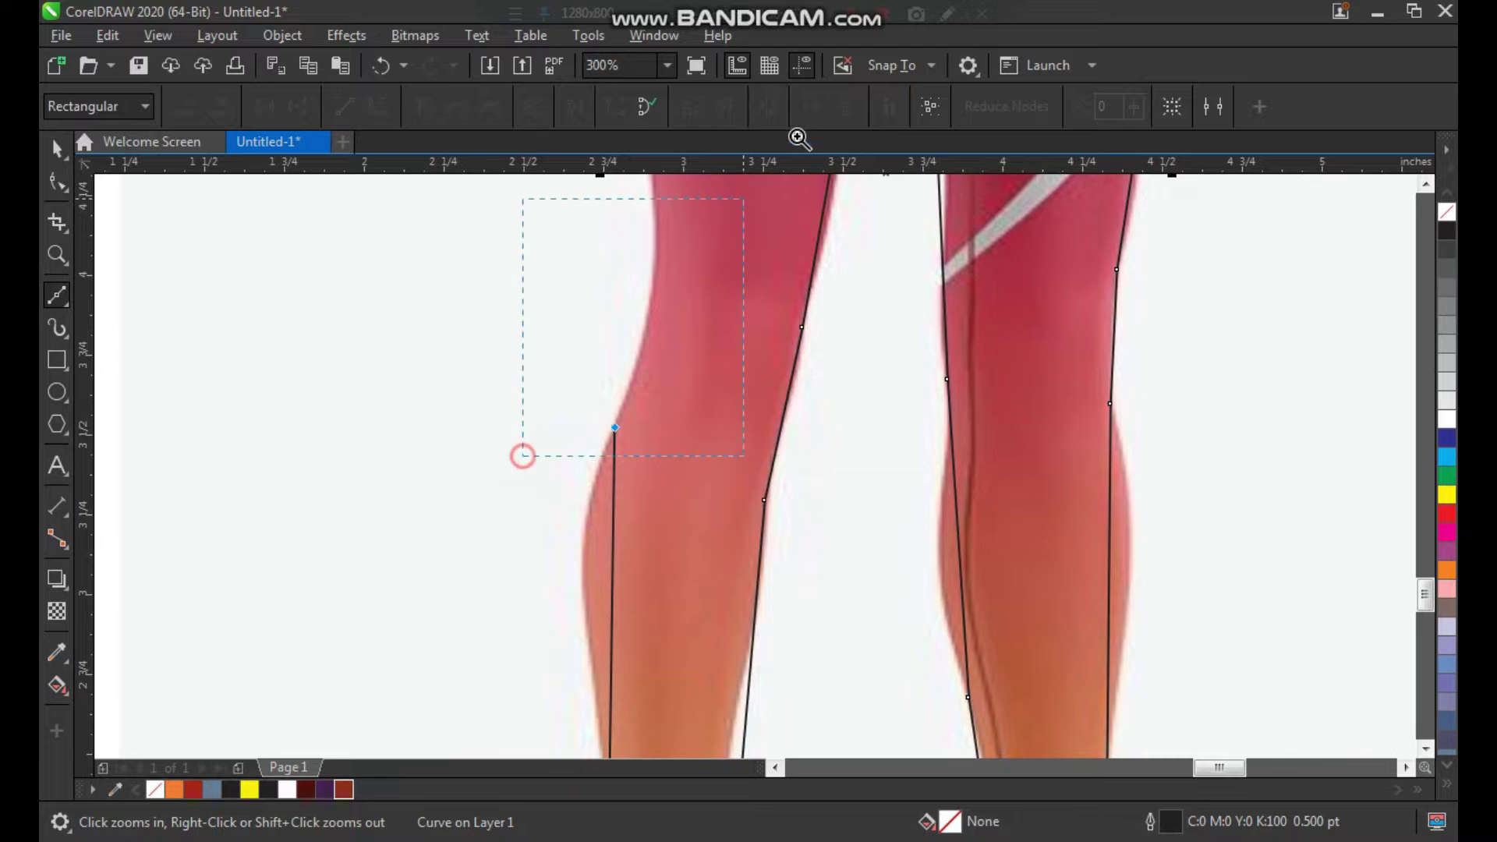
{"action": "scroll", "coordinate": [727, 320], "scroll_direction": "up", "scroll_amount": 2}
{"action": "scroll", "coordinate": [738, 297], "scroll_direction": "down", "scroll_amount": 2}
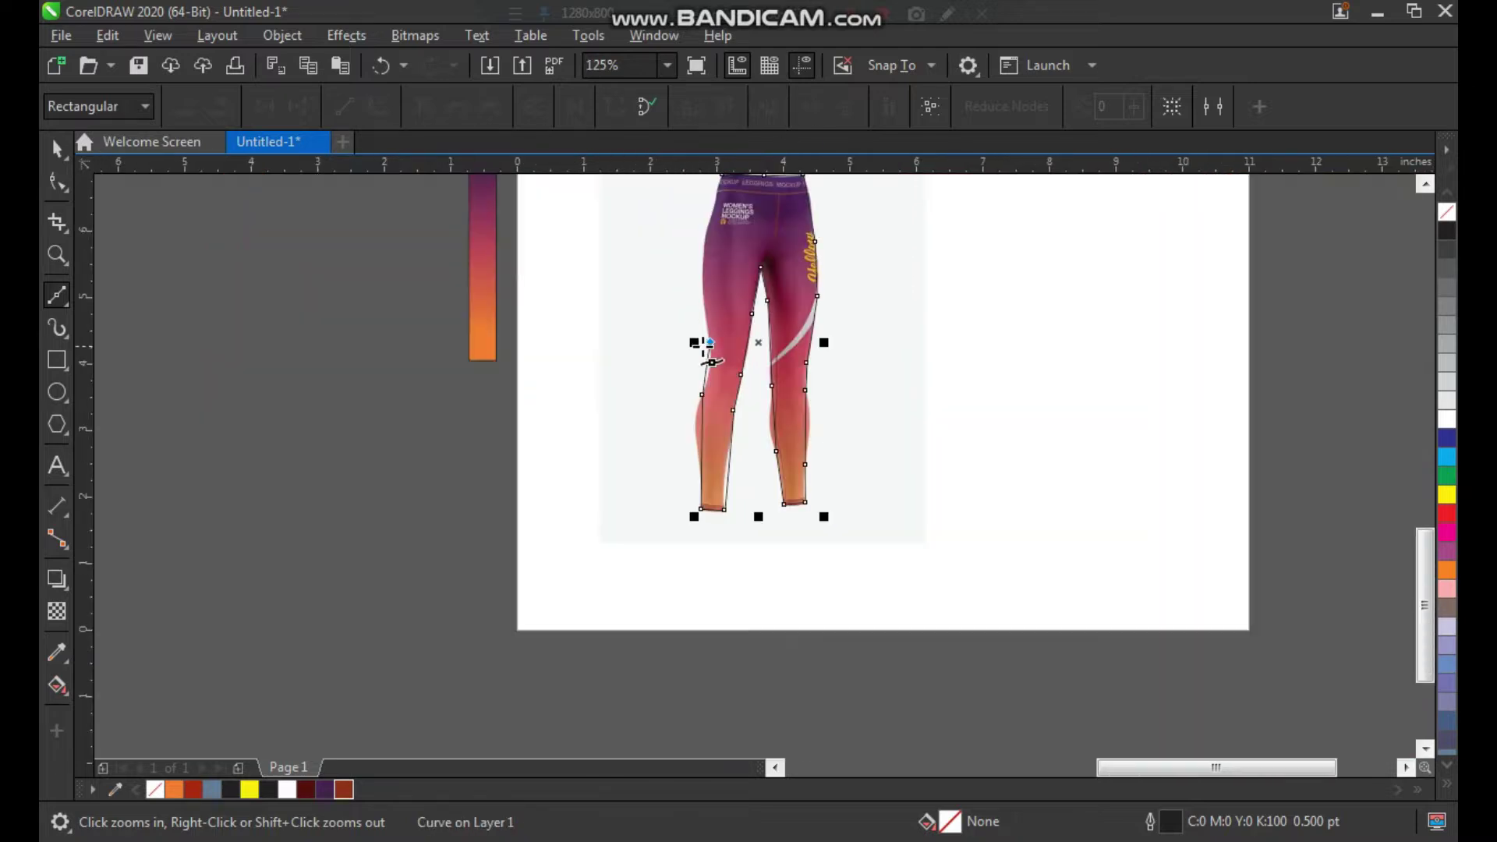
{"action": "scroll", "coordinate": [696, 351], "scroll_direction": "up", "scroll_amount": 1}
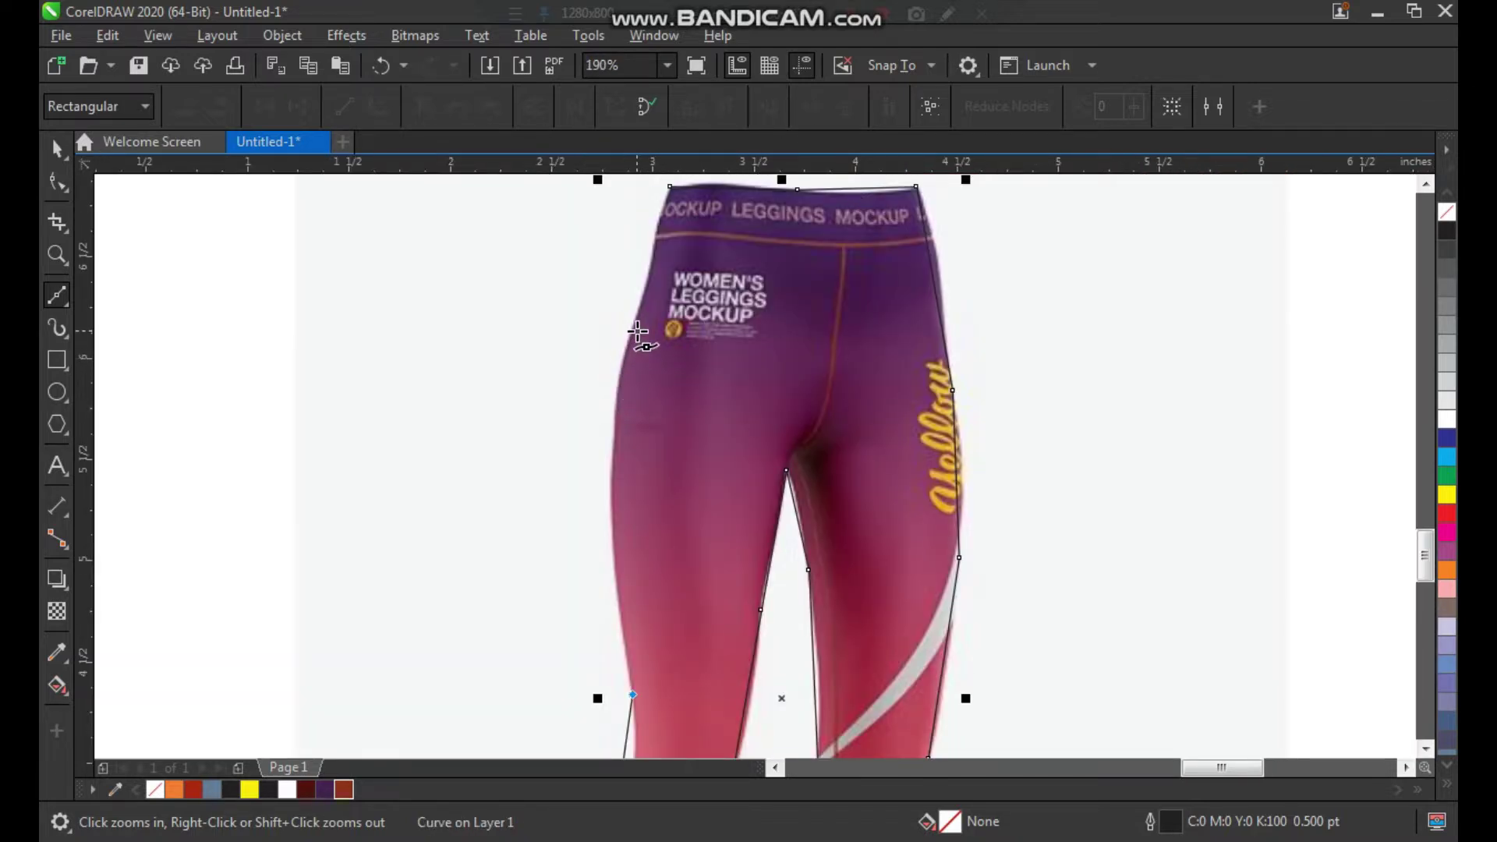
{"action": "left_click", "coordinate": [632, 329]}
{"action": "scroll", "coordinate": [718, 302], "scroll_direction": "up", "scroll_amount": 1}
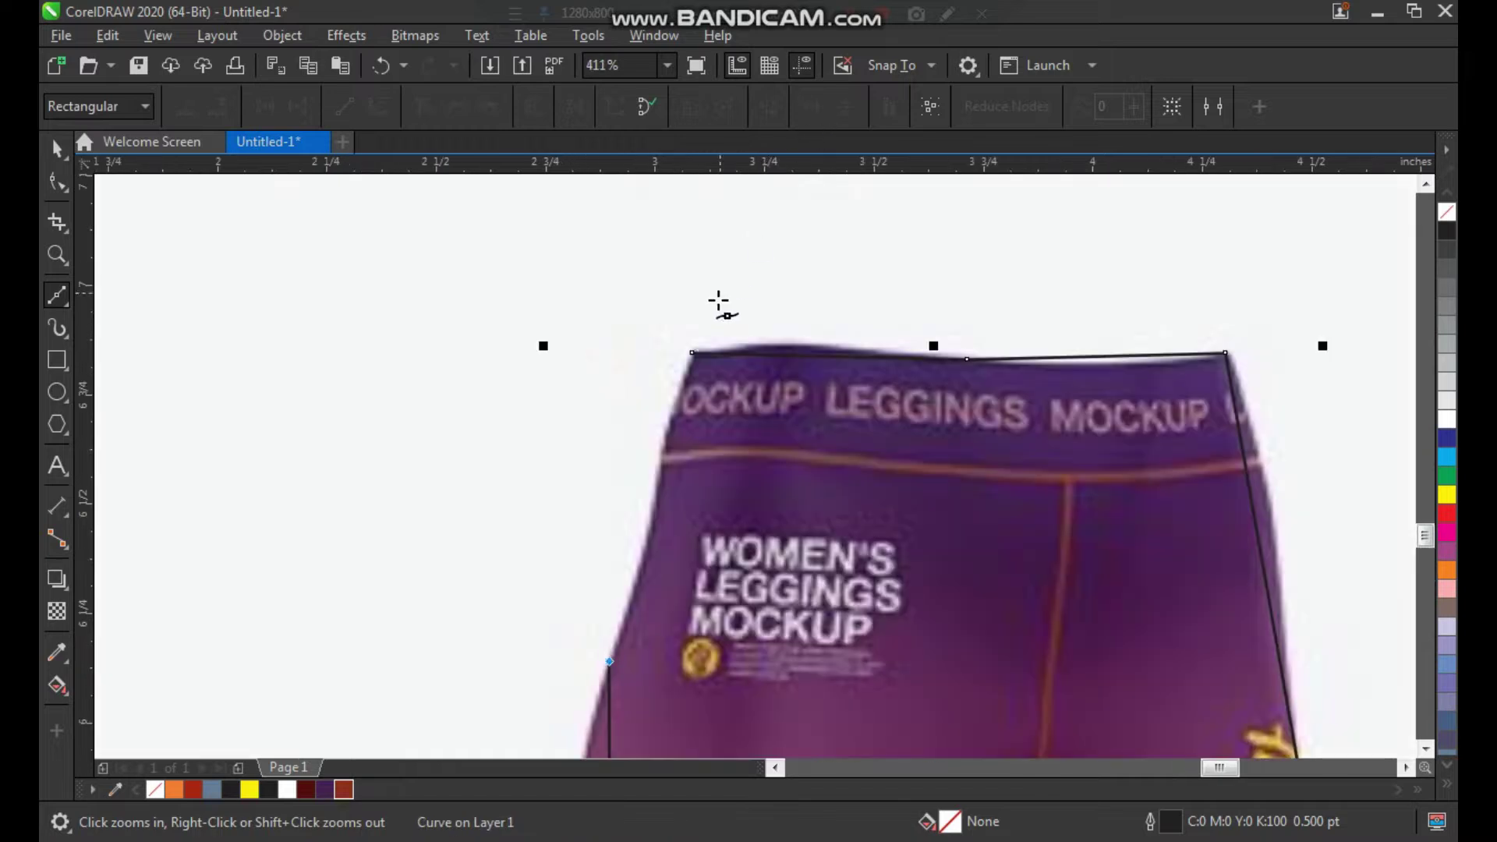
{"action": "left_click", "coordinate": [693, 350]}
Set the traced outline's width to 2.0 pt.
{"action": "key", "text": "space"}
{"action": "scroll", "coordinate": [635, 321], "scroll_direction": "down", "scroll_amount": 2}
{"action": "key", "text": "F2"}
{"action": "left_click_drag", "start_coordinate": [565, 291], "coordinate": [1005, 617]}
{"action": "left_click", "coordinate": [733, 106]}
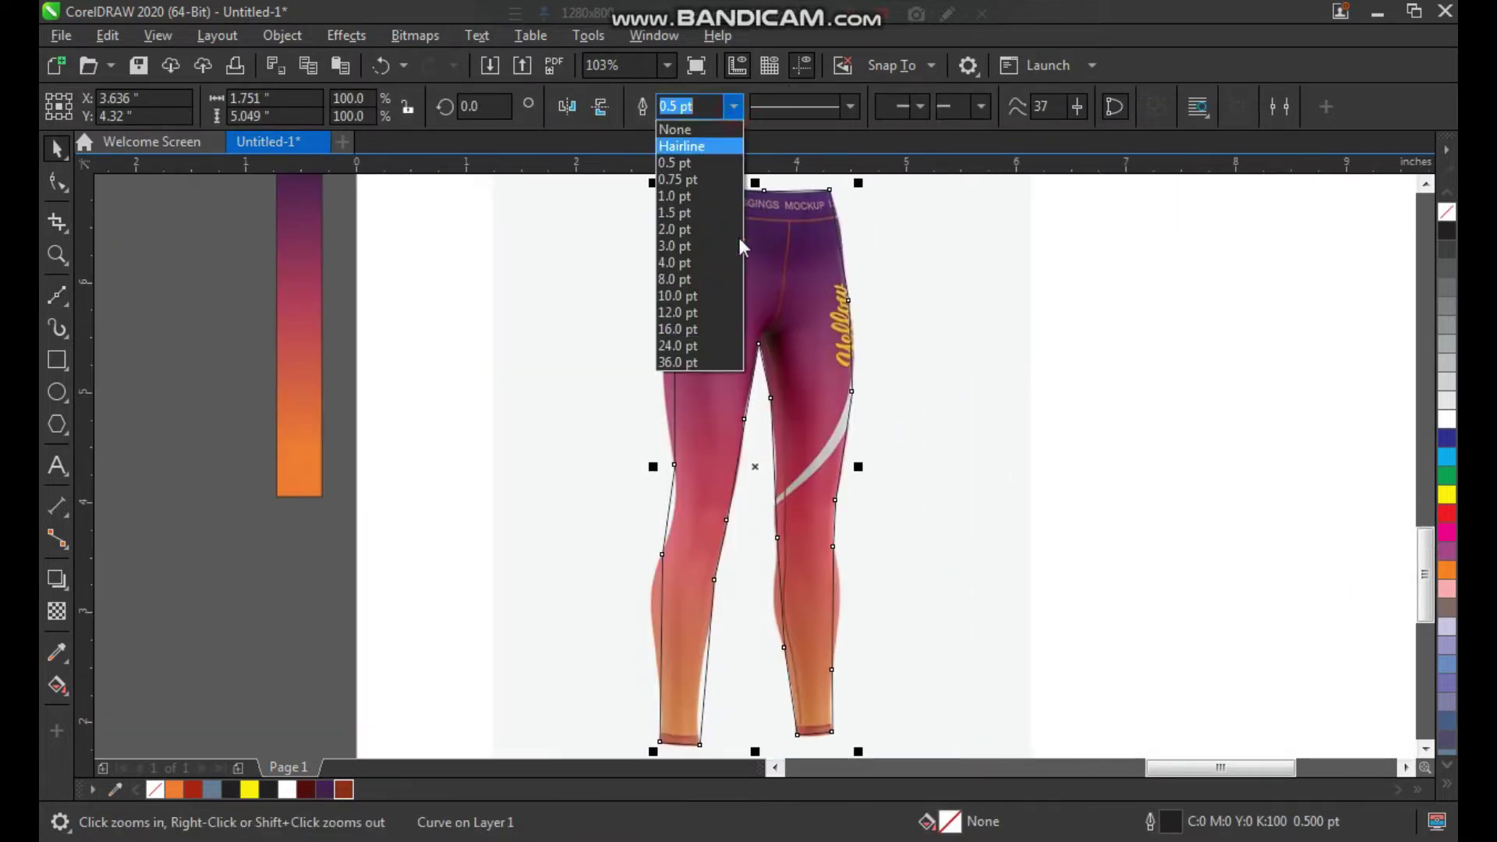
{"action": "left_click", "coordinate": [693, 234]}
Select all nodes of the traced outline and convert its straight segments to curves.
{"action": "scroll", "coordinate": [795, 479], "scroll_direction": "down", "scroll_amount": 1}
{"action": "key", "text": "F2"}
{"action": "left_click_drag", "start_coordinate": [680, 294], "coordinate": [1023, 677]}
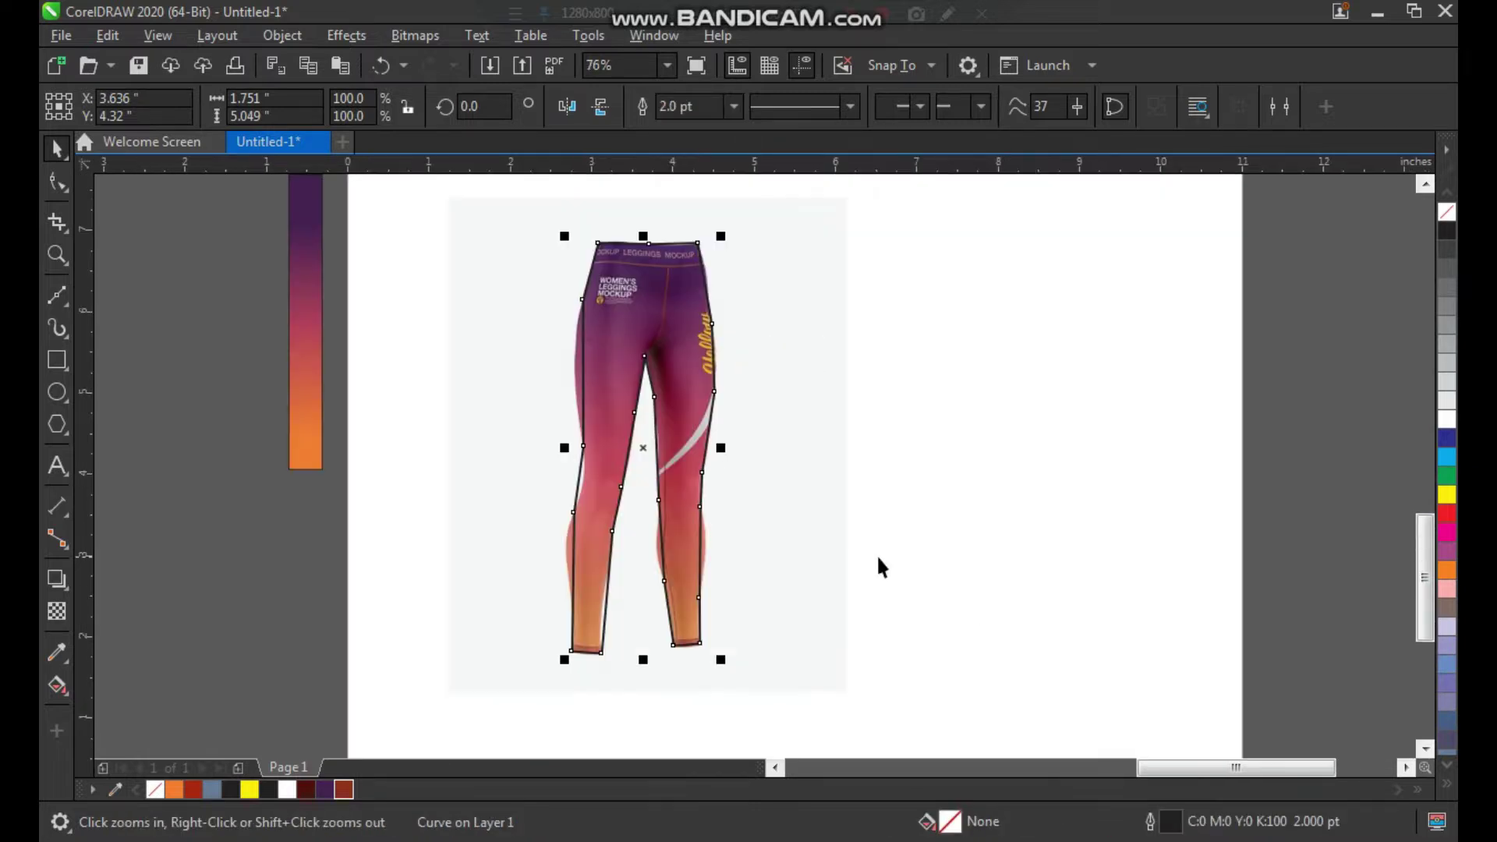
{"action": "key", "text": "F10"}
{"action": "left_click_drag", "start_coordinate": [819, 209], "coordinate": [508, 604]}
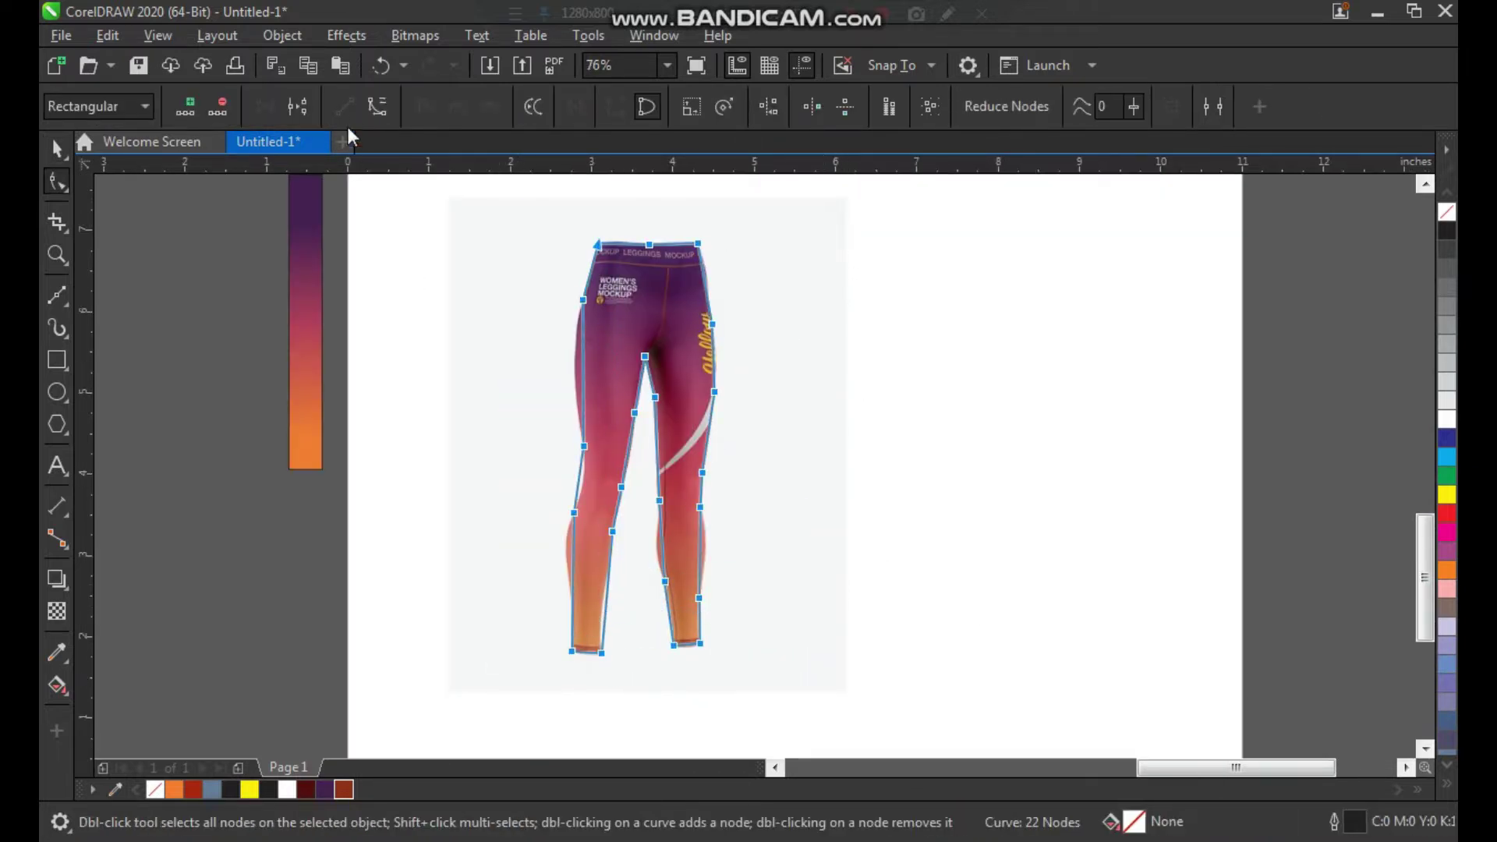
Bend the outline's waist segments to follow the top edge of the waistband.
{"action": "key", "text": "z"}
{"action": "left_click_drag", "start_coordinate": [591, 210], "coordinate": [718, 337]}
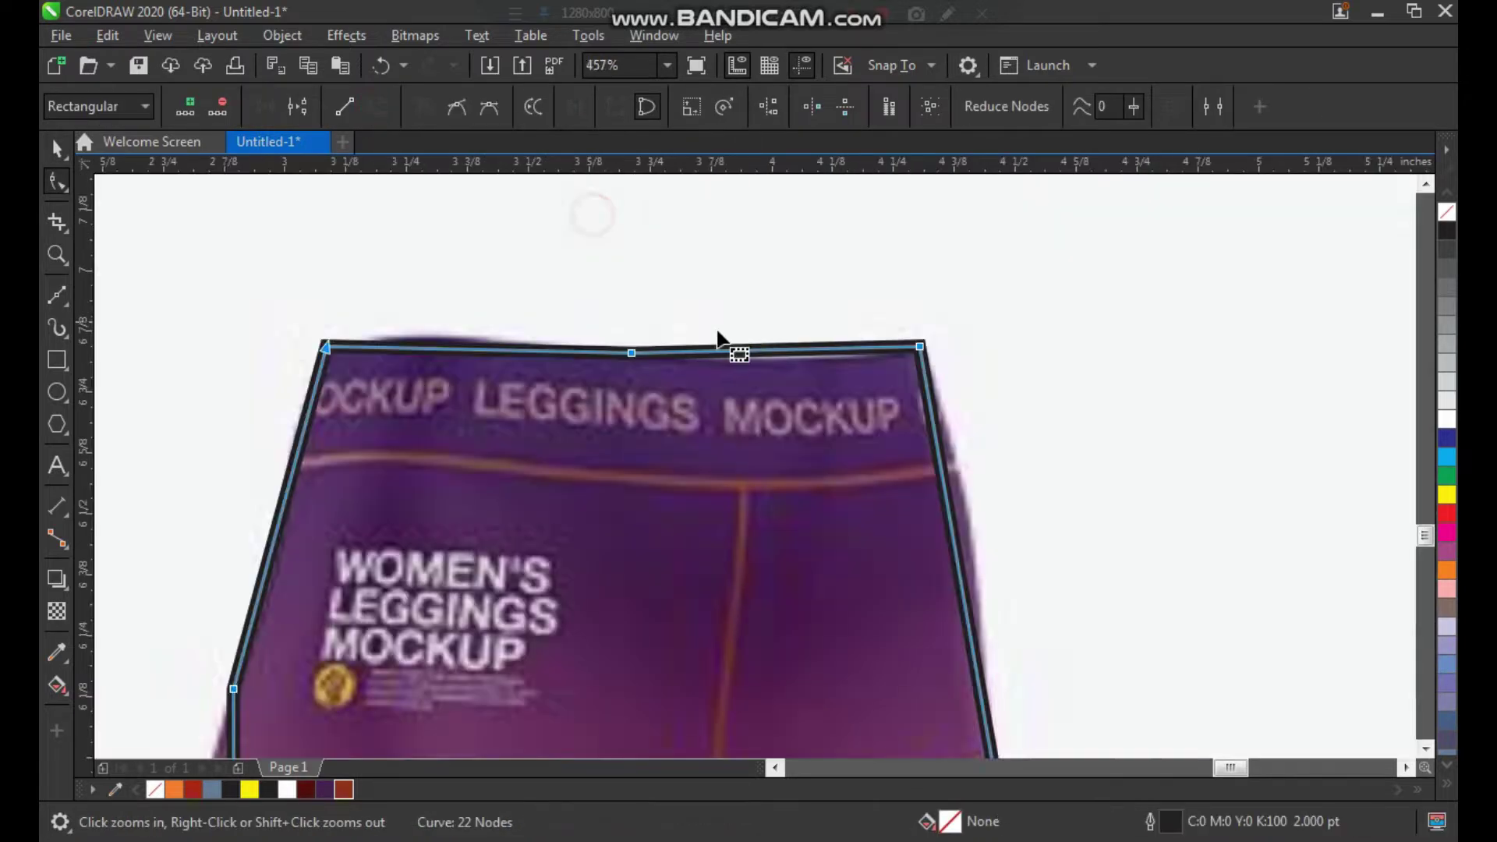
{"action": "left_click", "coordinate": [762, 348]}
{"action": "left_click", "coordinate": [597, 285]}
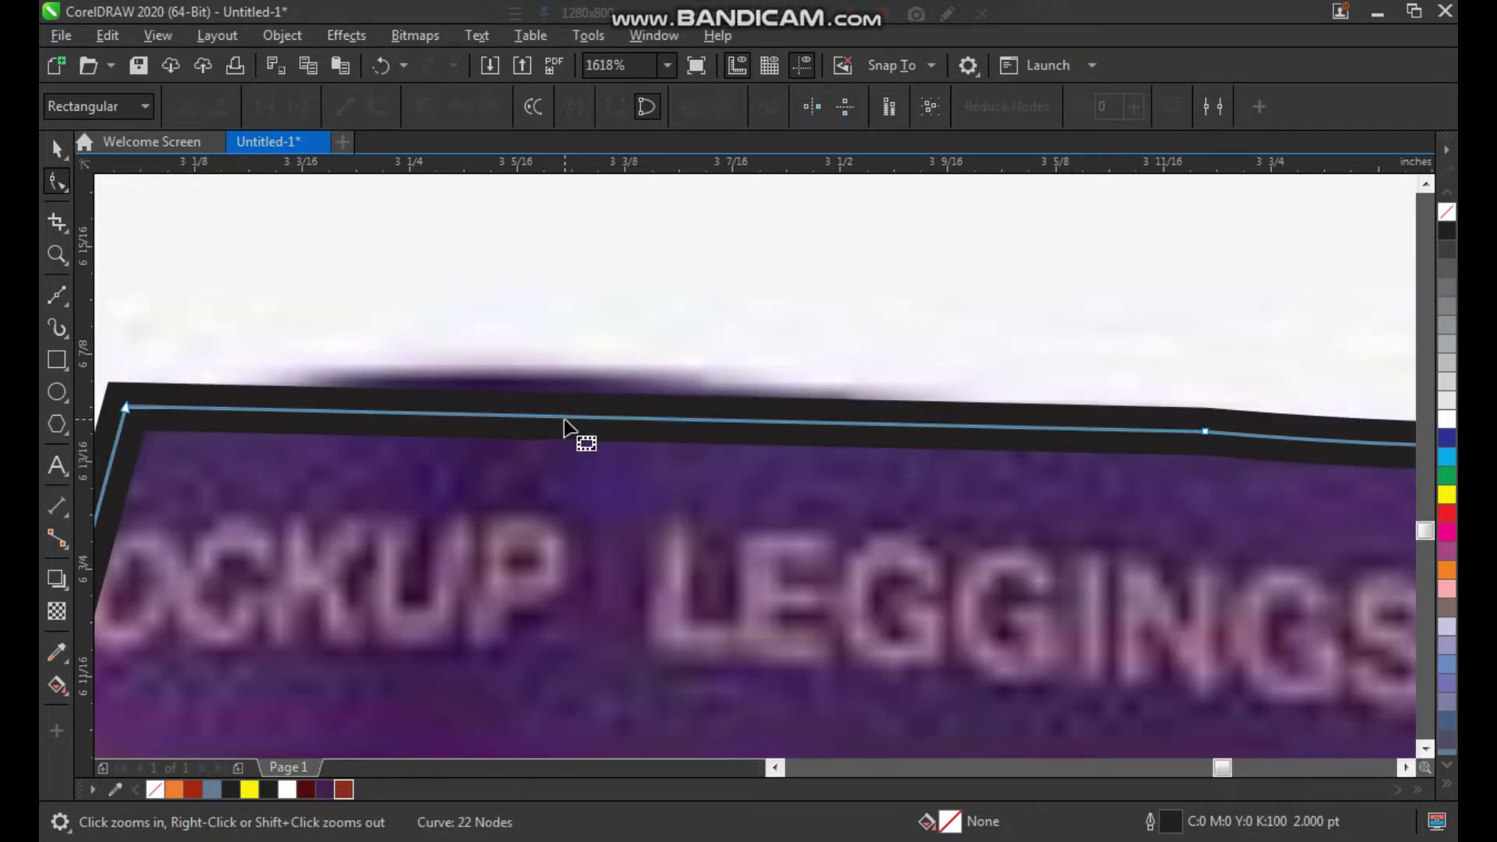
{"action": "left_click_drag", "start_coordinate": [564, 418], "coordinate": [558, 391]}
Set the traced outline's width to 1.0 pt and its color to yellow.
{"action": "key", "text": "space"}
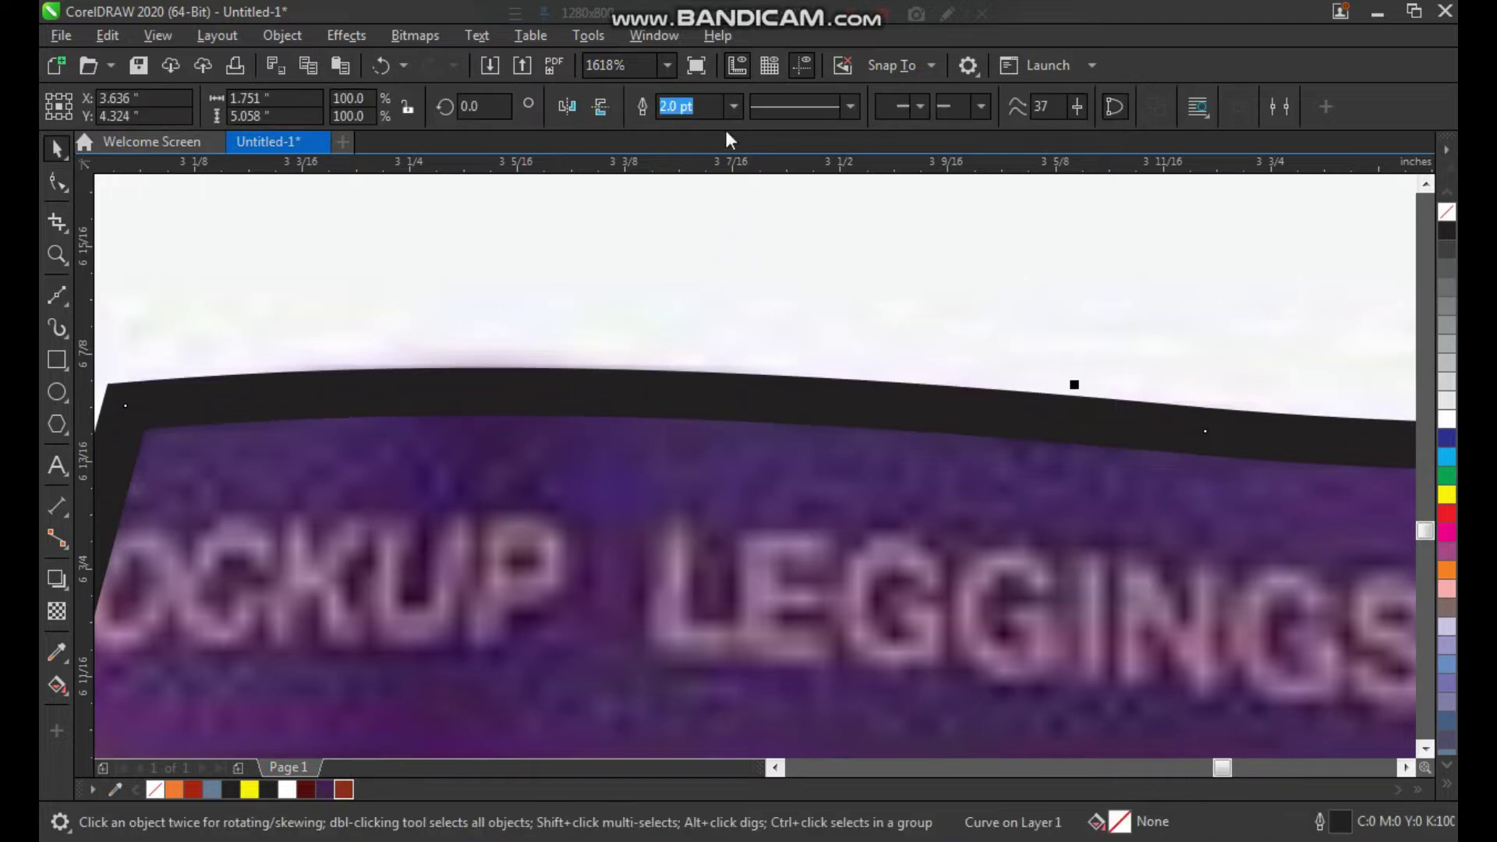
{"action": "left_click", "coordinate": [732, 109]}
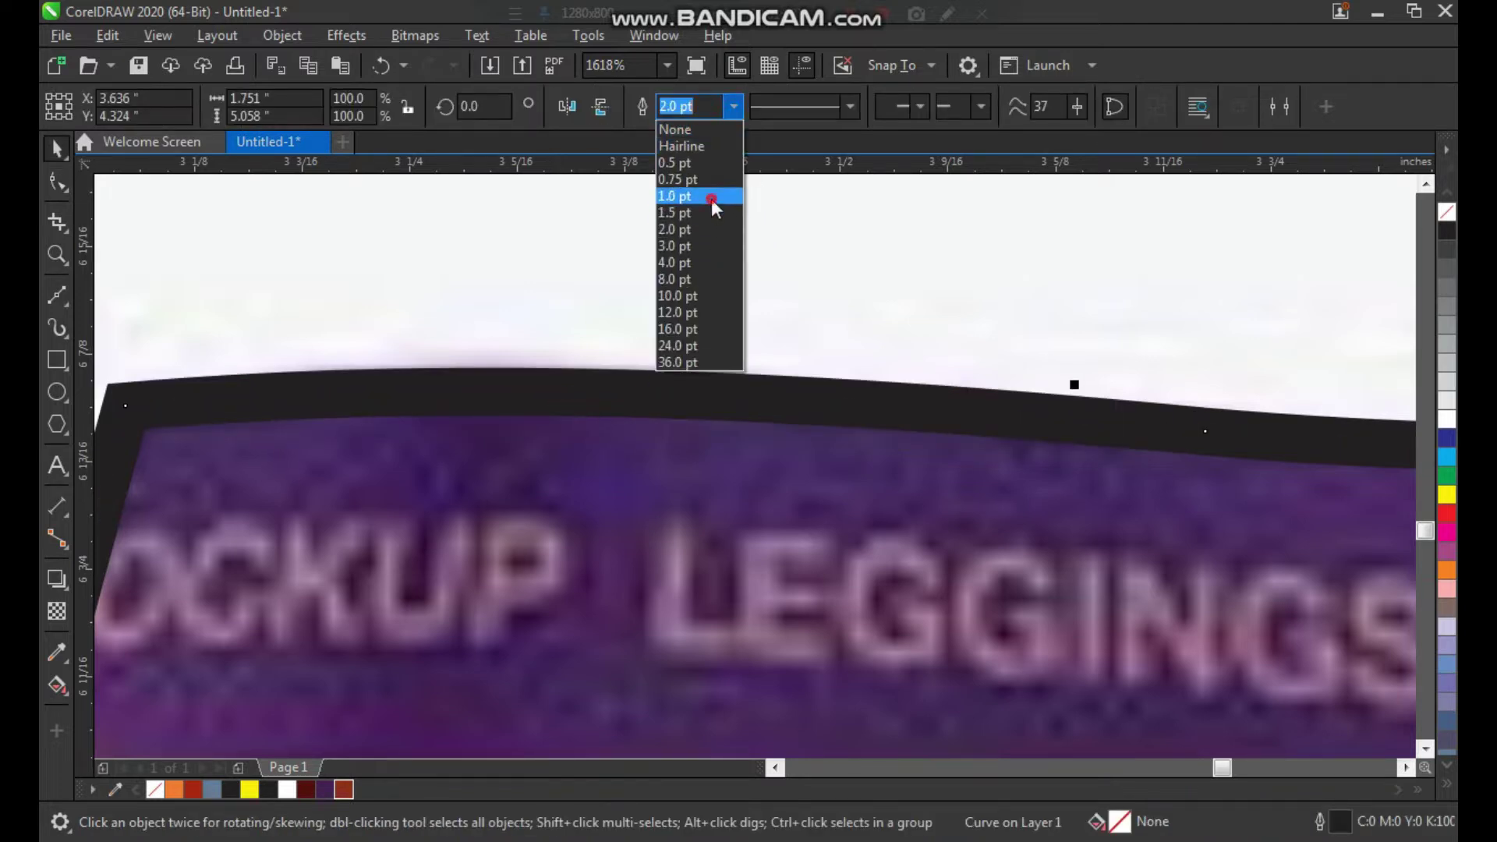
{"action": "left_click", "coordinate": [711, 197]}
{"action": "right_click", "coordinate": [1446, 495]}
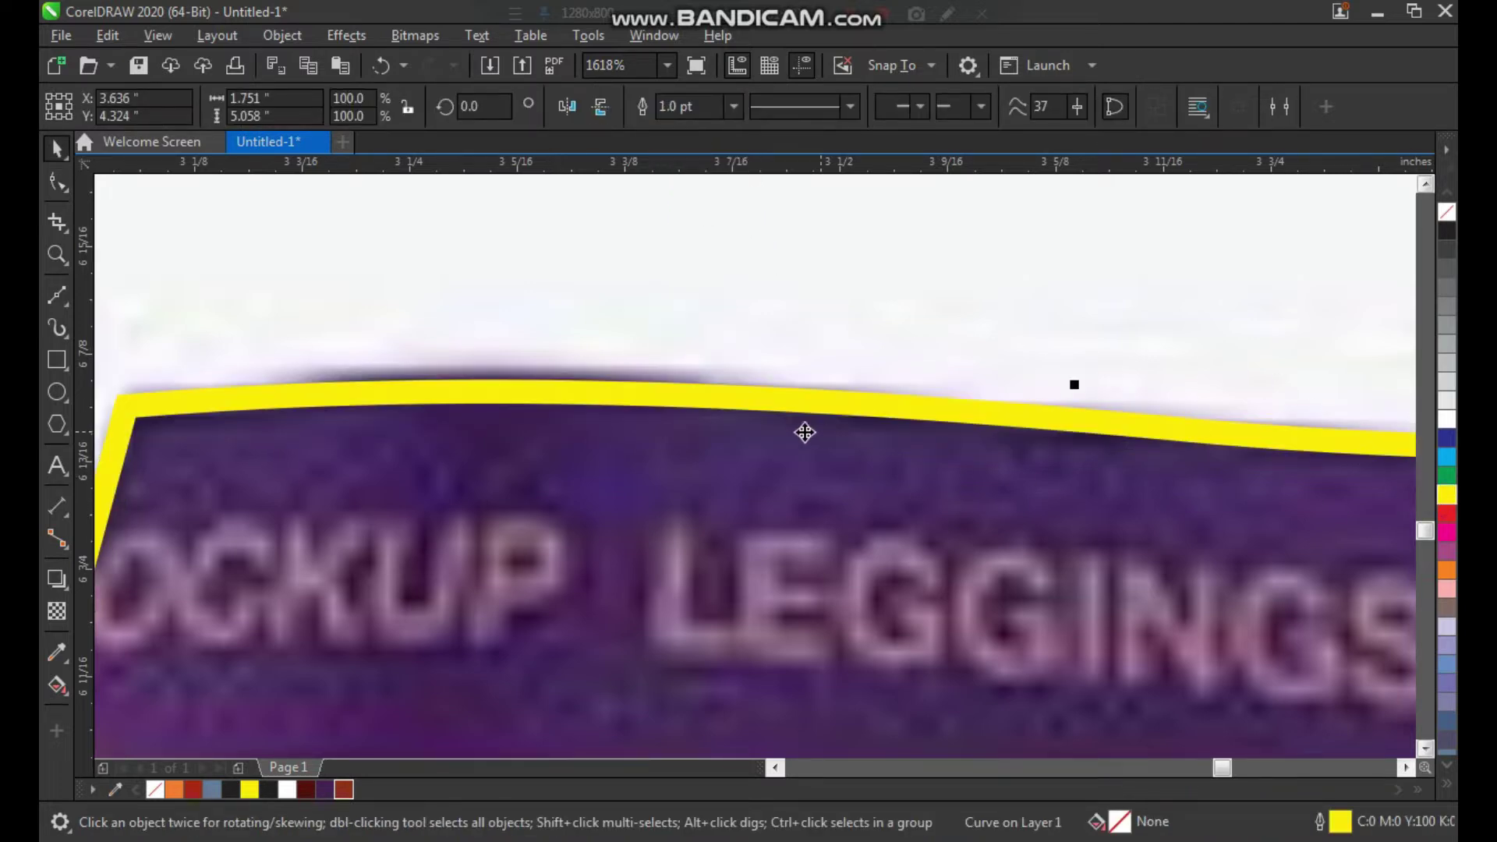
Bend the left-hand leg's outer hip and thigh segment outward to match the leggings' edge.
{"action": "key", "text": "F4"}
{"action": "key", "text": "z"}
{"action": "left_click", "coordinate": [704, 350]}
{"action": "left_click", "coordinate": [729, 481]}
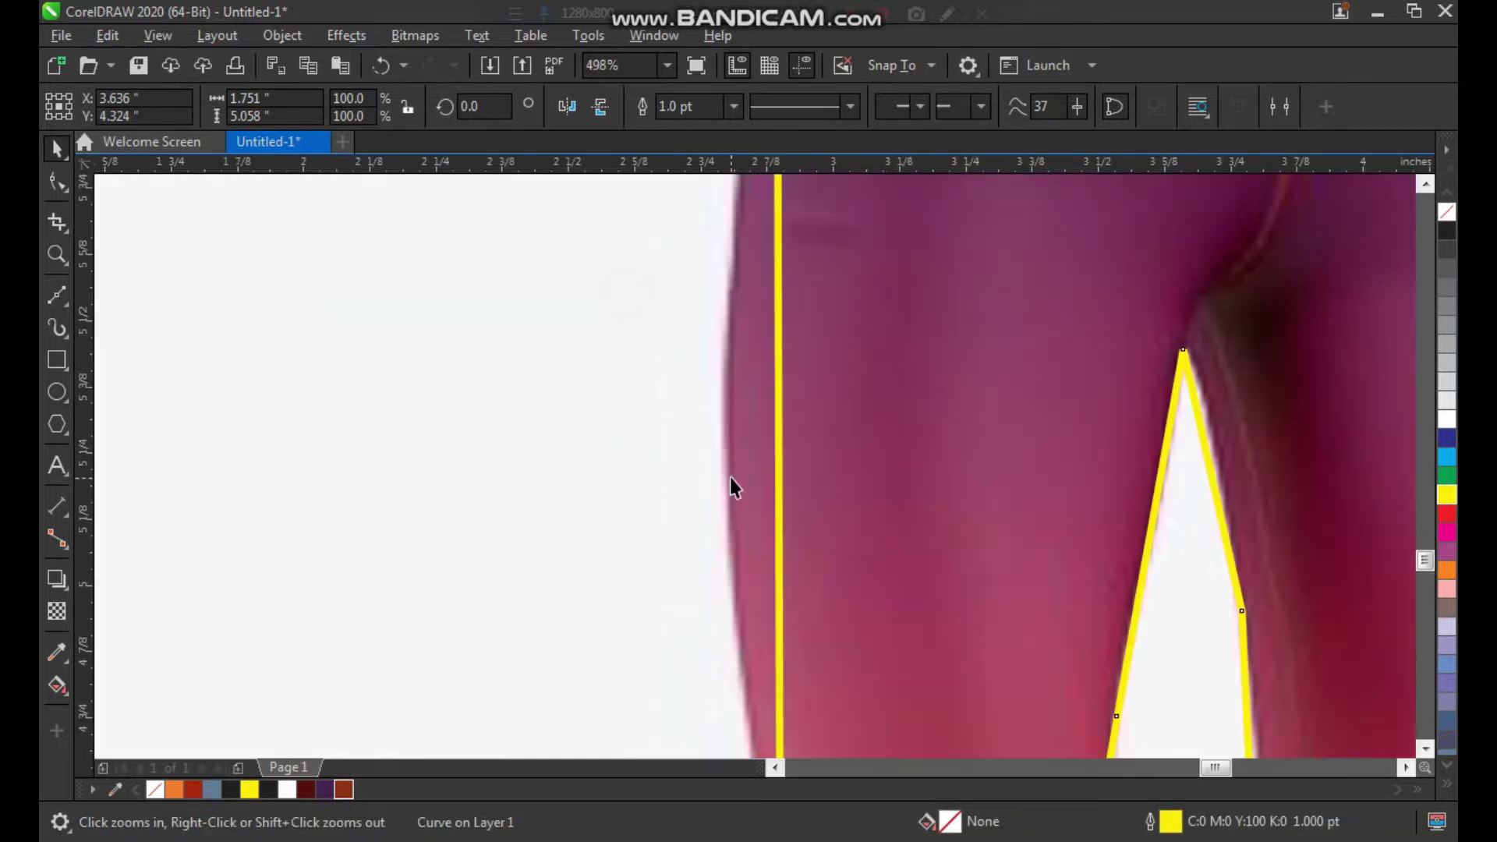
{"action": "key", "text": "F10"}
{"action": "left_click_drag", "start_coordinate": [778, 401], "coordinate": [726, 401]}
Bend the segment between the waistband corner and the hip outward on the right-hand leg's outer side.
{"action": "scroll", "coordinate": [771, 424], "scroll_direction": "down", "scroll_amount": 2}
{"action": "key", "text": "F2"}
{"action": "left_click_drag", "start_coordinate": [891, 227], "coordinate": [1026, 371]}
{"action": "scroll", "coordinate": [796, 340], "scroll_direction": "down", "scroll_amount": 1}
{"action": "key", "text": "F2"}
{"action": "left_click_drag", "start_coordinate": [727, 227], "coordinate": [949, 598]}
{"action": "left_click", "coordinate": [649, 206]}
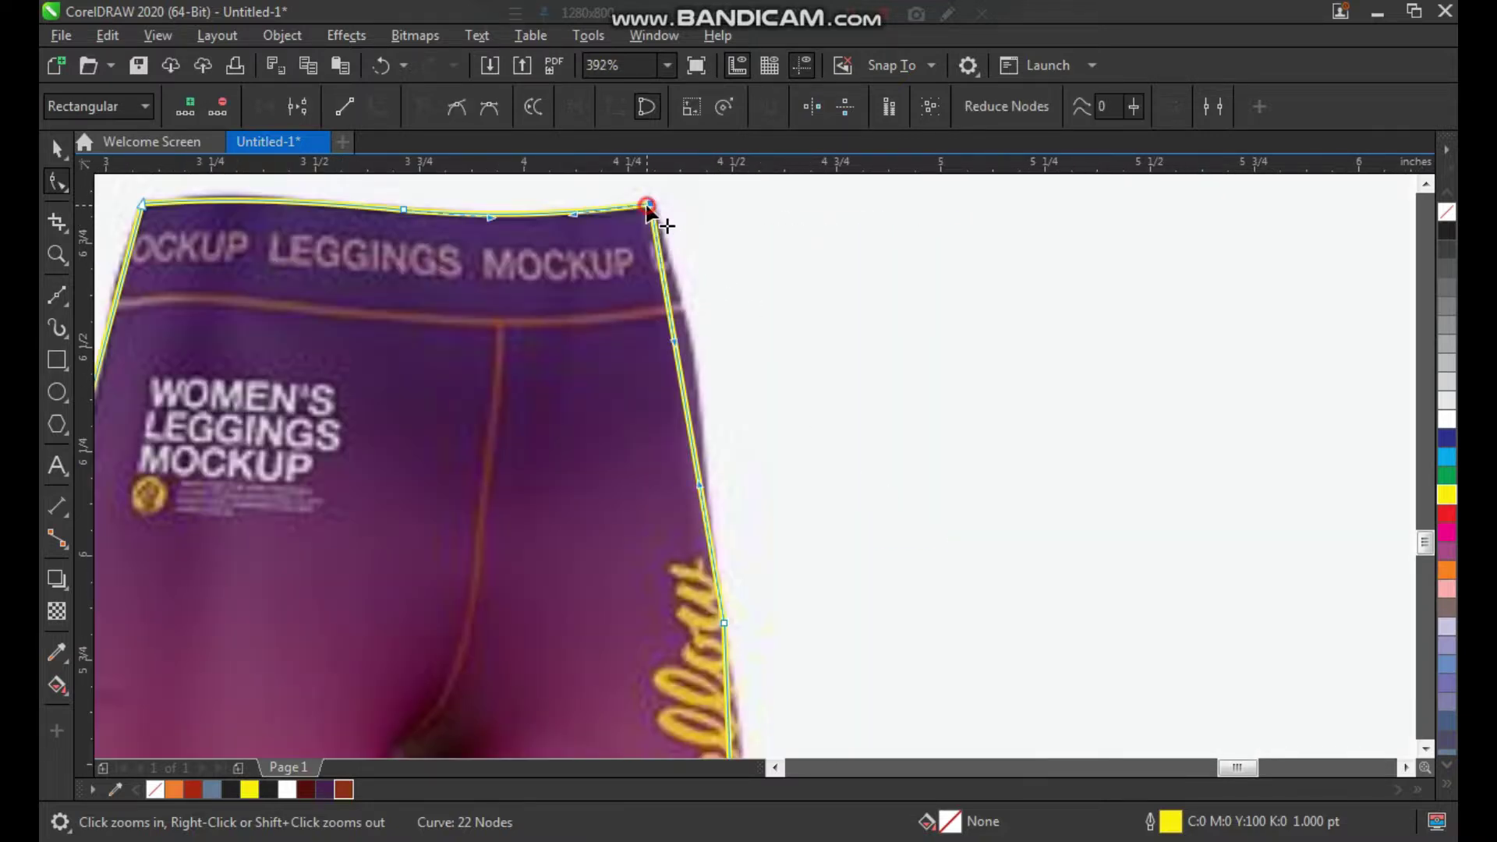
{"action": "left_click_drag", "start_coordinate": [677, 342], "coordinate": [700, 343]}
Bend the right-hand leg's outer hip segment beside the Yellow lettering to fit the leggings' edge.
{"action": "scroll", "coordinate": [639, 462], "scroll_direction": "down", "scroll_amount": 1}
{"action": "key", "text": "F2"}
{"action": "left_click_drag", "start_coordinate": [622, 534], "coordinate": [774, 688]}
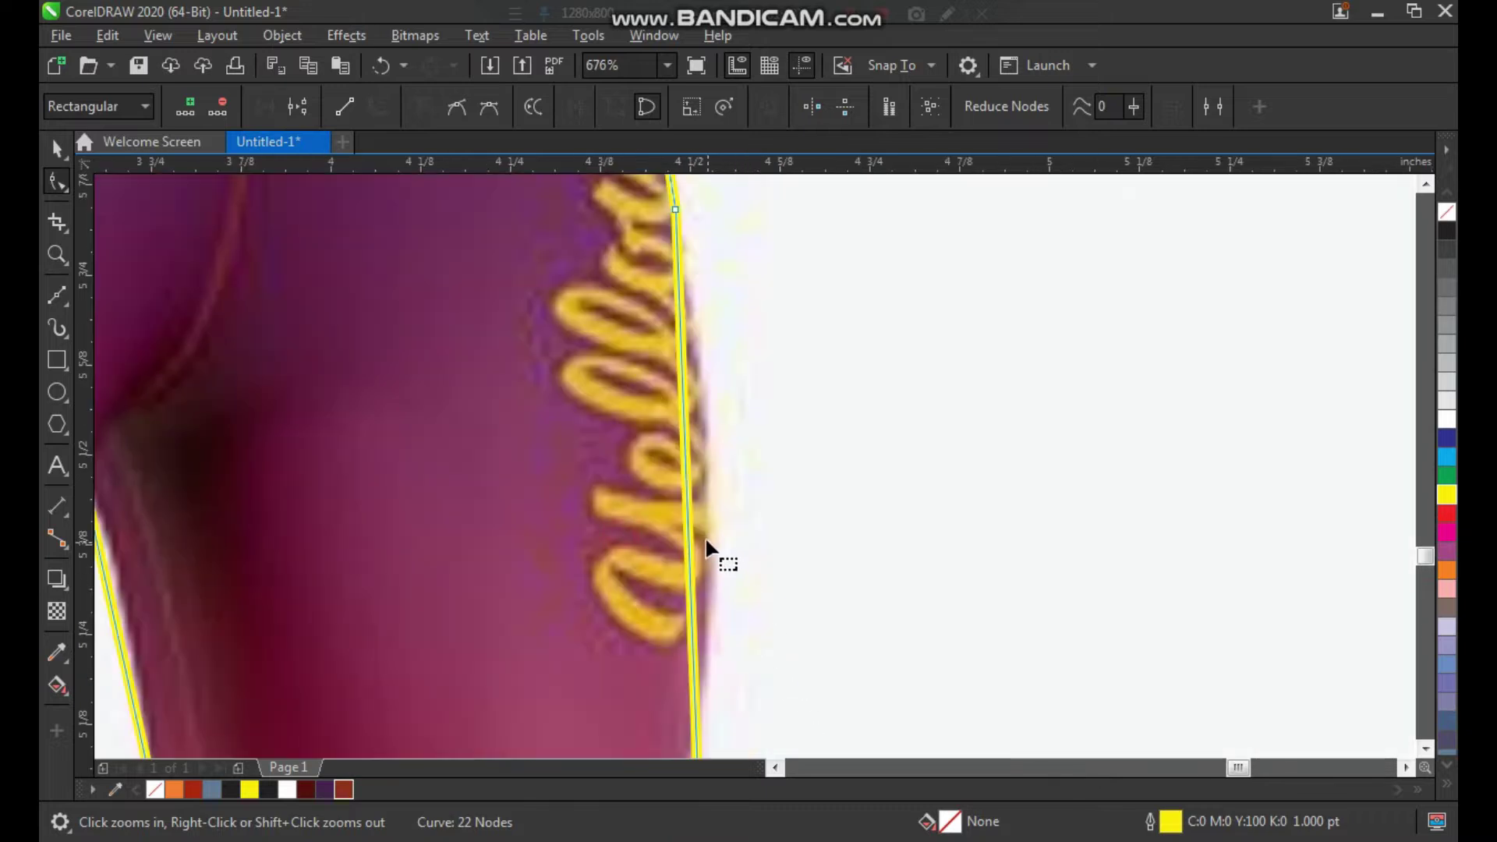
{"action": "mouse_move", "coordinate": [687, 521]}
{"action": "left_mouse_down"}
{"action": "mouse_move", "coordinate": [707, 522]}
{"action": "mouse_move", "coordinate": [776, 810]}
{"action": "left_mouse_up"}
Curve the right-hand leg's outer thigh segment outward beside the grey stripe.
{"action": "scroll", "coordinate": [675, 521], "scroll_direction": "down", "scroll_amount": 1}
{"action": "key", "text": "F2"}
{"action": "scroll", "coordinate": [791, 561], "scroll_direction": "down", "scroll_amount": 1}
{"action": "key", "text": "F2"}
{"action": "left_click_drag", "start_coordinate": [658, 354], "coordinate": [907, 764]}
{"action": "left_click_drag", "start_coordinate": [870, 692], "coordinate": [908, 761]}
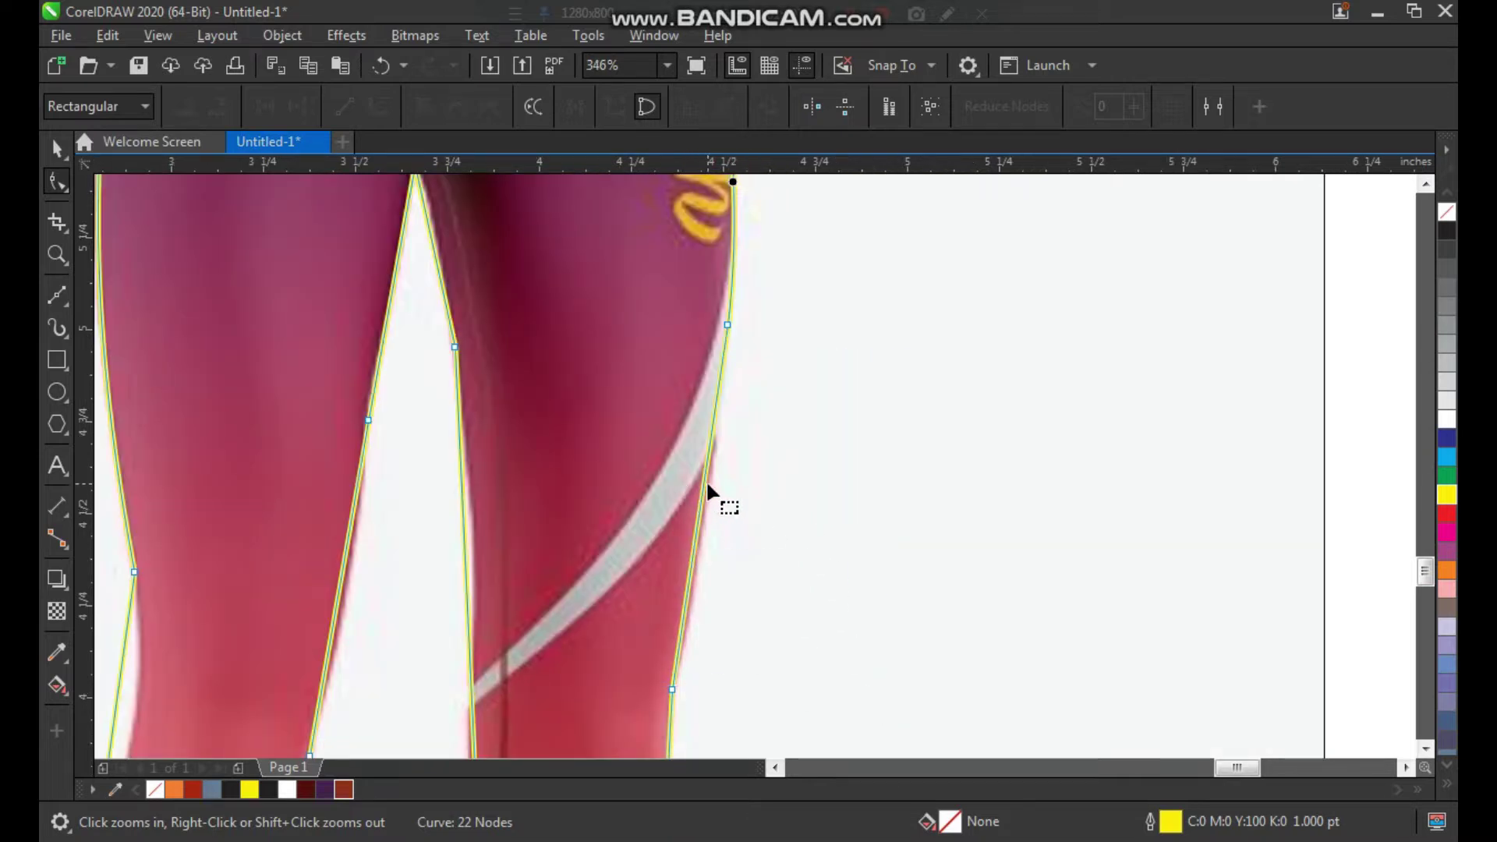
{"action": "left_click_drag", "start_coordinate": [670, 448], "coordinate": [823, 628]}
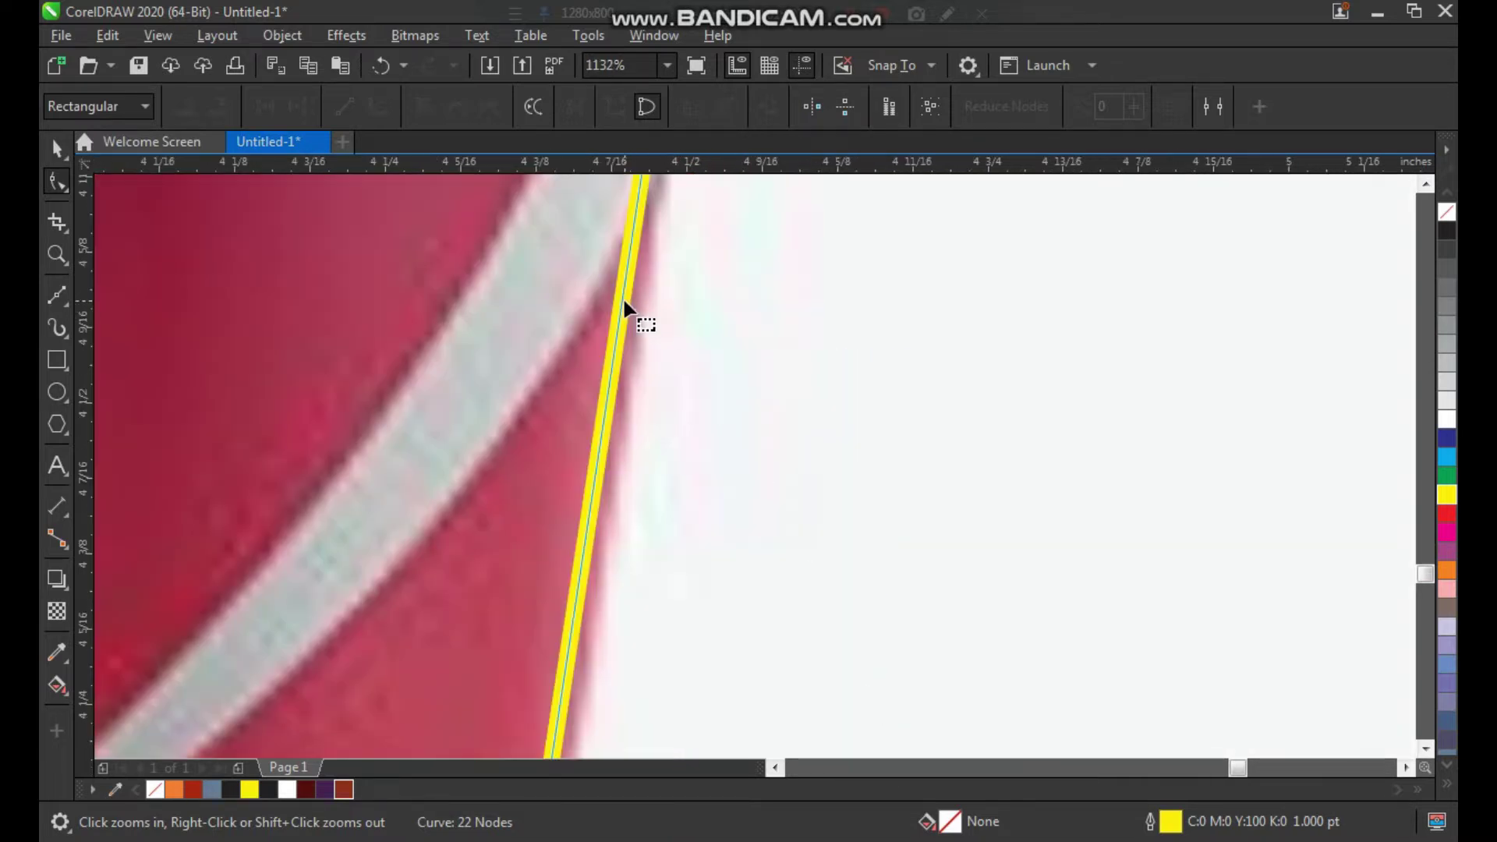
Bend the right-hand leg's outer calf segment outward to match the calf's contour.
{"action": "scroll", "coordinate": [612, 382], "scroll_direction": "down", "scroll_amount": 5}
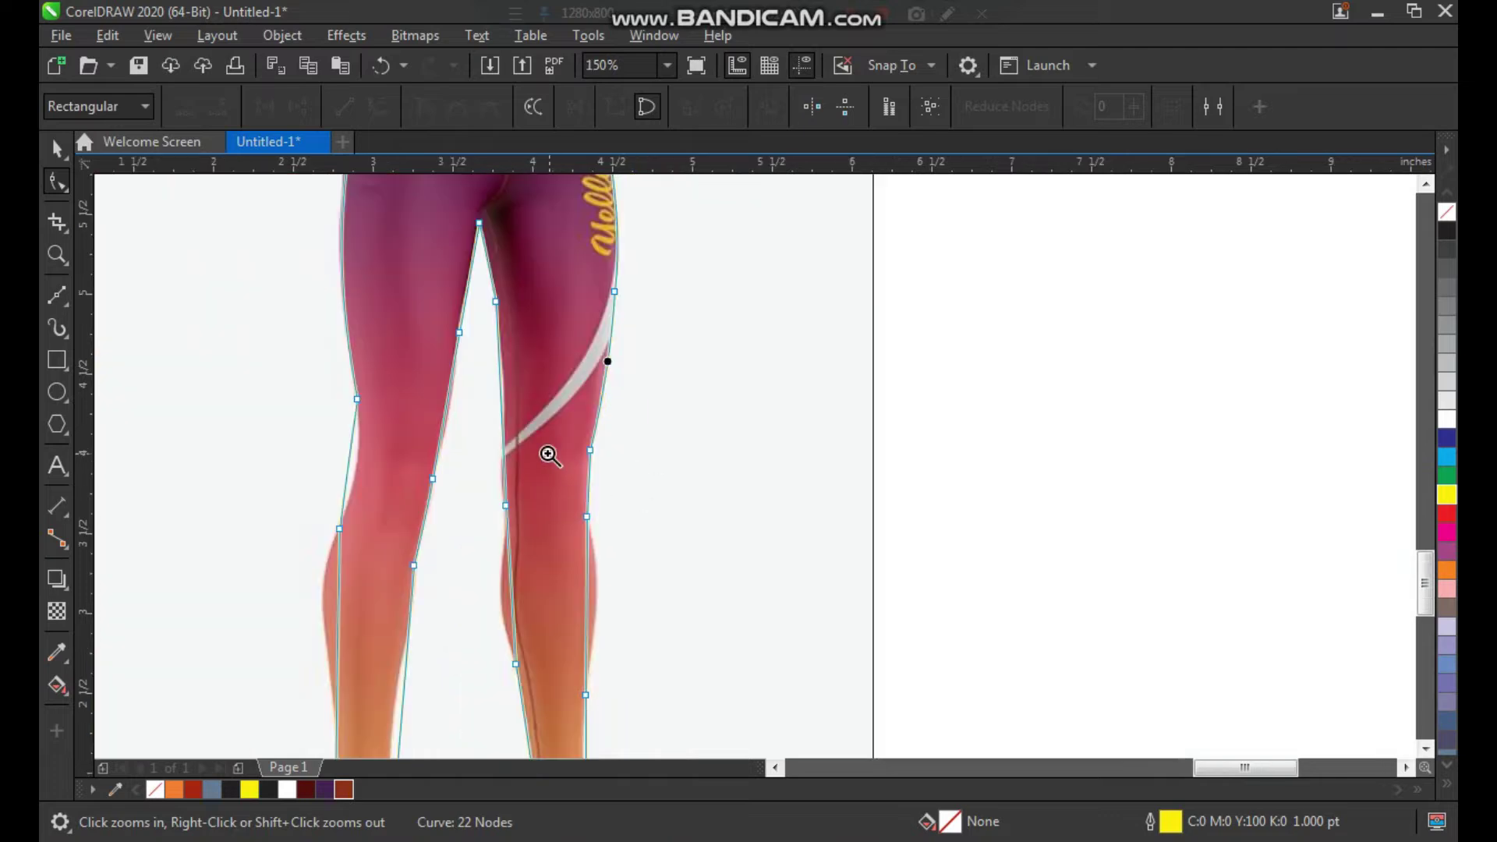
{"action": "left_click_drag", "start_coordinate": [549, 454], "coordinate": [690, 716]}
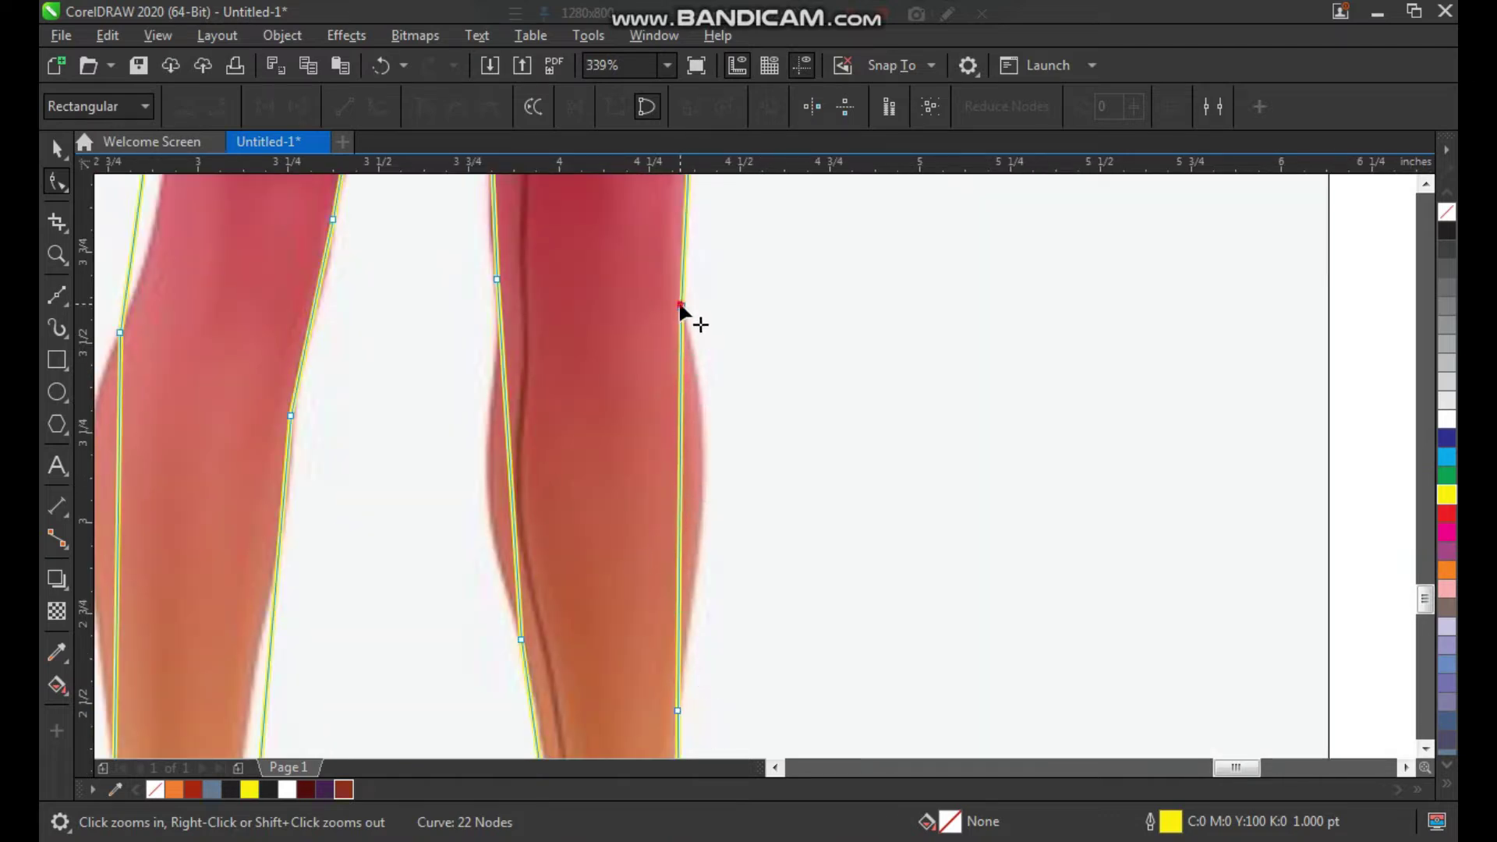
{"action": "left_click", "coordinate": [677, 460]}
{"action": "left_click_drag", "start_coordinate": [680, 437], "coordinate": [727, 497]}
{"action": "left_click_drag", "start_coordinate": [679, 577], "coordinate": [690, 572]}
Curve both sides of the right-hand leg's outline between the lower calf and the ankle hem.
{"action": "key", "text": "F3"}
{"action": "key", "text": "F2"}
{"action": "left_click_drag", "start_coordinate": [515, 538], "coordinate": [778, 803]}
{"action": "left_click_drag", "start_coordinate": [748, 330], "coordinate": [589, 577]}
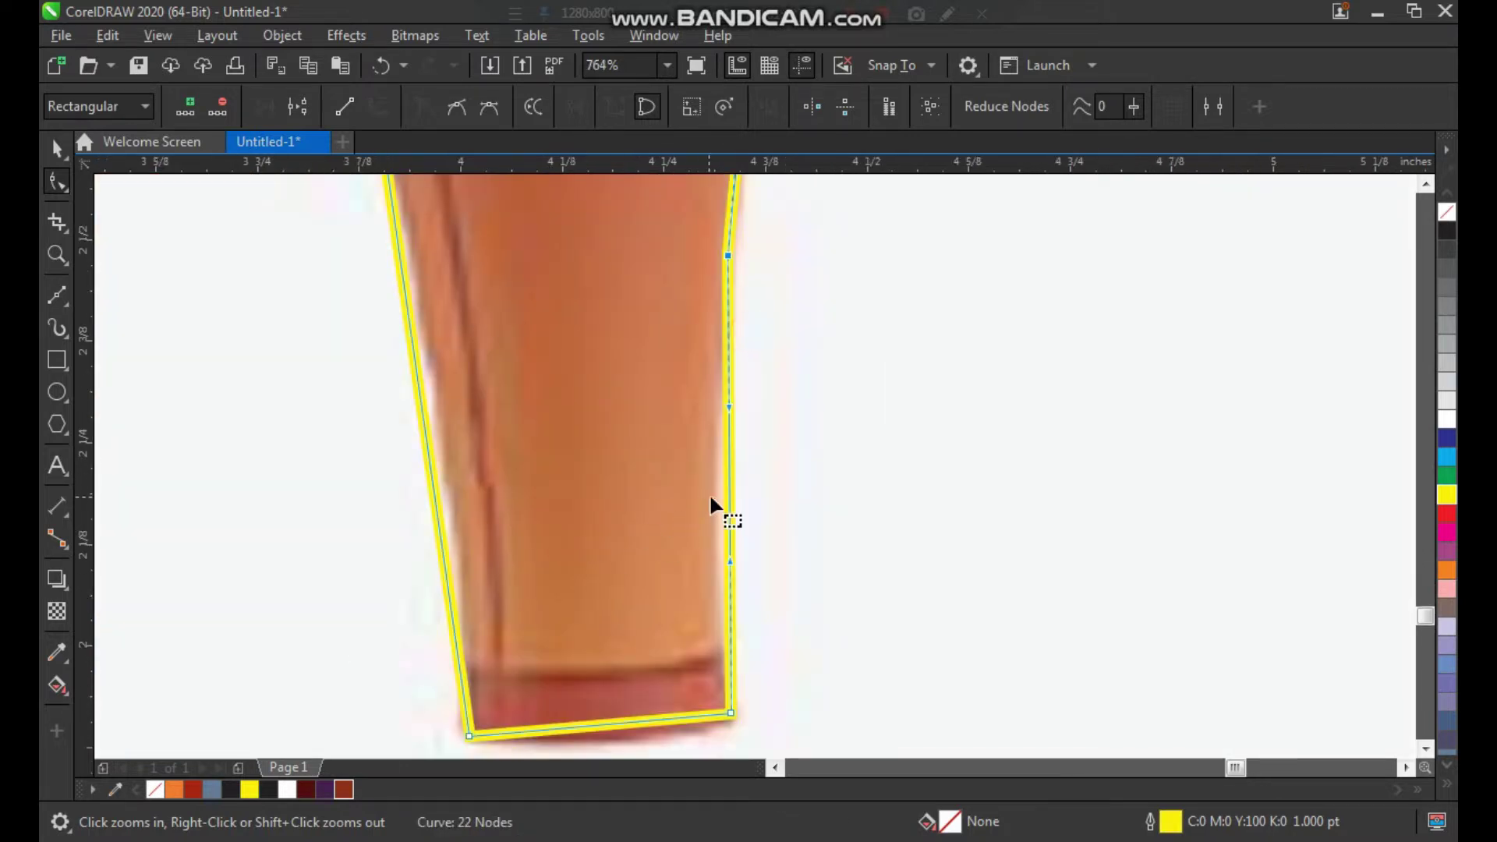
{"action": "left_click_drag", "start_coordinate": [730, 497], "coordinate": [718, 497]}
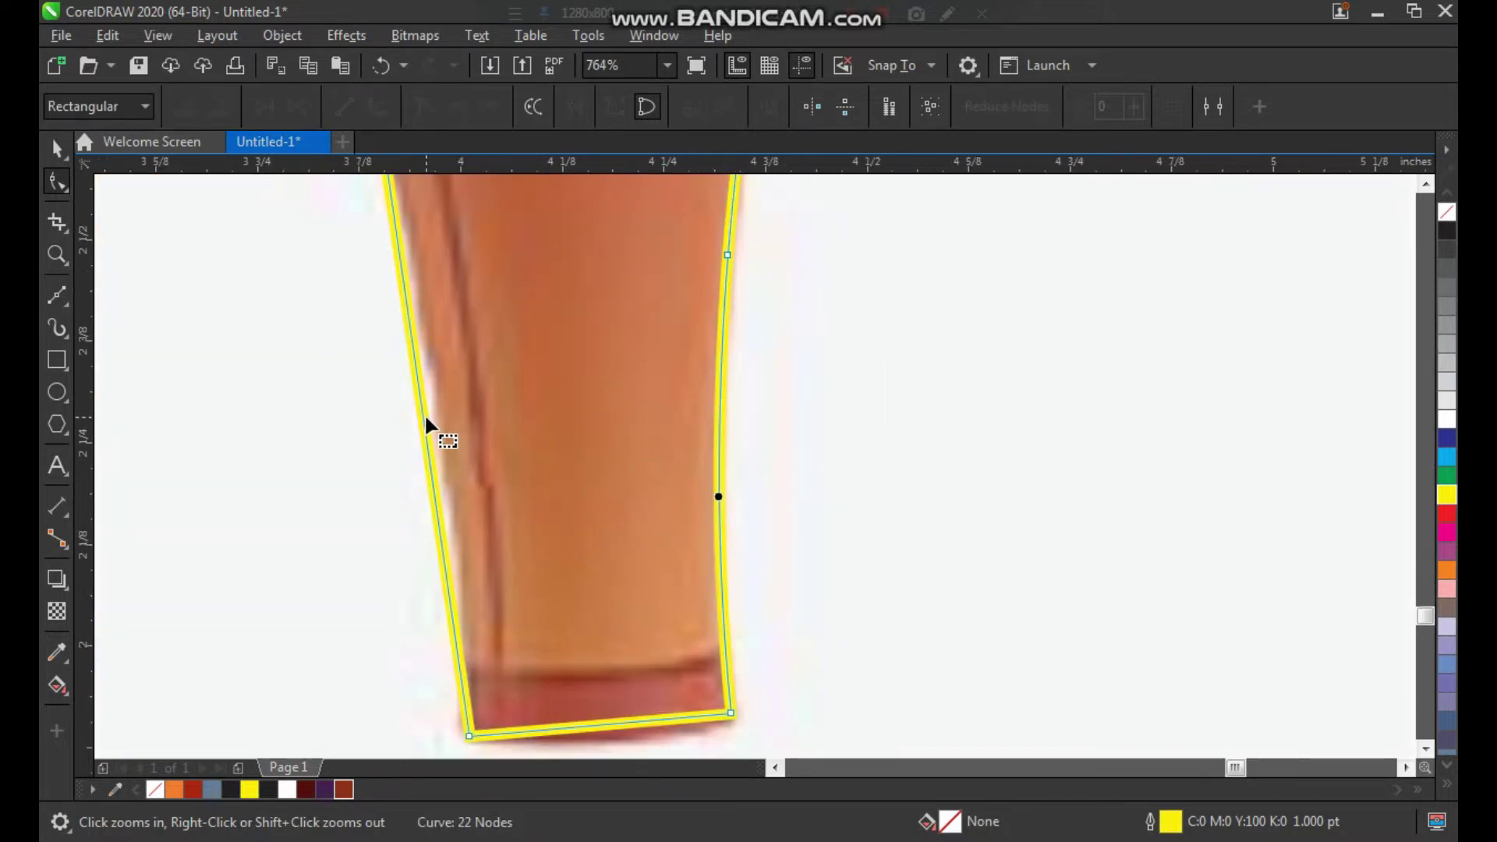
{"action": "left_click_drag", "start_coordinate": [425, 420], "coordinate": [429, 407]}
Bend the right-hand leg's inner calf segment outward to follow the calf's bulge.
{"action": "scroll", "coordinate": [424, 507], "scroll_direction": "down", "scroll_amount": 2}
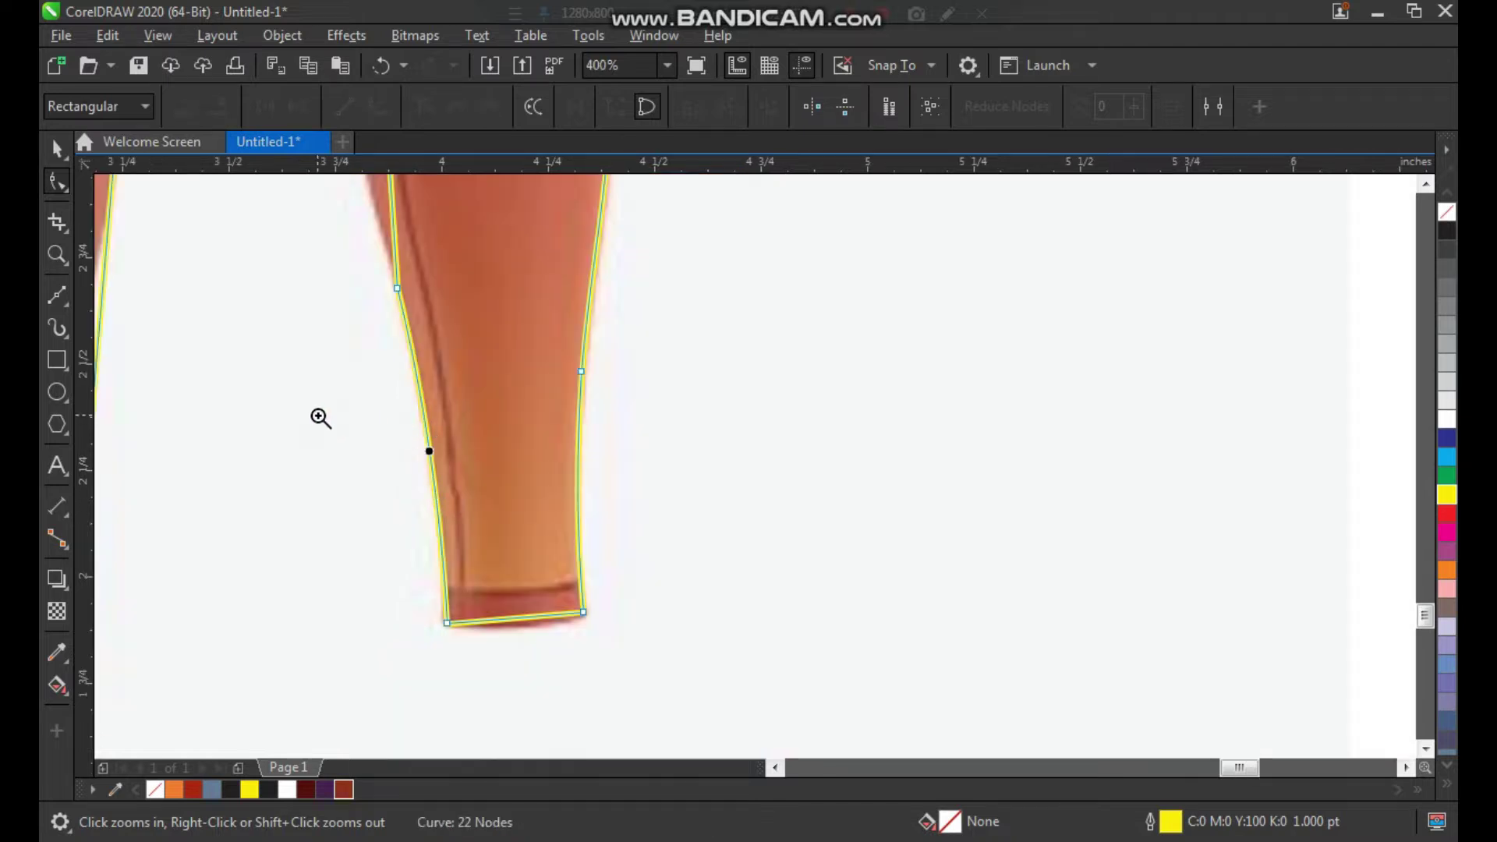
{"action": "scroll", "coordinate": [503, 458], "scroll_direction": "down", "scroll_amount": 1}
{"action": "scroll", "coordinate": [442, 304], "scroll_direction": "up", "scroll_amount": 2}
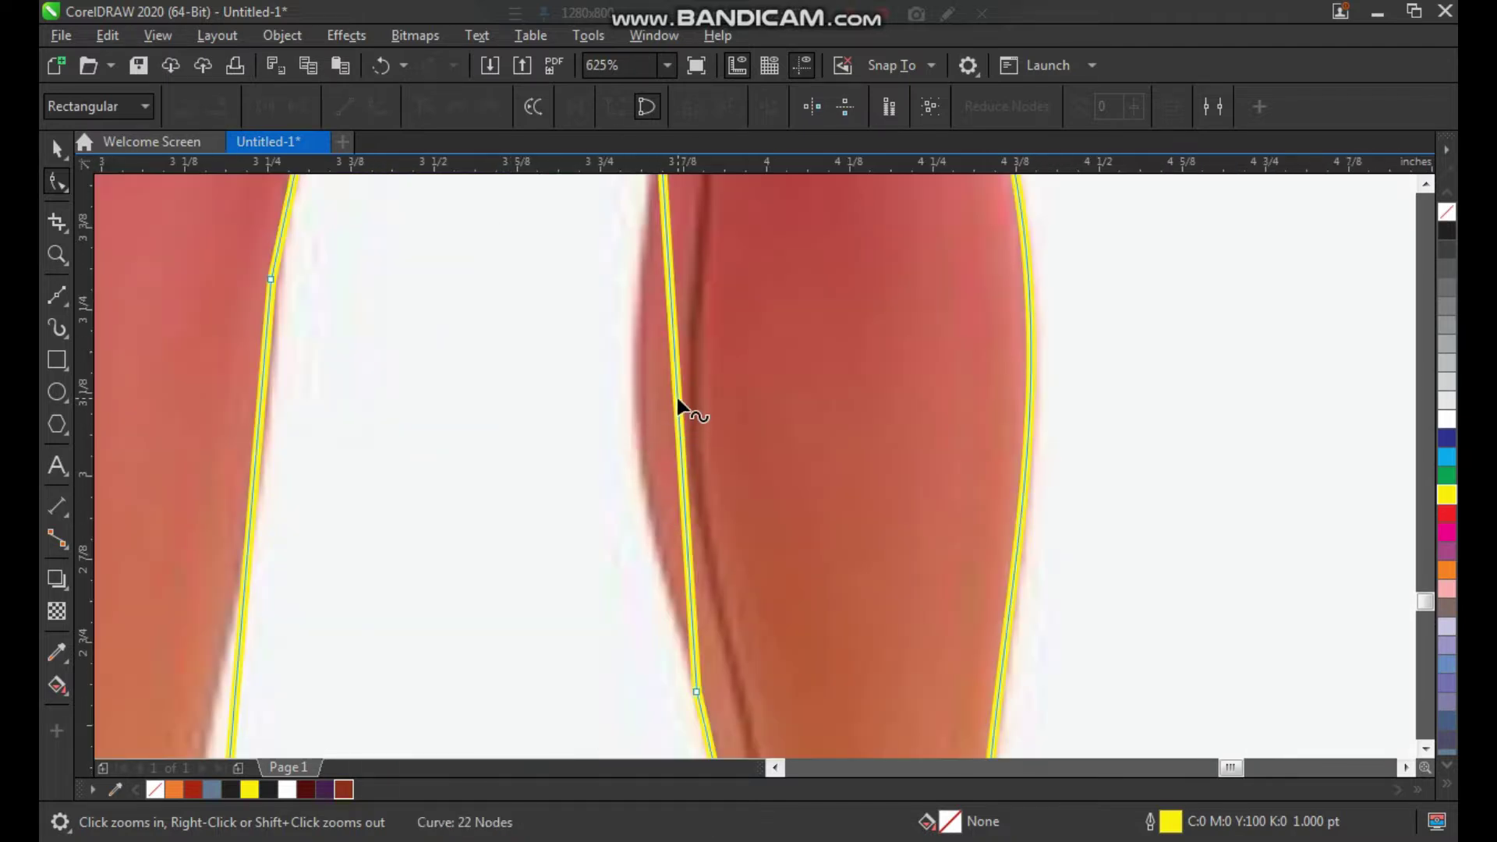
{"action": "left_click_drag", "start_coordinate": [677, 397], "coordinate": [639, 421]}
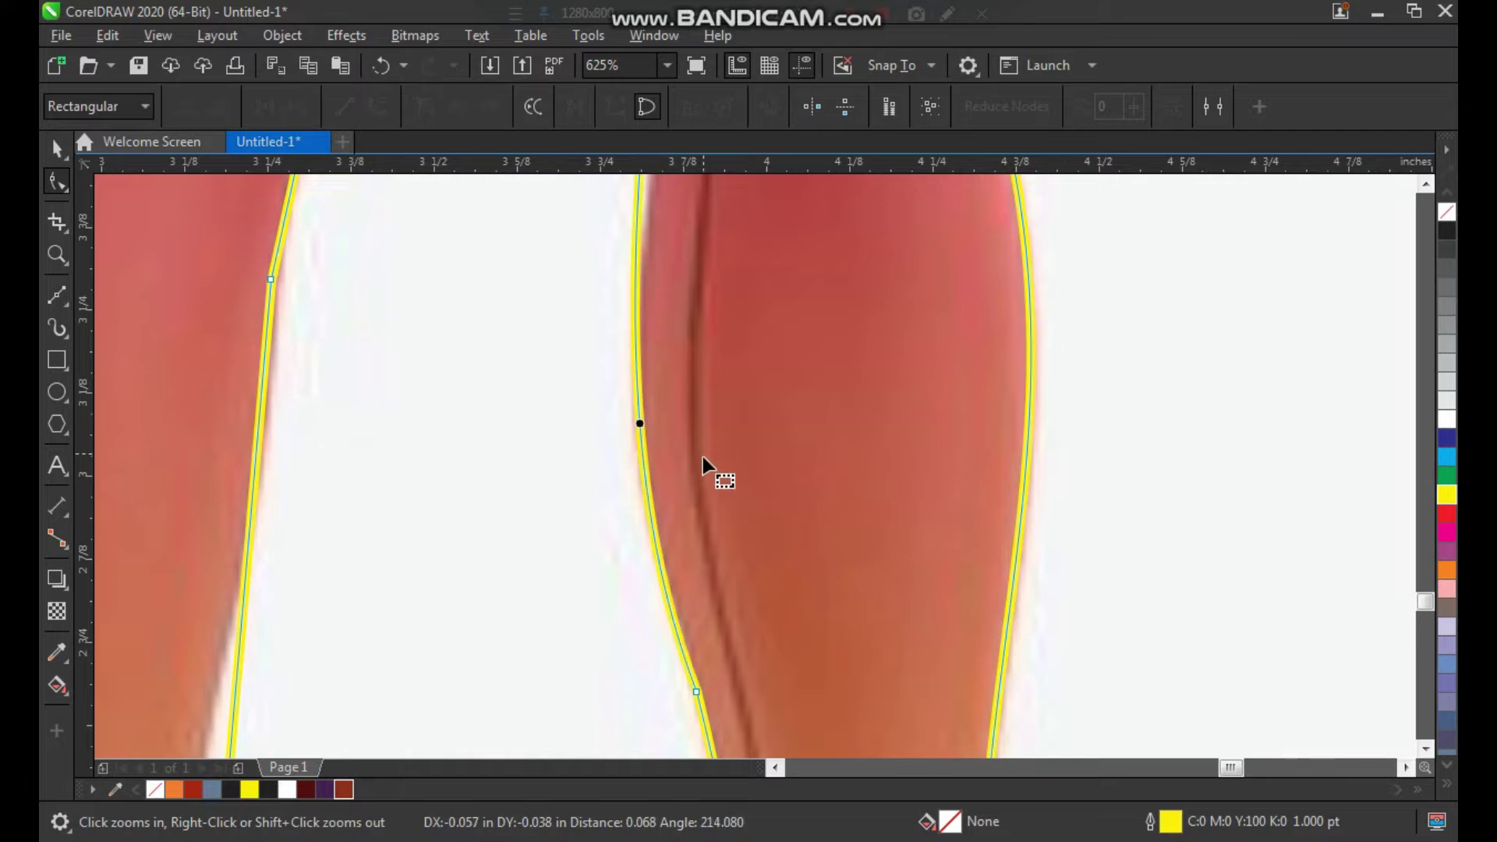
Adjust the curve handles at both ends of the right-hand leg's inner calf segment to fit its edge.
{"action": "scroll", "coordinate": [703, 447], "scroll_direction": "down", "scroll_amount": 2}
{"action": "scroll", "coordinate": [646, 345], "scroll_direction": "up", "scroll_amount": 2}
{"action": "left_click", "coordinate": [670, 294]}
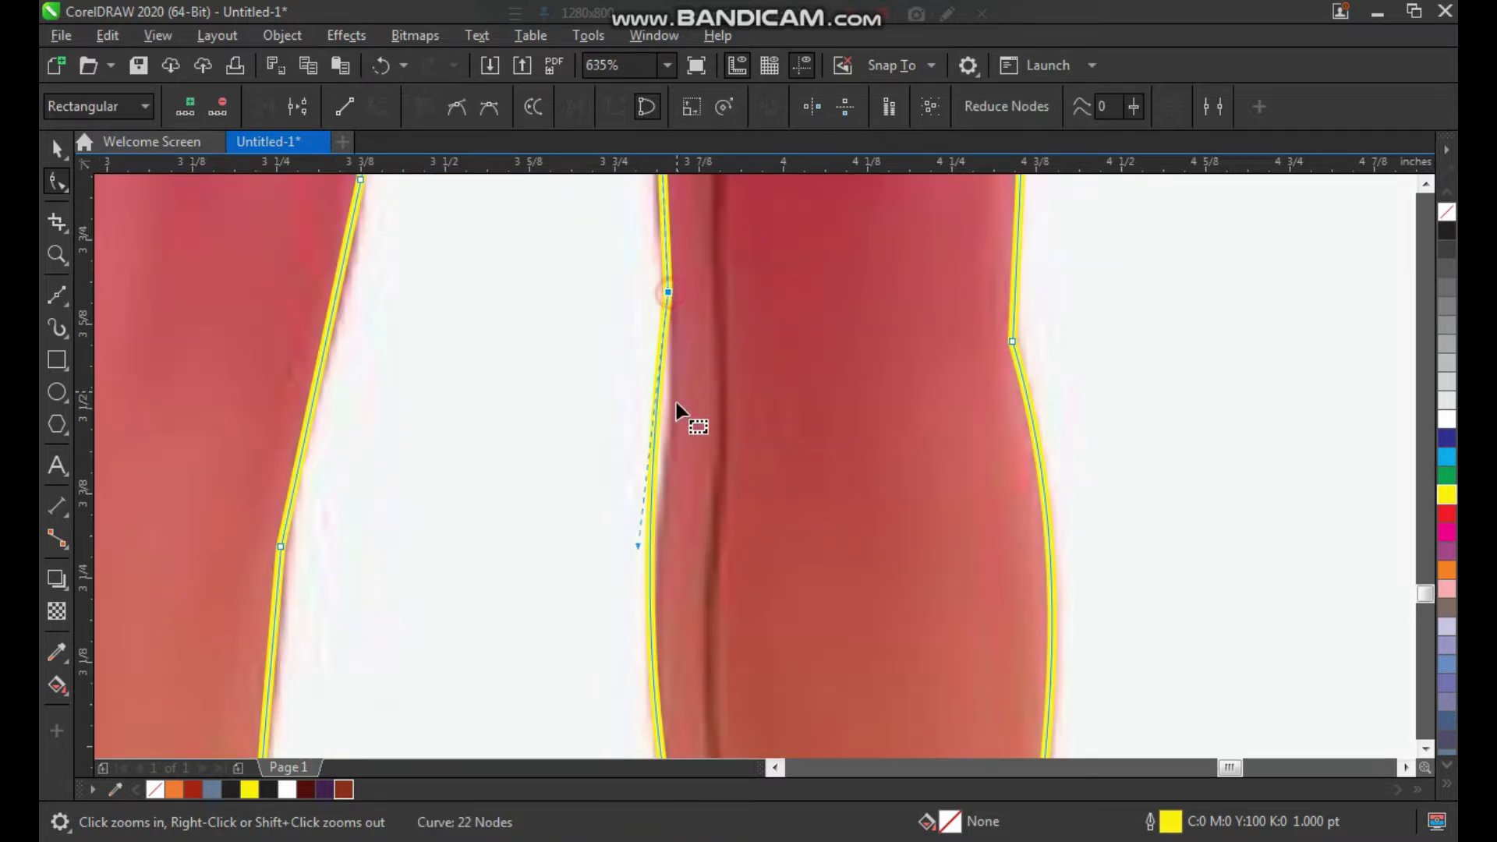
{"action": "mouse_move", "coordinate": [637, 545]}
{"action": "left_mouse_down"}
{"action": "mouse_move", "coordinate": [650, 541]}
{"action": "mouse_move", "coordinate": [648, 564]}
{"action": "left_mouse_up"}
{"action": "scroll", "coordinate": [538, 464], "scroll_direction": "down", "scroll_amount": 2}
{"action": "scroll", "coordinate": [538, 464], "scroll_direction": "up", "scroll_amount": 2}
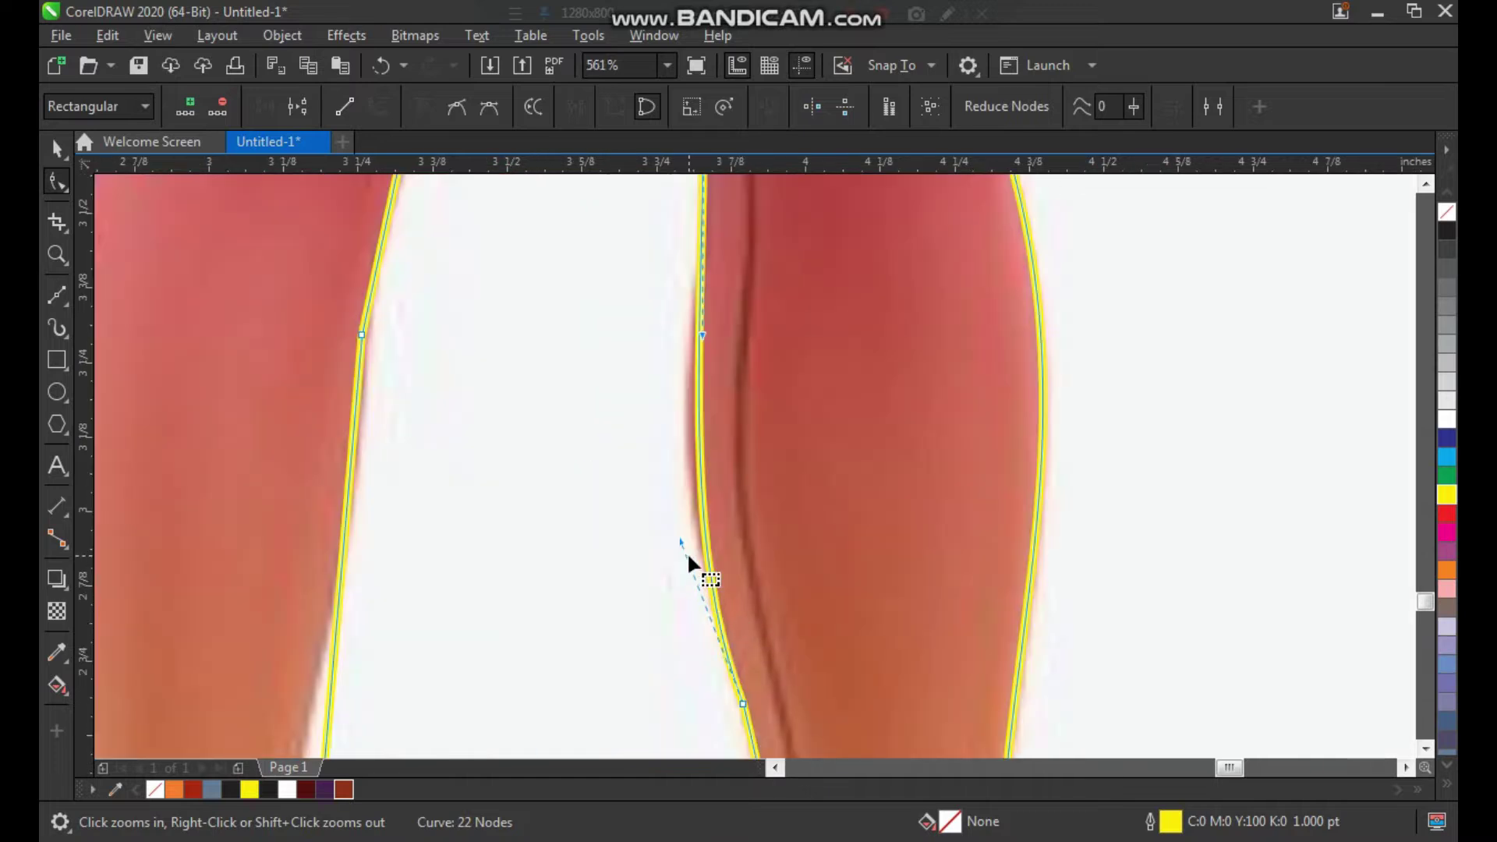
{"action": "left_click_drag", "start_coordinate": [680, 541], "coordinate": [657, 506]}
Reshape the right-hand leg's inner edge from the knee past the grey stripe up to the thigh.
{"action": "scroll", "coordinate": [668, 534], "scroll_direction": "down", "scroll_amount": 1}
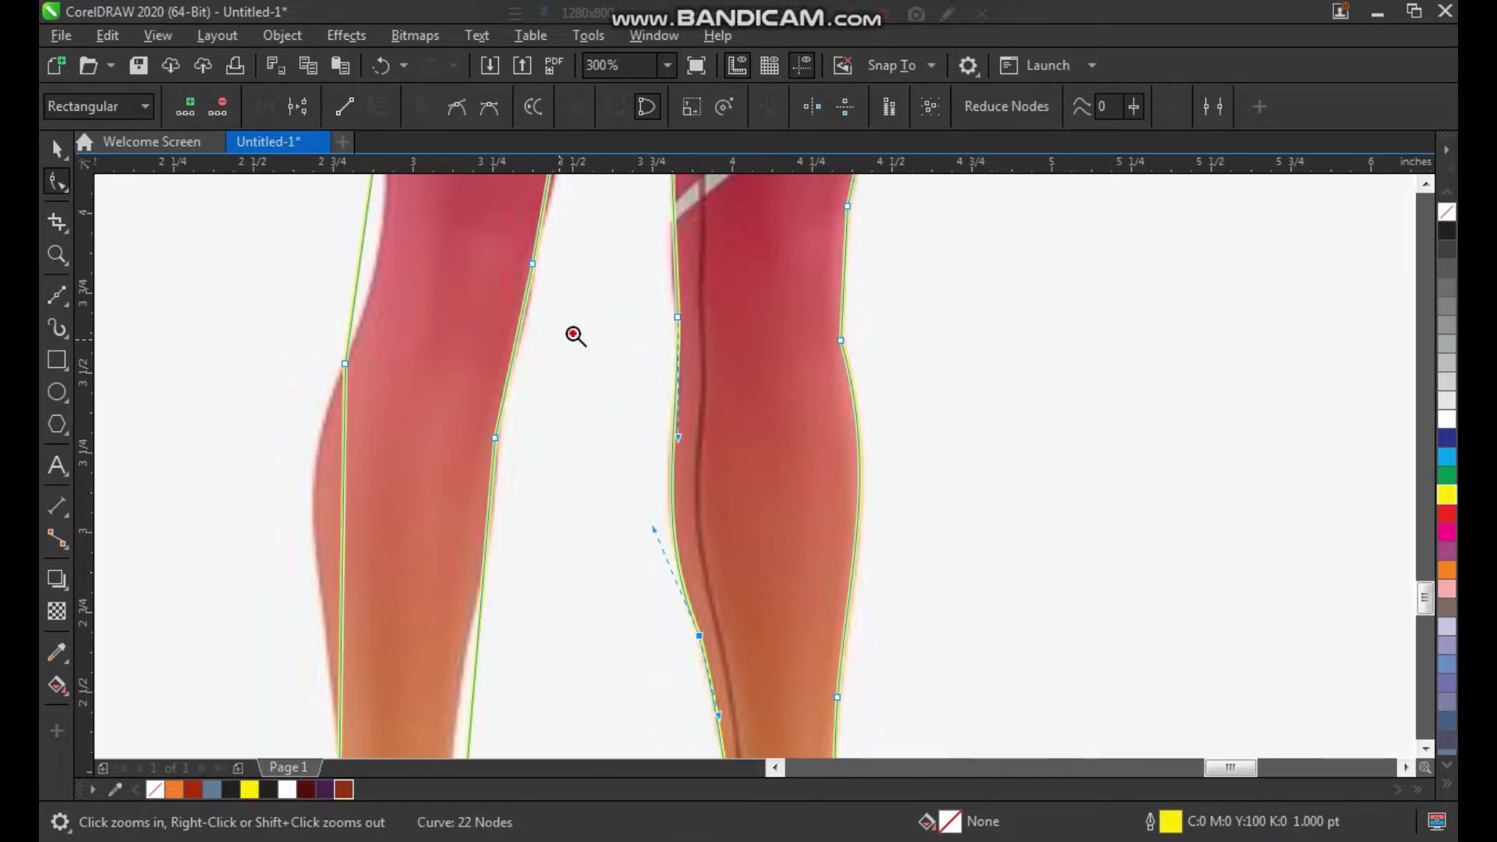
{"action": "scroll", "coordinate": [575, 335], "scroll_direction": "up", "scroll_amount": 3}
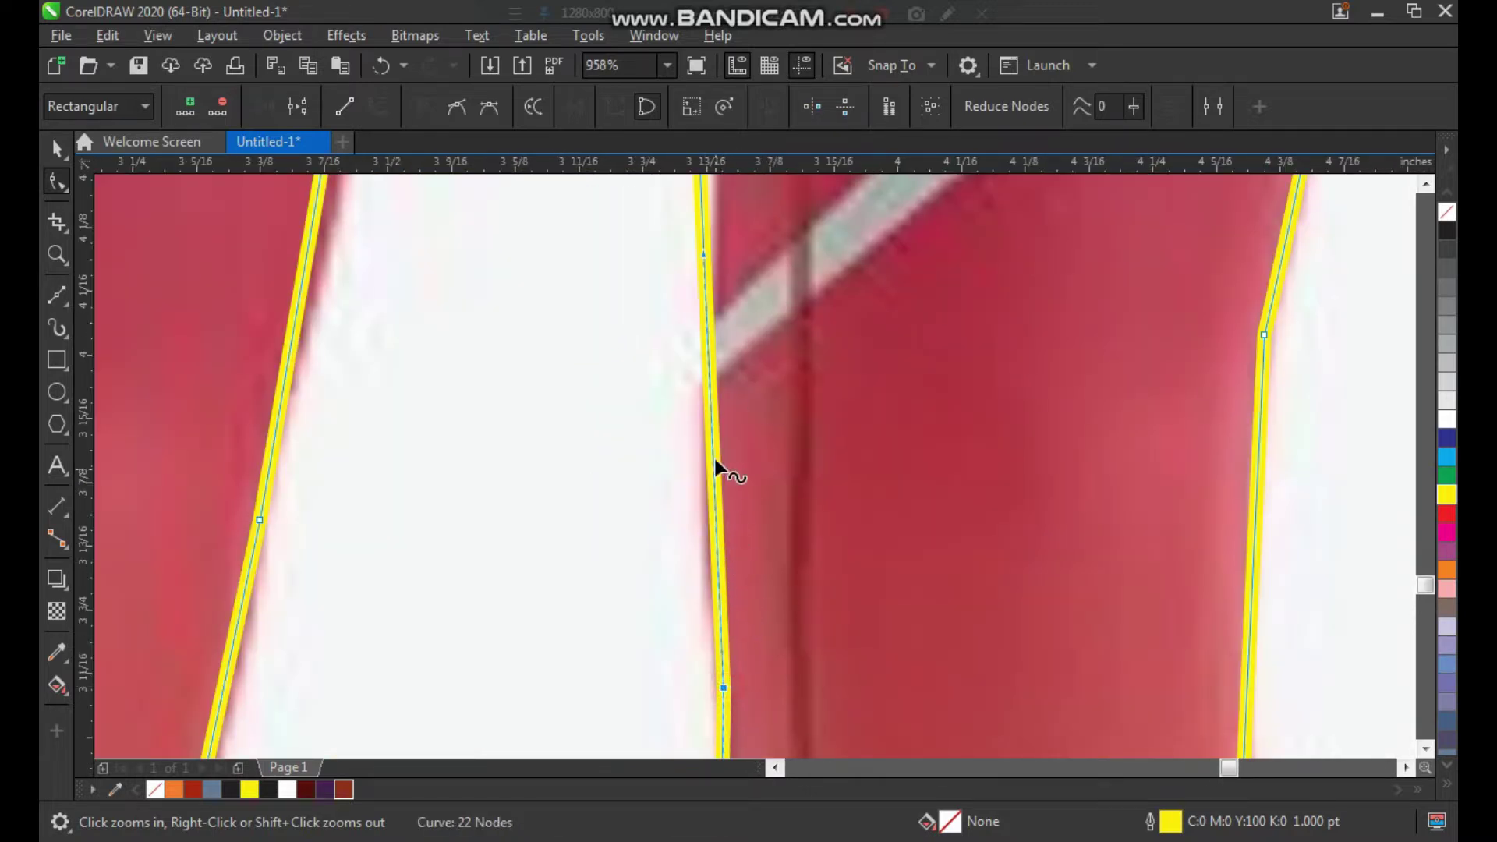
{"action": "left_click_drag", "start_coordinate": [704, 257], "coordinate": [682, 266]}
{"action": "scroll", "coordinate": [690, 421], "scroll_direction": "down", "scroll_amount": 1}
{"action": "key", "text": "F2"}
{"action": "left_click_drag", "start_coordinate": [575, 582], "coordinate": [990, 25]}
{"action": "left_click_drag", "start_coordinate": [663, 281], "coordinate": [703, 297]}
Curve the right-hand leg's short inner segment just below the crotch to match the leggings.
{"action": "scroll", "coordinate": [668, 438], "scroll_direction": "down", "scroll_amount": 1}
{"action": "key", "text": "F2"}
{"action": "left_click_drag", "start_coordinate": [563, 512], "coordinate": [770, 179]}
{"action": "left_click_drag", "start_coordinate": [612, 408], "coordinate": [825, 178]}
{"action": "left_click_drag", "start_coordinate": [698, 440], "coordinate": [710, 429]}
Curve the left-hand leg's inner segment between the thigh and the knee to follow the garment edge.
{"action": "scroll", "coordinate": [702, 433], "scroll_direction": "down", "scroll_amount": 2}
{"action": "left_click_drag", "start_coordinate": [545, 482], "coordinate": [744, 717]}
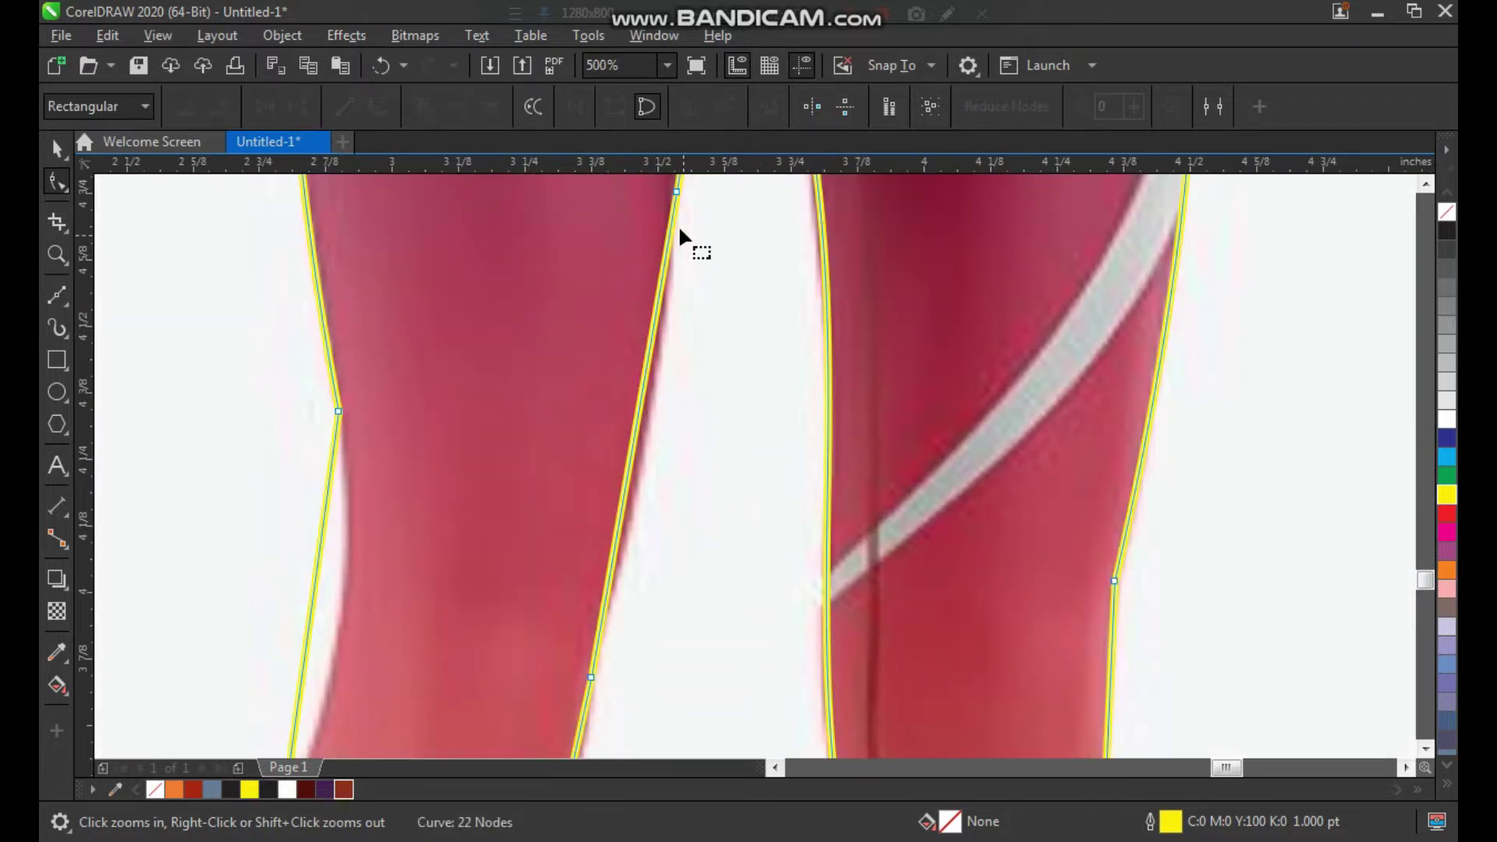
{"action": "left_click", "coordinate": [677, 191]}
{"action": "left_click_drag", "start_coordinate": [668, 371], "coordinate": [630, 519]}
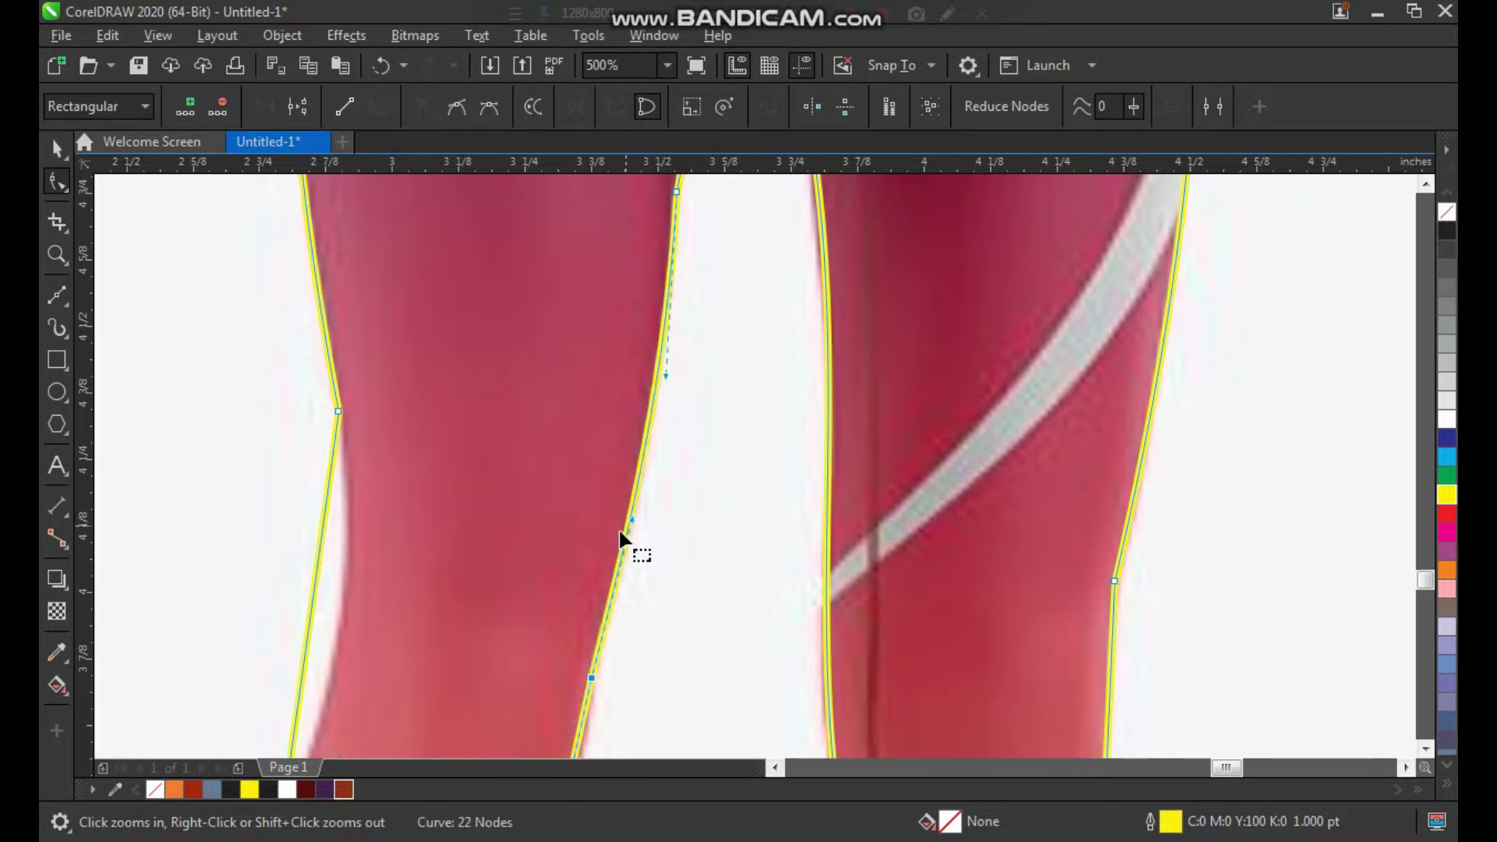
Curve the left-hand leg's inner calf segment inward down to the hem to match the leggings.
{"action": "scroll", "coordinate": [592, 521], "scroll_direction": "down", "scroll_amount": 2}
{"action": "key", "text": "F2"}
{"action": "left_click_drag", "start_coordinate": [499, 491], "coordinate": [733, 746]}
{"action": "scroll", "coordinate": [650, 563], "scroll_direction": "down", "scroll_amount": 1}
{"action": "key", "text": "F2"}
{"action": "left_click_drag", "start_coordinate": [580, 491], "coordinate": [761, 779]}
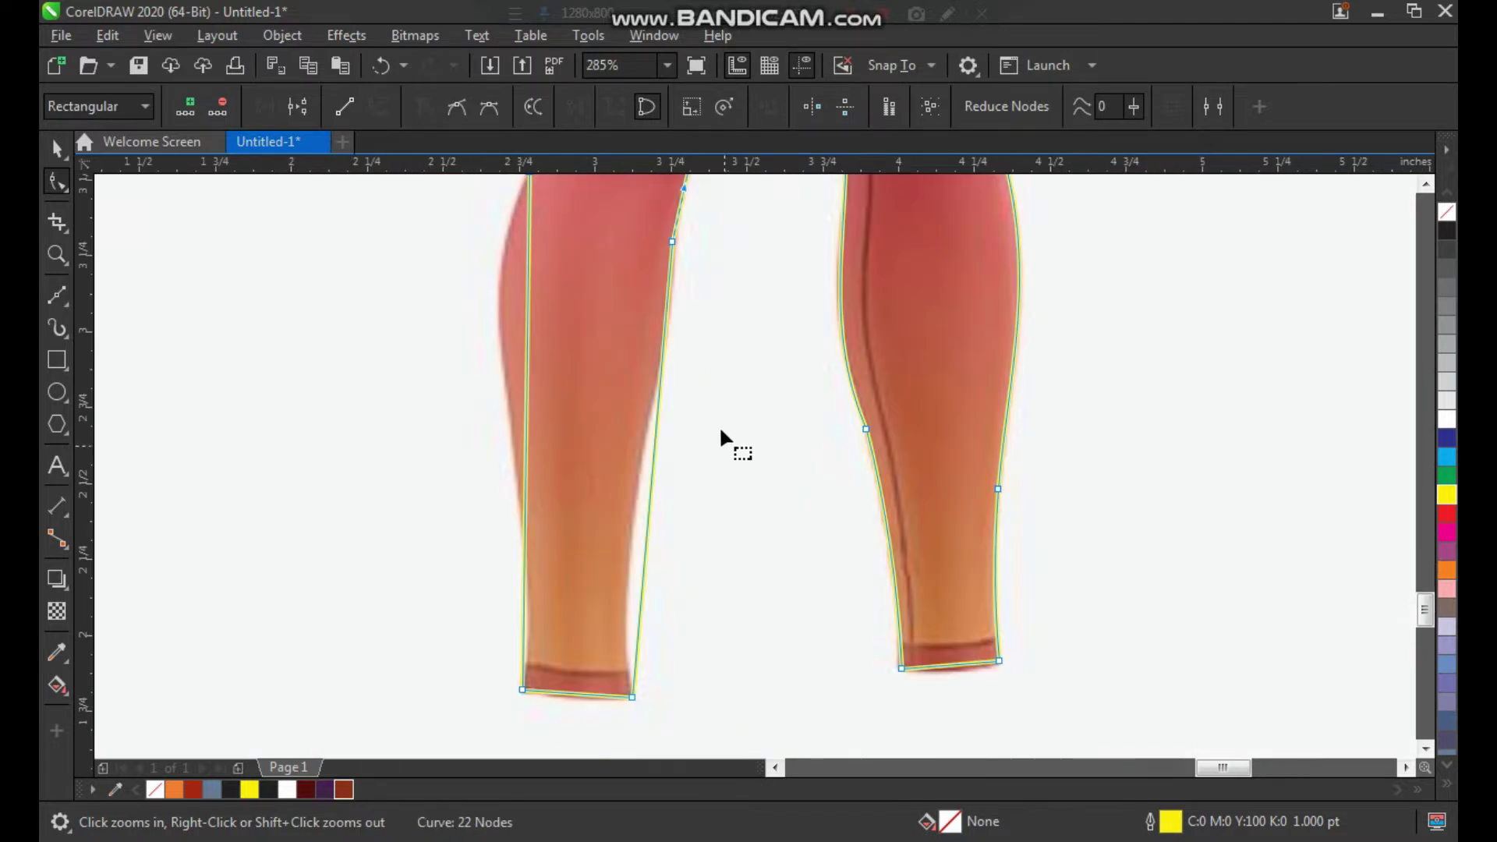
{"action": "left_click_drag", "start_coordinate": [648, 545], "coordinate": [616, 545]}
{"action": "left_click_drag", "start_coordinate": [661, 394], "coordinate": [666, 391]}
Adjust the curve handles of the left-hand leg's short inner segment just below the knee.
{"action": "key", "text": "F2"}
{"action": "left_click_drag", "start_coordinate": [612, 326], "coordinate": [846, 117]}
{"action": "left_click_drag", "start_coordinate": [627, 368], "coordinate": [617, 367]}
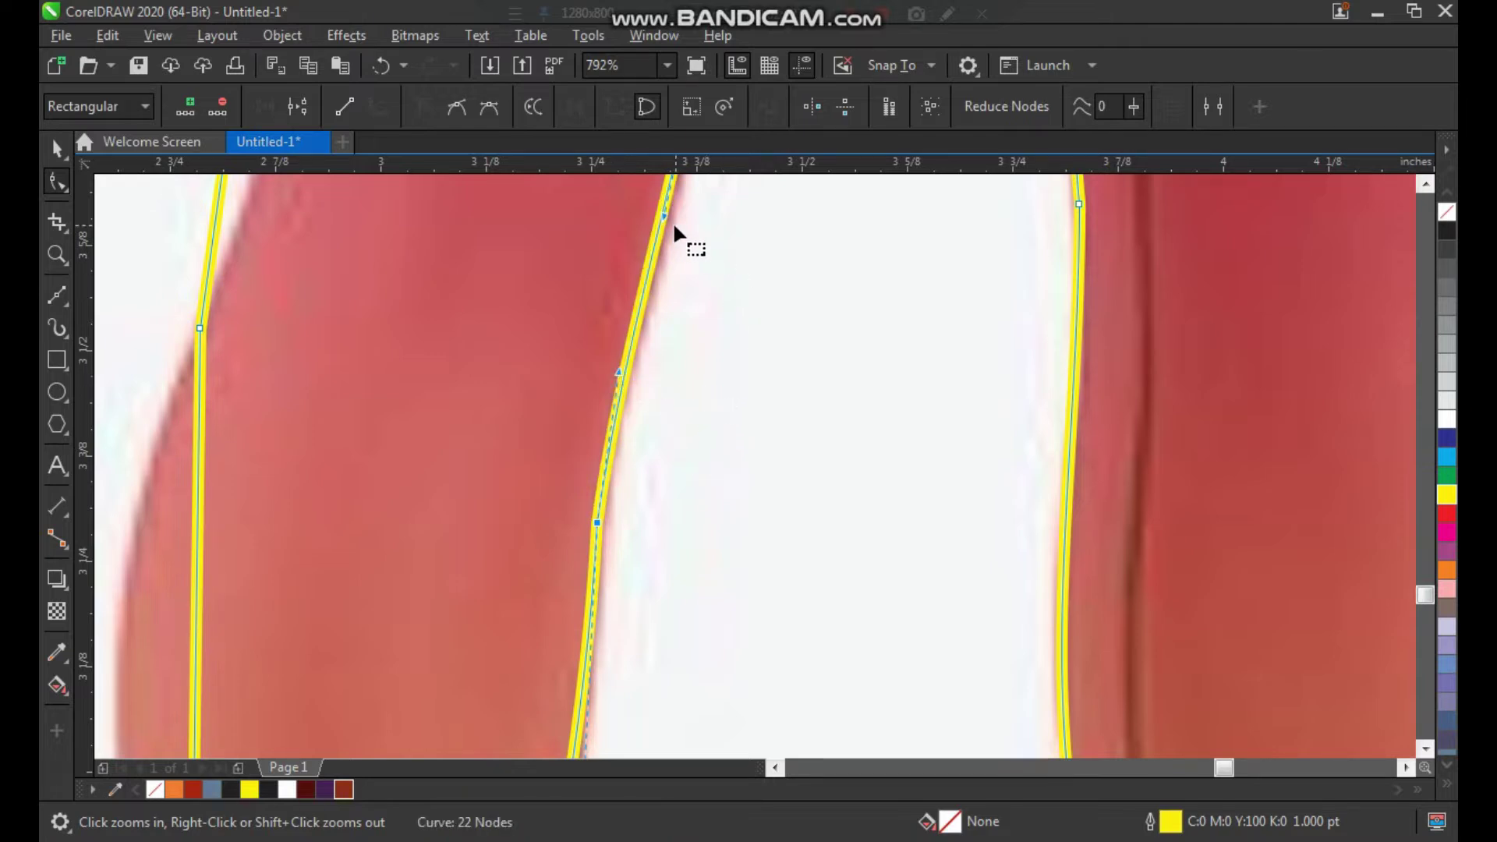
{"action": "left_click_drag", "start_coordinate": [661, 219], "coordinate": [675, 230]}
Bend the left-hand leg's outer calf segment outward to follow the calf's bulge down to the ankle.
{"action": "scroll", "coordinate": [623, 374], "scroll_direction": "down", "scroll_amount": 2}
{"action": "key", "text": "F2"}
{"action": "left_click_drag", "start_coordinate": [467, 325], "coordinate": [691, 679]}
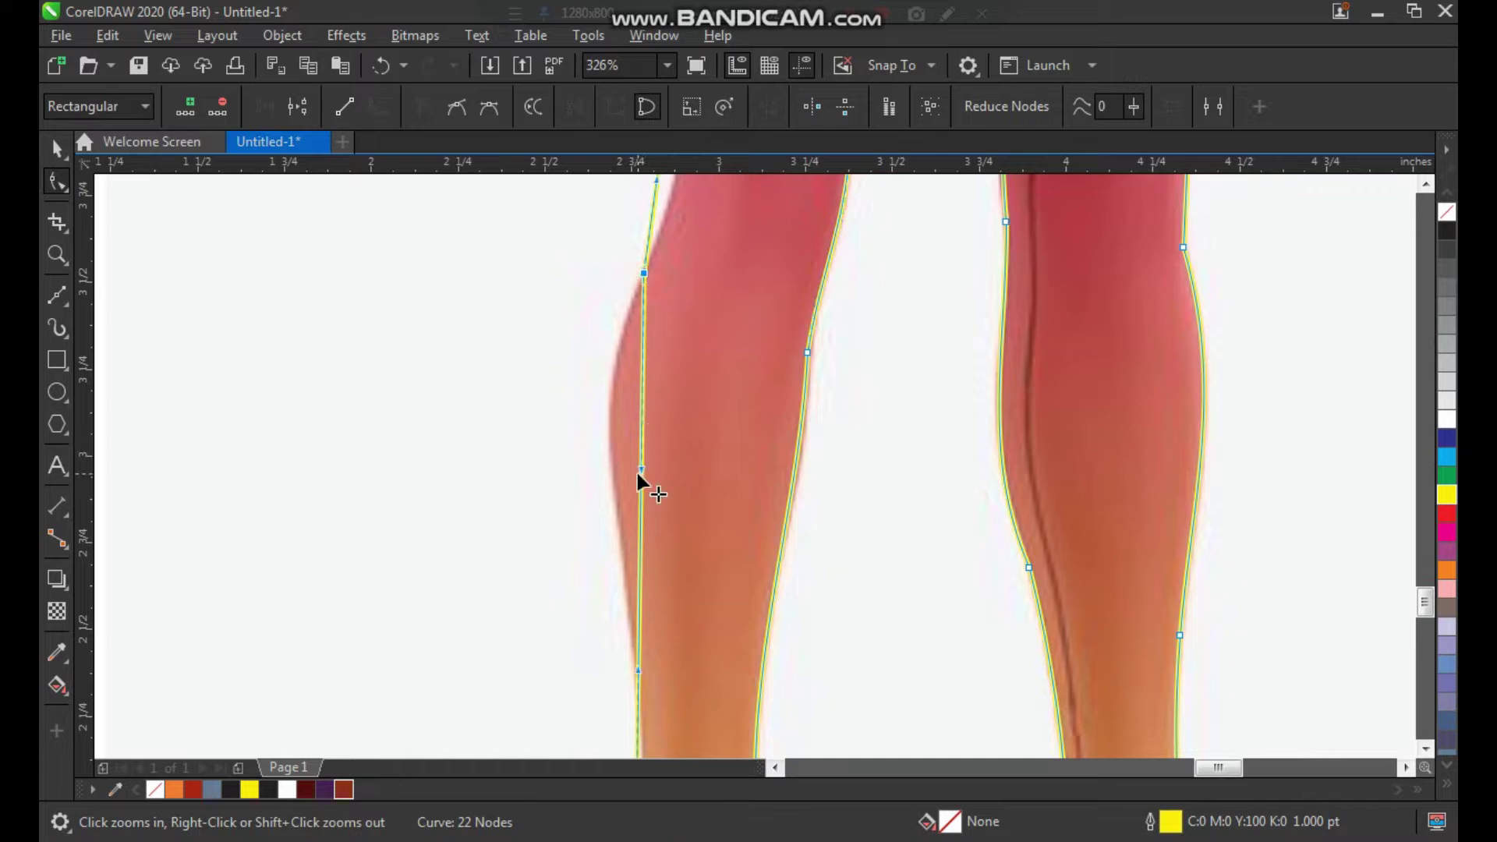
{"action": "left_click_drag", "start_coordinate": [644, 471], "coordinate": [591, 452]}
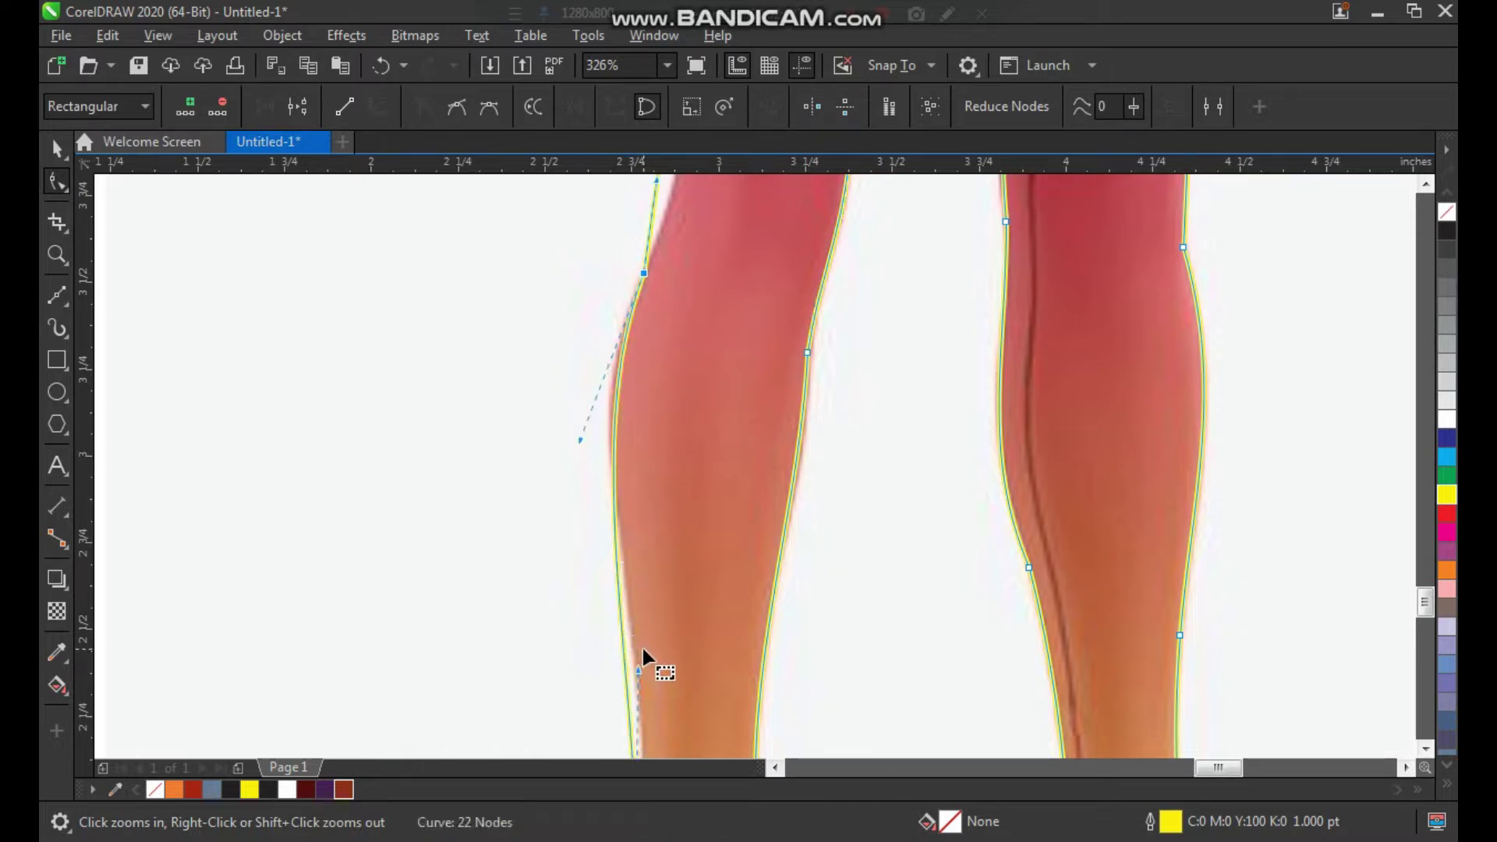
{"action": "left_click_drag", "start_coordinate": [638, 671], "coordinate": [652, 644]}
Curve the left-hand leg's outer segment around the knee to fit the garment edge.
{"action": "scroll", "coordinate": [652, 495], "scroll_direction": "down", "scroll_amount": 1}
{"action": "key", "text": "F2"}
{"action": "left_click_drag", "start_coordinate": [545, 511], "coordinate": [853, 193]}
{"action": "left_click_drag", "start_coordinate": [686, 408], "coordinate": [697, 416]}
{"action": "left_click_drag", "start_coordinate": [787, 785], "coordinate": [784, 776]}
{"action": "left_click_drag", "start_coordinate": [690, 278], "coordinate": [763, 720]}
Bow the left-hand leg's bottom hem segment downward to follow the cuff's curved edge.
{"action": "scroll", "coordinate": [656, 521], "scroll_direction": "down", "scroll_amount": 1}
{"action": "key", "text": "F2"}
{"action": "left_click_drag", "start_coordinate": [739, 509], "coordinate": [827, 672]}
{"action": "scroll", "coordinate": [711, 539], "scroll_direction": "down", "scroll_amount": 3}
{"action": "key", "text": "F2"}
{"action": "left_click_drag", "start_coordinate": [593, 492], "coordinate": [592, 505]}
{"action": "scroll", "coordinate": [663, 521], "scroll_direction": "down", "scroll_amount": 1}
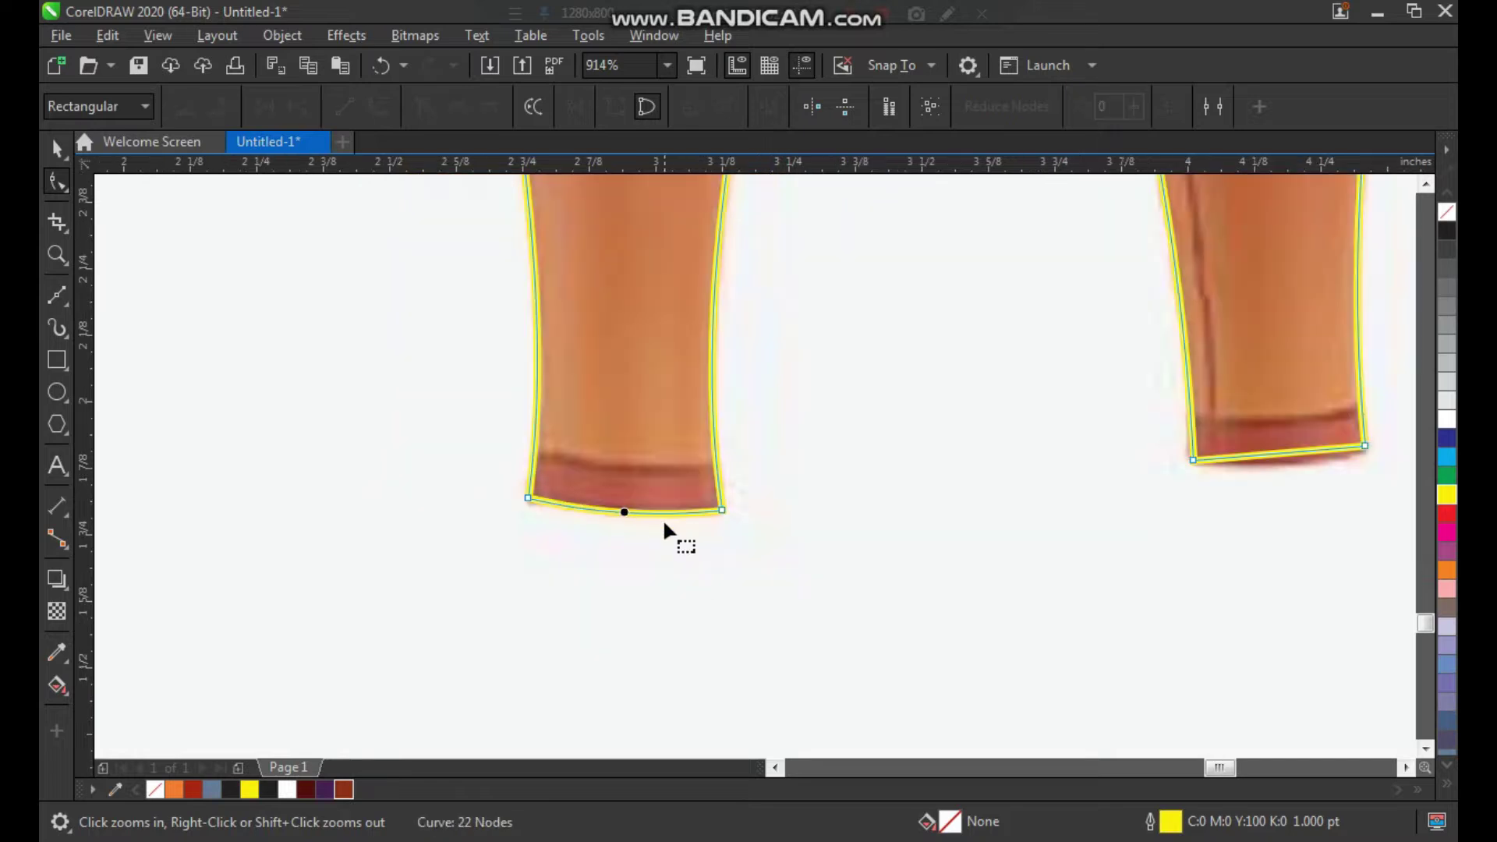
Bow the right-hand leg's bottom hem segment downward to match its cuff.
{"action": "key", "text": "F2"}
{"action": "left_click_drag", "start_coordinate": [1223, 379], "coordinate": [1360, 563]}
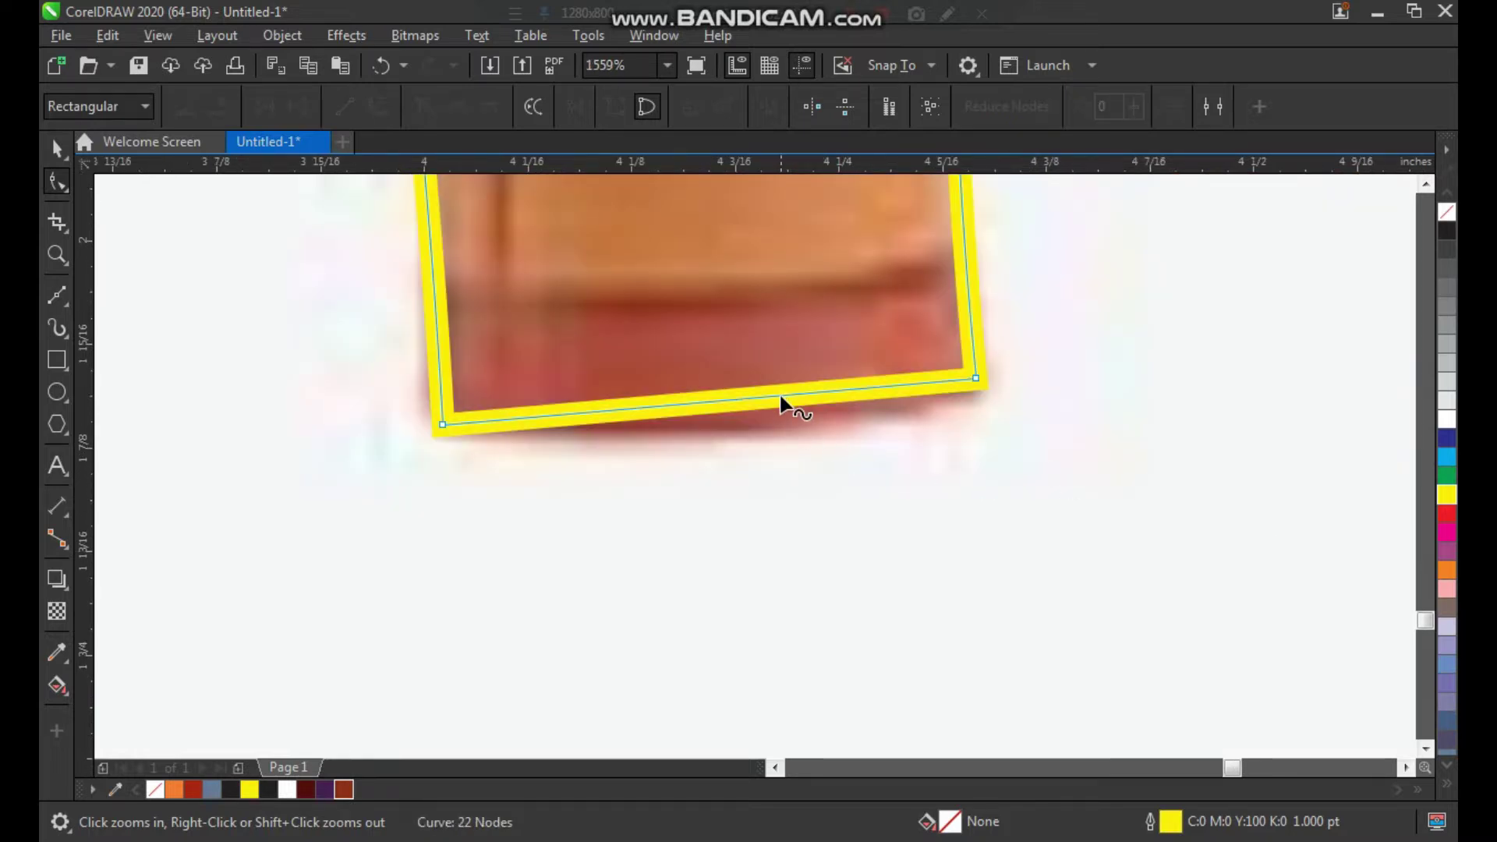
{"action": "left_click_drag", "start_coordinate": [781, 395], "coordinate": [788, 425]}
{"action": "scroll", "coordinate": [766, 478], "scroll_direction": "down", "scroll_amount": 1}
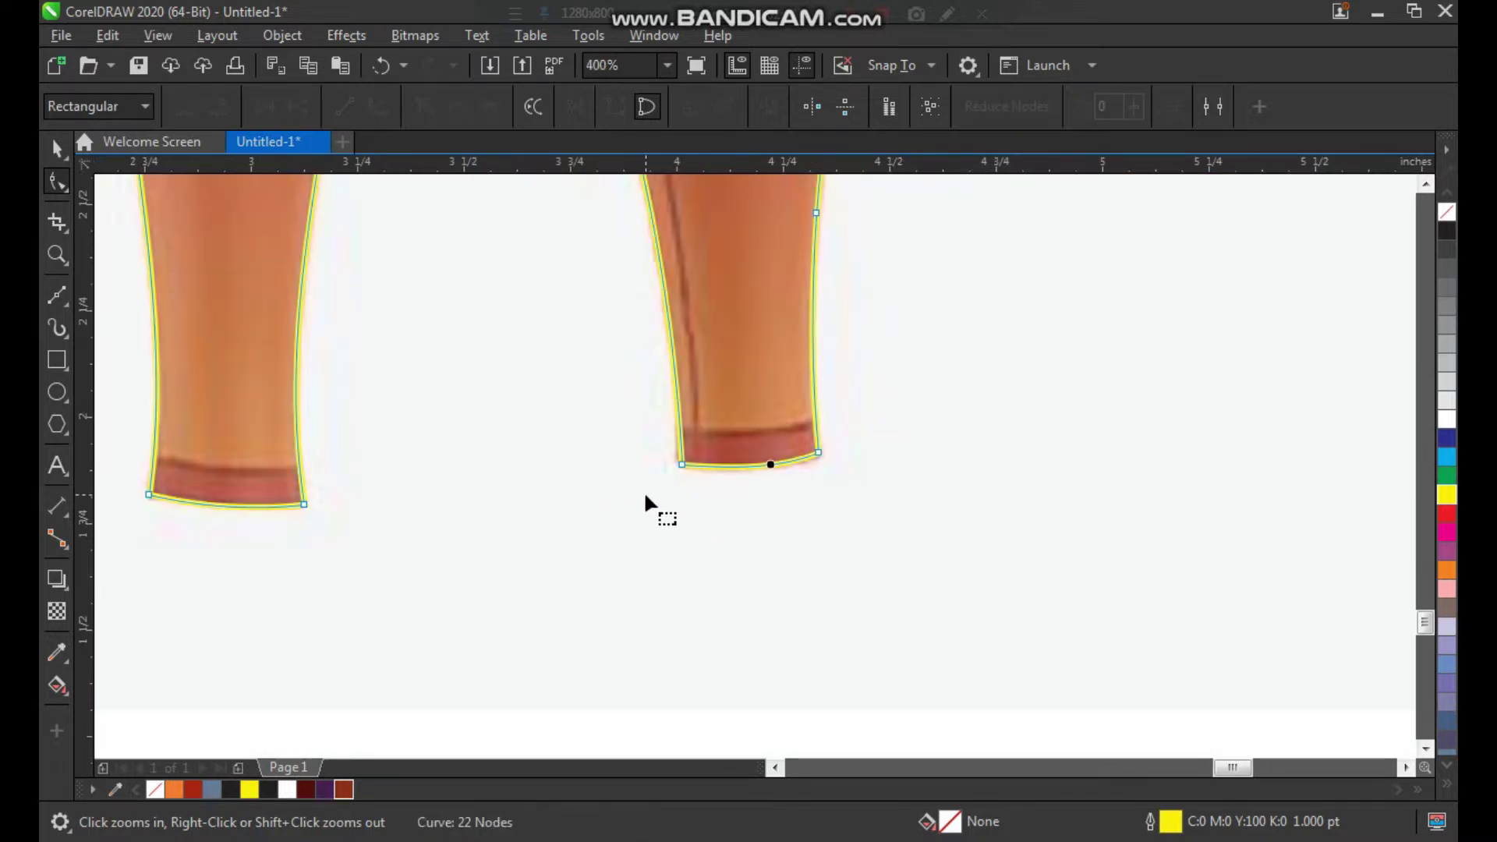
Draw a Bézier line across the top of the left-hand leg's cuff and curve it along the seam.
{"action": "scroll", "coordinate": [647, 498], "scroll_direction": "down", "scroll_amount": 1}
{"action": "key", "text": "F2"}
{"action": "left_click_drag", "start_coordinate": [387, 430], "coordinate": [548, 538]}
{"action": "key", "text": "space"}
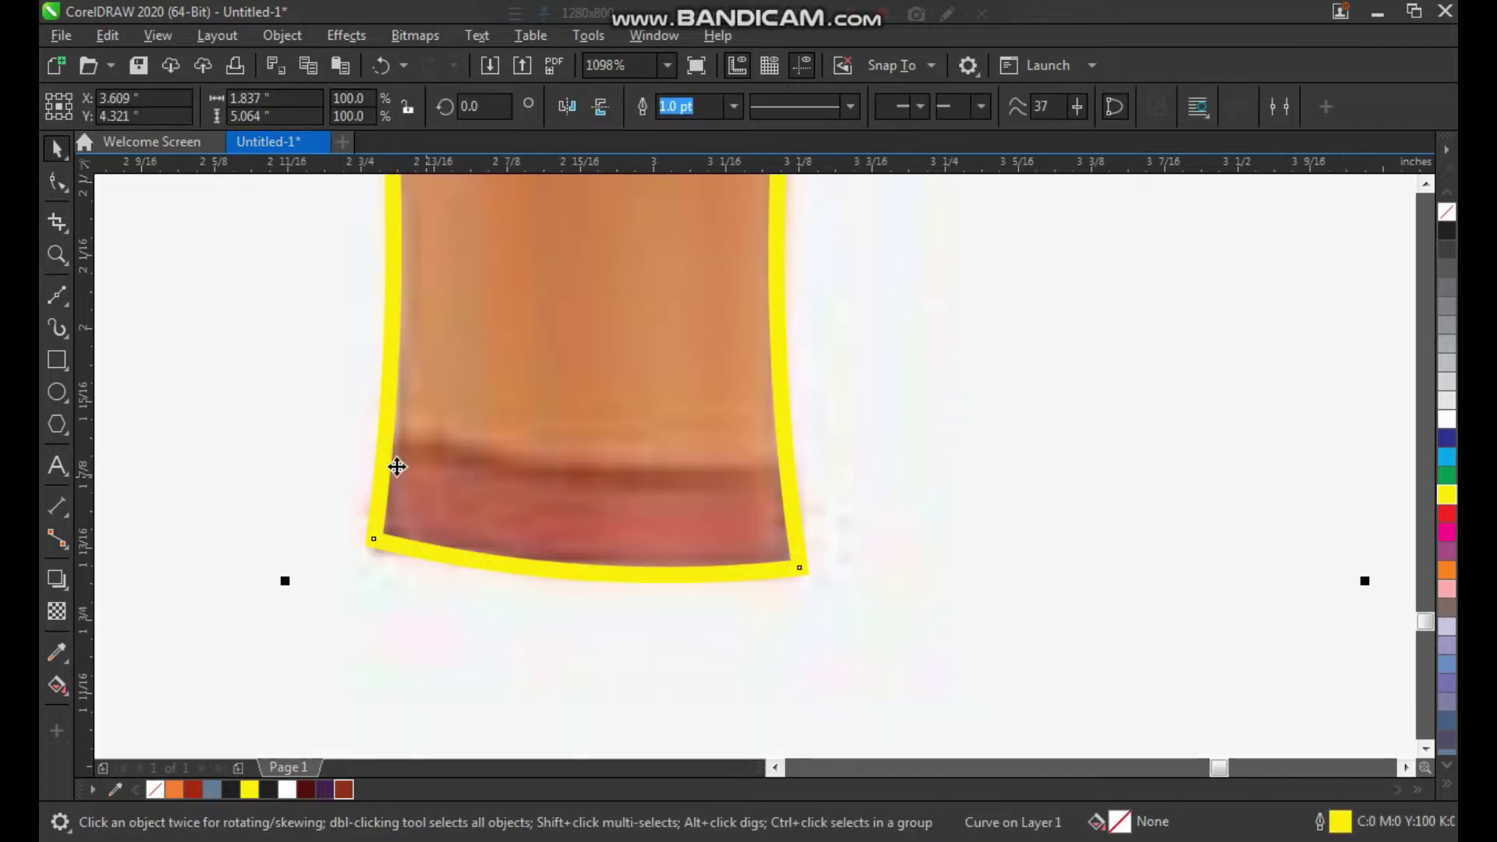
{"action": "left_click", "coordinate": [58, 295]}
{"action": "left_click", "coordinate": [376, 434]}
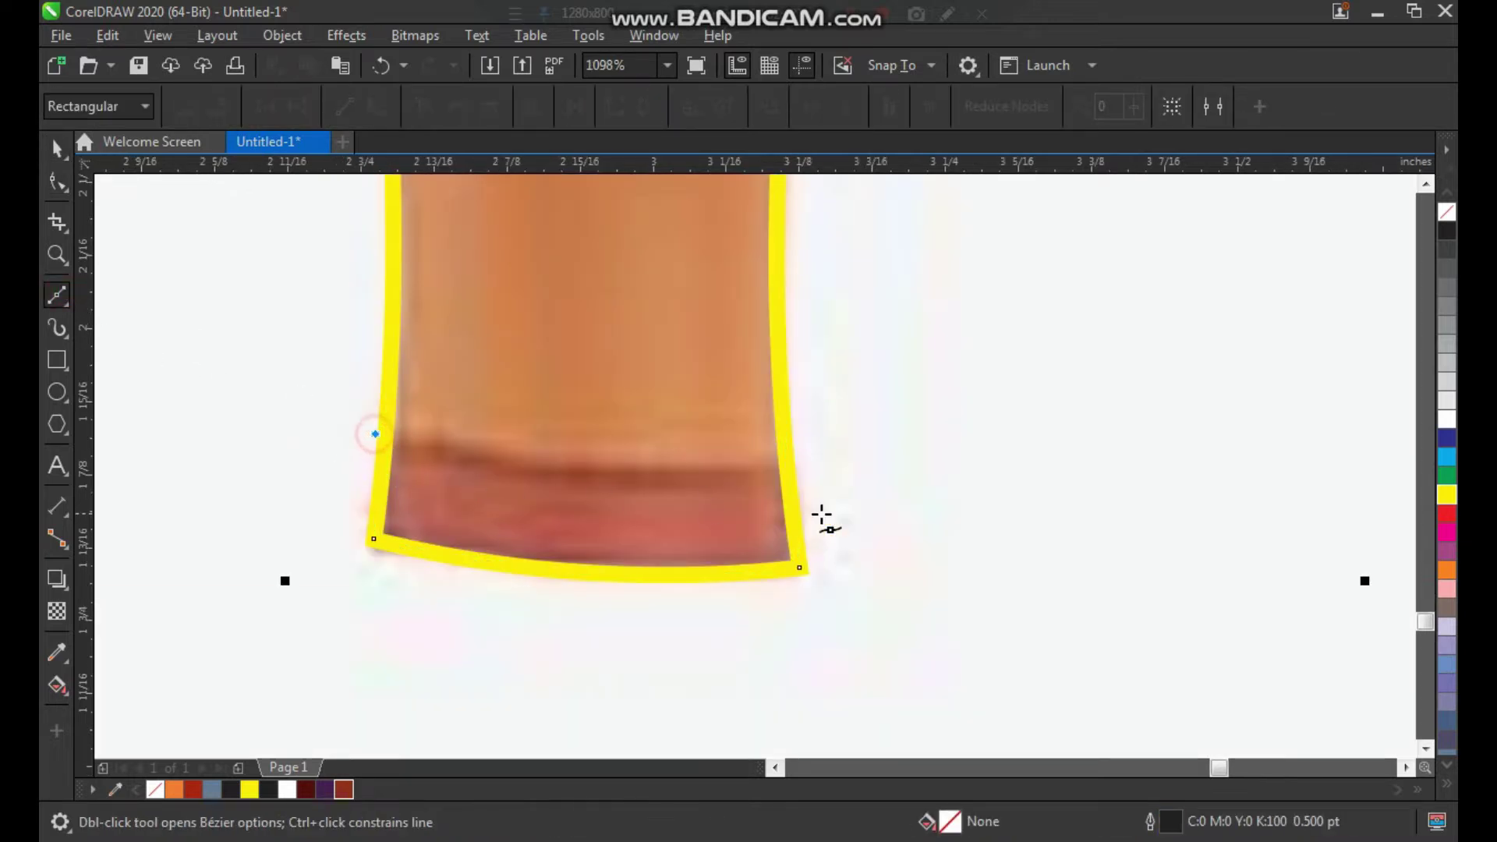
{"action": "left_click", "coordinate": [813, 467]}
{"action": "key", "text": "space"}
{"action": "key", "text": "F10"}
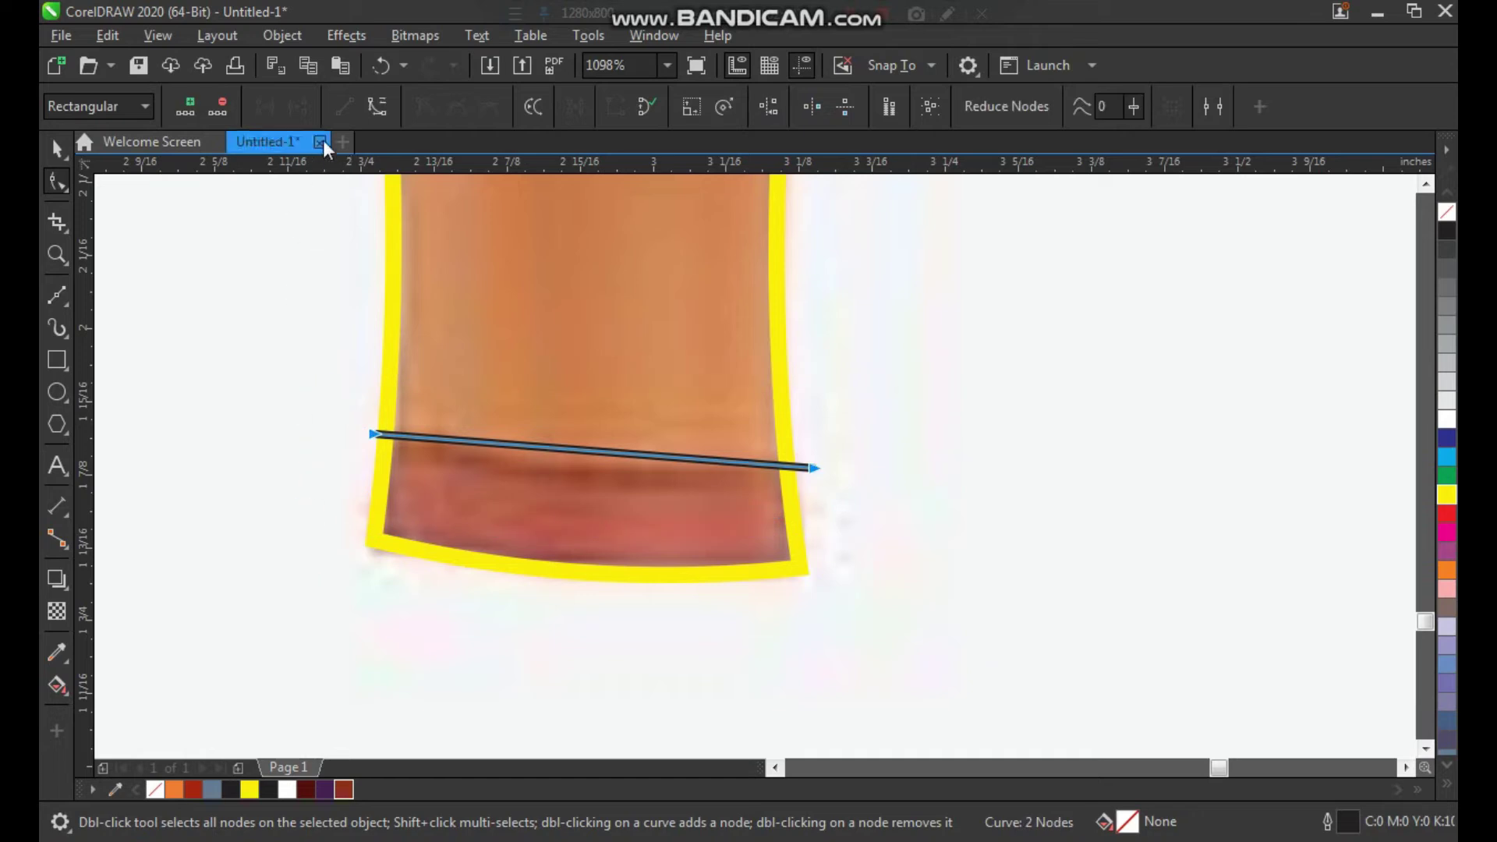
{"action": "left_click_drag", "start_coordinate": [593, 459], "coordinate": [583, 490]}
Place a copy of the curved cuff line slightly below the original to form a double stitch line.
{"action": "key", "text": "space"}
{"action": "key", "text": "z"}
{"action": "left_click_drag", "start_coordinate": [283, 317], "coordinate": [1103, 741]}
{"action": "key", "text": "space"}
{"action": "mouse_move", "coordinate": [886, 384]}
{"action": "left_mouse_down"}
{"action": "mouse_move", "coordinate": [889, 353]}
{"action": "mouse_move", "coordinate": [886, 396]}
{"action": "left_mouse_up"}
{"action": "right_click", "coordinate": [886, 396]}
Select both cuff lines and place a copy of the pair on the right-hand leg's cuff.
{"action": "scroll", "coordinate": [697, 487], "scroll_direction": "down", "scroll_amount": 3}
{"action": "key", "text": "z"}
{"action": "left_click_drag", "start_coordinate": [584, 316], "coordinate": [1104, 599]}
{"action": "key", "text": "space"}
{"action": "left_click_drag", "start_coordinate": [664, 394], "coordinate": [337, 530]}
{"action": "left_click_drag", "start_coordinate": [449, 473], "coordinate": [943, 428]}
{"action": "right_click", "coordinate": [943, 428]}
Position the copied pair of cuff lines and rotate it about 7 degrees to fit the right-hand leg's cuff.
{"action": "key", "text": "z"}
{"action": "left_click_drag", "start_coordinate": [841, 352], "coordinate": [1084, 527]}
{"action": "key", "text": "space"}
{"action": "left_click_drag", "start_coordinate": [845, 426], "coordinate": [949, 438]}
{"action": "left_click", "coordinate": [949, 438]}
{"action": "left_click_drag", "start_coordinate": [1027, 489], "coordinate": [982, 442]}
{"action": "key", "text": "ctrl+z"}
{"action": "left_click_drag", "start_coordinate": [1092, 331], "coordinate": [452, 555]}
{"action": "left_click_drag", "start_coordinate": [775, 480], "coordinate": [762, 491]}
Draw a straight Bézier line across the leggings along the waistband seam, from one outline edge to the other.
{"action": "scroll", "coordinate": [665, 445], "scroll_direction": "down", "scroll_amount": 4}
{"action": "key", "text": "F2"}
{"action": "left_click_drag", "start_coordinate": [522, 471], "coordinate": [955, 125]}
{"action": "scroll", "coordinate": [675, 371], "scroll_direction": "down", "scroll_amount": 1}
{"action": "left_click_drag", "start_coordinate": [575, 224], "coordinate": [782, 397]}
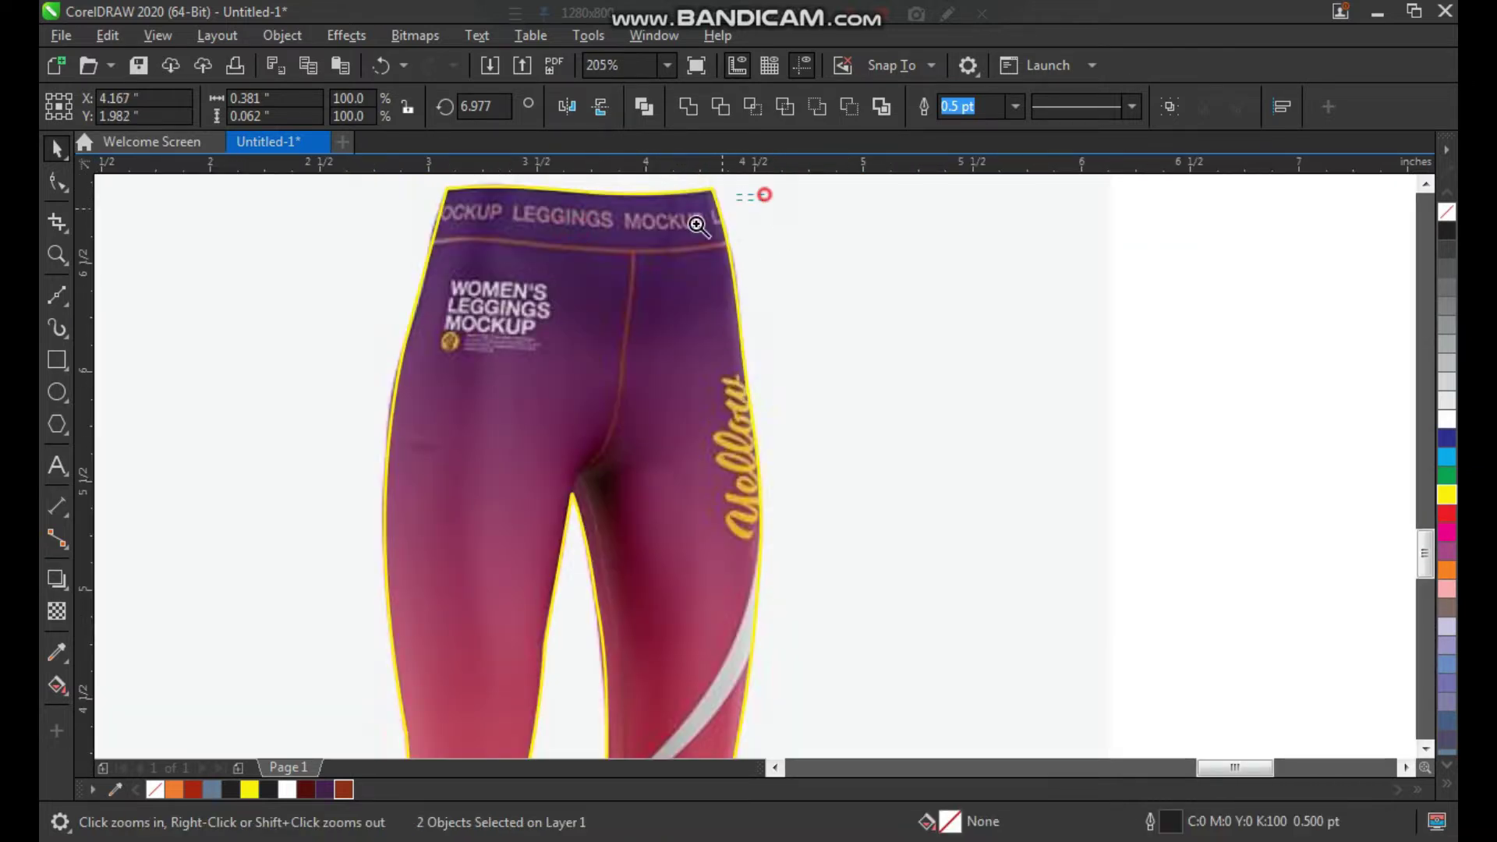
{"action": "left_click_drag", "start_coordinate": [696, 225], "coordinate": [404, 365]}
{"action": "left_click", "coordinate": [56, 287]}
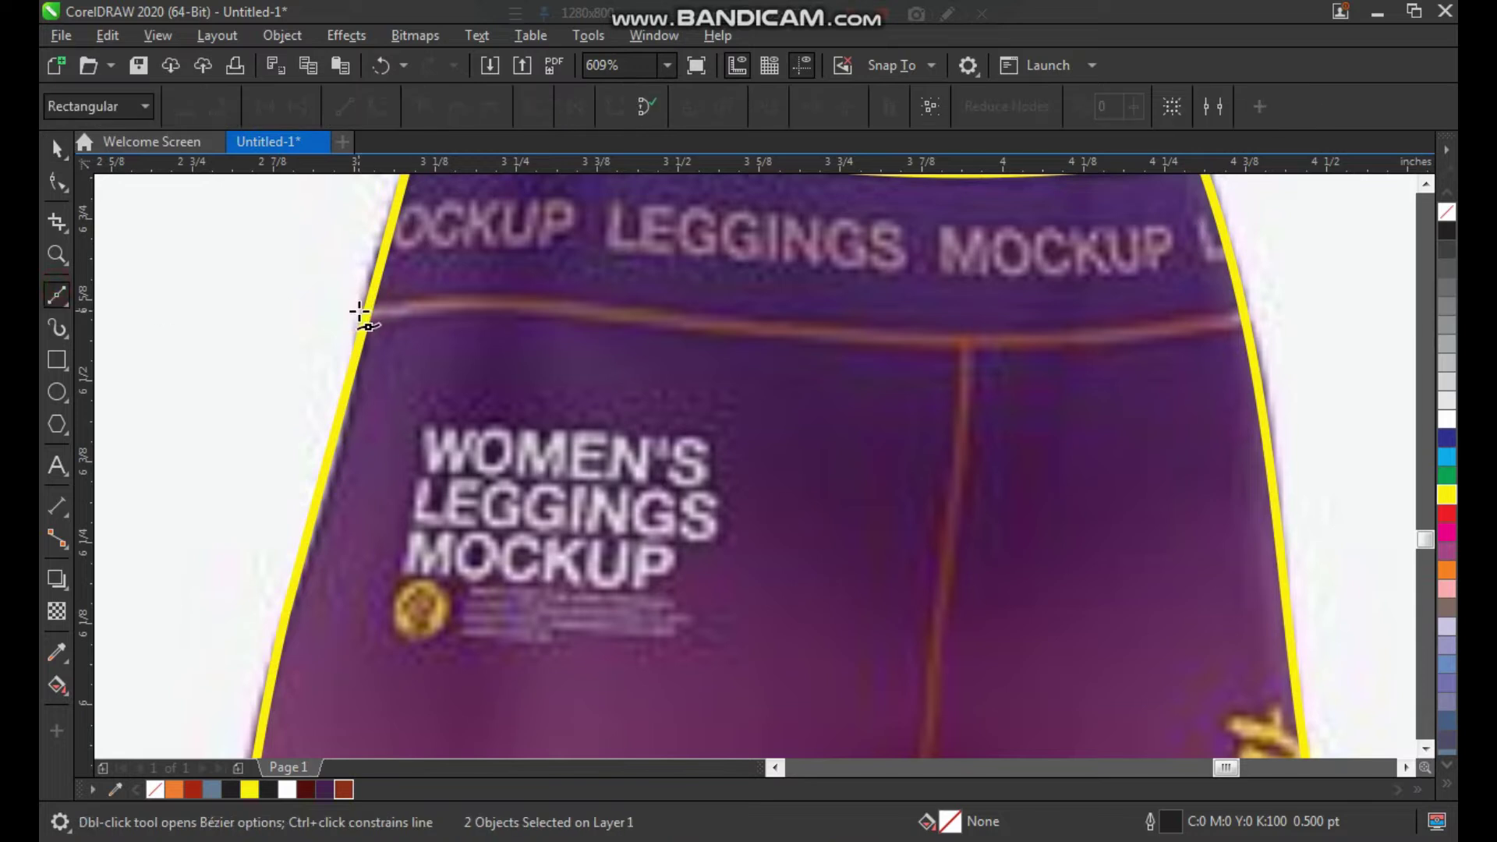
{"action": "left_click", "coordinate": [359, 311]}
{"action": "left_click", "coordinate": [1261, 314]}
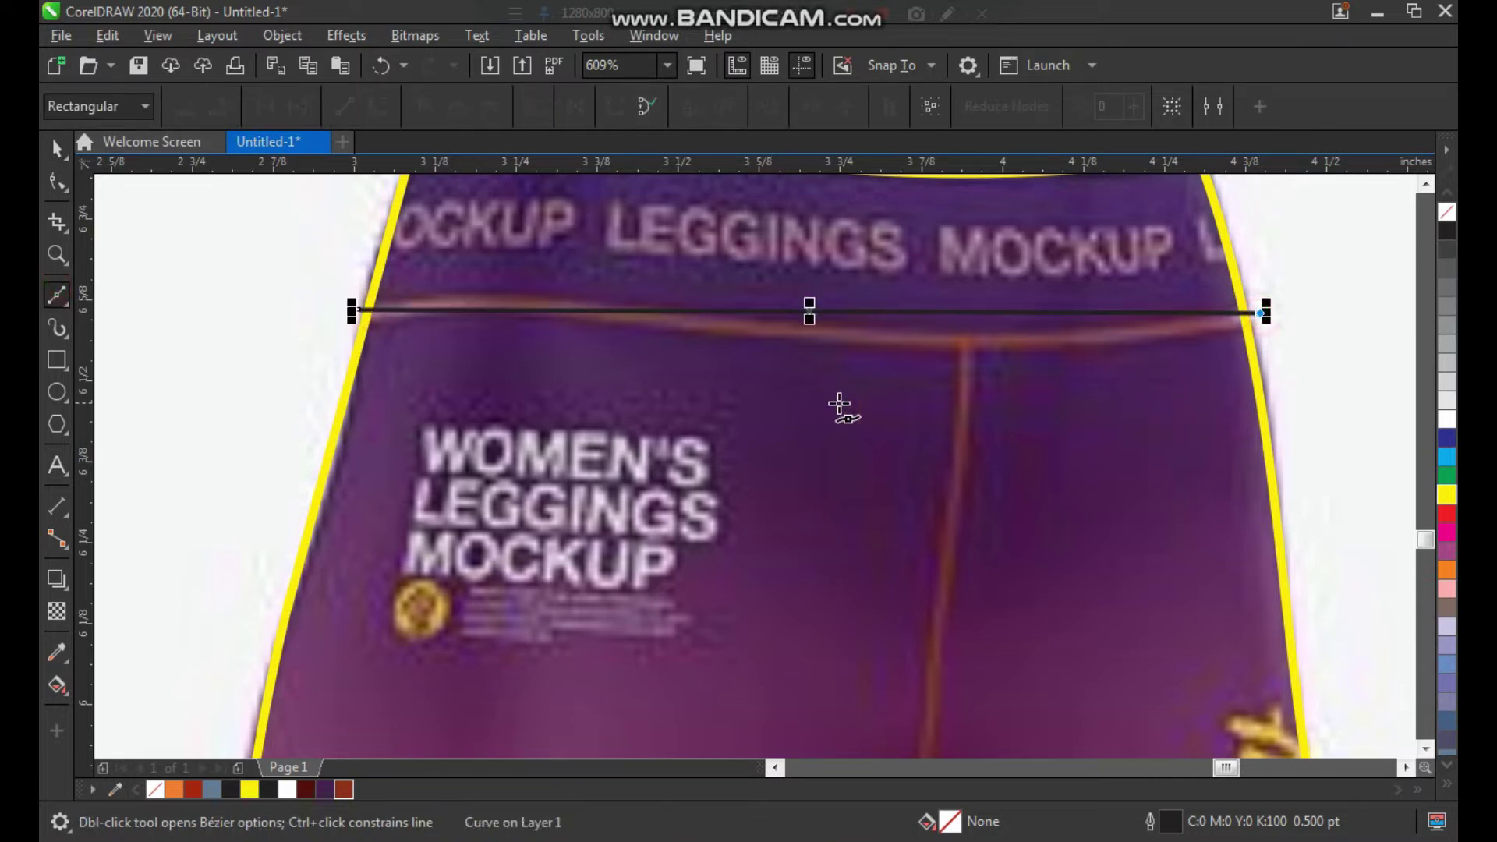
Convert the waistband line to a curve and shape it into an S-bend that follows the orange seam.
{"action": "key", "text": "space"}
{"action": "key", "text": "F10"}
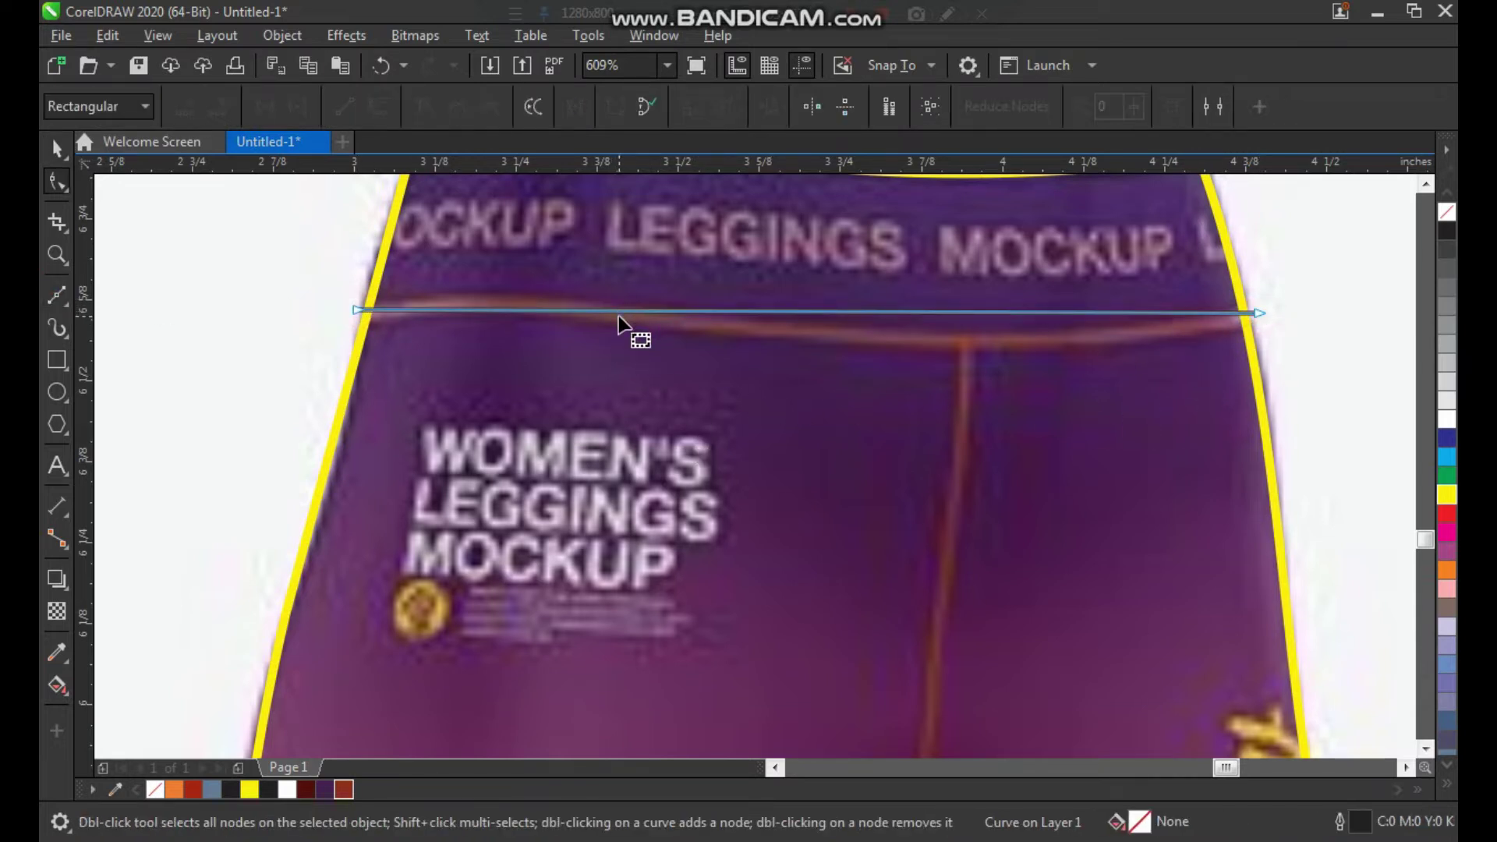
{"action": "left_click", "coordinate": [620, 312]}
{"action": "left_click", "coordinate": [378, 106]}
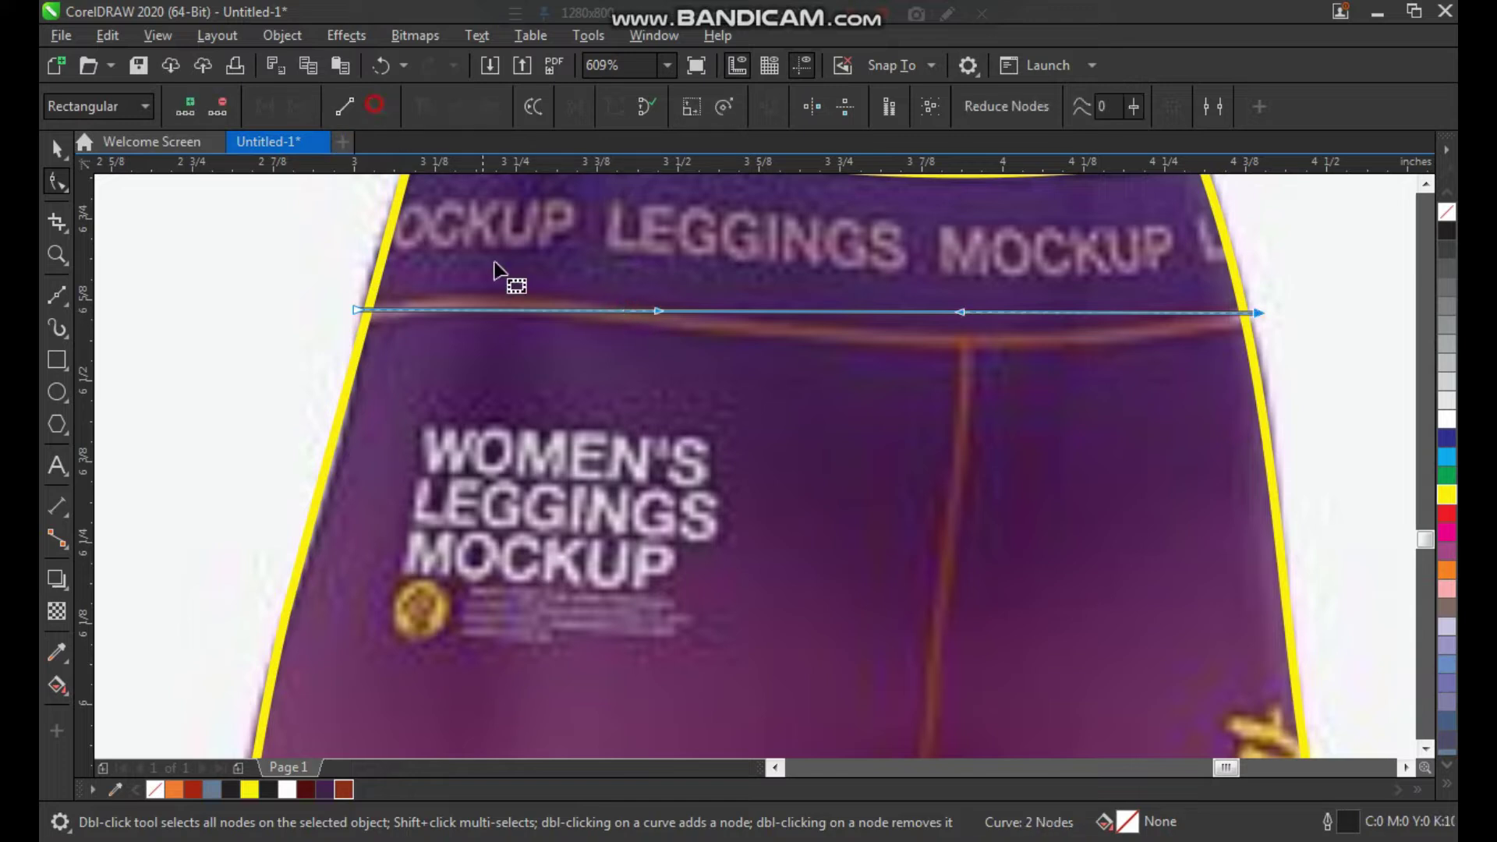
{"action": "left_click_drag", "start_coordinate": [660, 313], "coordinate": [592, 287]}
{"action": "left_click_drag", "start_coordinate": [960, 313], "coordinate": [942, 385]}
{"action": "left_click_drag", "start_coordinate": [591, 288], "coordinate": [595, 274]}
{"action": "key", "text": "space"}
Draw a straight Bézier line from the waistband seam down to the crotch for the centre seam.
{"action": "key", "text": "F2"}
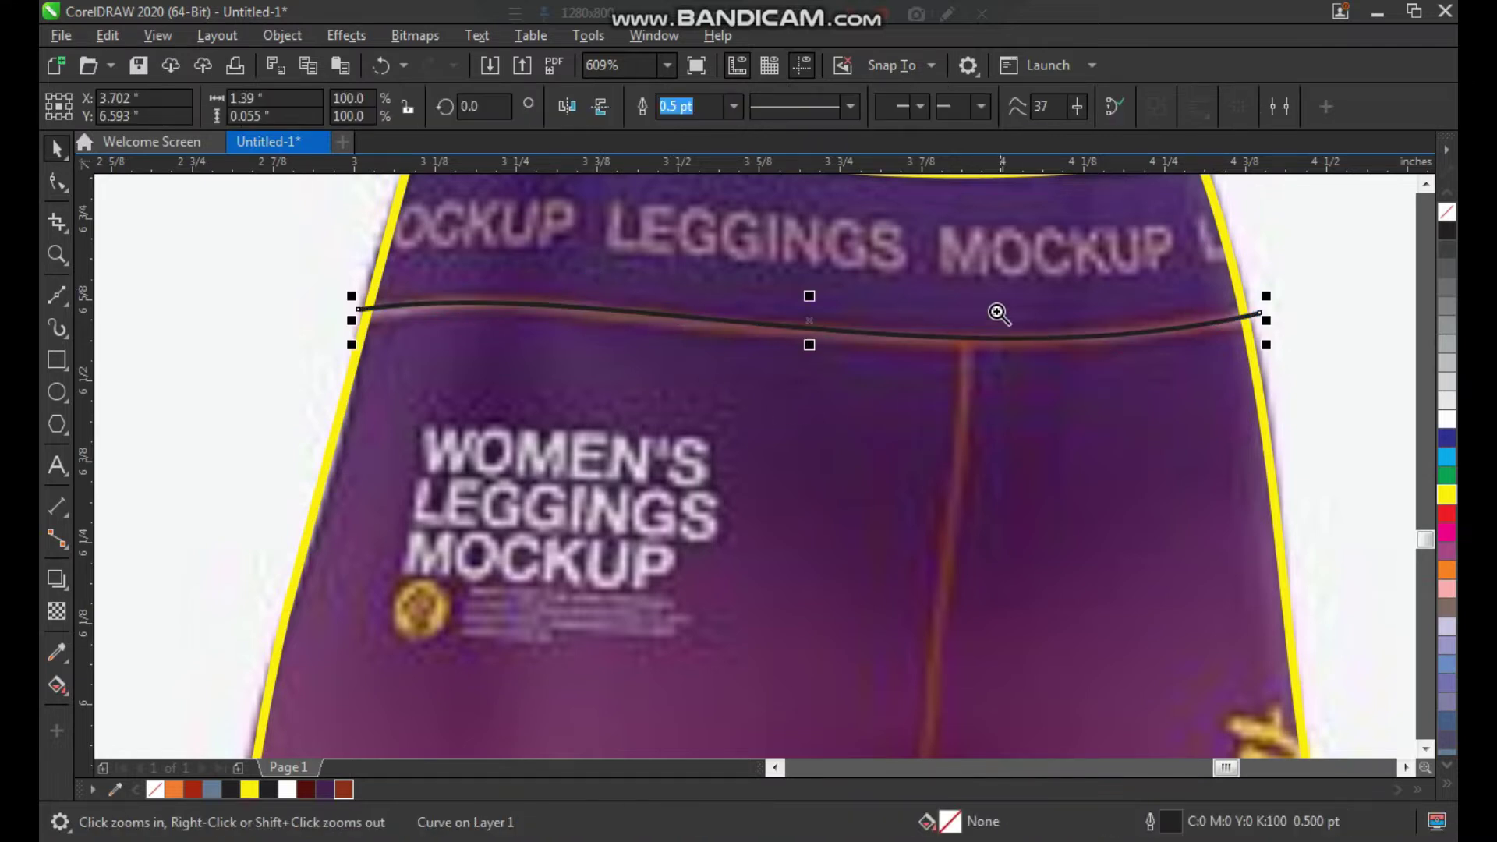
{"action": "scroll", "coordinate": [1095, 497], "scroll_direction": "down", "scroll_amount": 1}
{"action": "scroll", "coordinate": [451, 421], "scroll_direction": "down", "scroll_amount": 1}
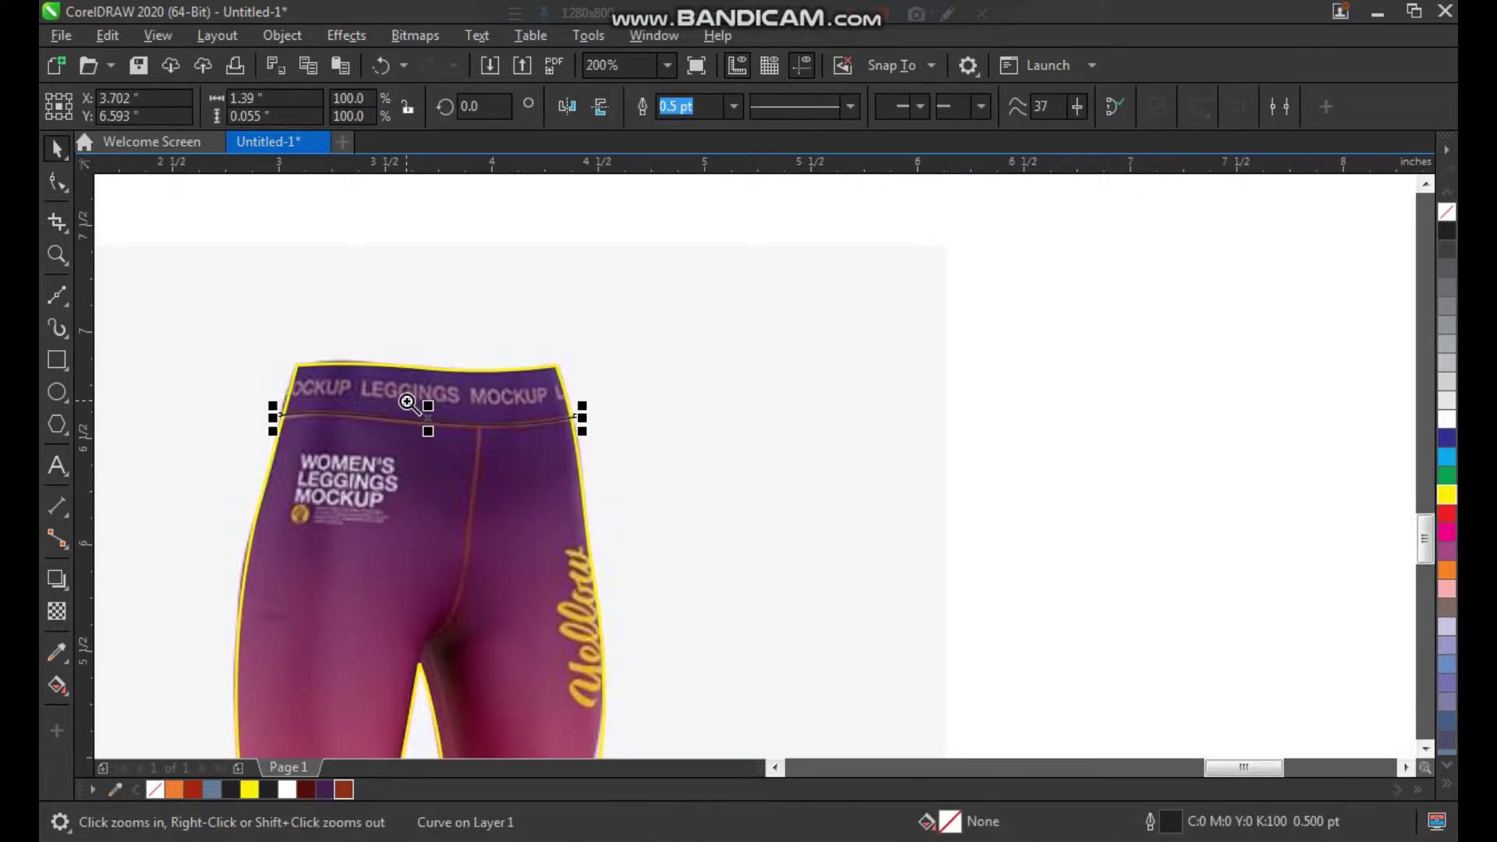
{"action": "left_click_drag", "start_coordinate": [407, 400], "coordinate": [631, 703]}
{"action": "left_click_drag", "start_coordinate": [811, 207], "coordinate": [519, 709]}
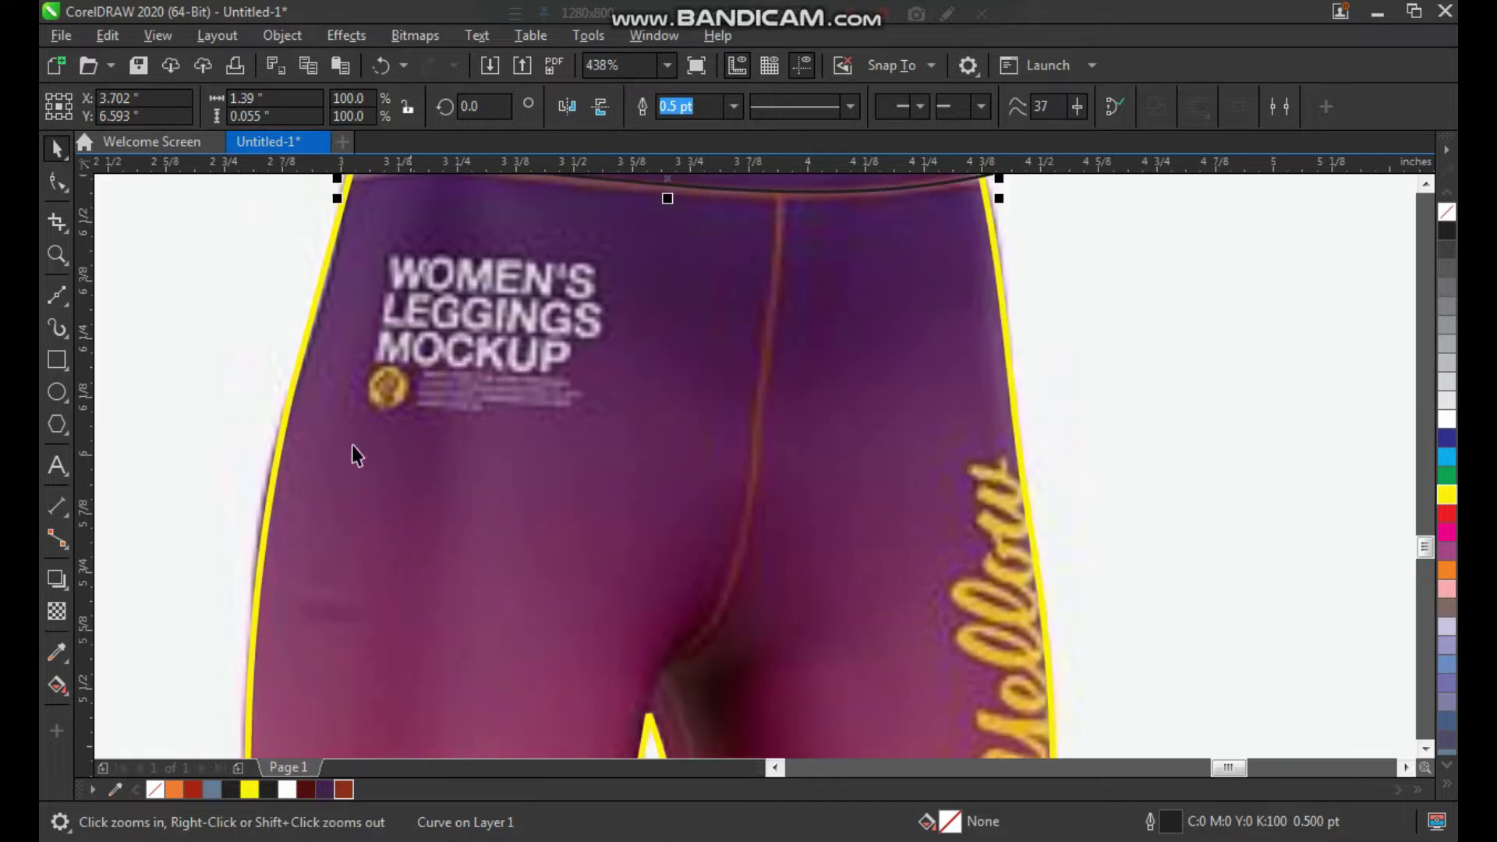
{"action": "left_click", "coordinate": [57, 295]}
{"action": "mouse_move", "coordinate": [784, 187]}
{"action": "left_mouse_down"}
{"action": "mouse_move", "coordinate": [717, 617]}
{"action": "mouse_move", "coordinate": [672, 667]}
{"action": "left_mouse_up"}
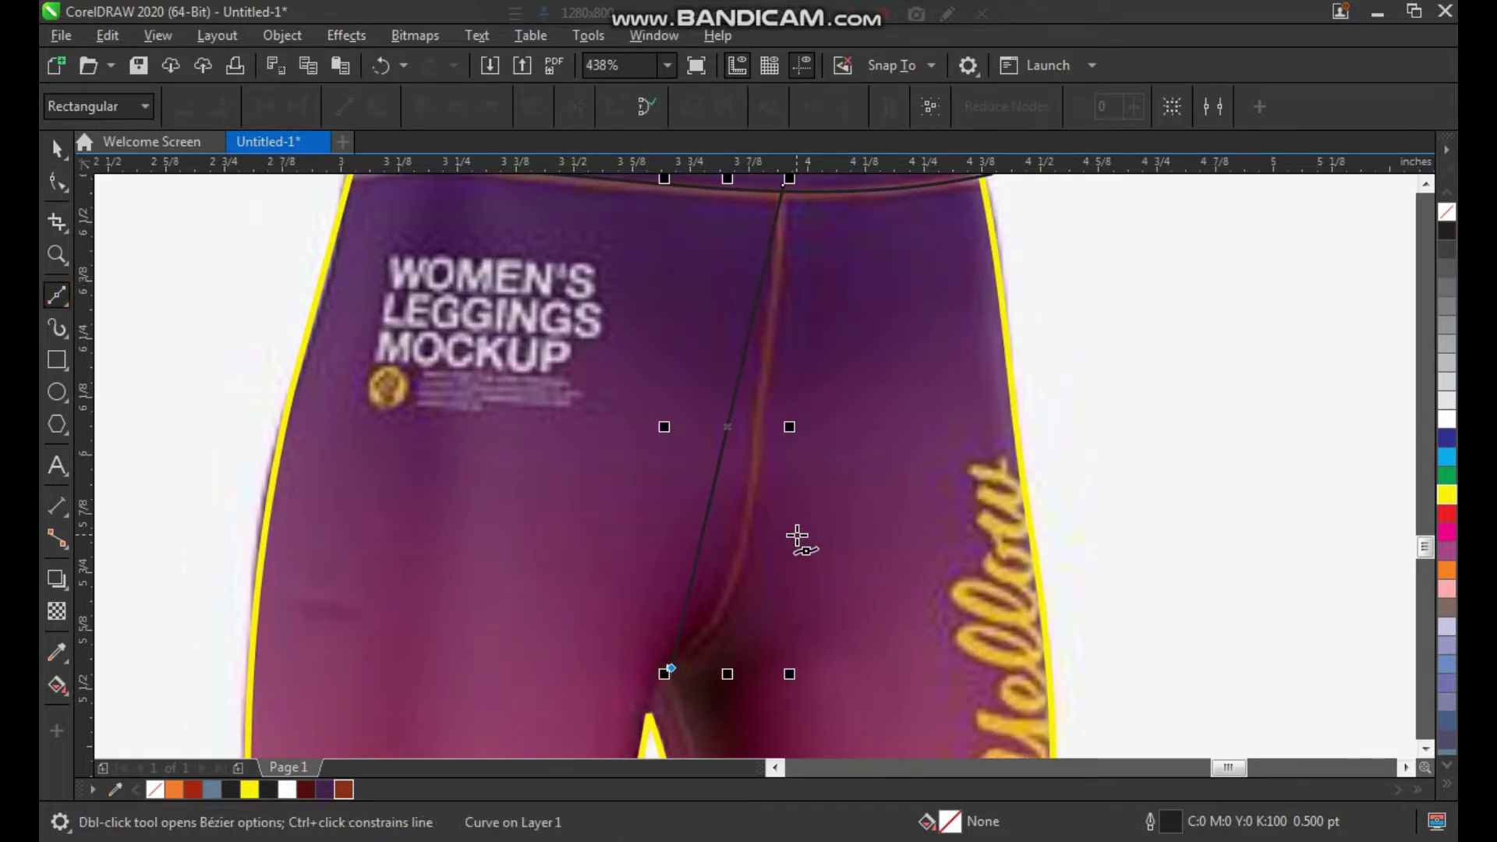
Convert the centre seam line to a curve and bend it along the orange front seam.
{"action": "key", "text": "F10"}
{"action": "left_click", "coordinate": [733, 399]}
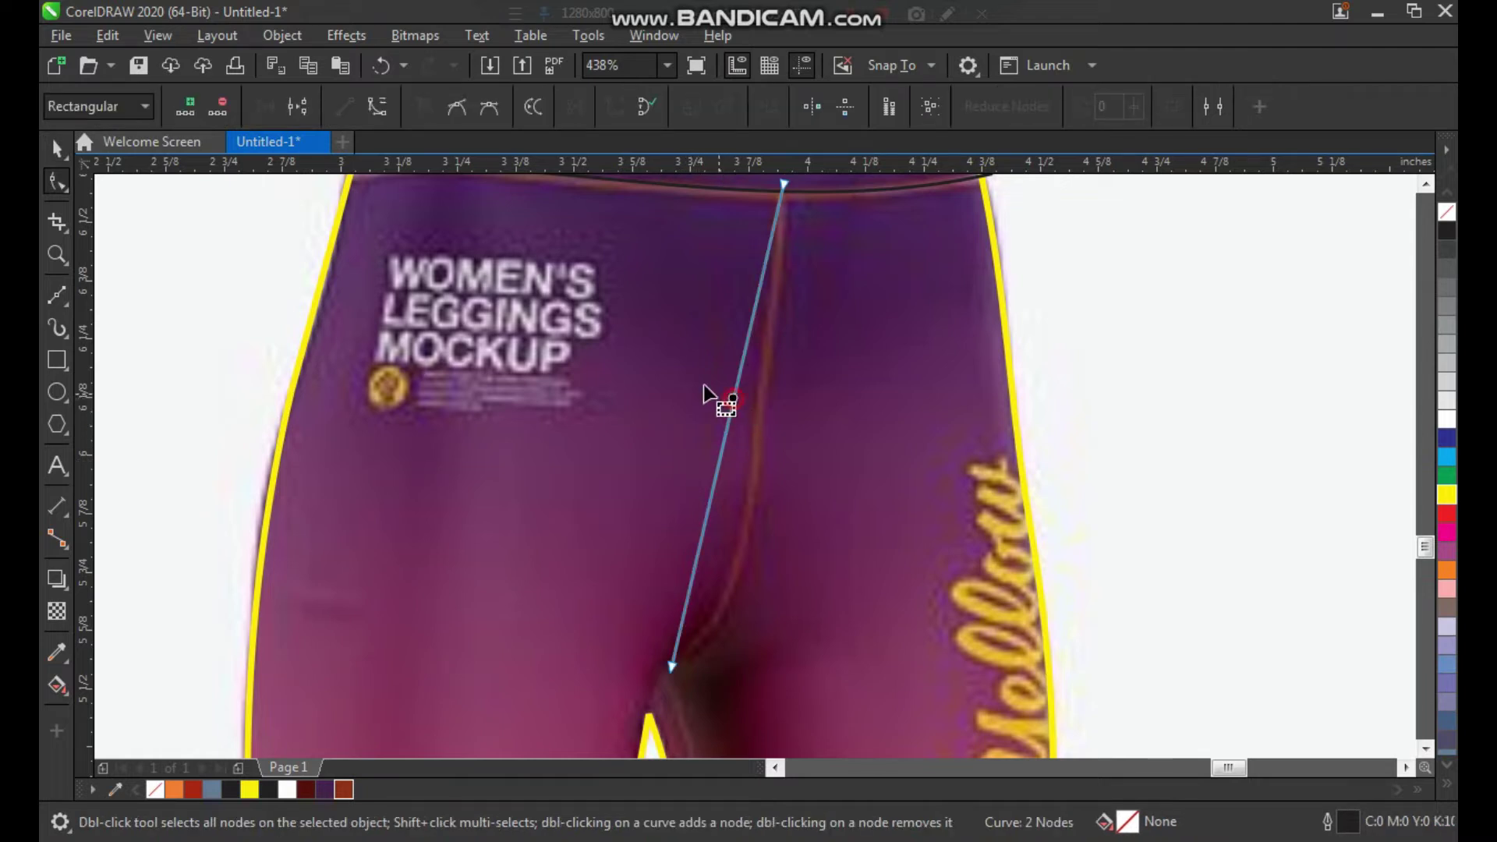
{"action": "left_click", "coordinate": [375, 107]}
{"action": "left_click_drag", "start_coordinate": [709, 516], "coordinate": [791, 563]}
{"action": "left_click_drag", "start_coordinate": [745, 346], "coordinate": [764, 320]}
{"action": "left_click_drag", "start_coordinate": [789, 568], "coordinate": [780, 563]}
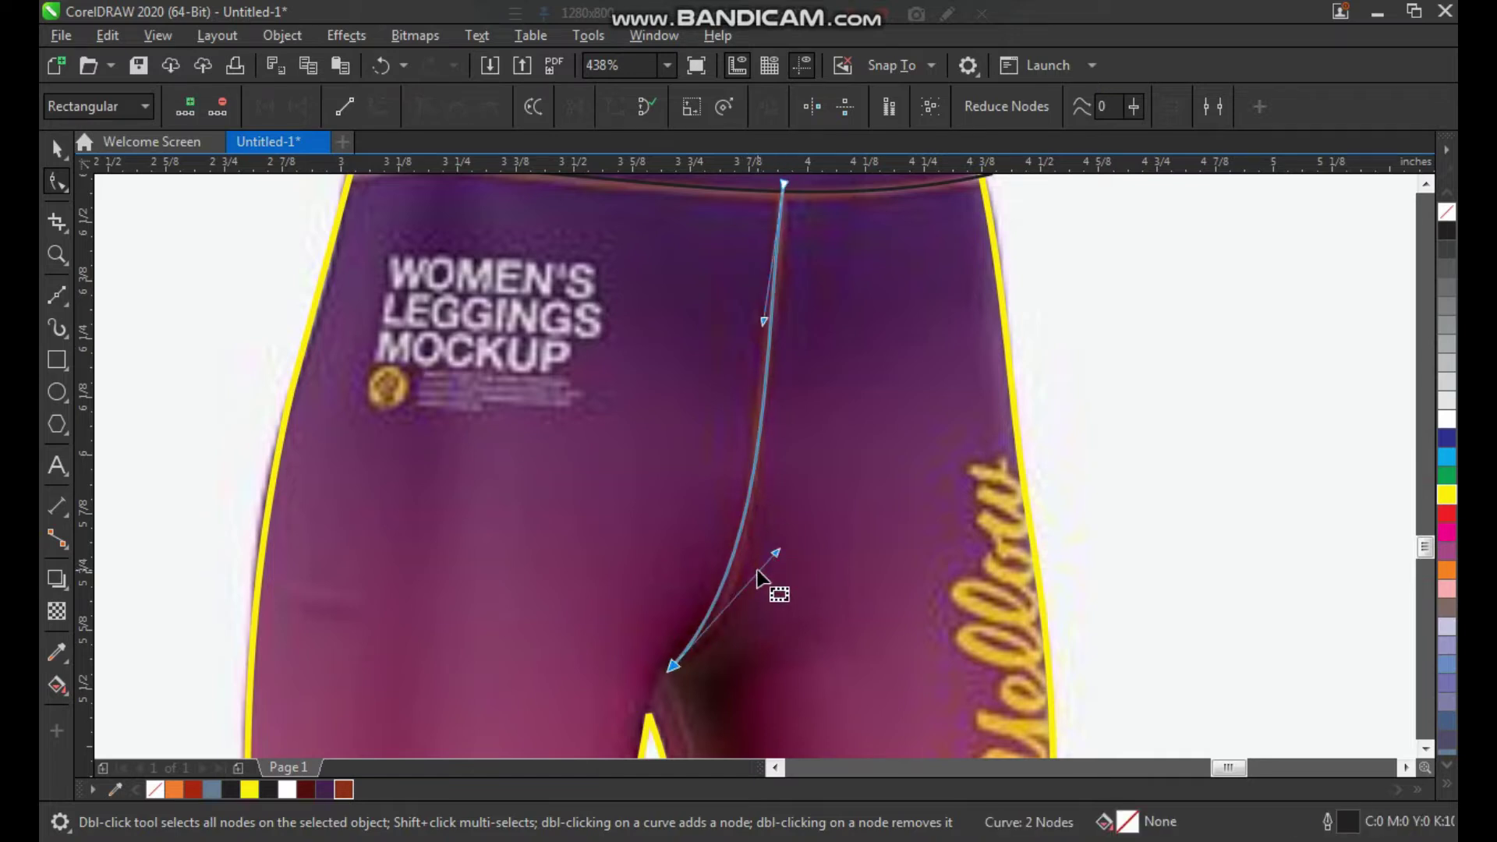
{"action": "key", "text": "space"}
{"action": "scroll", "coordinate": [716, 471], "scroll_direction": "down", "scroll_amount": 3}
{"action": "scroll", "coordinate": [713, 470], "scroll_direction": "down", "scroll_amount": 1}
{"action": "left_click_drag", "start_coordinate": [702, 394], "coordinate": [814, 704]}
{"action": "key", "text": "F2"}
{"action": "scroll", "coordinate": [709, 474], "scroll_direction": "down", "scroll_amount": 1}
{"action": "left_click_drag", "start_coordinate": [615, 234], "coordinate": [856, 541]}
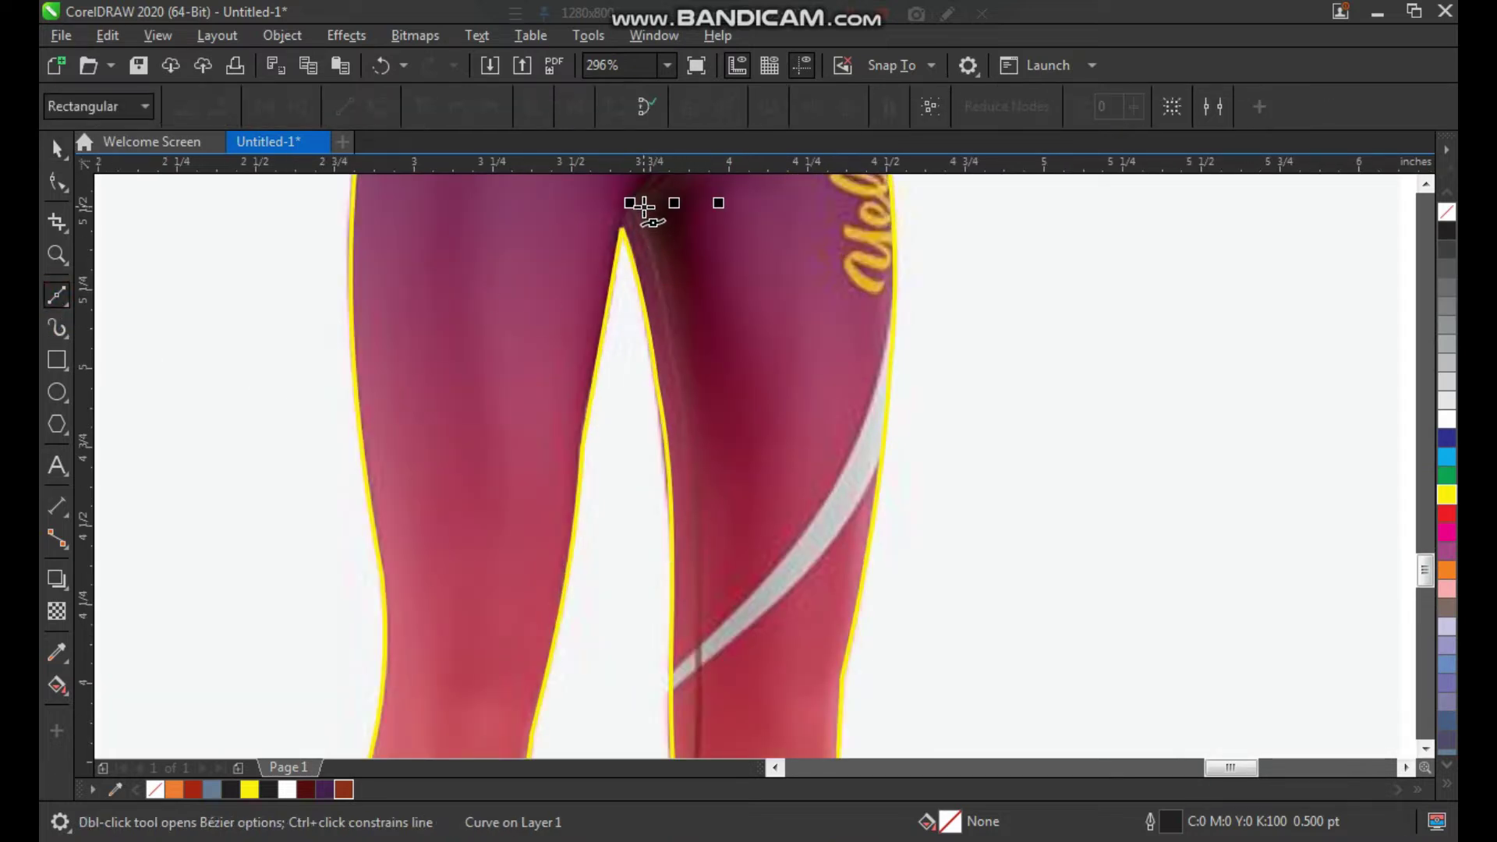
{"action": "left_click", "coordinate": [639, 199]}
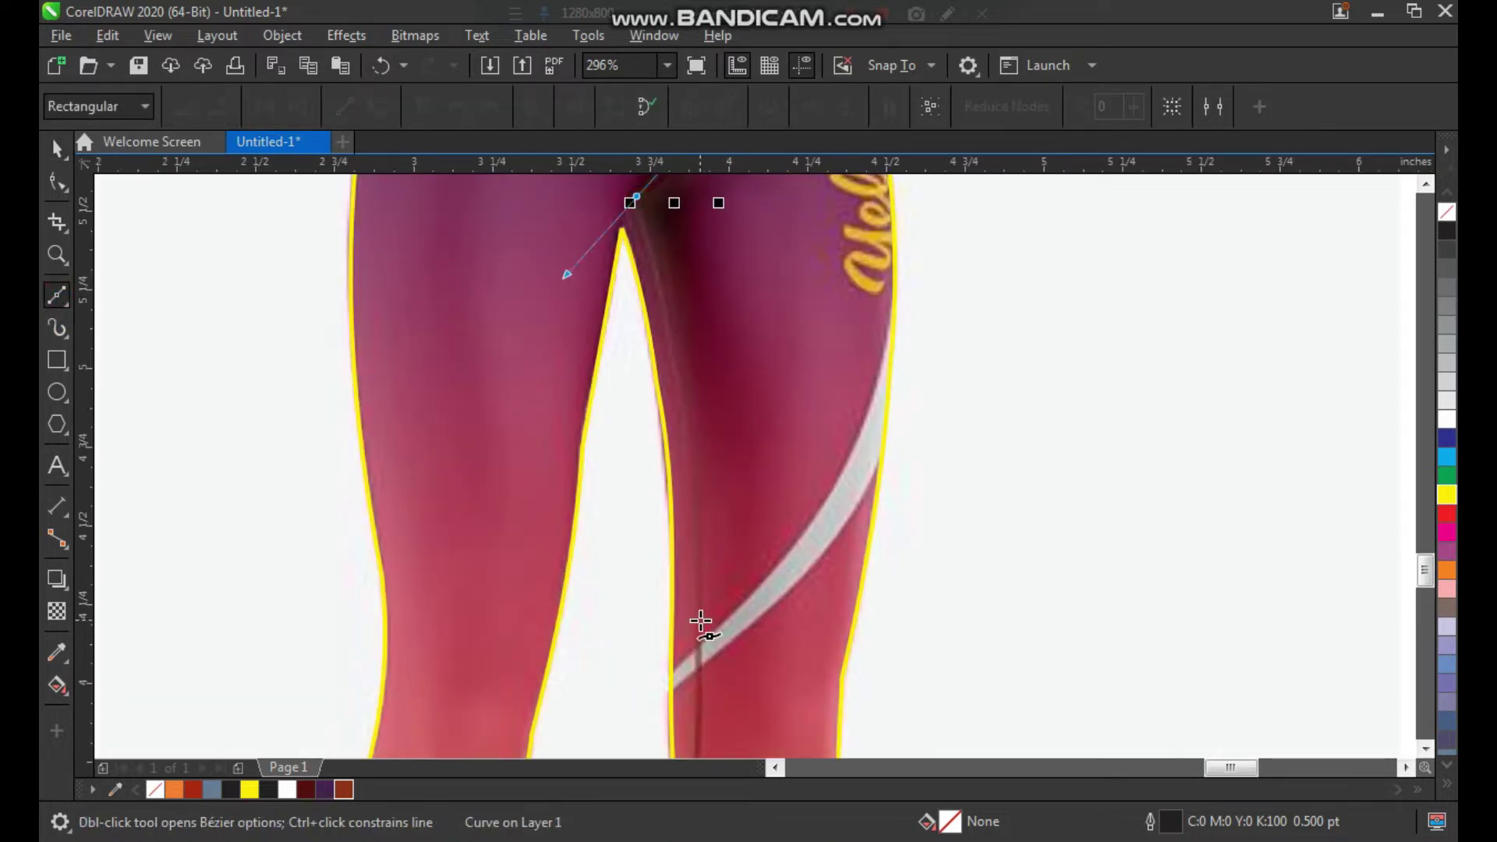
{"action": "left_click", "coordinate": [701, 622]}
{"action": "scroll", "coordinate": [701, 621], "scroll_direction": "down", "scroll_amount": 3}
{"action": "key", "text": "space"}
{"action": "key", "text": "F2"}
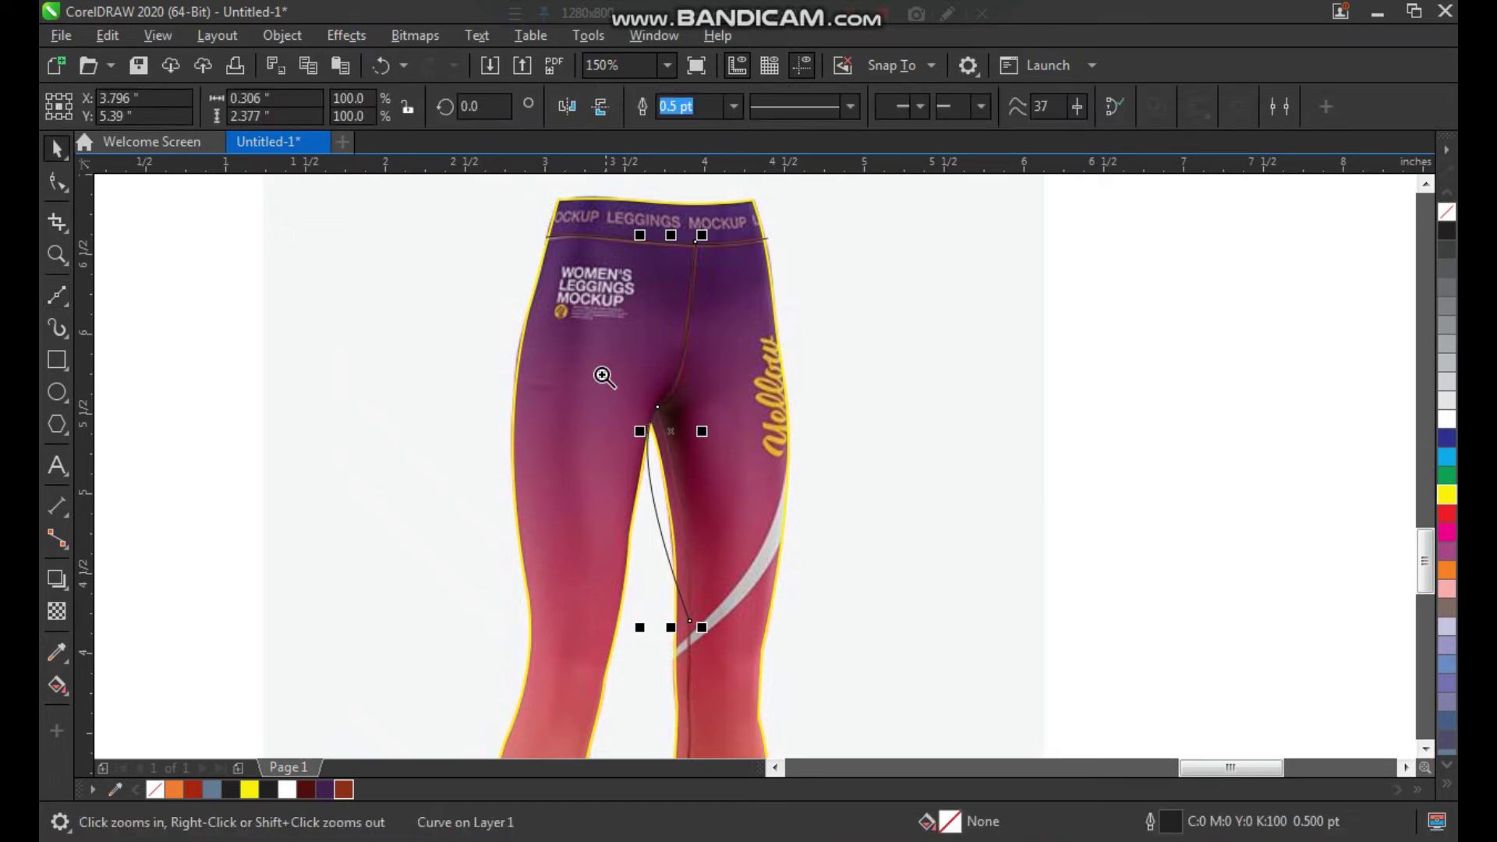
{"action": "left_click_drag", "start_coordinate": [585, 356], "coordinate": [837, 698]}
{"action": "key", "text": "ctrl+z"}
Draw a separate Bézier line down the right-hand leg's dark inner seam from the crotch to the cuff.
{"action": "left_click", "coordinate": [59, 296]}
{"action": "left_click", "coordinate": [668, 271]}
{"action": "left_click", "coordinate": [717, 649]}
{"action": "scroll", "coordinate": [693, 535], "scroll_direction": "down", "scroll_amount": 1}
{"action": "key", "text": "F2"}
{"action": "left_click_drag", "start_coordinate": [662, 571], "coordinate": [810, 831]}
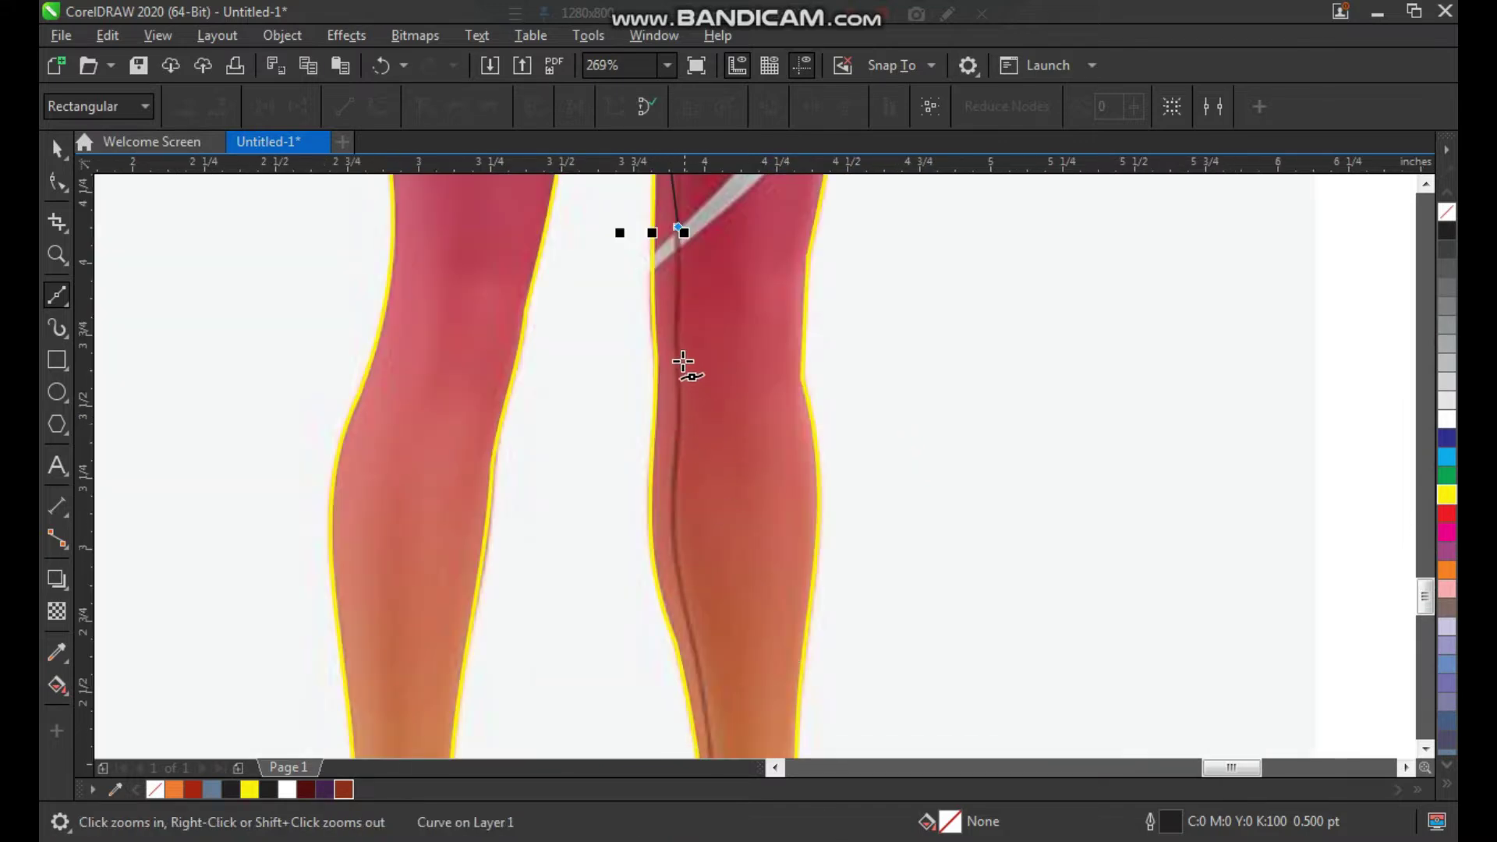
{"action": "left_click", "coordinate": [679, 351]}
{"action": "scroll", "coordinate": [692, 630], "scroll_direction": "down", "scroll_amount": 1}
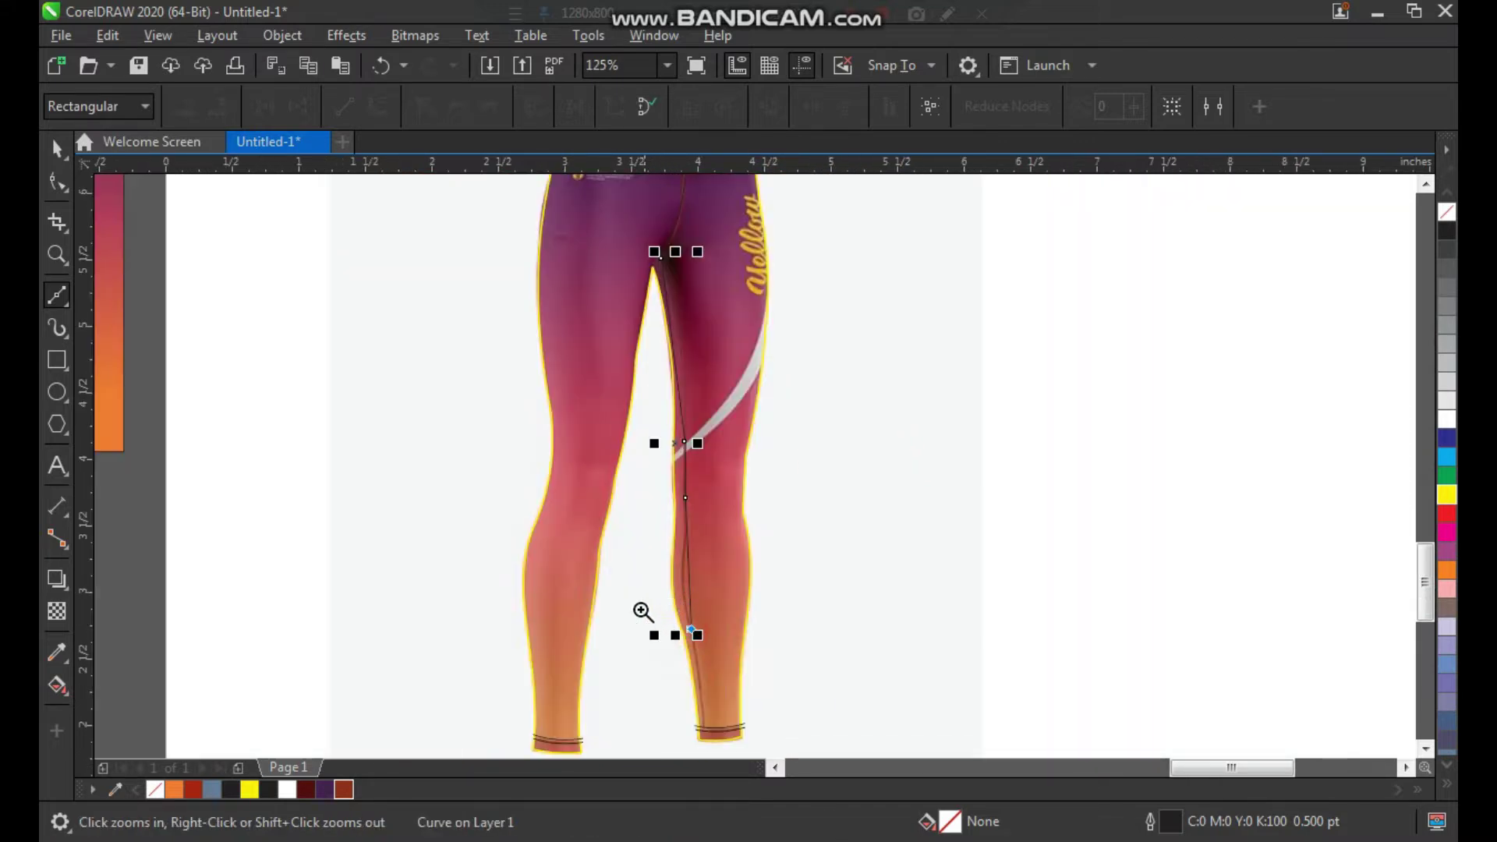
{"action": "scroll", "coordinate": [652, 618], "scroll_direction": "up", "scroll_amount": 2}
{"action": "left_click", "coordinate": [753, 566]}
{"action": "key", "text": "space"}
{"action": "scroll", "coordinate": [659, 549], "scroll_direction": "down", "scroll_amount": 2}
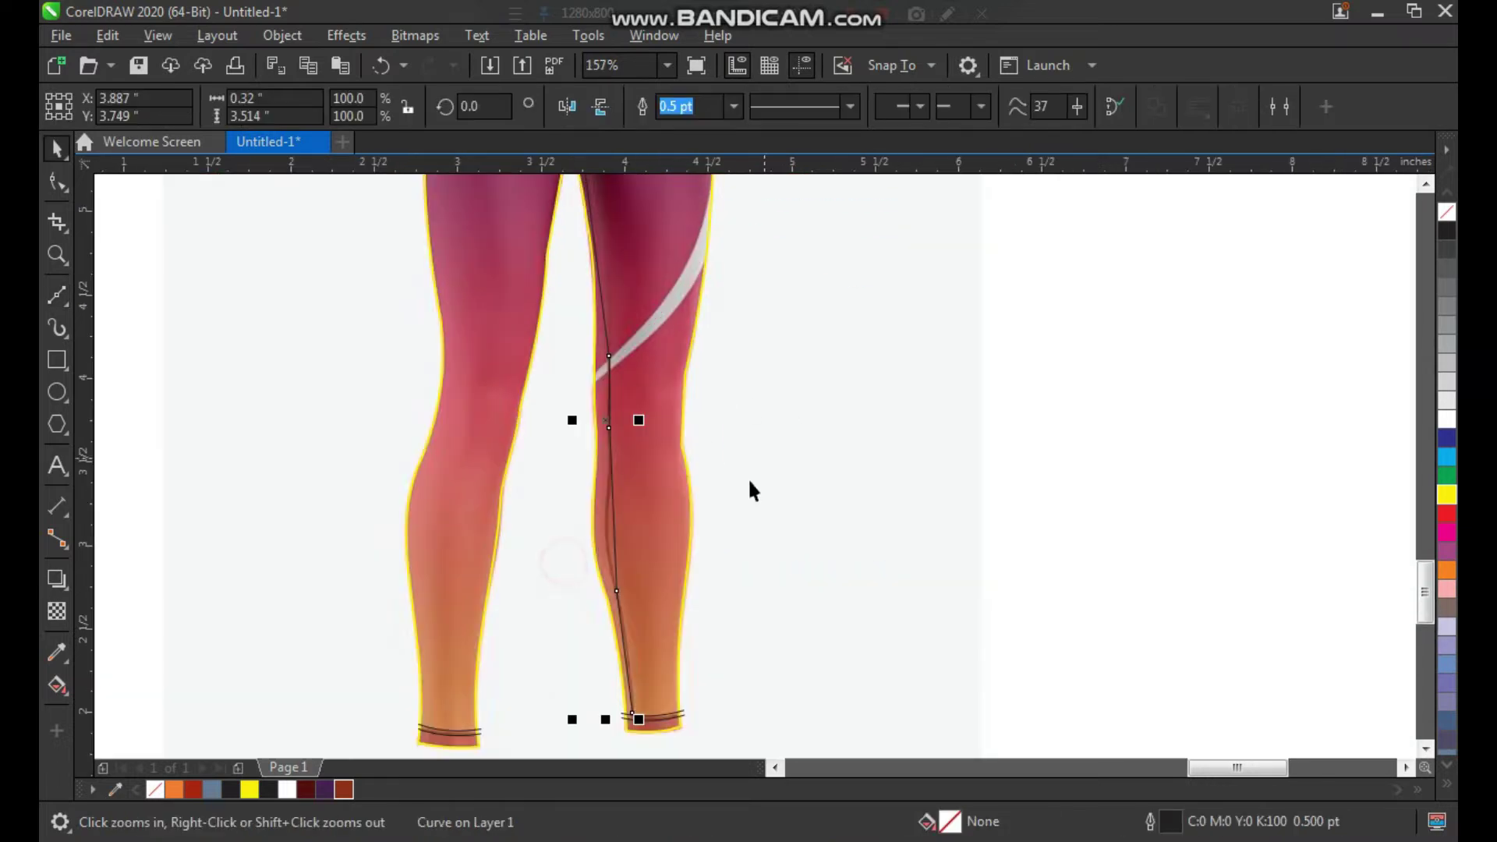
Select all nodes of the inner-leg seam line and convert its segments to curves.
{"action": "key", "text": "F10"}
{"action": "key", "text": "F3"}
{"action": "key", "text": "F2"}
{"action": "left_click_drag", "start_coordinate": [787, 258], "coordinate": [543, 665]}
{"action": "left_click_drag", "start_coordinate": [821, 211], "coordinate": [630, 687]}
{"action": "key", "text": "F2"}
{"action": "left_click_drag", "start_coordinate": [793, 697], "coordinate": [663, 413]}
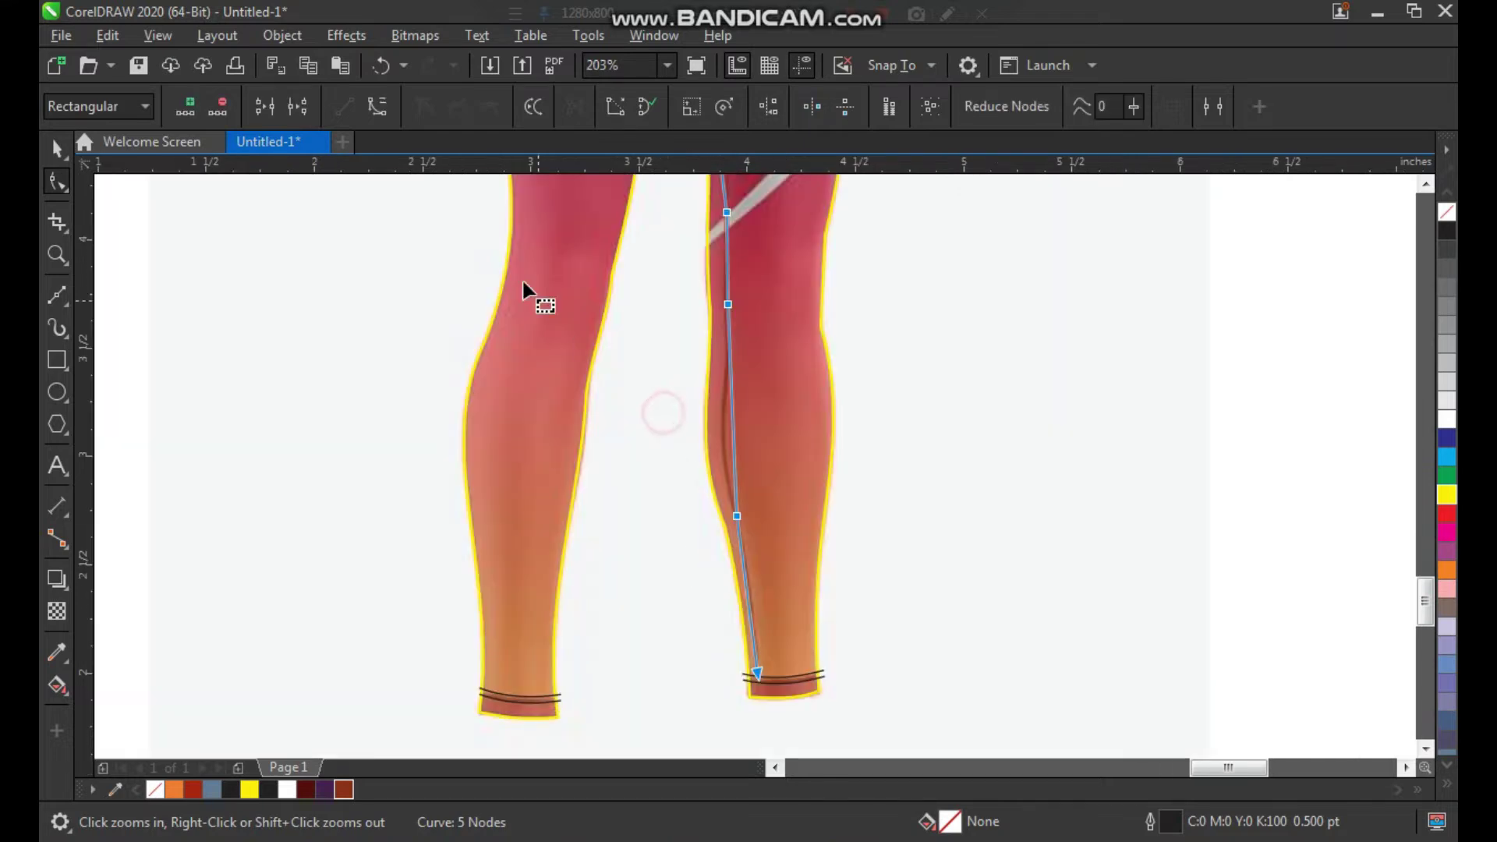
{"action": "left_click_drag", "start_coordinate": [686, 312], "coordinate": [798, 563]}
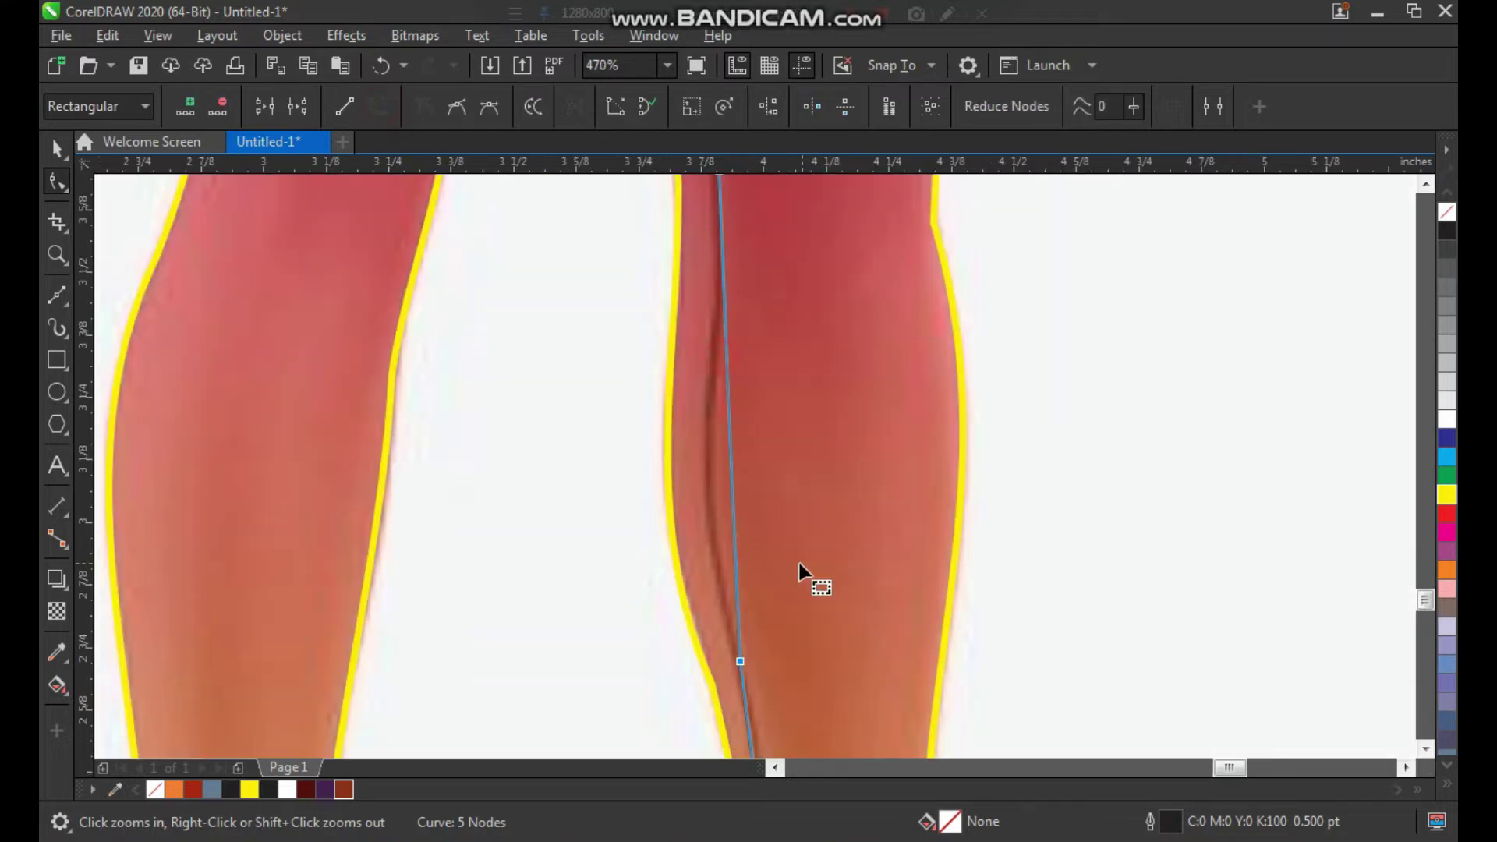
Bend the inner-leg seam's calf segment to follow the dark seam below the knee.
{"action": "left_click", "coordinate": [713, 577]}
{"action": "left_click", "coordinate": [739, 660]}
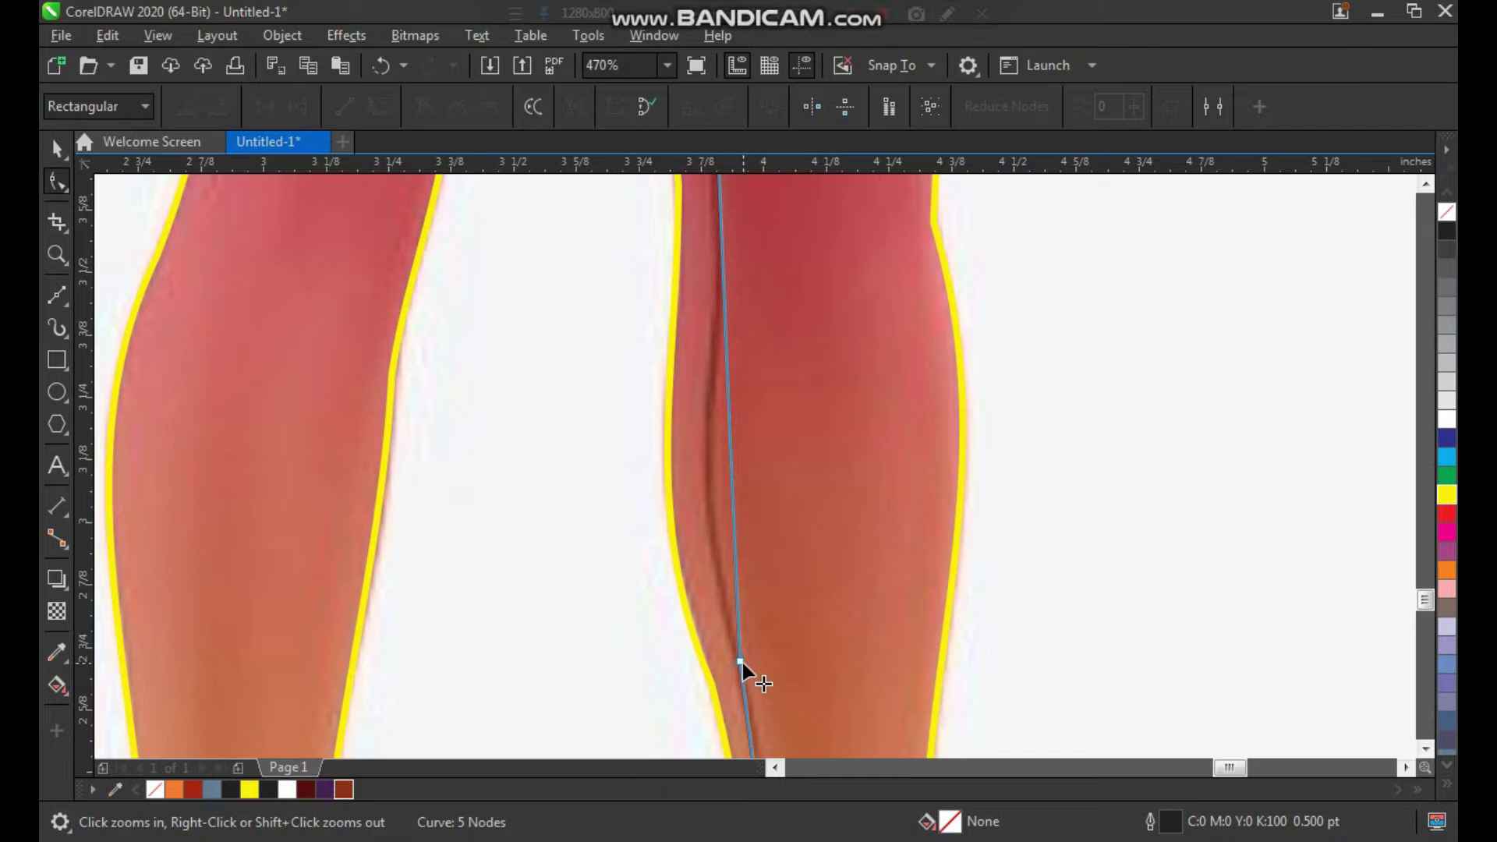
{"action": "left_click", "coordinate": [740, 661]}
{"action": "left_click_drag", "start_coordinate": [730, 502], "coordinate": [680, 509]}
{"action": "left_click_drag", "start_coordinate": [727, 332], "coordinate": [732, 330]}
Bend the inner-leg seam's thigh segment between the crotch and the knee to follow the dark inner seam.
{"action": "scroll", "coordinate": [704, 434], "scroll_direction": "down", "scroll_amount": 2}
{"action": "key", "text": "F2"}
{"action": "left_click_drag", "start_coordinate": [590, 359], "coordinate": [861, 131]}
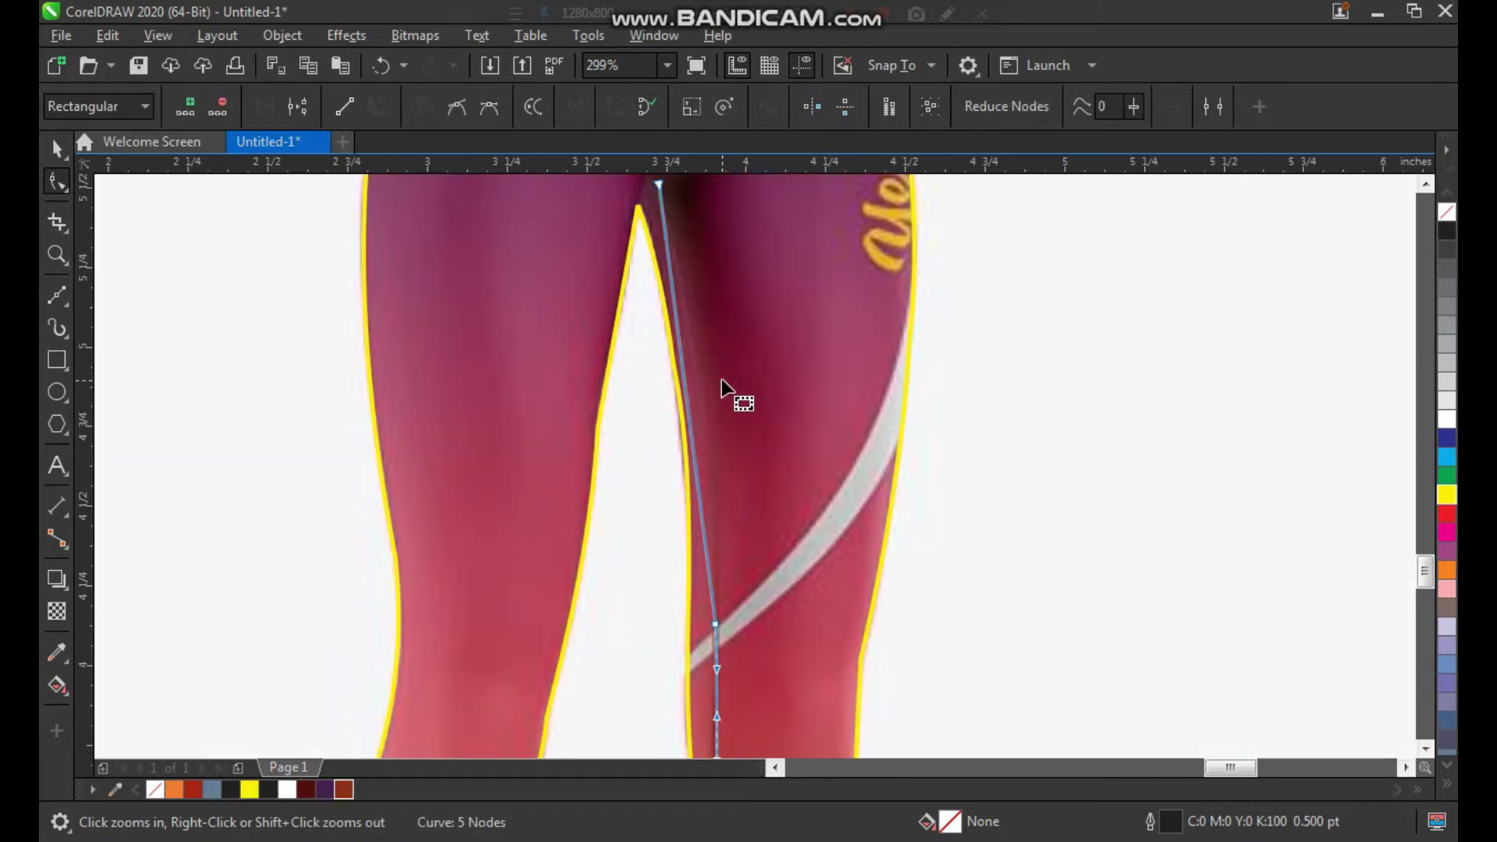
{"action": "left_click", "coordinate": [722, 630]}
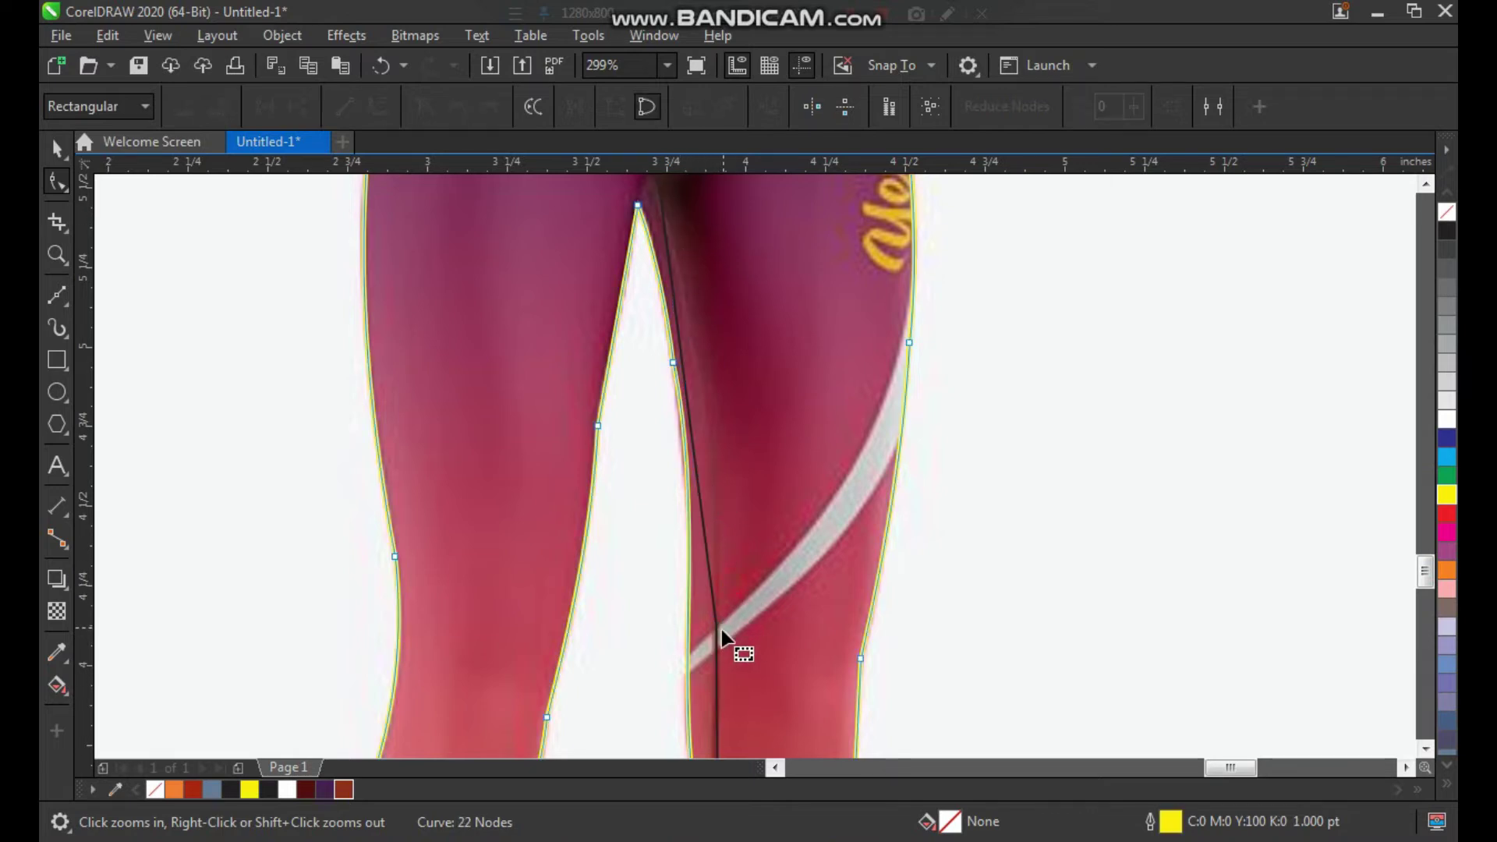
{"action": "left_click", "coordinate": [713, 626]}
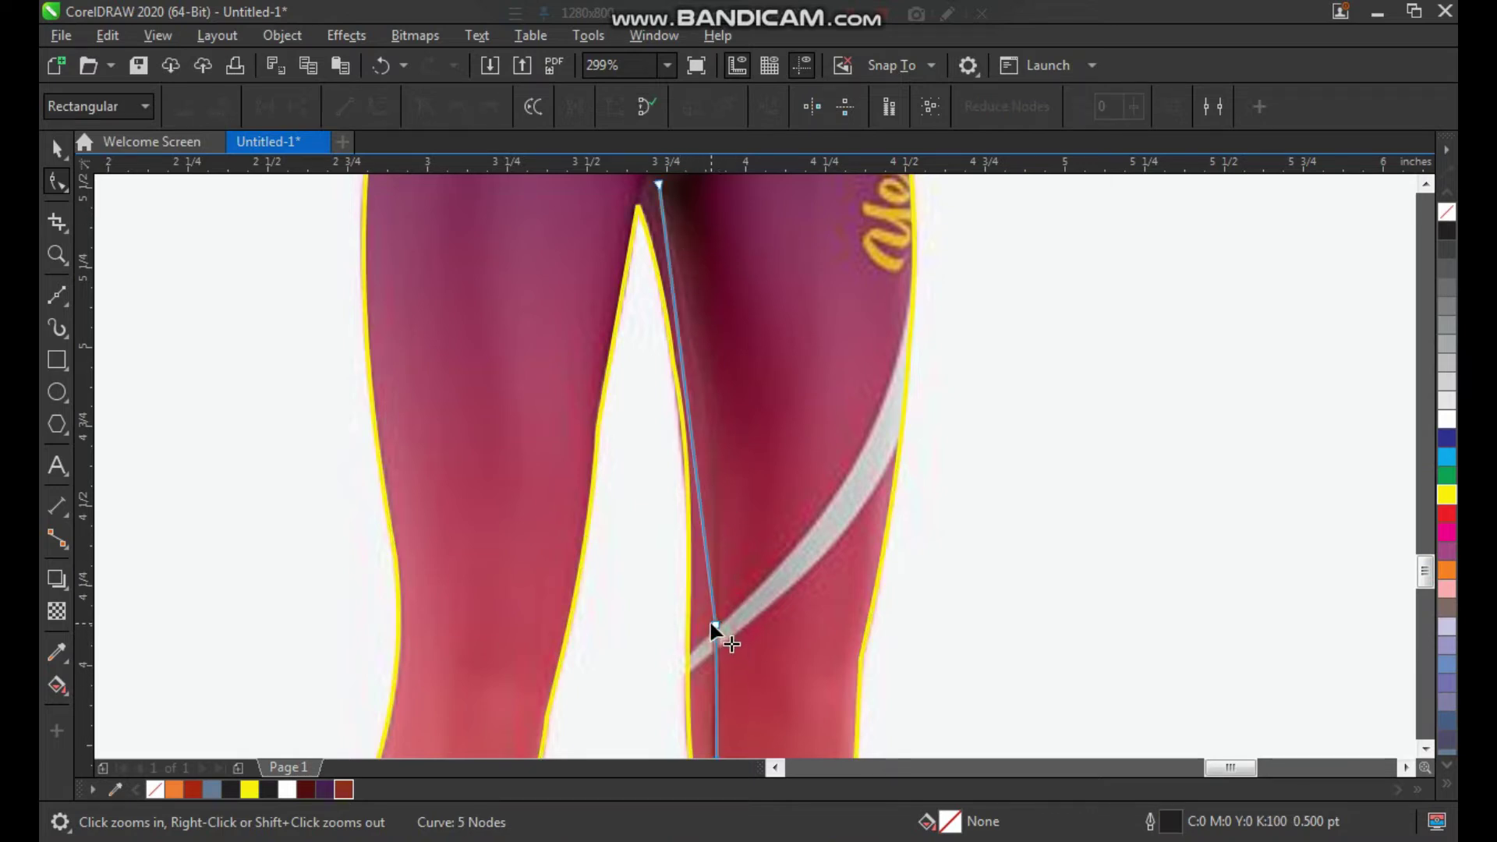
{"action": "left_click", "coordinate": [715, 626]}
{"action": "mouse_move", "coordinate": [700, 484]}
{"action": "left_mouse_down"}
{"action": "mouse_move", "coordinate": [712, 498]}
{"action": "mouse_move", "coordinate": [709, 460]}
{"action": "left_mouse_up"}
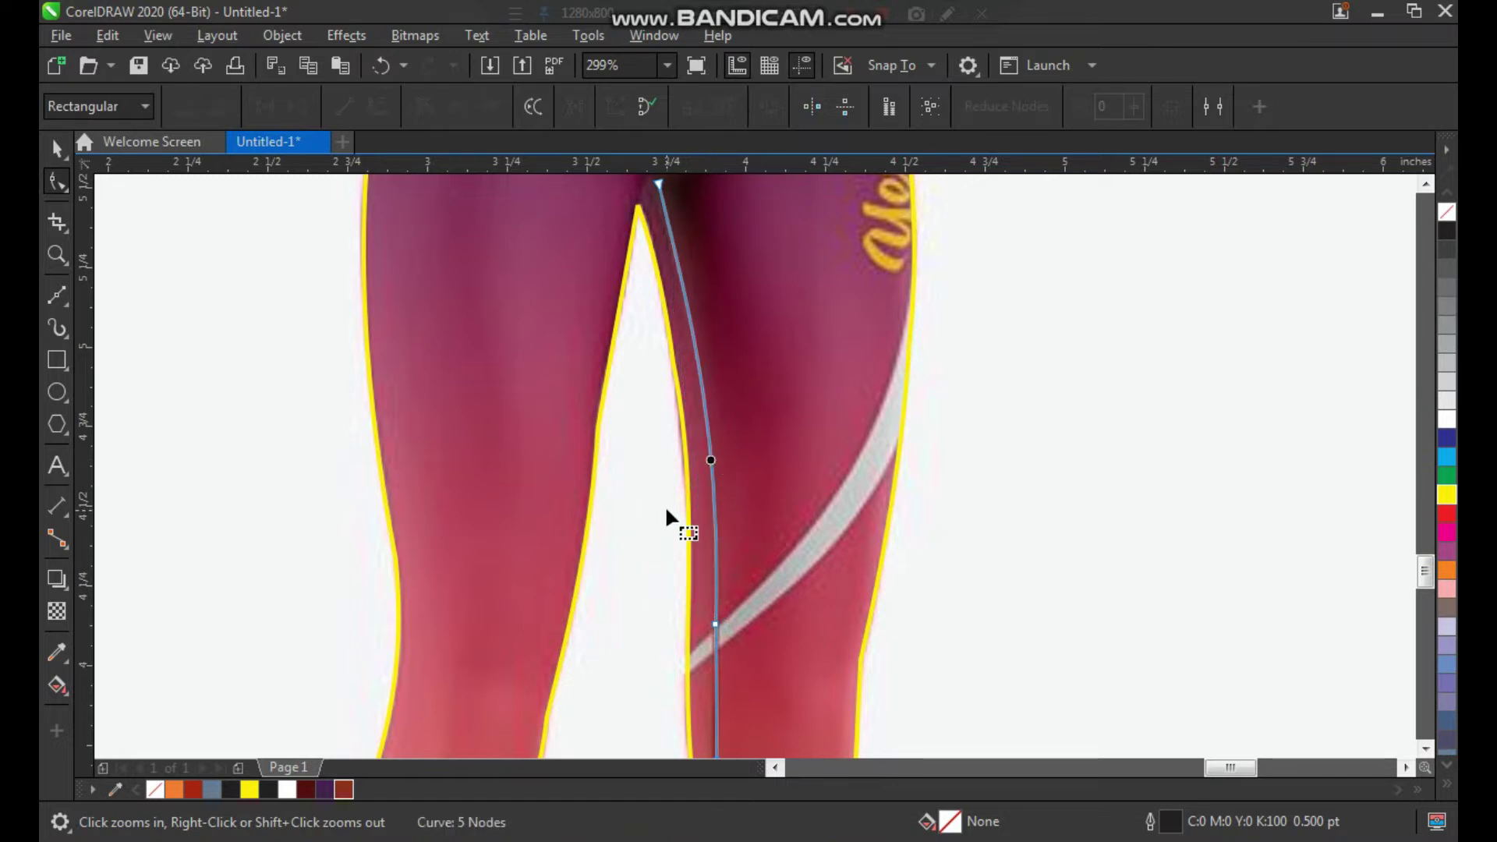
Bend the inner-leg seam's lowest segment above the right-hand cuff to follow the dark seam.
{"action": "scroll", "coordinate": [608, 515], "scroll_direction": "down", "scroll_amount": 5}
{"action": "scroll", "coordinate": [650, 544], "scroll_direction": "up", "scroll_amount": 8}
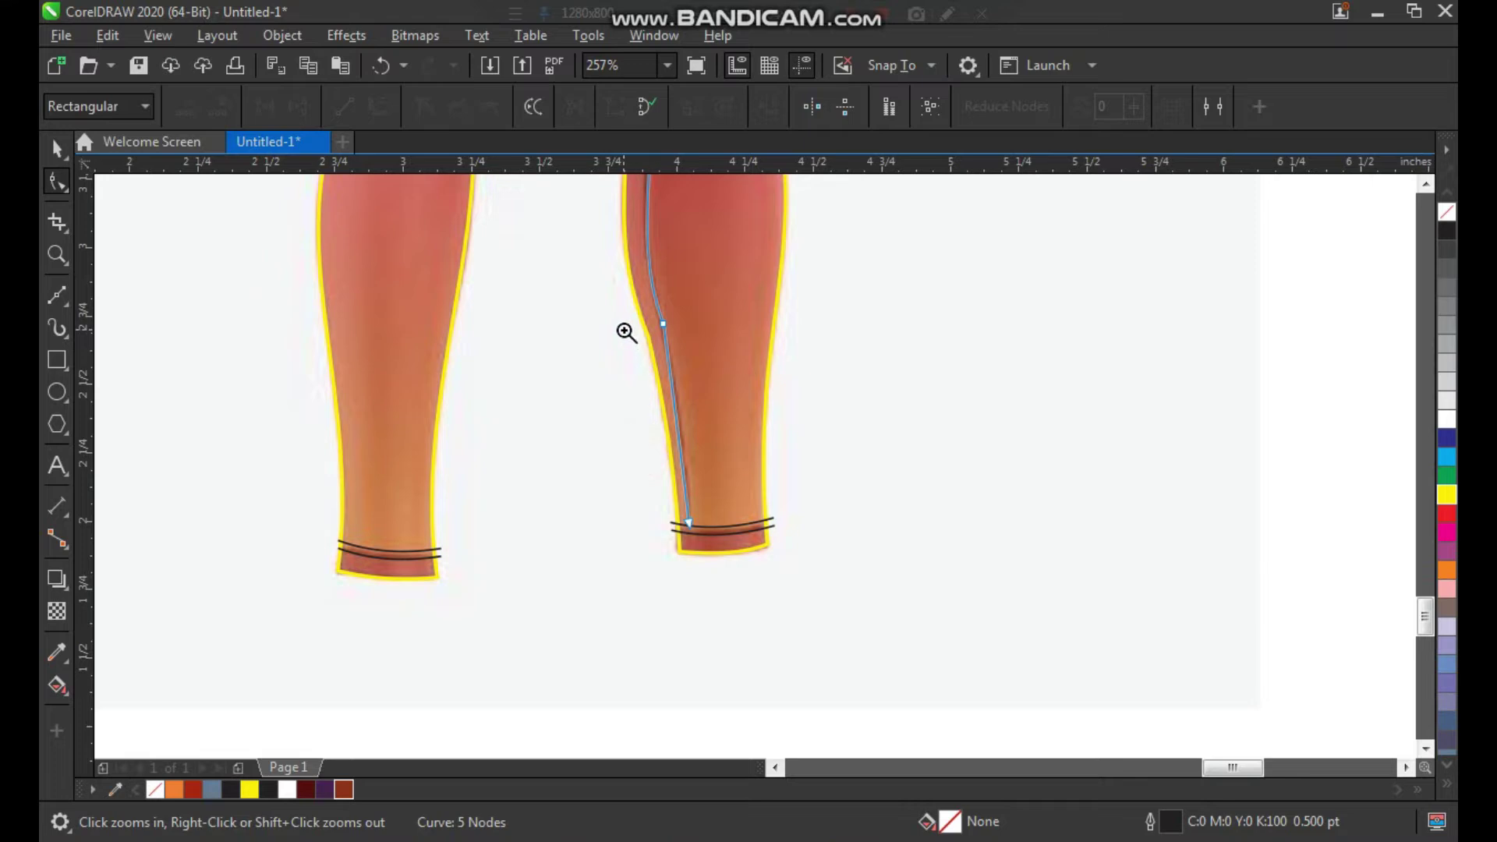
{"action": "left_click_drag", "start_coordinate": [760, 533], "coordinate": [770, 530]}
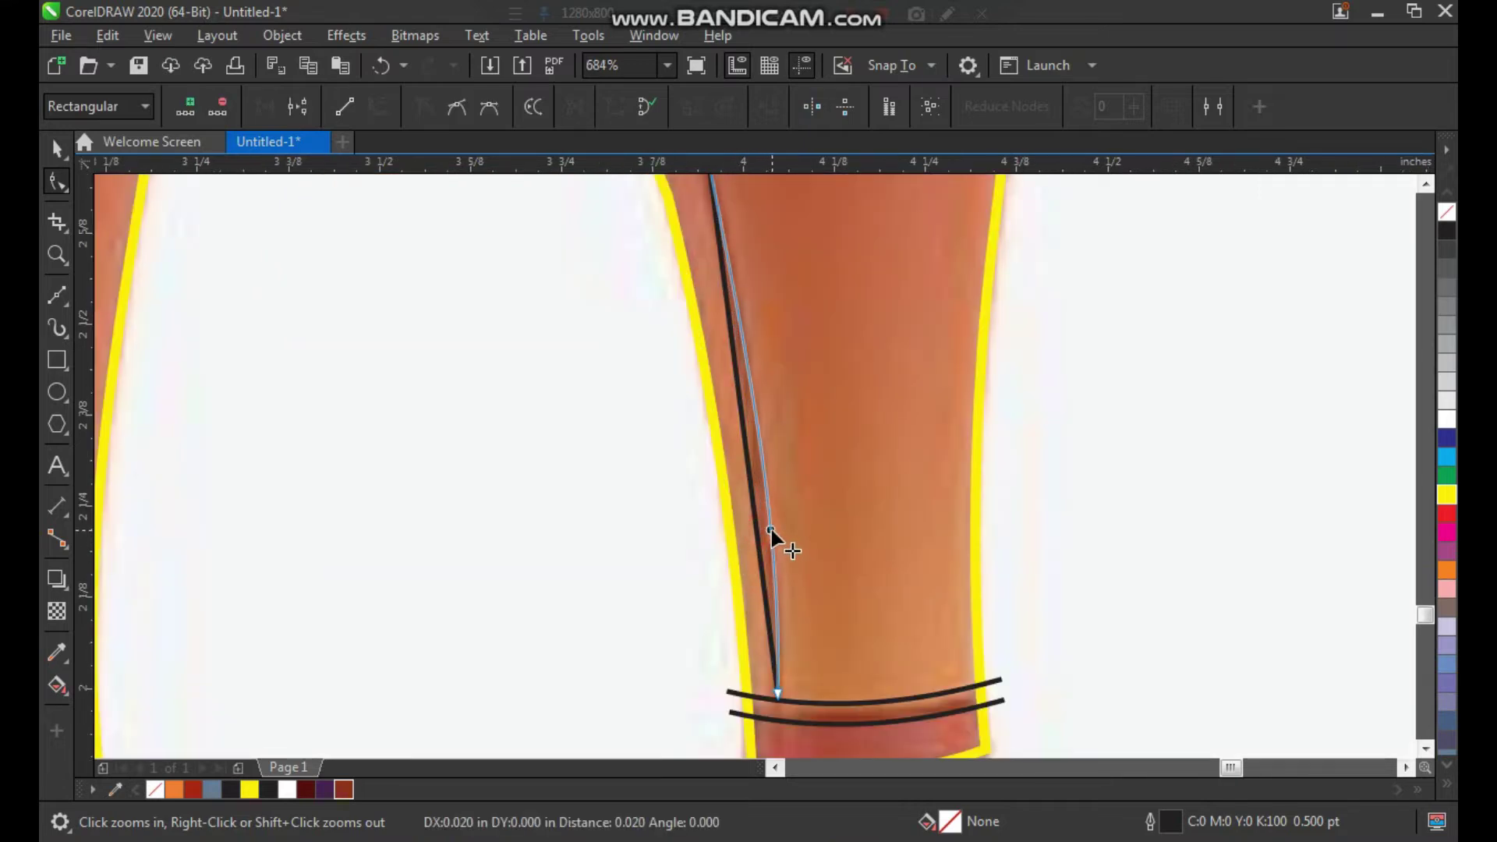
{"action": "scroll", "coordinate": [749, 538], "scroll_direction": "down", "scroll_amount": 5}
{"action": "key", "text": "space"}
{"action": "scroll", "coordinate": [782, 488], "scroll_direction": "down", "scroll_amount": 1}
Use Smart Fill to create a filled blue-grey band between the two seam lines of the left-hand cuff.
{"action": "left_click", "coordinate": [873, 410]}
{"action": "key", "text": "F2"}
{"action": "left_click_drag", "start_coordinate": [855, 461], "coordinate": [609, 597]}
{"action": "left_click_drag", "start_coordinate": [568, 551], "coordinate": [569, 551]}
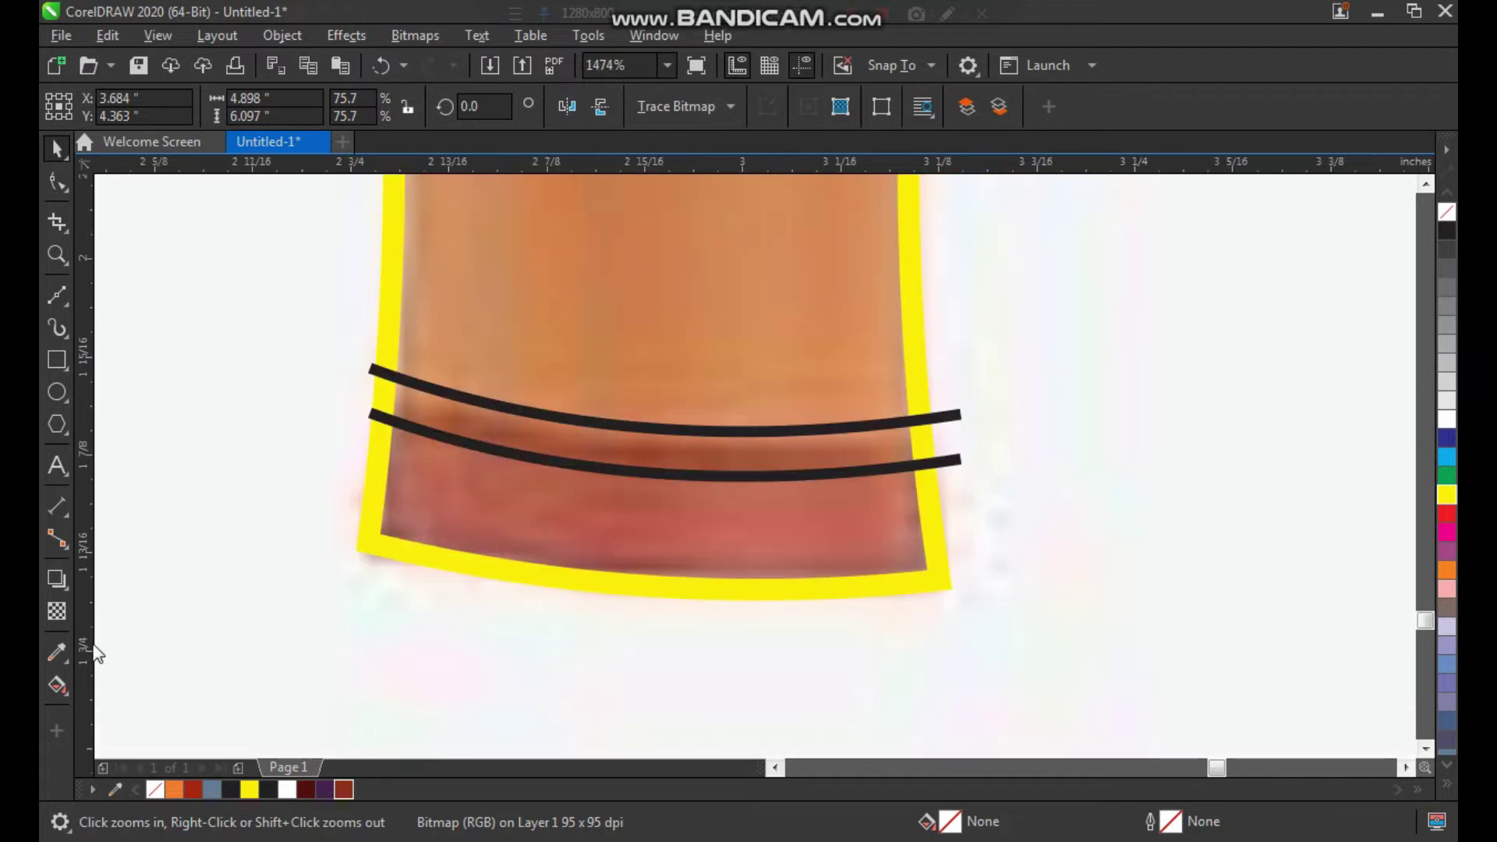
{"action": "left_click", "coordinate": [49, 691]}
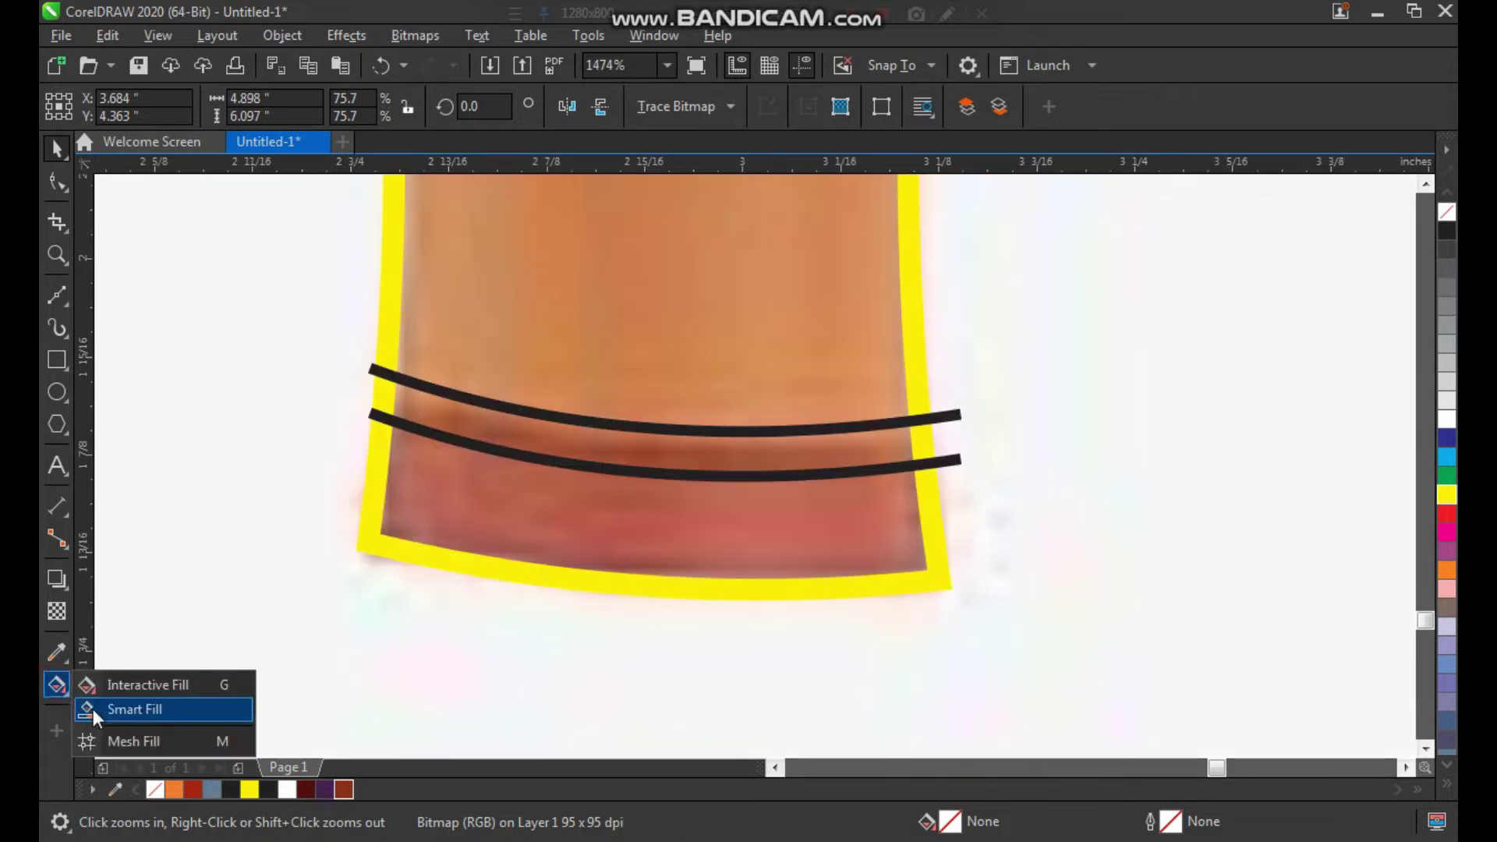
{"action": "left_click", "coordinate": [138, 709]}
{"action": "left_click", "coordinate": [568, 444]}
Smart Fill both sections of the right-hand cuff and the lower hem section of the left-hand cuff.
{"action": "scroll", "coordinate": [582, 481], "scroll_direction": "down", "scroll_amount": 2}
{"action": "key", "text": "F2"}
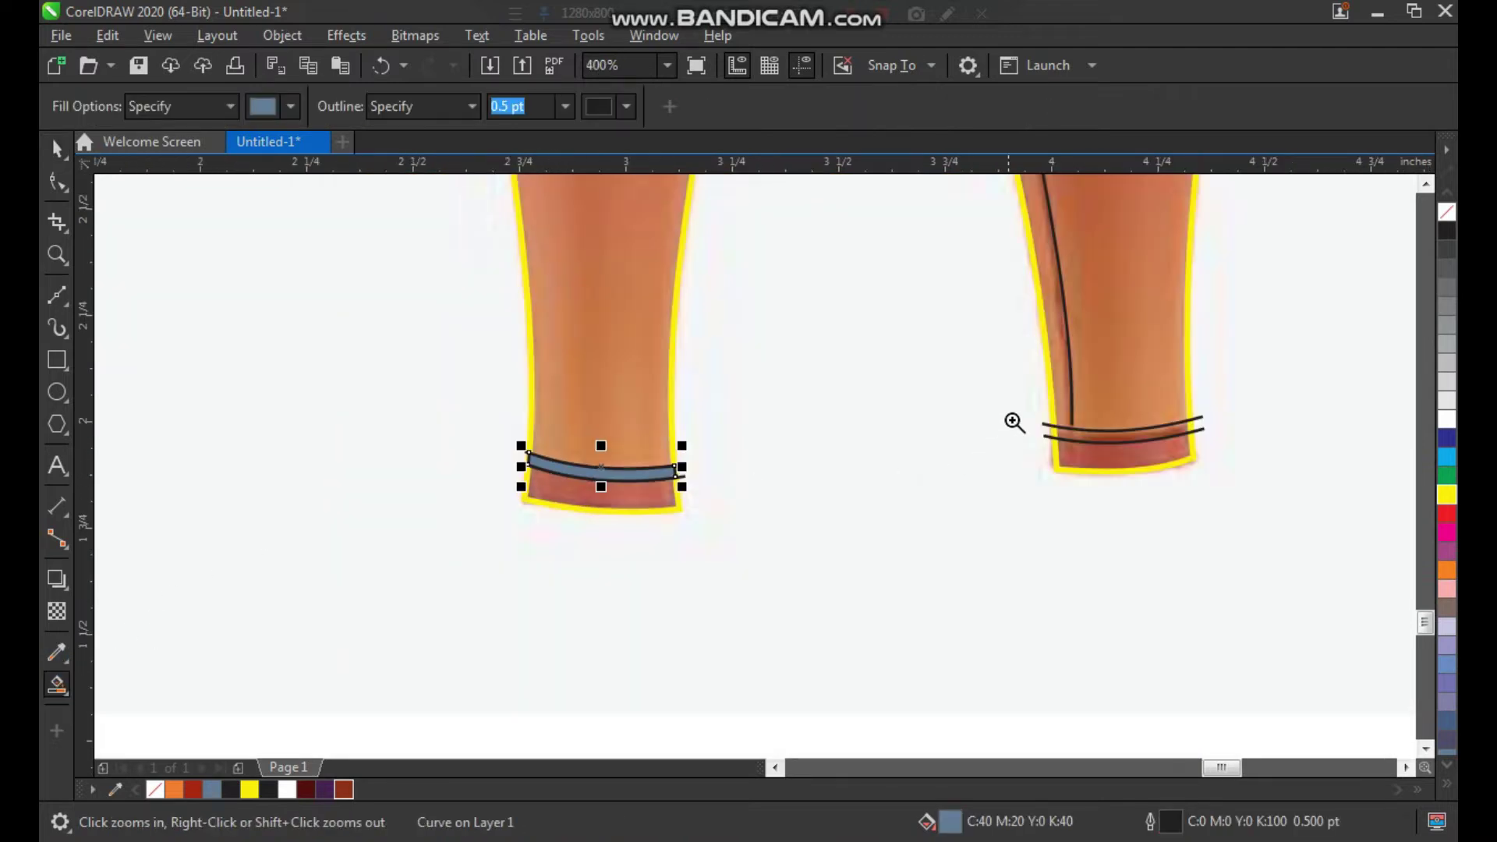
{"action": "left_click_drag", "start_coordinate": [1046, 404], "coordinate": [1146, 519]}
{"action": "left_click", "coordinate": [1003, 358]}
{"action": "left_click", "coordinate": [975, 437]}
{"action": "scroll", "coordinate": [819, 433], "scroll_direction": "down", "scroll_amount": 3}
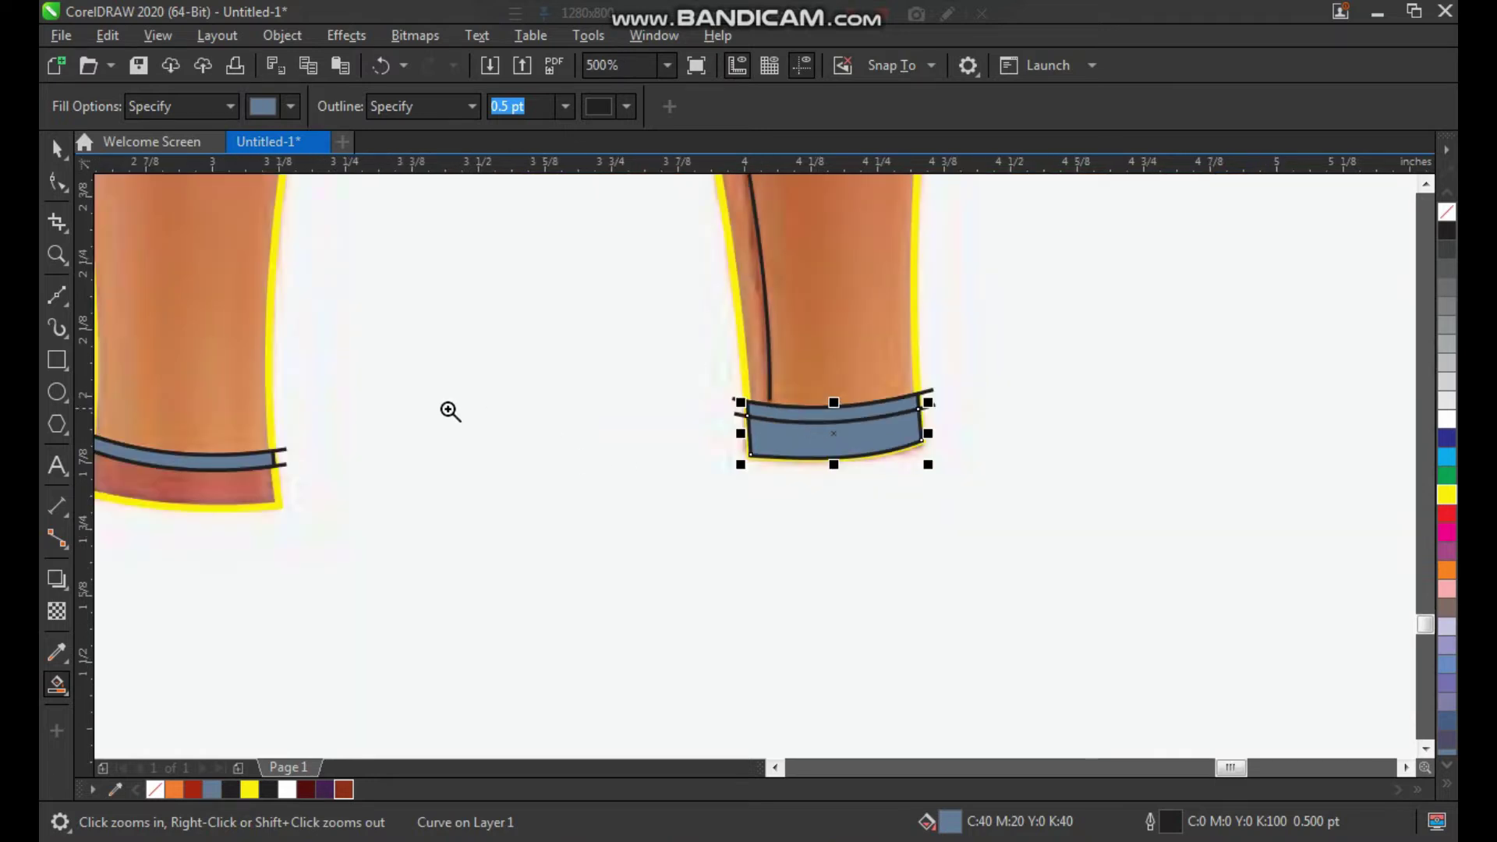
{"action": "left_click", "coordinate": [526, 454]}
Smart Fill the waistband area above the waist seam to create a separate waistband shape.
{"action": "left_click_drag", "start_coordinate": [339, 554], "coordinate": [865, 215]}
{"action": "scroll", "coordinate": [526, 525], "scroll_direction": "down", "scroll_amount": 4}
{"action": "key", "text": "F2"}
{"action": "scroll", "coordinate": [711, 468], "scroll_direction": "down", "scroll_amount": 1}
{"action": "scroll", "coordinate": [710, 475], "scroll_direction": "down", "scroll_amount": 1}
{"action": "key", "text": "F2"}
{"action": "left_click_drag", "start_coordinate": [633, 335], "coordinate": [931, 161]}
{"action": "key", "text": "F2"}
{"action": "left_click_drag", "start_coordinate": [554, 304], "coordinate": [736, 467]}
{"action": "left_click", "coordinate": [671, 356]}
{"action": "scroll", "coordinate": [697, 354], "scroll_direction": "down", "scroll_amount": 2}
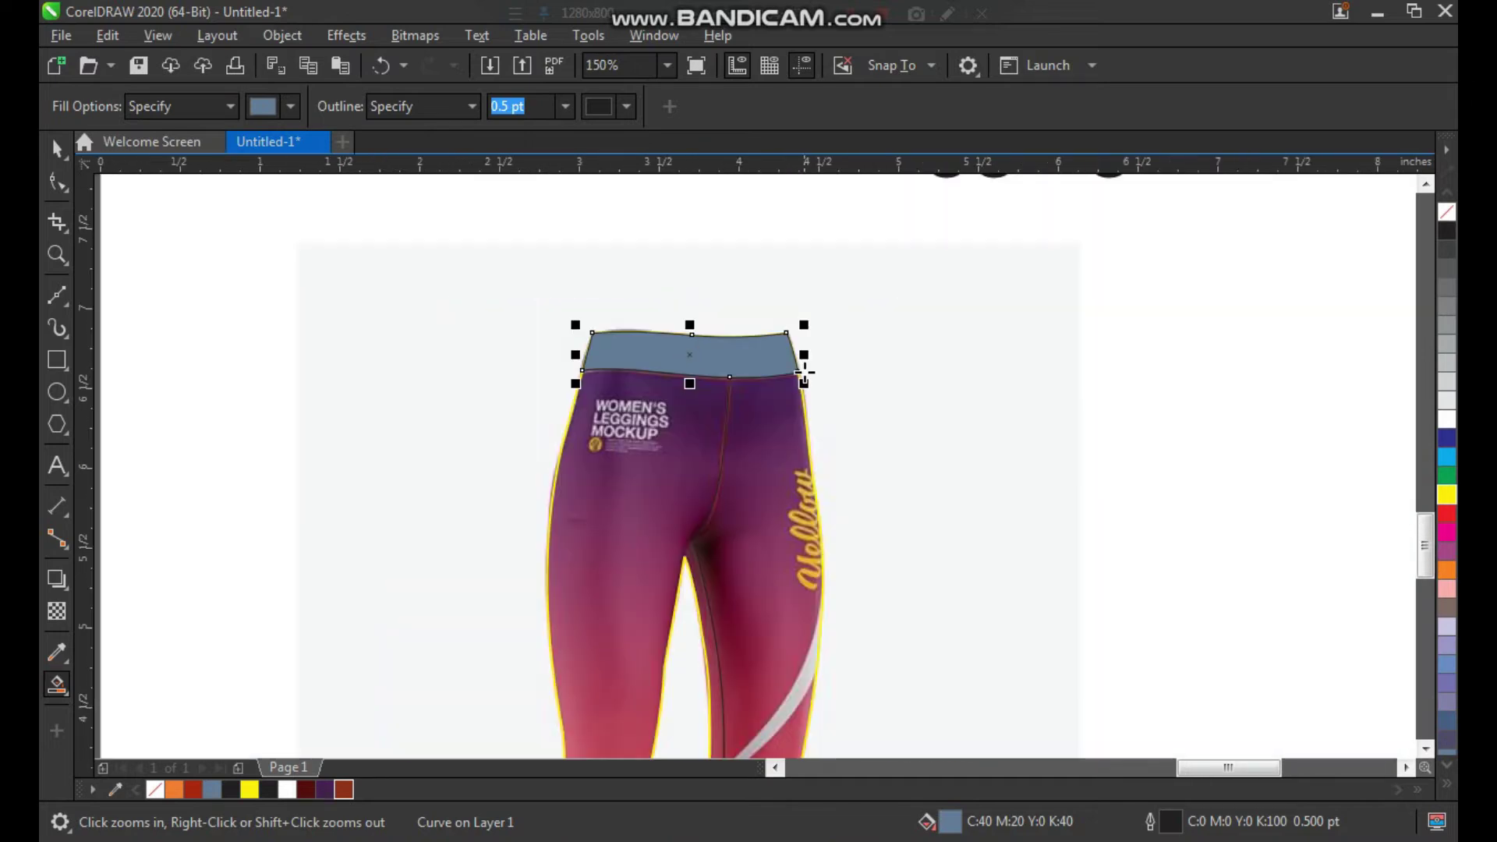
Change the yellow leggings outline to black and shift it 3.5 inches right, beside the mockup image.
{"action": "key", "text": "space"}
{"action": "left_click", "coordinate": [879, 385]}
{"action": "scroll", "coordinate": [879, 385], "scroll_direction": "down", "scroll_amount": 1}
{"action": "key", "text": "F2"}
{"action": "left_click_drag", "start_coordinate": [969, 274], "coordinate": [577, 780]}
{"action": "key", "text": "space"}
{"action": "left_click", "coordinate": [1050, 344]}
{"action": "left_click", "coordinate": [779, 327]}
{"action": "key", "text": "z"}
{"action": "left_click", "coordinate": [651, 215]}
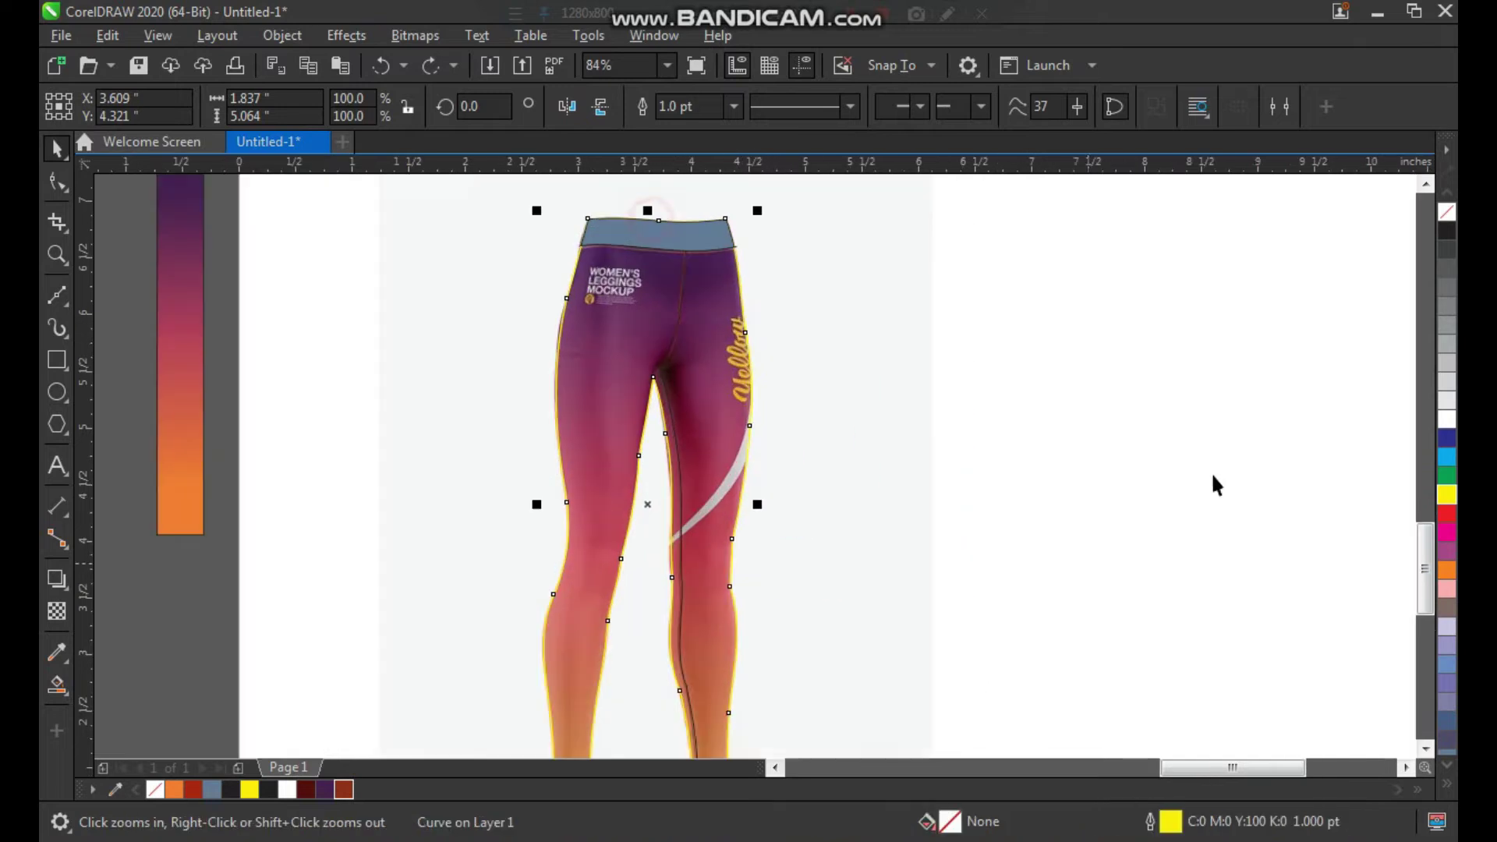
{"action": "right_click", "coordinate": [1444, 233]}
{"action": "key", "text": "Right"}
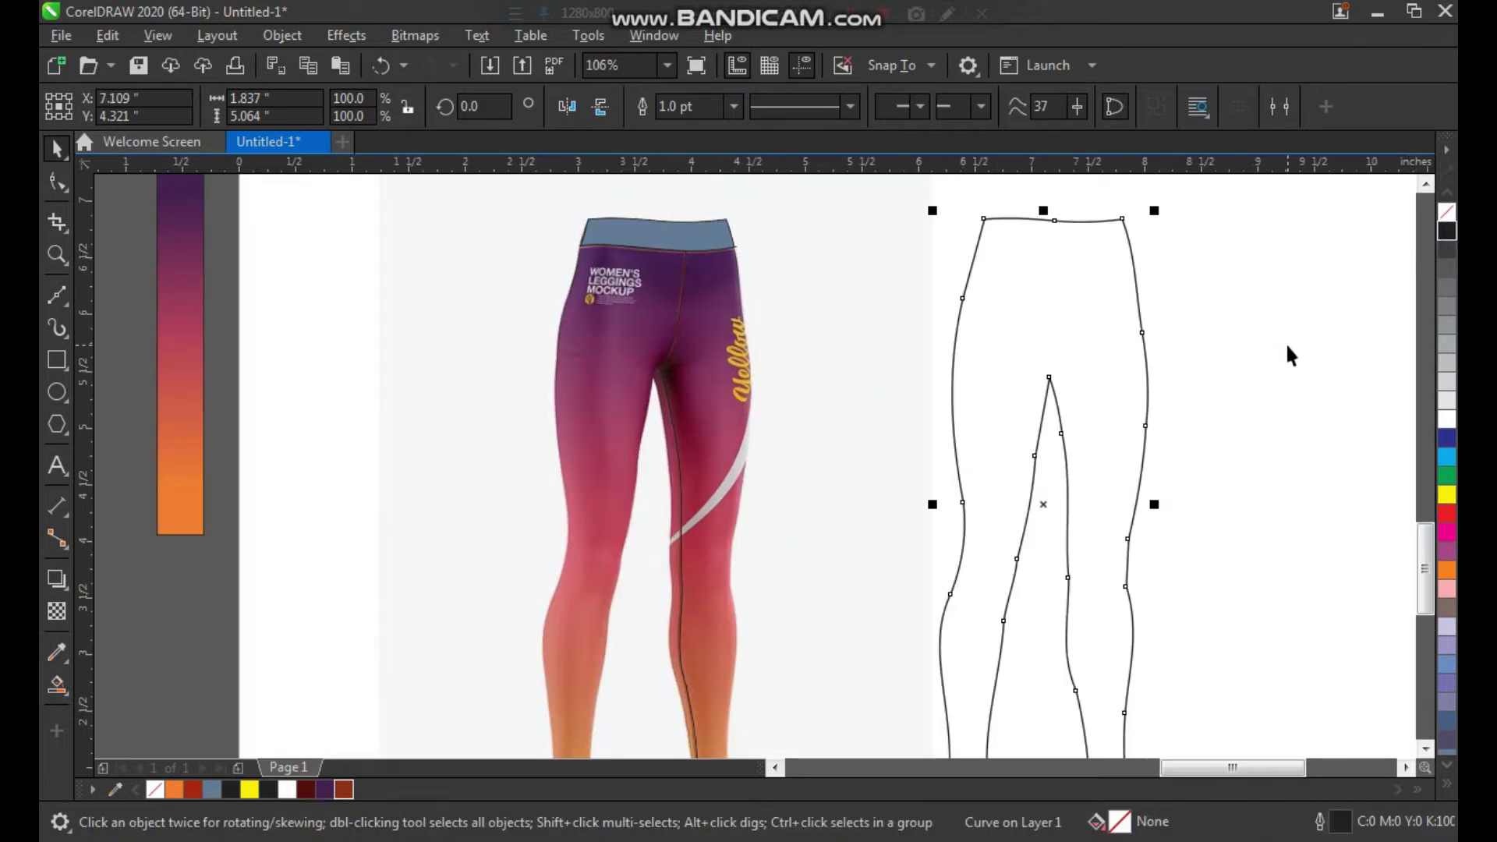
Shift the filled waistband shape 3.5 inches right onto the separate leggings outline.
{"action": "scroll", "coordinate": [1286, 344], "scroll_direction": "down", "scroll_amount": 1}
{"action": "key", "text": "F2"}
{"action": "left_click_drag", "start_coordinate": [1266, 244], "coordinate": [801, 614]}
{"action": "left_click_drag", "start_coordinate": [554, 198], "coordinate": [727, 273]}
{"action": "left_click", "coordinate": [733, 250]}
{"action": "key", "text": "Right"}
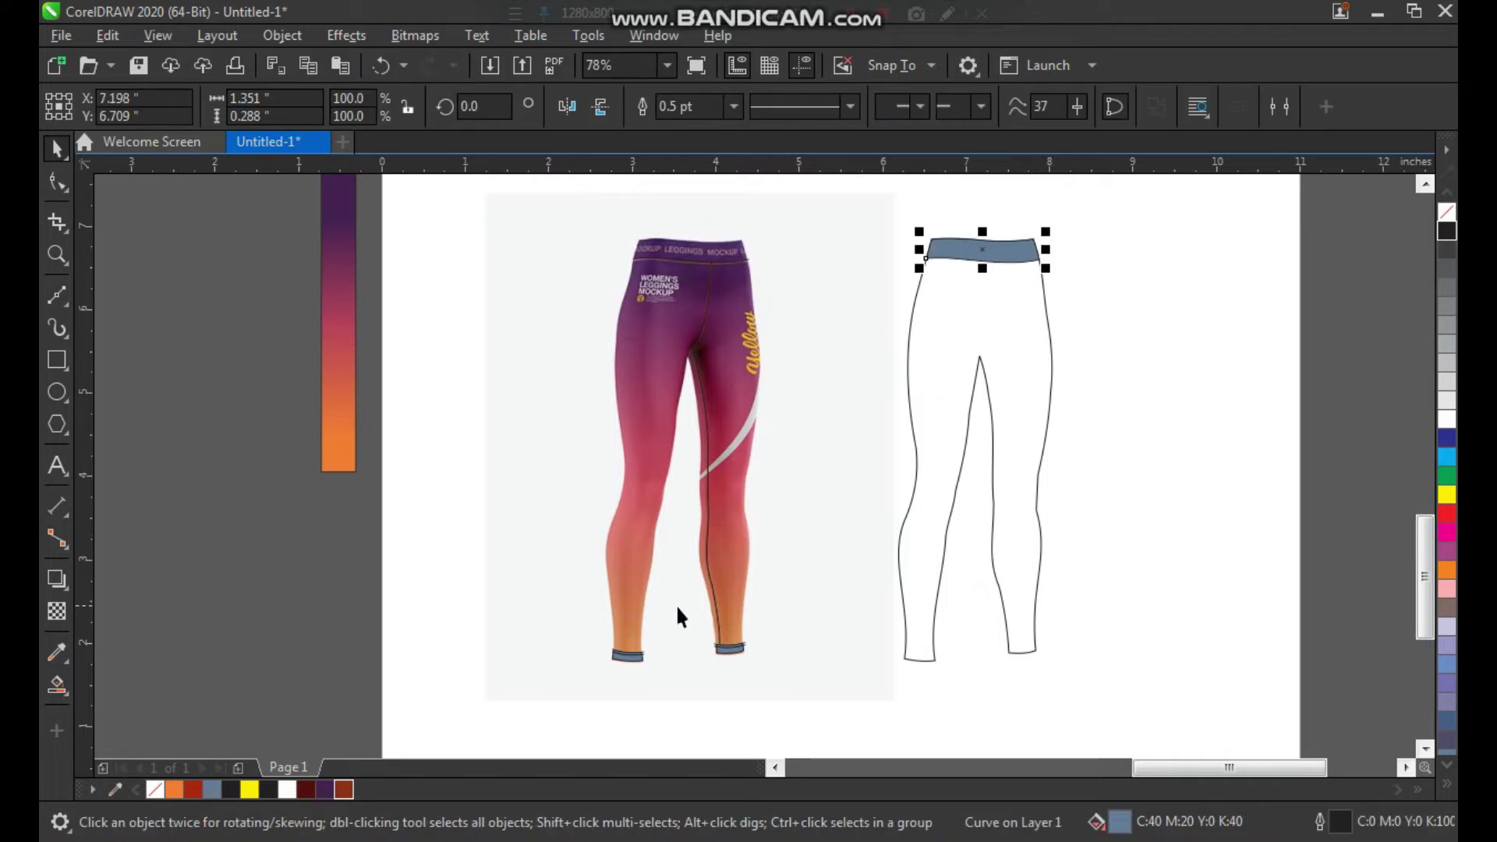
Select both filled pieces of the right-hand cuff and shift them 3.5 inches right onto the leggings outline.
{"action": "key", "text": "F2"}
{"action": "left_click_drag", "start_coordinate": [569, 554], "coordinate": [820, 708]}
{"action": "left_click", "coordinate": [875, 540]}
{"action": "key", "text": "F2"}
{"action": "left_click_drag", "start_coordinate": [925, 614], "coordinate": [831, 468]}
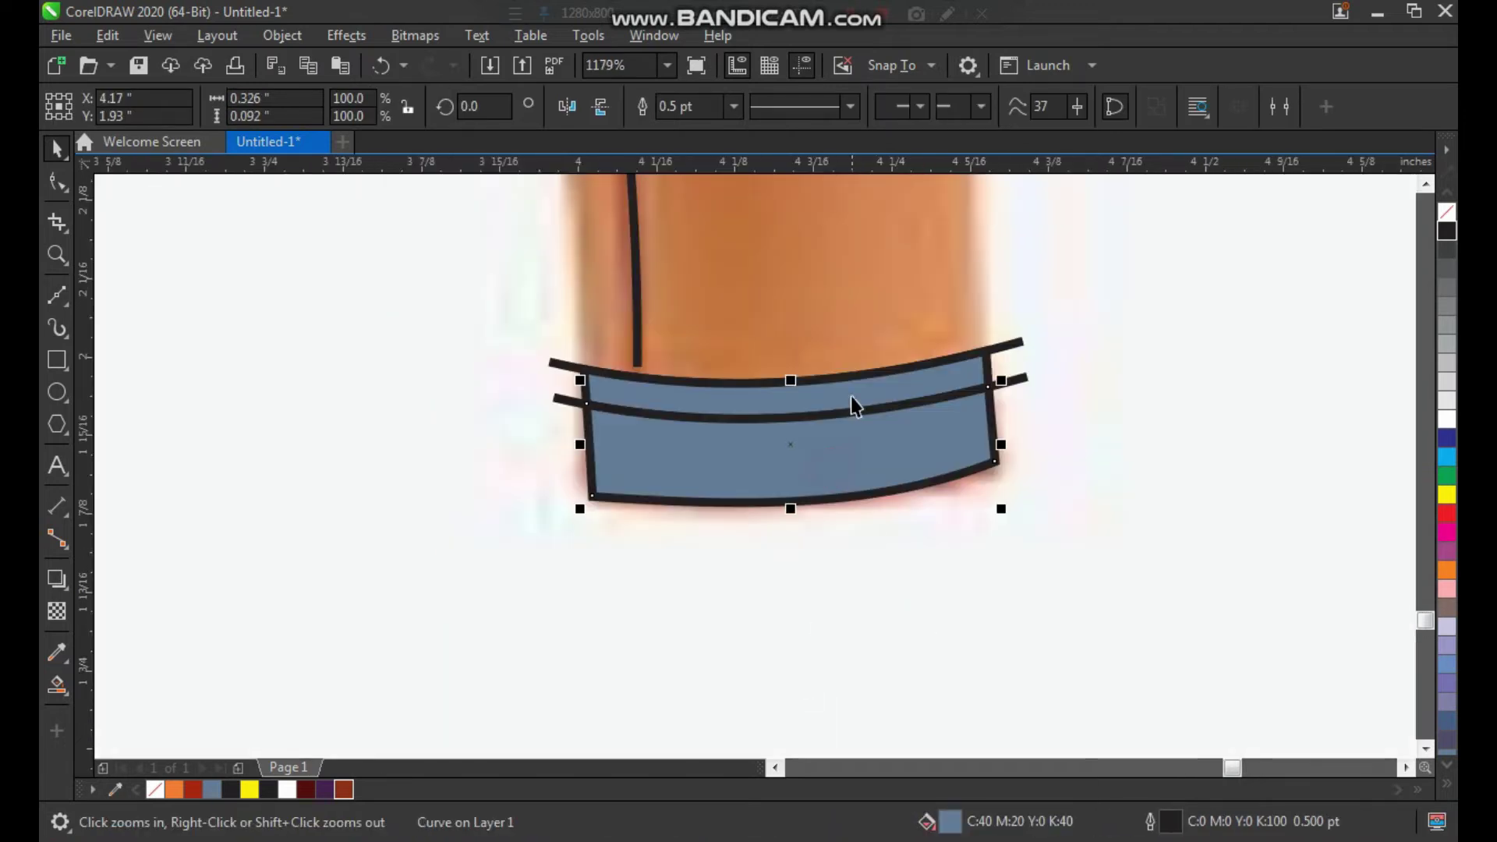
{"action": "left_click", "coordinate": [856, 383], "text": "shift"}
{"action": "scroll", "coordinate": [781, 501], "scroll_direction": "down", "scroll_amount": 3}
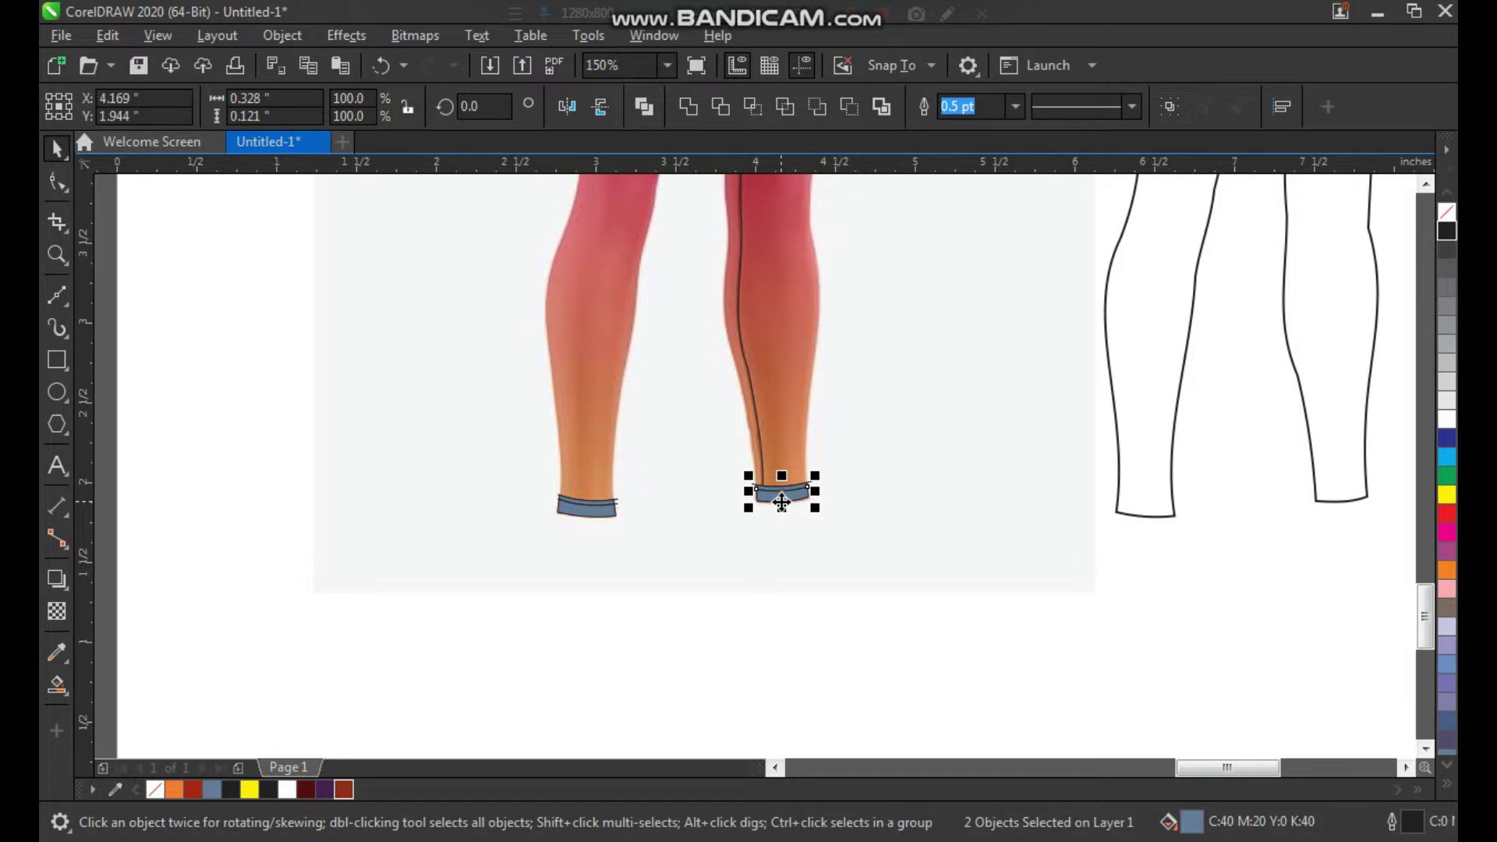
{"action": "key", "text": "Right"}
Select both filled pieces of the left-hand cuff and shift them 3.5 inches right onto the leggings outline.
{"action": "key", "text": "F2"}
{"action": "left_click_drag", "start_coordinate": [524, 445], "coordinate": [640, 538]}
{"action": "left_click", "coordinate": [678, 520]}
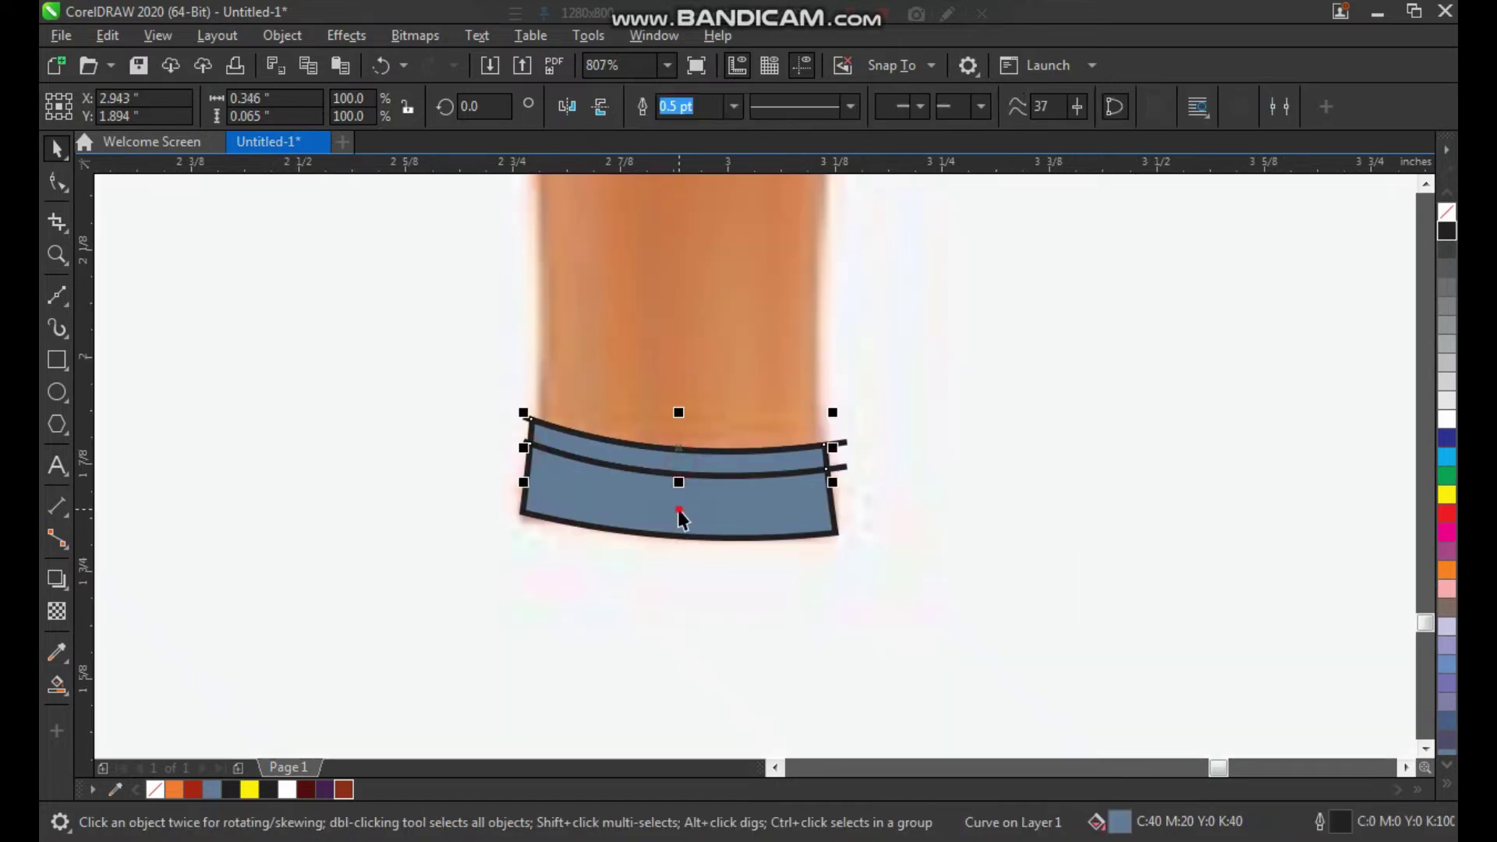
{"action": "left_click", "coordinate": [679, 461], "text": "shift"}
{"action": "scroll", "coordinate": [678, 484], "scroll_direction": "down", "scroll_amount": 5}
{"action": "key", "text": "Right"}
Set the waist seam and centre front seam lines to a 1.5 pt outline and group them.
{"action": "scroll", "coordinate": [764, 482], "scroll_direction": "down", "scroll_amount": 1}
{"action": "key", "text": "F2"}
{"action": "left_click_drag", "start_coordinate": [629, 518], "coordinate": [1052, 142]}
{"action": "left_click", "coordinate": [1072, 374]}
{"action": "key", "text": "F2"}
{"action": "left_click_drag", "start_coordinate": [588, 317], "coordinate": [659, 410]}
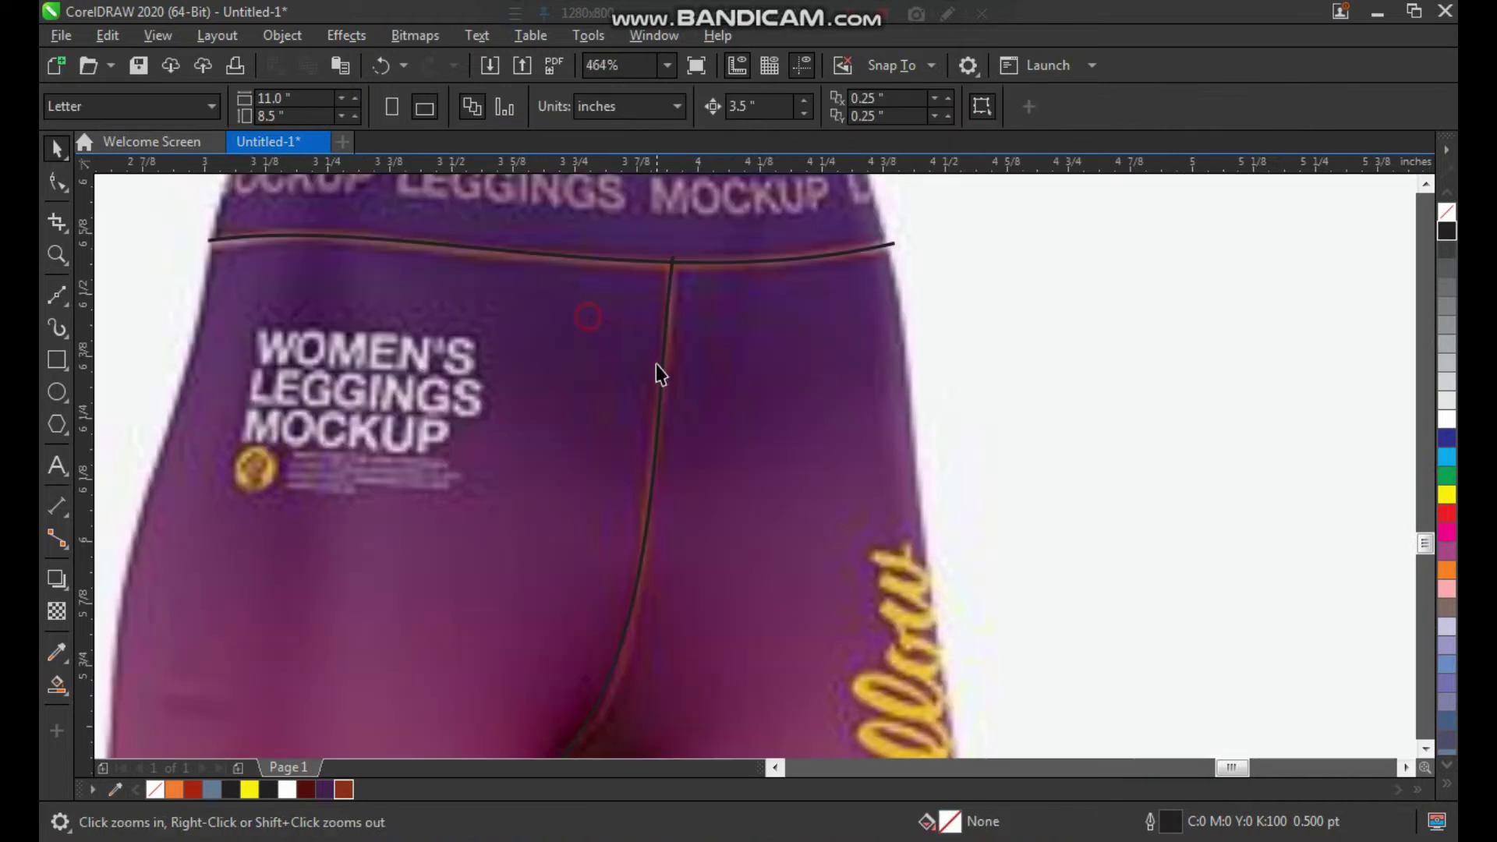
{"action": "key", "text": "space"}
{"action": "left_click", "coordinate": [671, 294]}
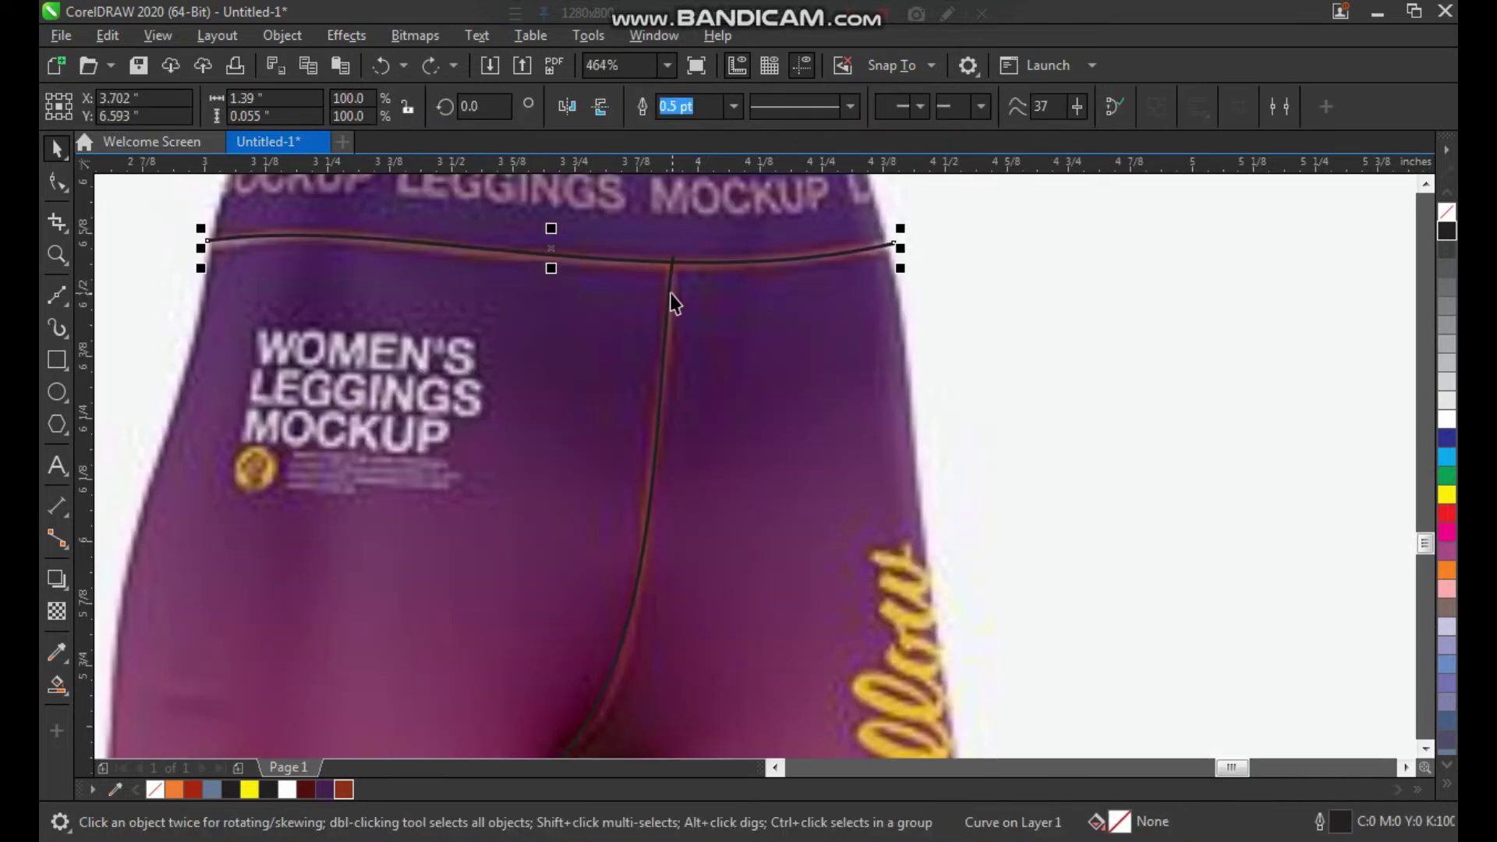
{"action": "scroll", "coordinate": [693, 405], "scroll_direction": "down", "scroll_amount": 2}
{"action": "key", "text": "F2"}
{"action": "left_click_drag", "start_coordinate": [659, 338], "coordinate": [786, 483]}
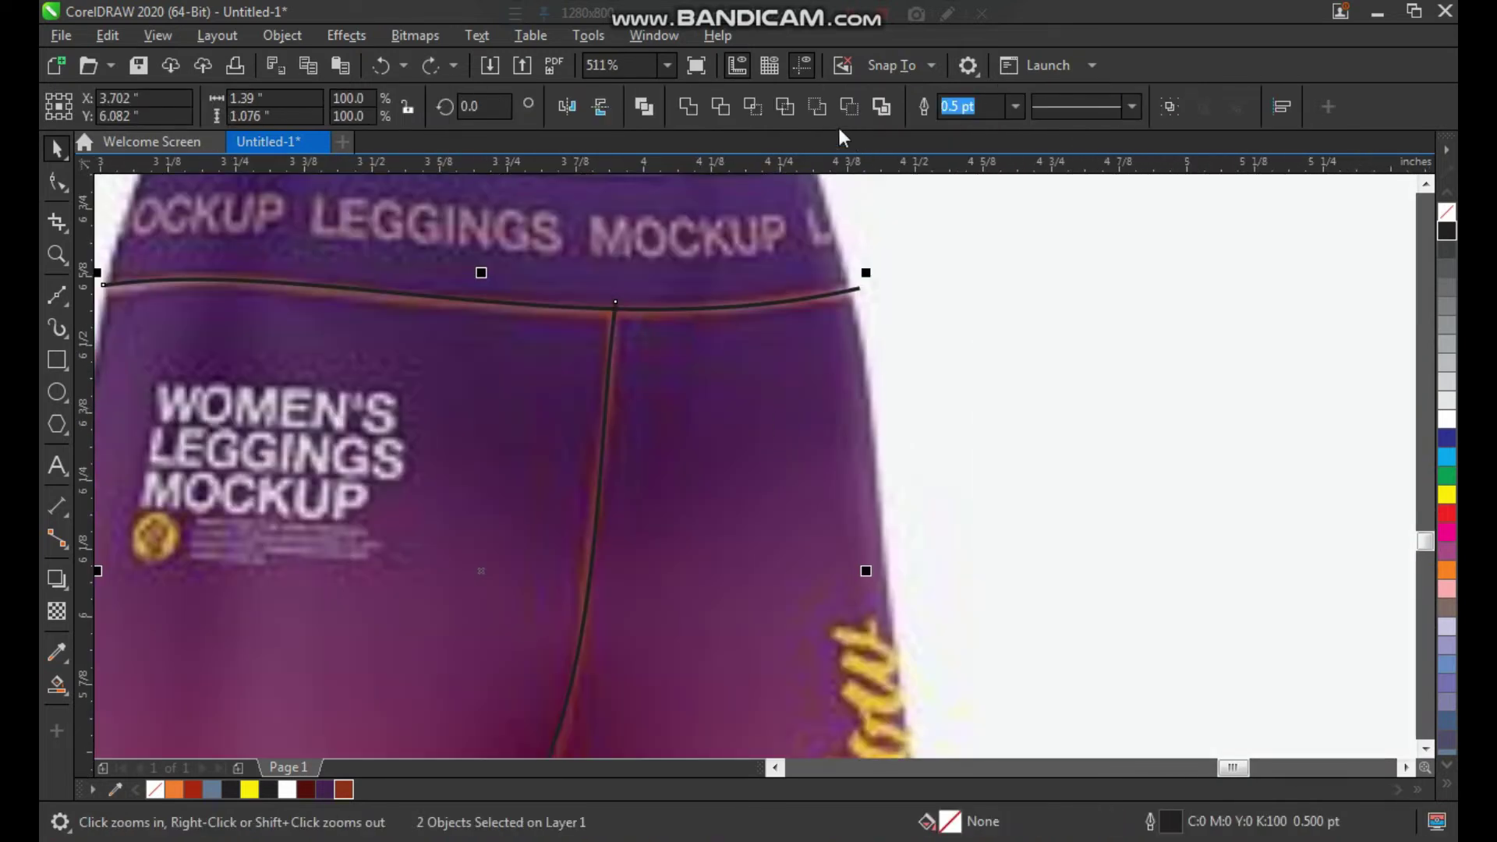
{"action": "left_click", "coordinate": [1015, 106]}
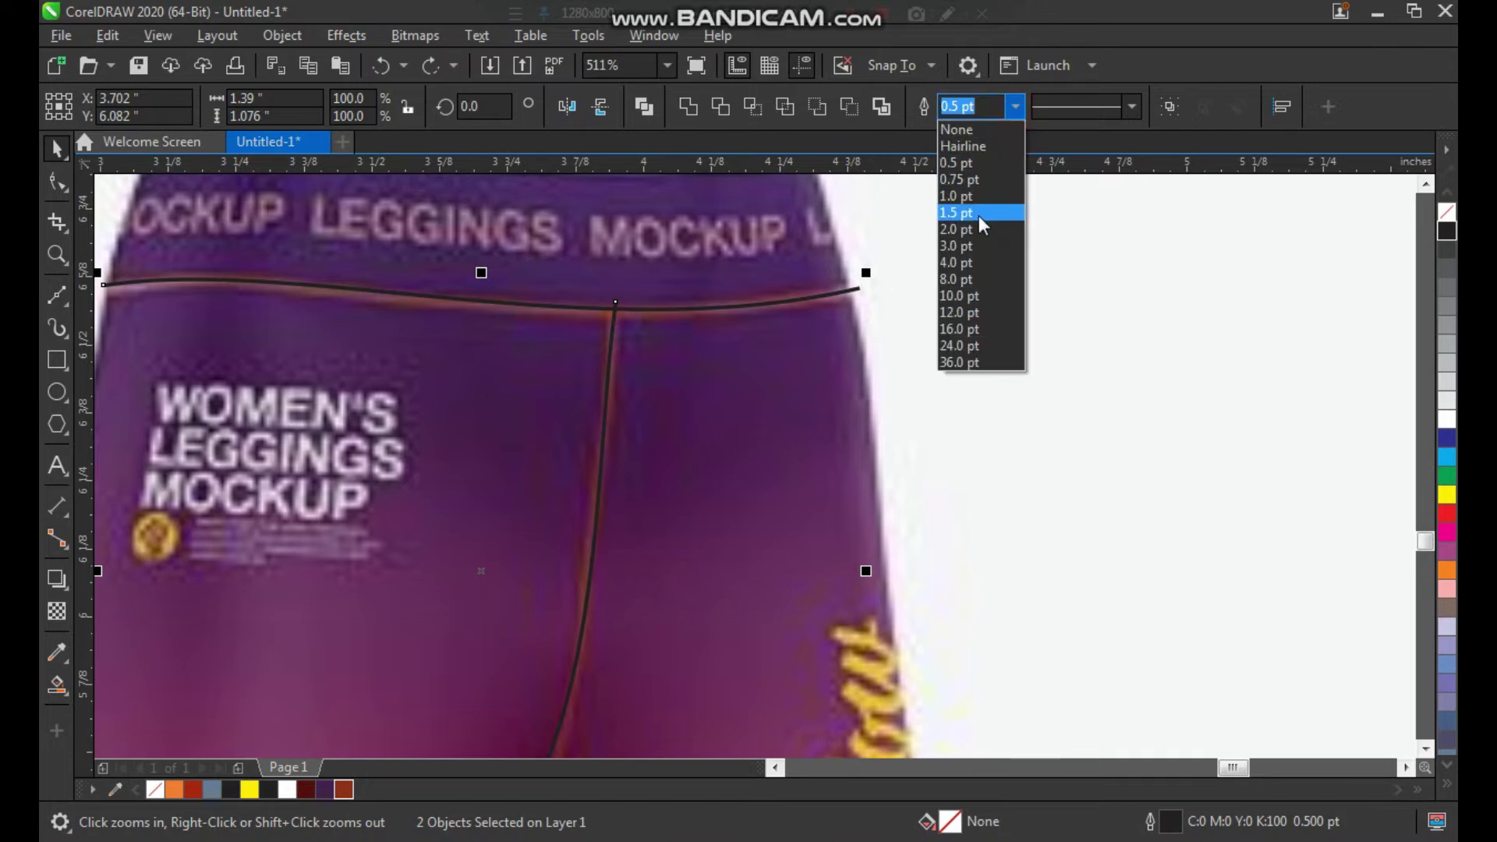
{"action": "left_click", "coordinate": [973, 217]}
{"action": "scroll", "coordinate": [706, 363], "scroll_direction": "down", "scroll_amount": 2}
{"action": "key", "text": "ctrl+g"}
Set the inner-leg seam line's outline width to 1.5 pt.
{"action": "key", "text": "F2"}
{"action": "left_click_drag", "start_coordinate": [641, 447], "coordinate": [705, 560]}
{"action": "key", "text": "space"}
{"action": "left_click", "coordinate": [675, 431]}
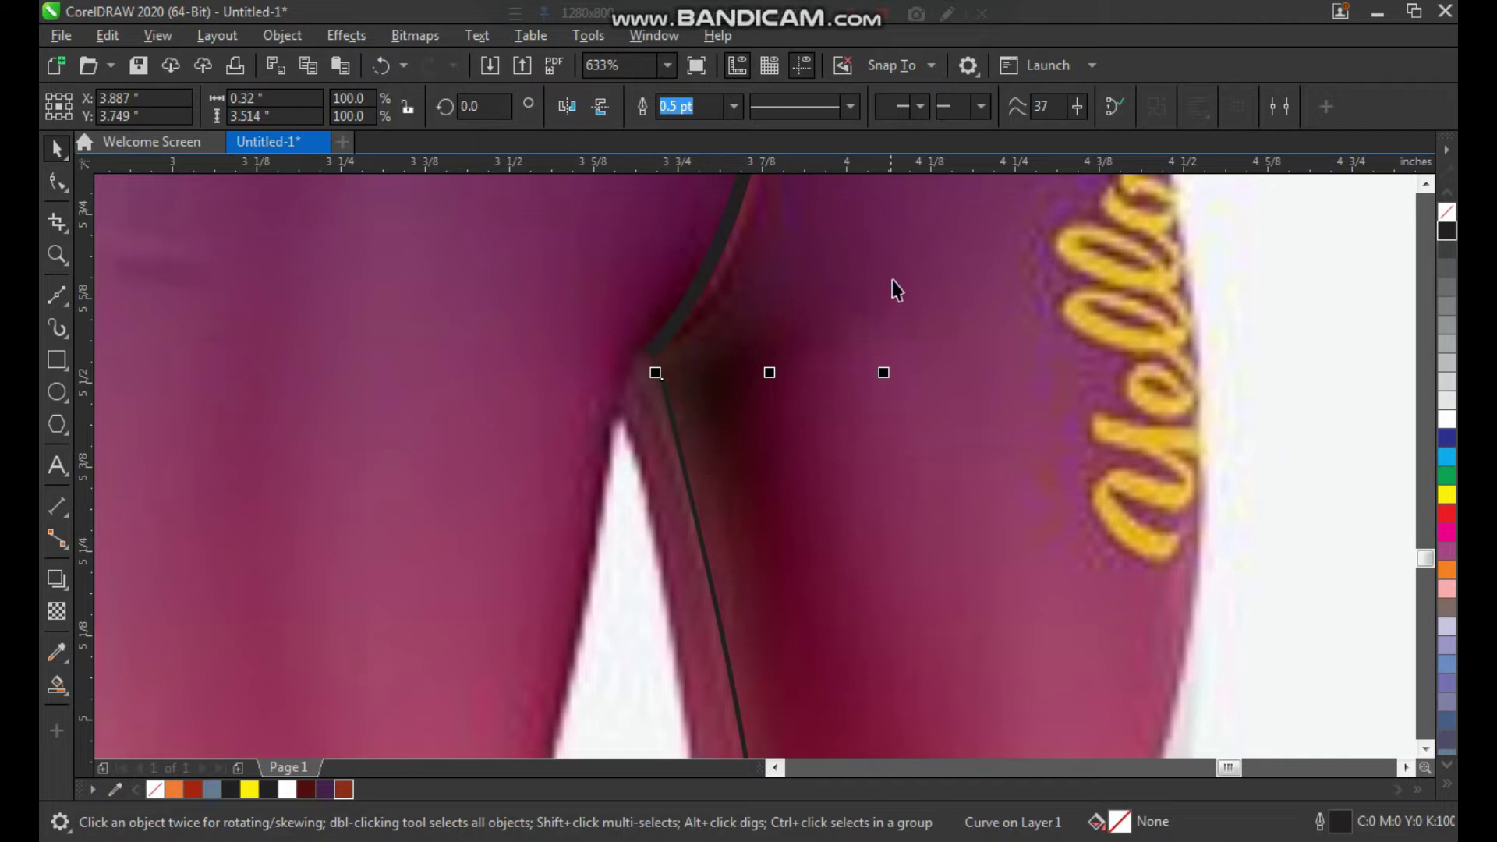
{"action": "left_click", "coordinate": [734, 106]}
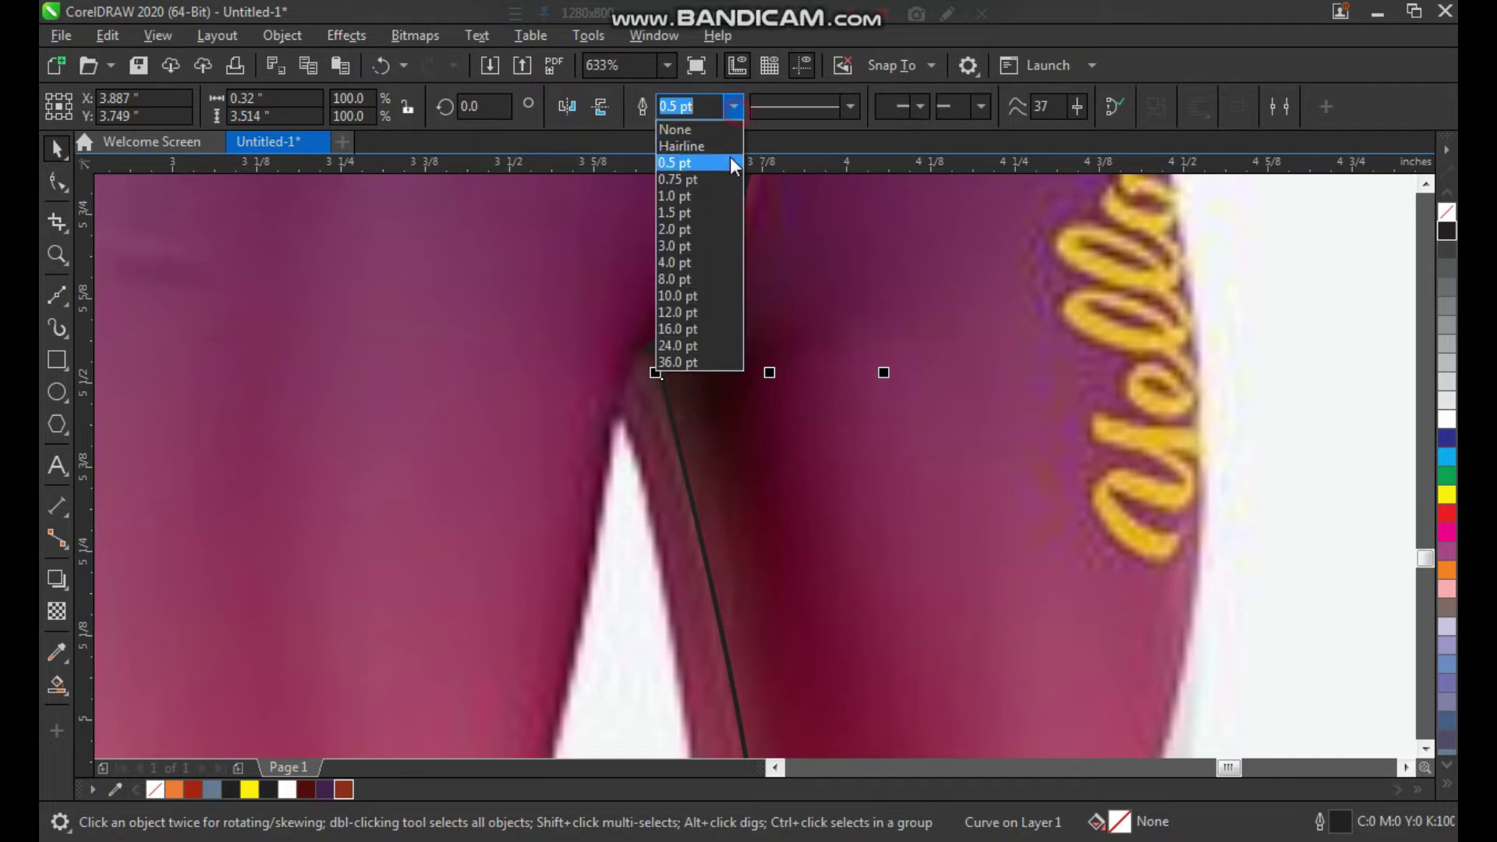
{"action": "left_click", "coordinate": [705, 212]}
Group the inner-leg seam with the waist and front seams and shift the group 3.5 inches right onto the leggings outline.
{"action": "scroll", "coordinate": [657, 349], "scroll_direction": "down", "scroll_amount": 3}
{"action": "key", "text": "F2"}
{"action": "left_click_drag", "start_coordinate": [616, 244], "coordinate": [770, 439]}
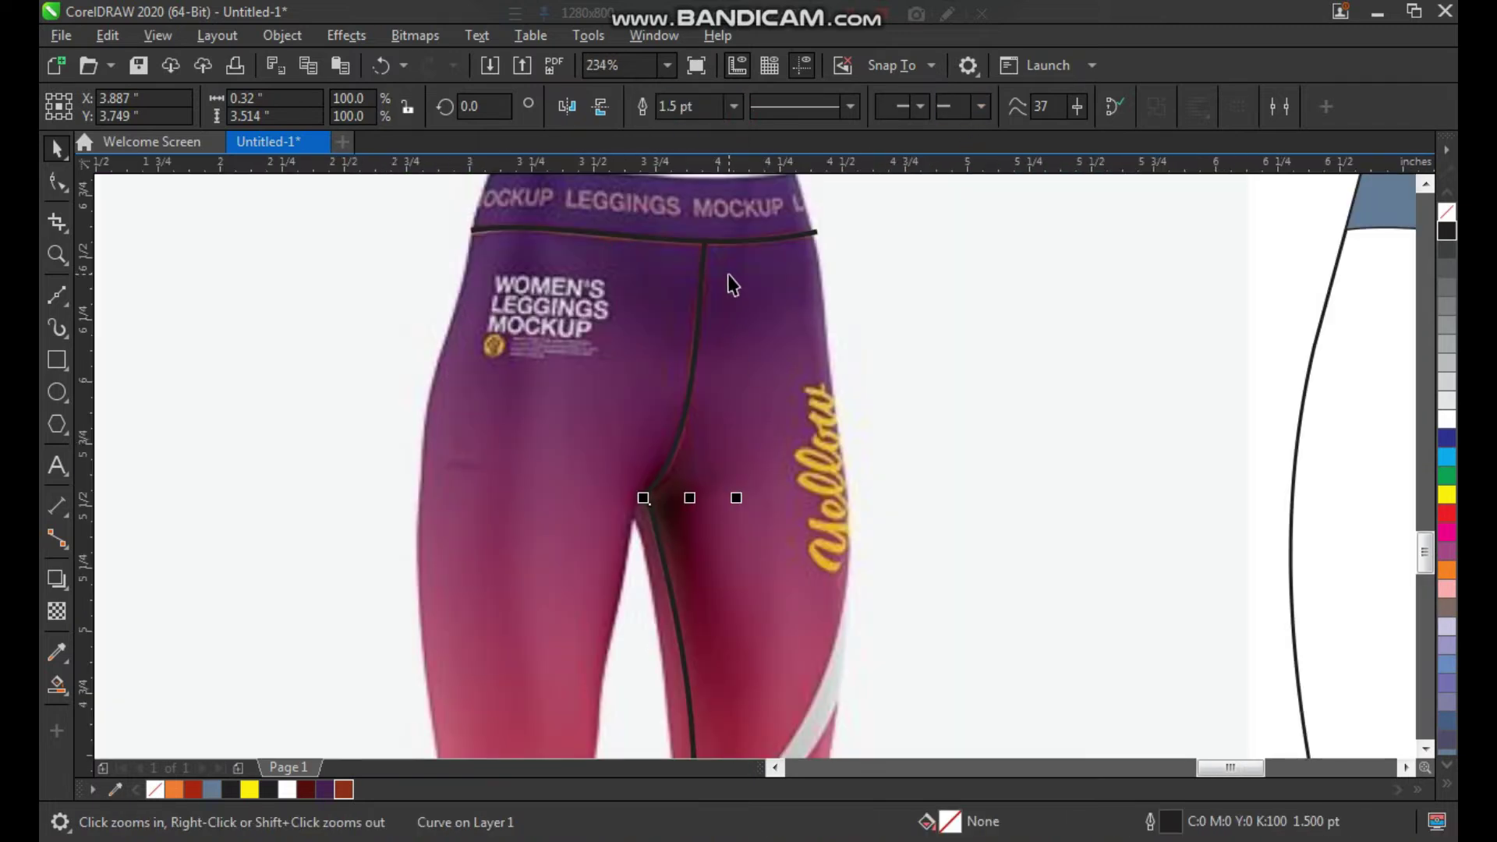
{"action": "left_click", "coordinate": [705, 245], "text": "shift"}
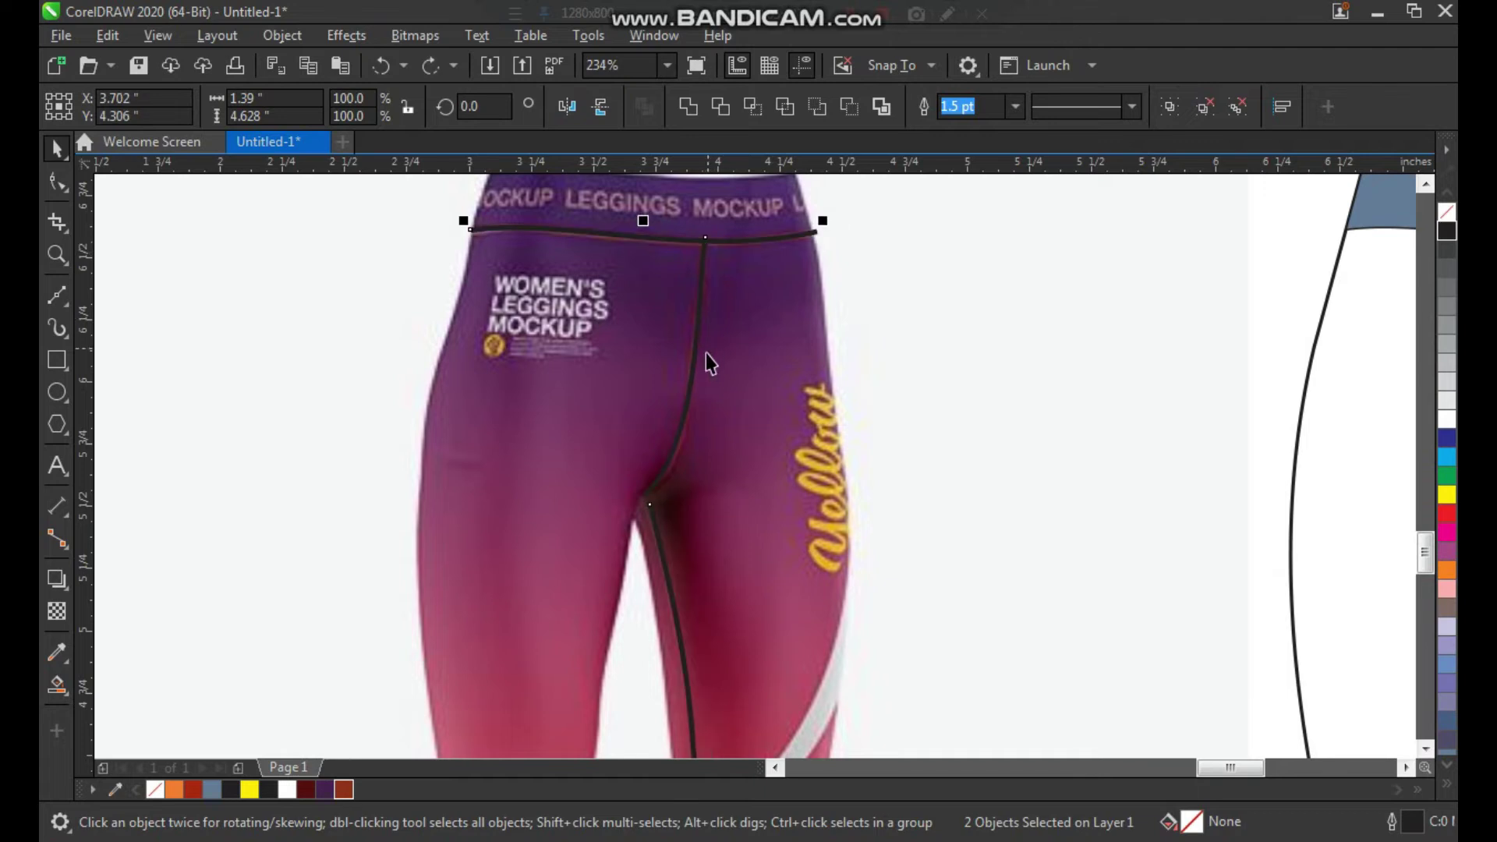
{"action": "key", "text": "ctrl+g"}
{"action": "scroll", "coordinate": [616, 336], "scroll_direction": "down", "scroll_amount": 2}
{"action": "key", "text": "F2"}
{"action": "left_click_drag", "start_coordinate": [543, 260], "coordinate": [979, 671]}
{"action": "key", "text": "Right"}
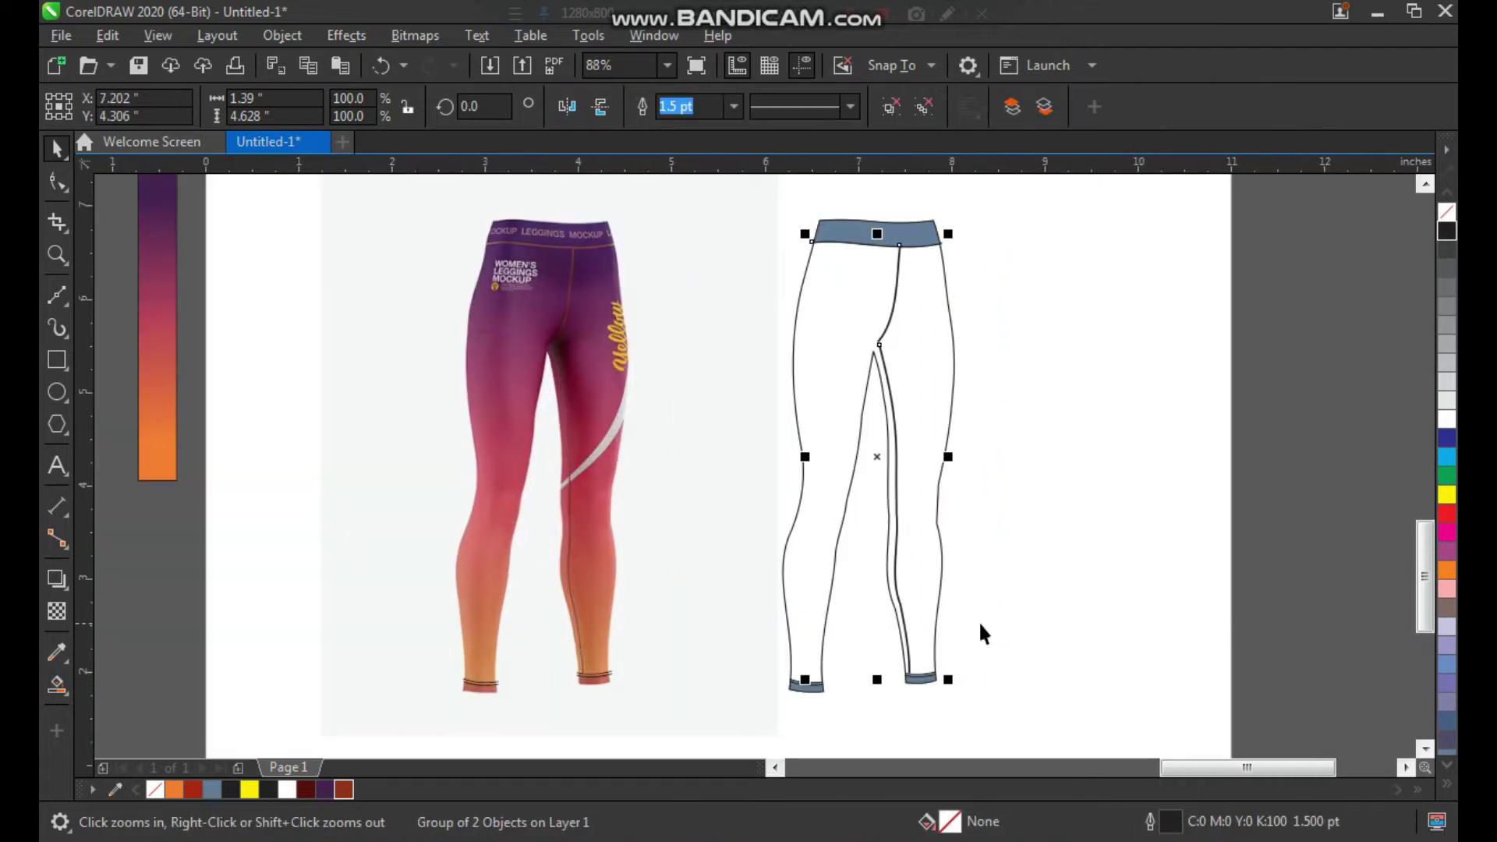
Intersect the seam-line group with the leggings outline and delete the original group whose waist seam overhangs the side.
{"action": "key", "text": "F2"}
{"action": "left_click_drag", "start_coordinate": [912, 233], "coordinate": [967, 281]}
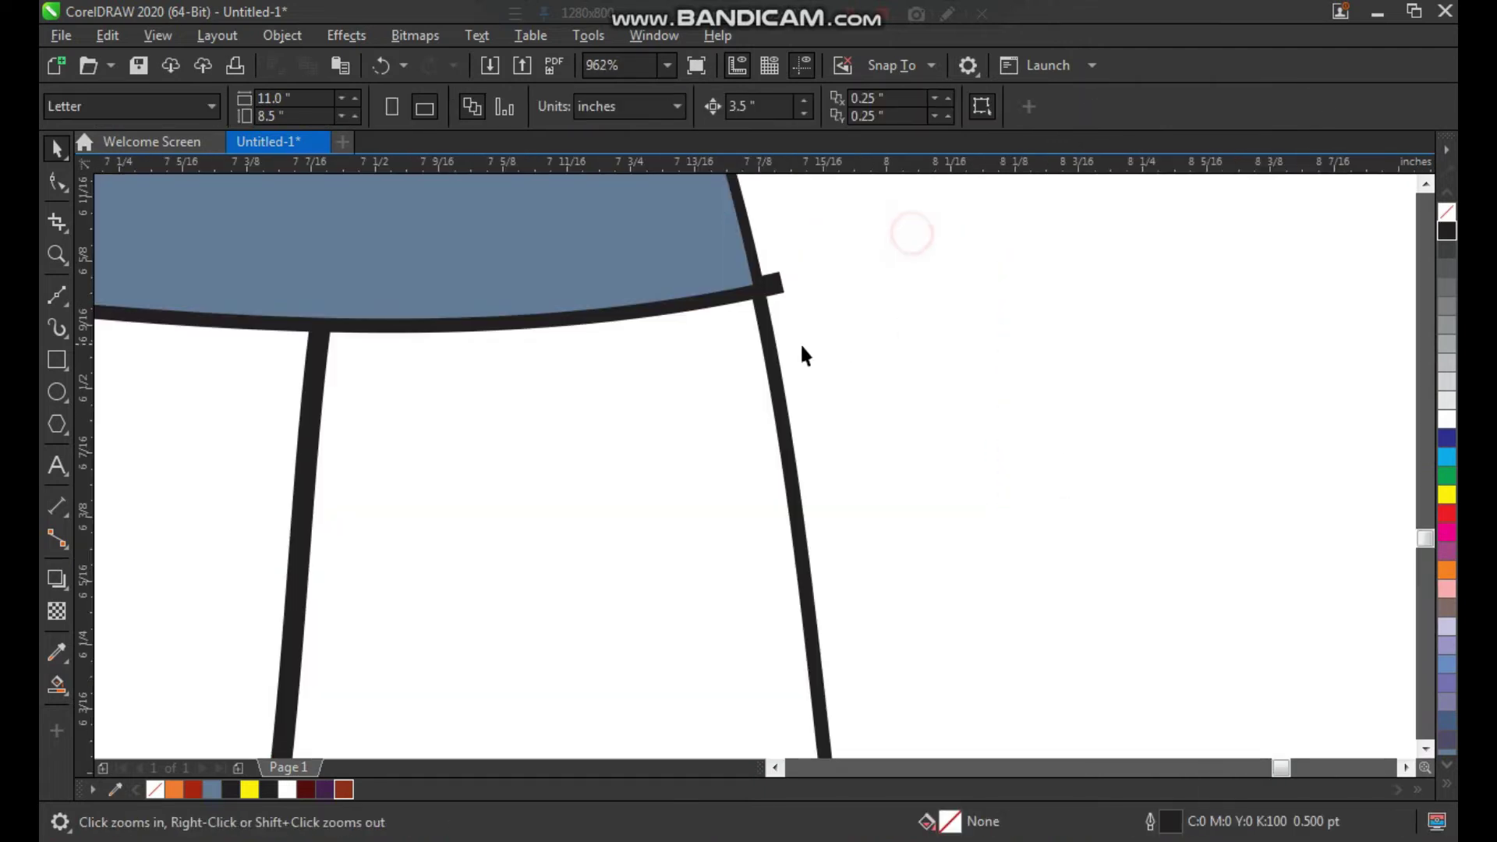
{"action": "left_click", "coordinate": [753, 330]}
{"action": "left_click", "coordinate": [777, 281], "text": "shift"}
{"action": "left_click", "coordinate": [745, 111]}
{"action": "left_click", "coordinate": [856, 280]}
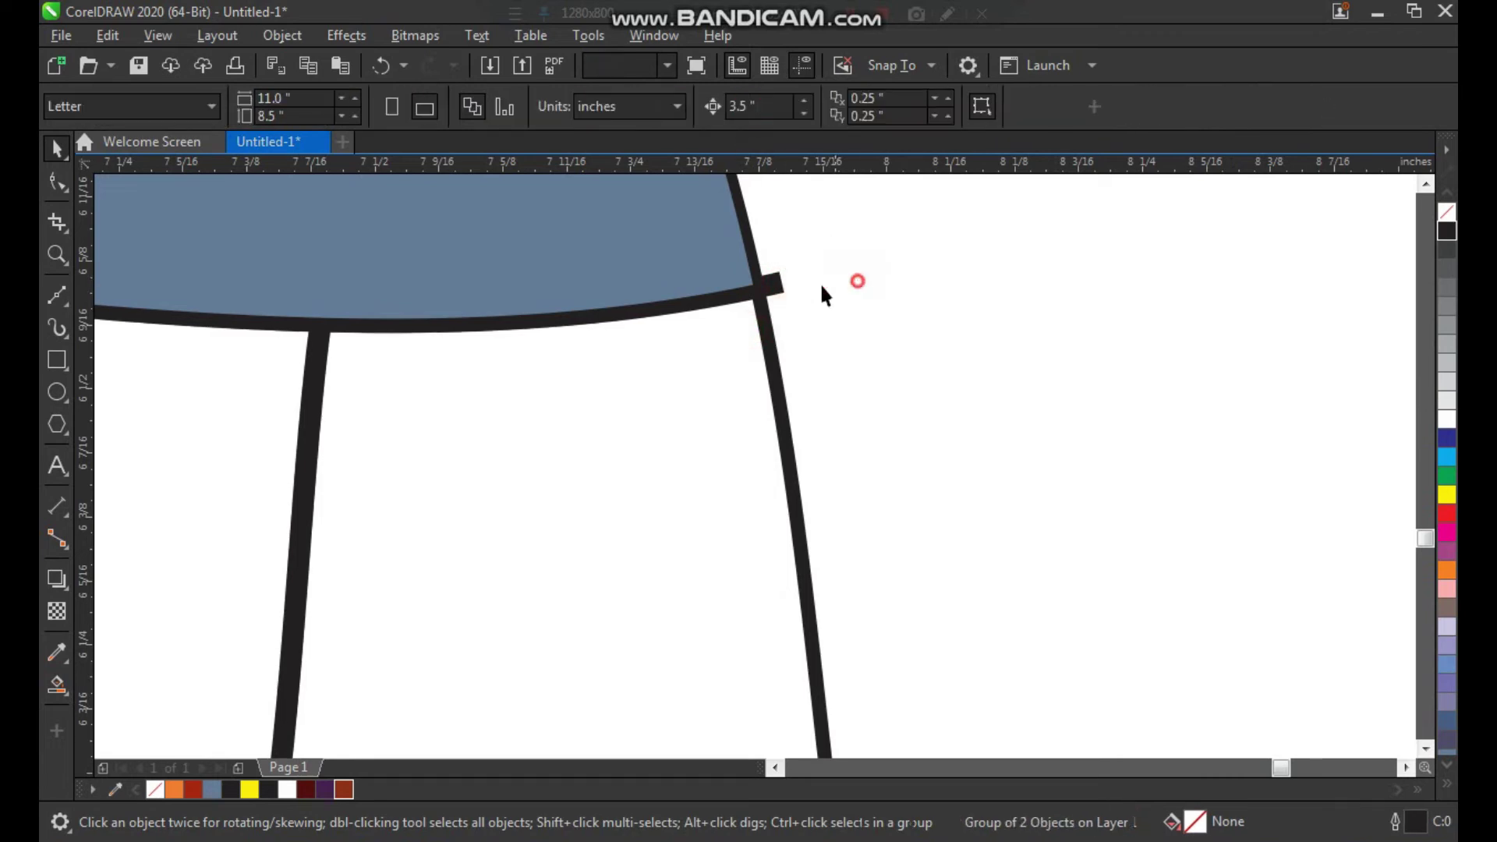
{"action": "left_click", "coordinate": [779, 281]}
{"action": "key", "text": "Delete"}
{"action": "left_click", "coordinate": [829, 295]}
{"action": "left_click", "coordinate": [702, 301]}
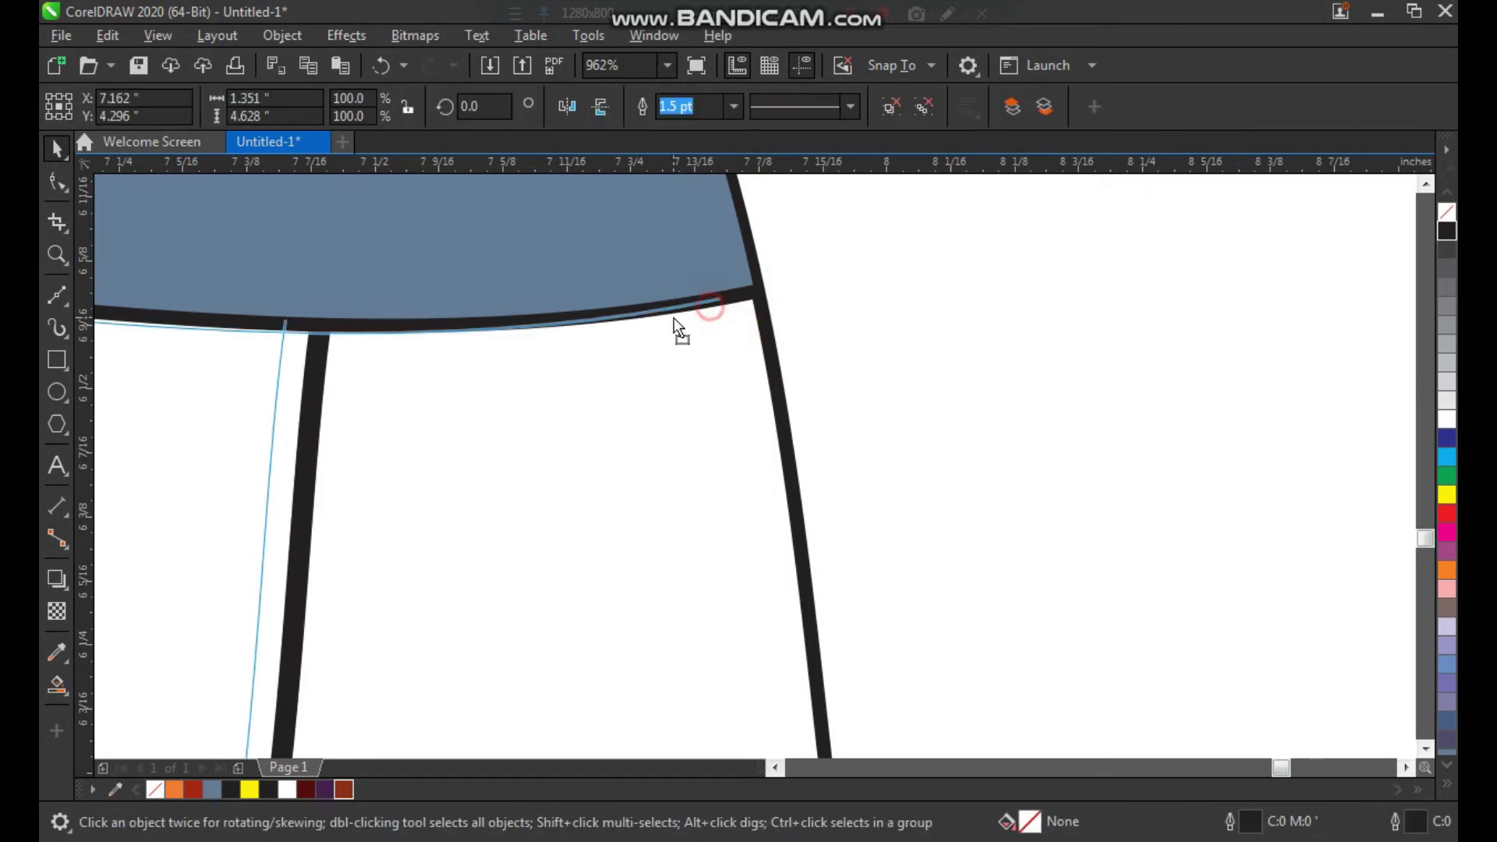
{"action": "left_click", "coordinate": [857, 343]}
{"action": "scroll", "coordinate": [810, 343], "scroll_direction": "down", "scroll_amount": 6}
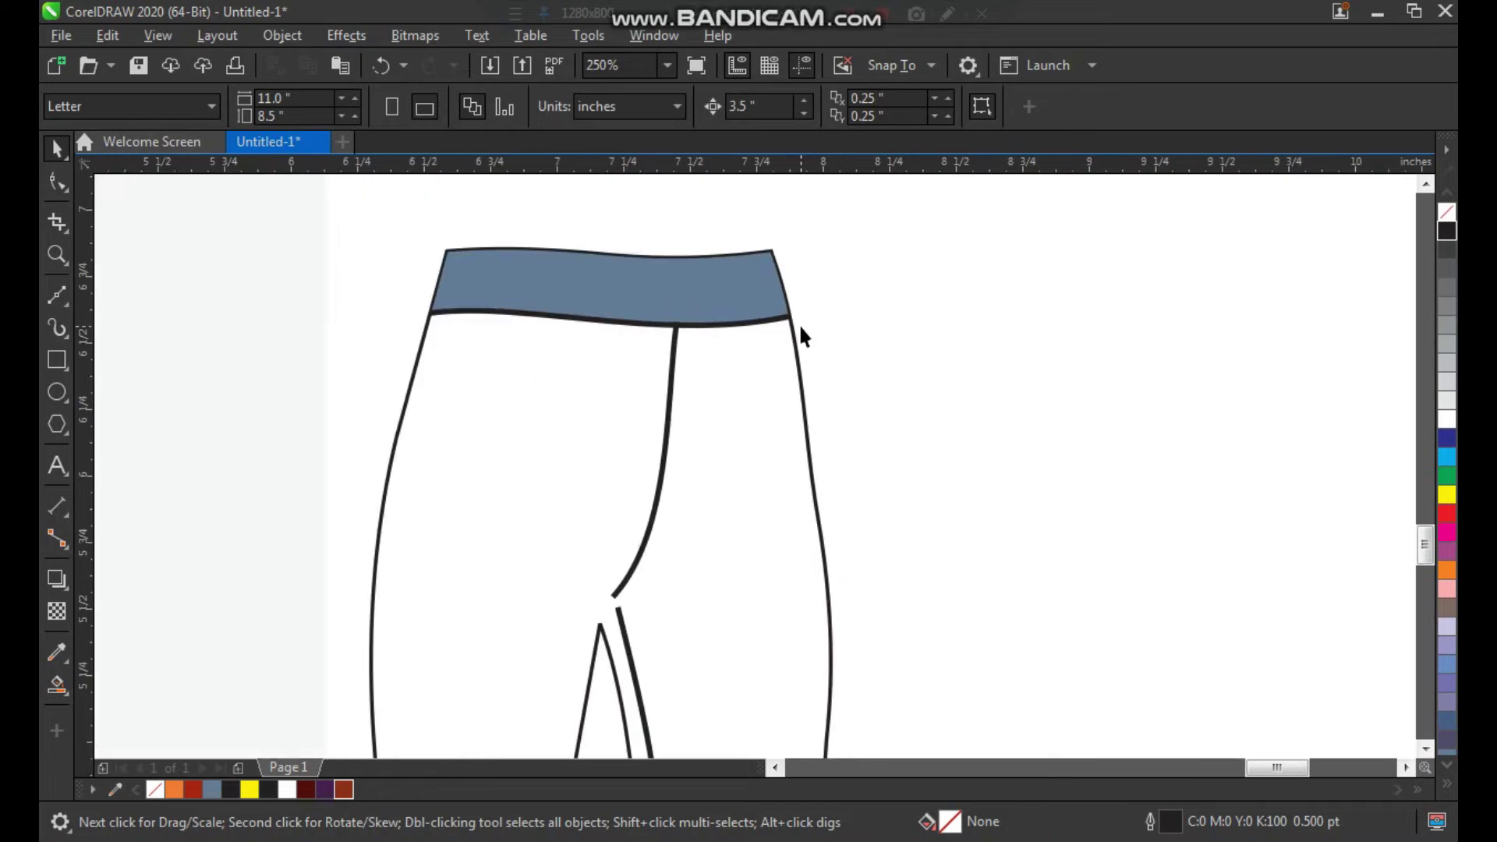
{"action": "key", "text": "z"}
{"action": "left_click_drag", "start_coordinate": [855, 269], "coordinate": [417, 659]}
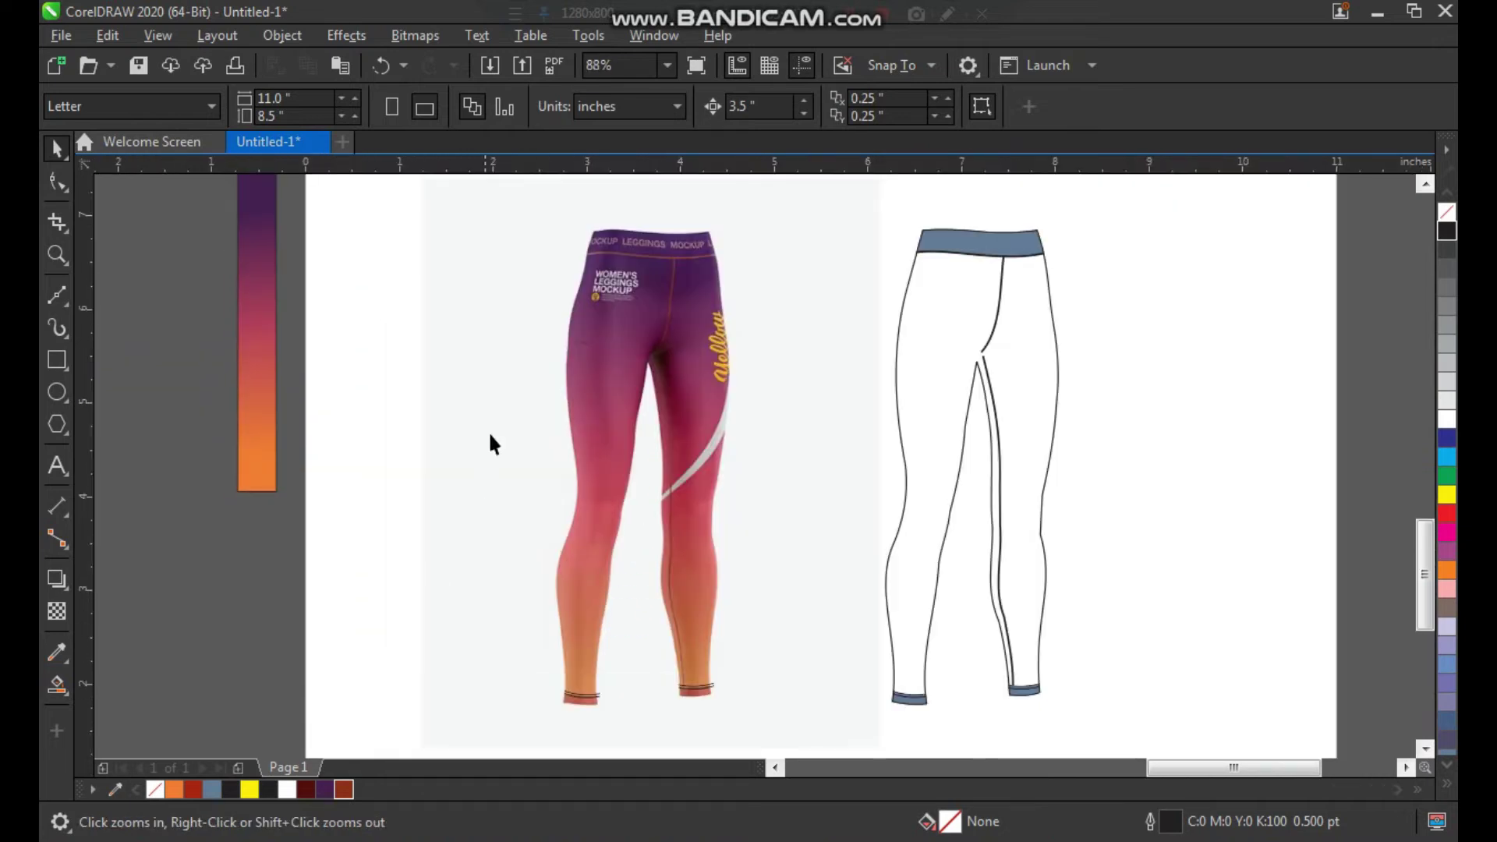
{"action": "left_click_drag", "start_coordinate": [1001, 256], "coordinate": [1024, 251]}
{"action": "key", "text": "ctrl+z"}
Fill the waistband shape of the separate leggings drawing with dark purple.
{"action": "key", "text": "F2"}
{"action": "left_click_drag", "start_coordinate": [1079, 206], "coordinate": [808, 403]}
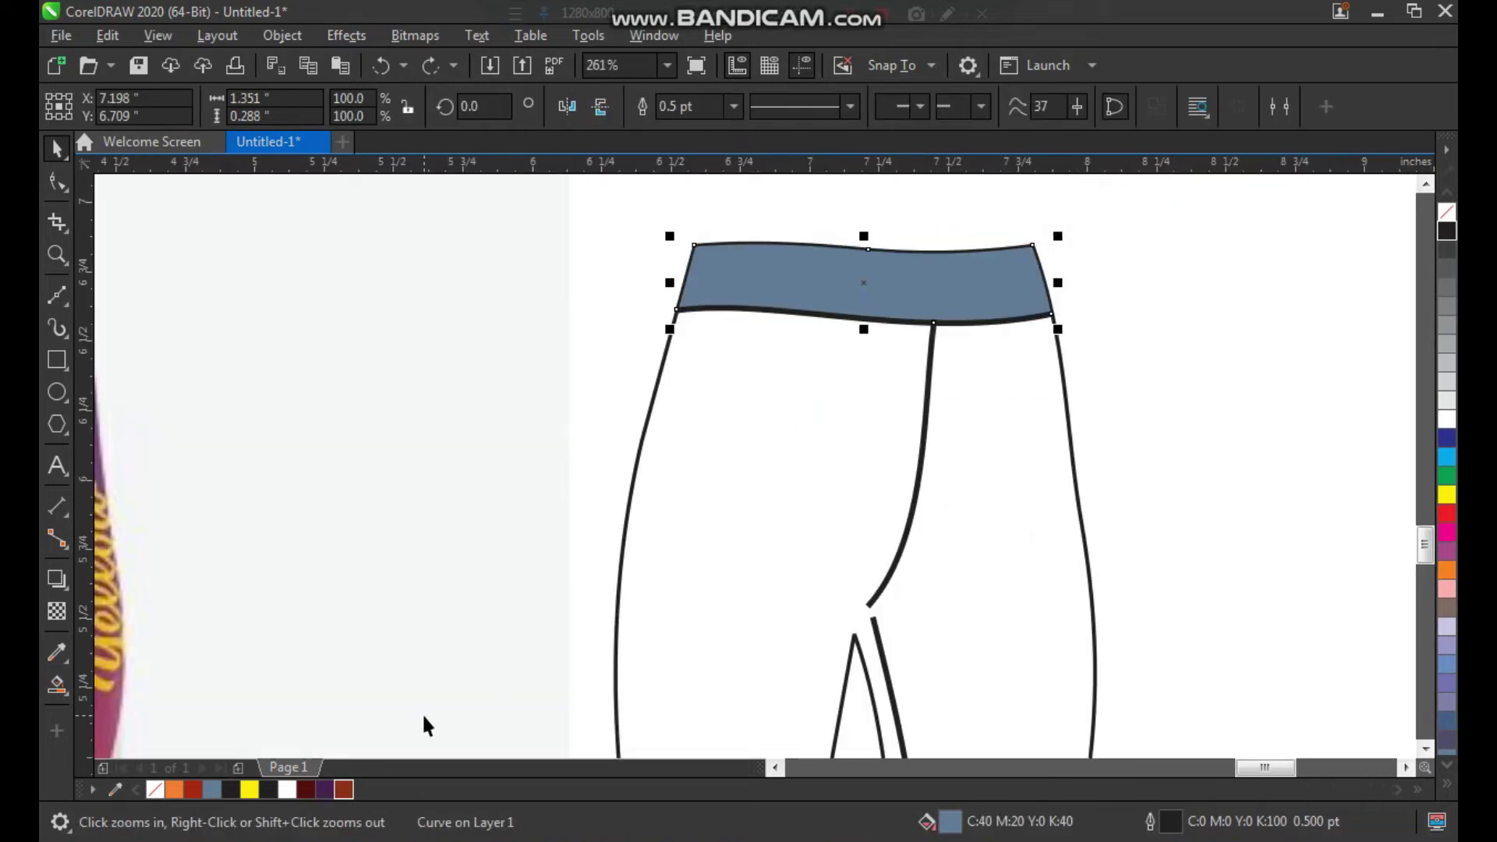
{"action": "left_click", "coordinate": [333, 789]}
Copy the purple-to-orange gradient fill from the sample colour bar onto the separate leggings outline.
{"action": "left_click", "coordinate": [733, 438]}
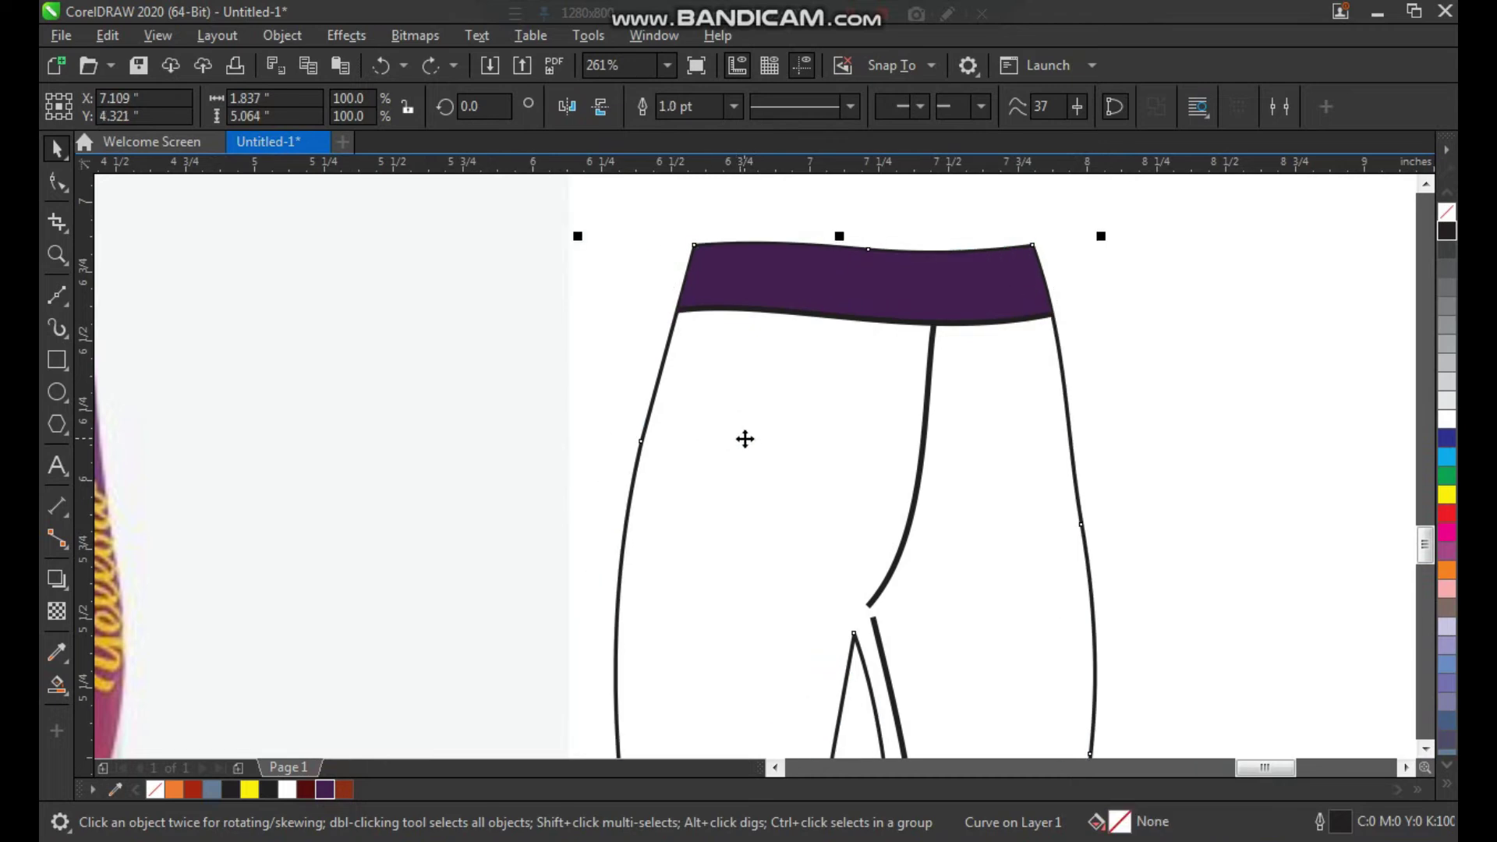
{"action": "scroll", "coordinate": [741, 434], "scroll_direction": "down", "scroll_amount": 6}
{"action": "left_click_drag", "start_coordinate": [945, 274], "coordinate": [561, 668]}
{"action": "left_click", "coordinate": [157, 35]}
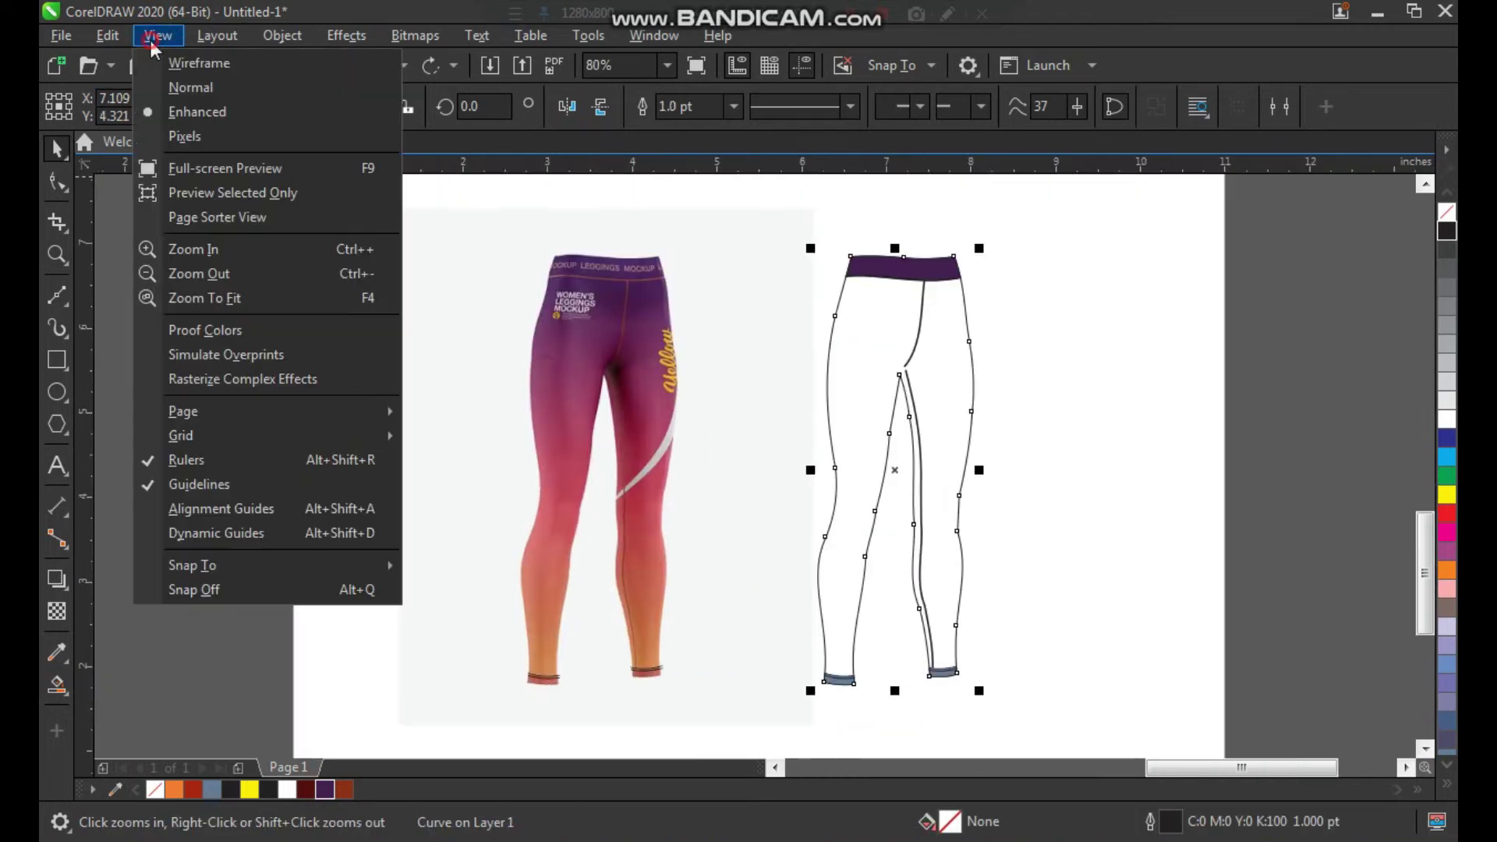
{"action": "mouse_move", "coordinate": [107, 35]}
{"action": "left_click", "coordinate": [184, 191]}
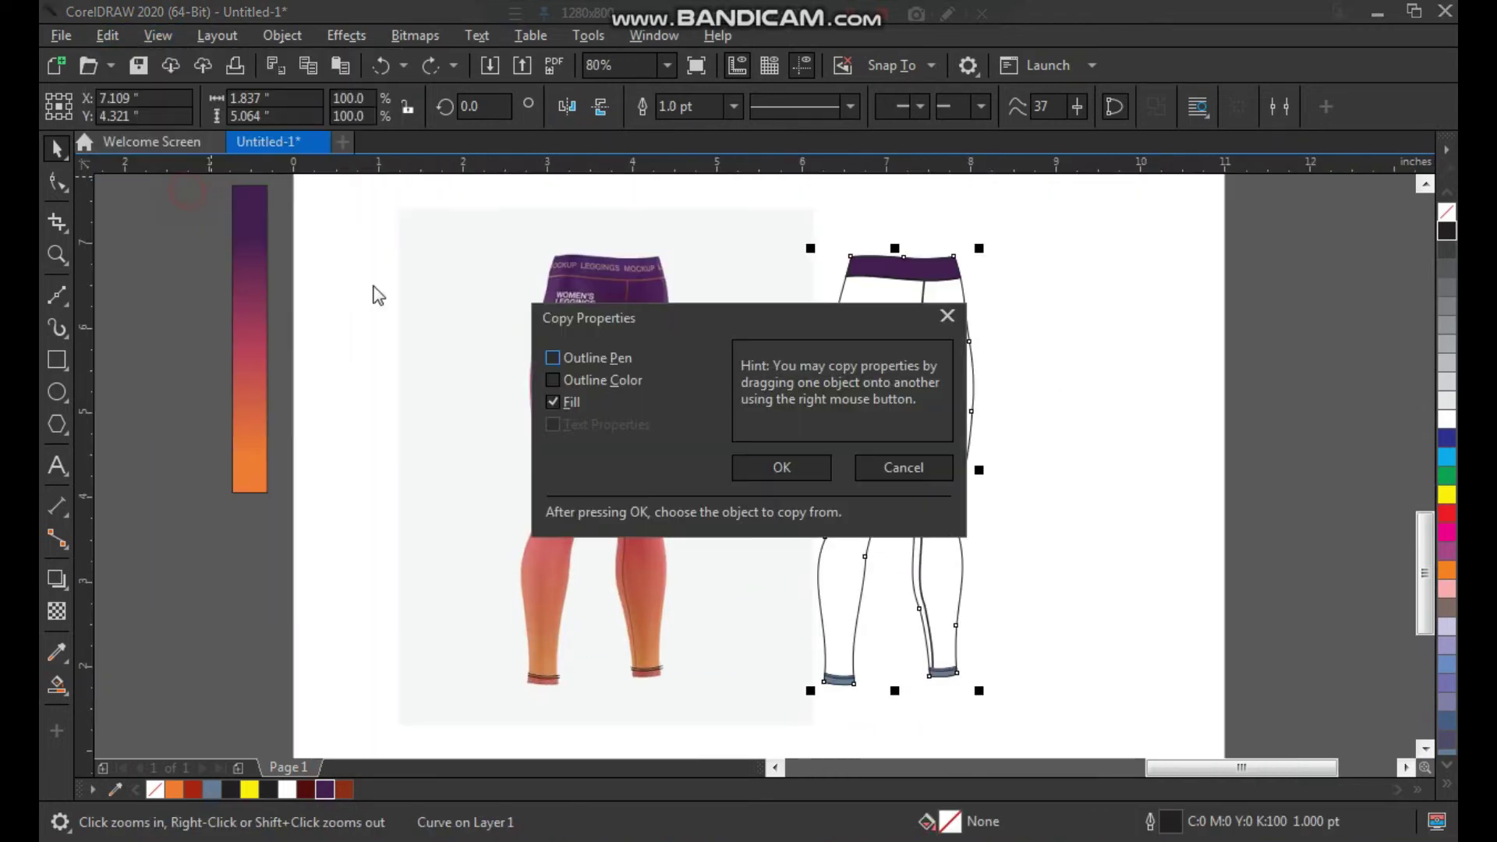
{"action": "left_click", "coordinate": [807, 475]}
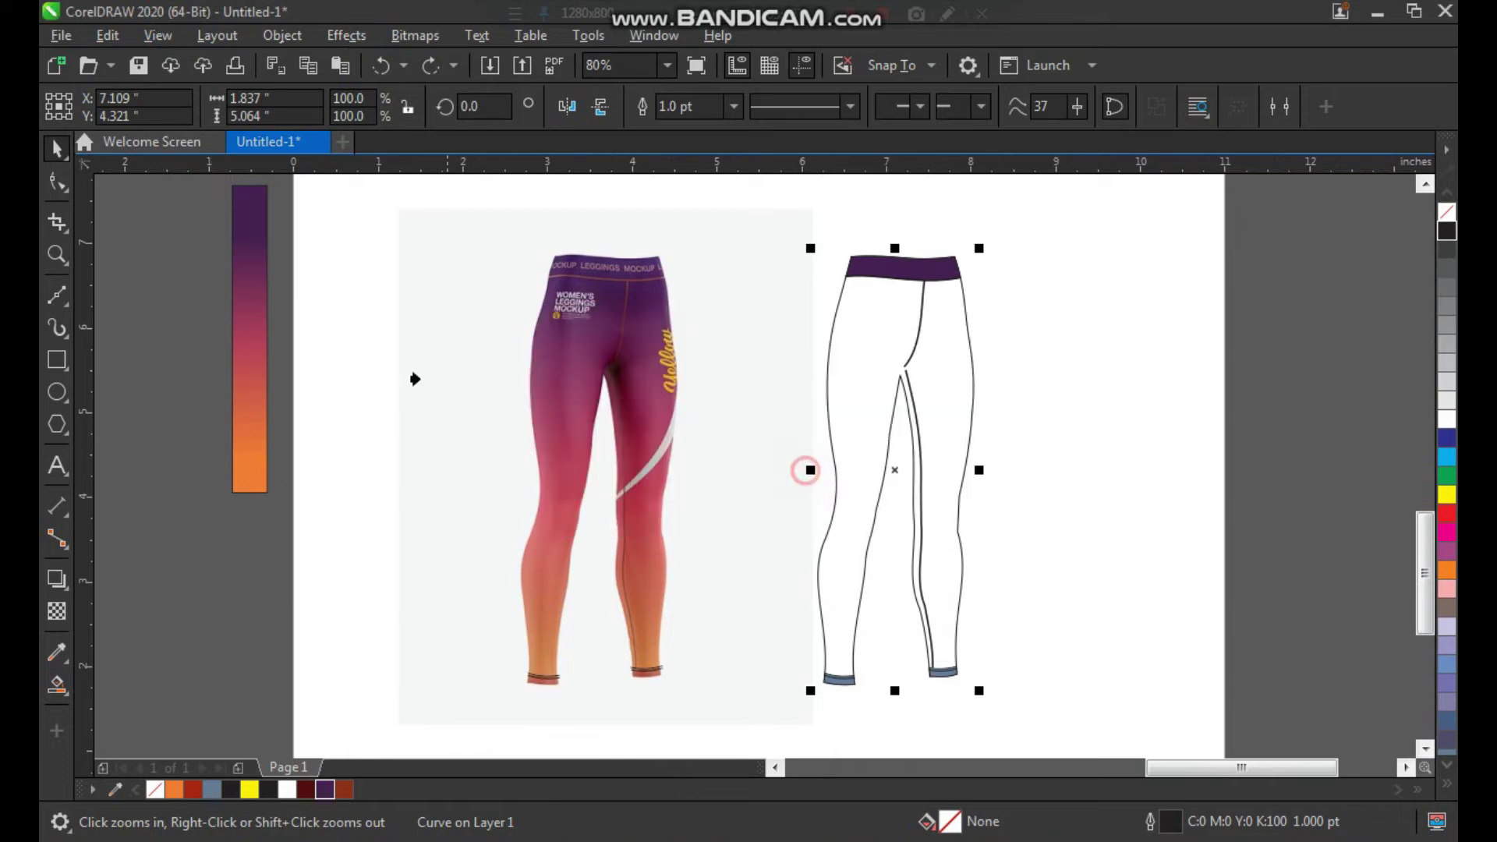
{"action": "left_click", "coordinate": [228, 327]}
{"action": "left_click", "coordinate": [387, 414]}
Colour the waist, front and inner-leg seam group's lines rust brown (R138 G46 B21).
{"action": "scroll", "coordinate": [984, 499], "scroll_direction": "up", "scroll_amount": 1}
{"action": "left_click", "coordinate": [935, 376]}
{"action": "key", "text": "F2"}
{"action": "left_click_drag", "start_coordinate": [1001, 184], "coordinate": [724, 455]}
{"action": "left_click", "coordinate": [793, 306]}
{"action": "key", "text": "F2"}
{"action": "left_click_drag", "start_coordinate": [764, 284], "coordinate": [951, 594]}
{"action": "key", "text": "F3"}
{"action": "right_click", "coordinate": [345, 790]}
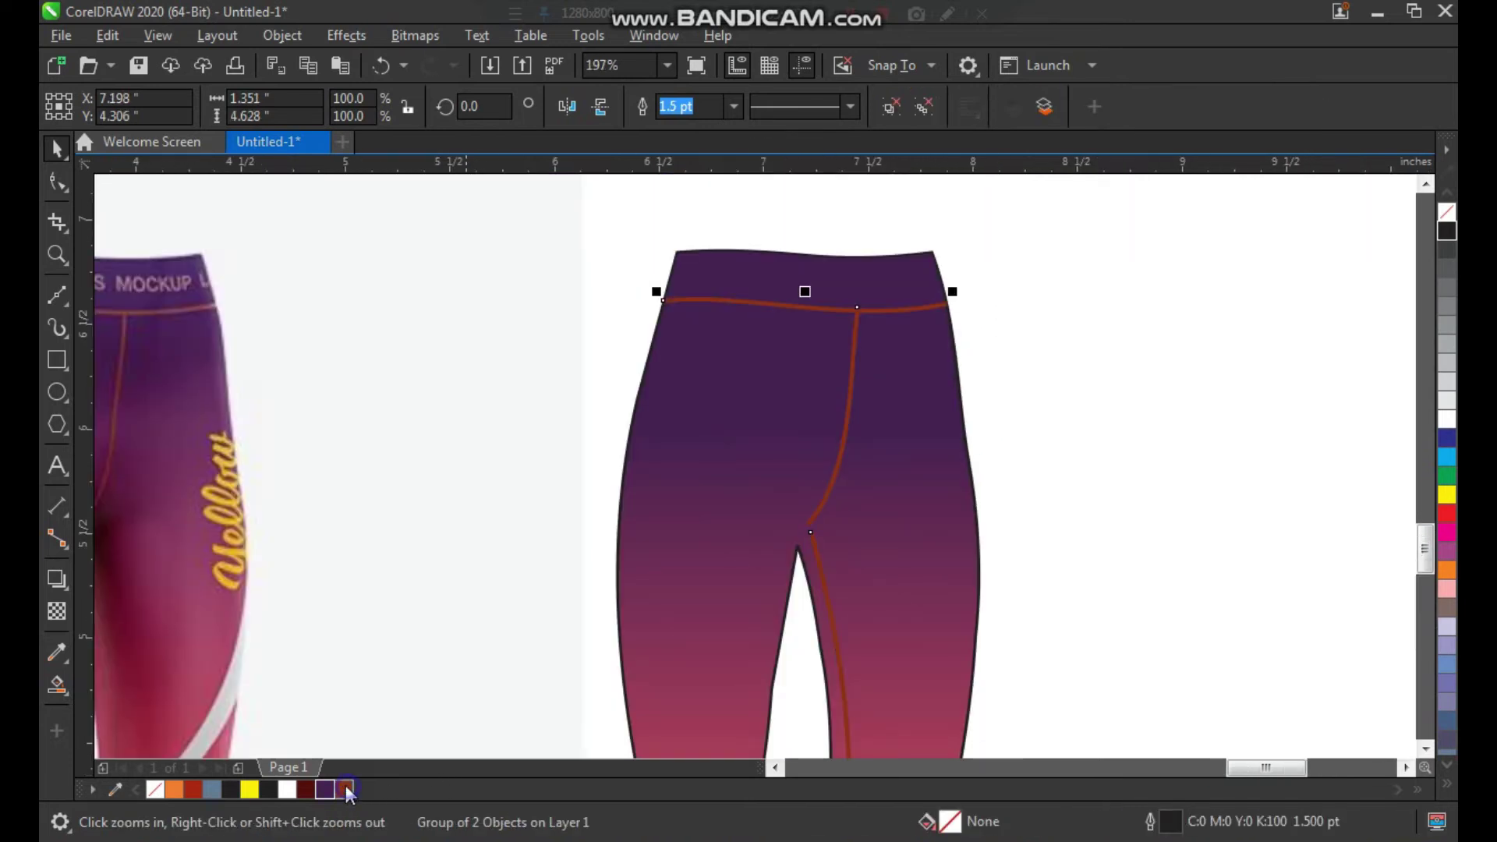
Remove the outline from the gradient-filled leggings body.
{"action": "scroll", "coordinate": [686, 438], "scroll_direction": "down", "scroll_amount": 1}
{"action": "key", "text": "F2"}
{"action": "left_click_drag", "start_coordinate": [918, 292], "coordinate": [421, 819]}
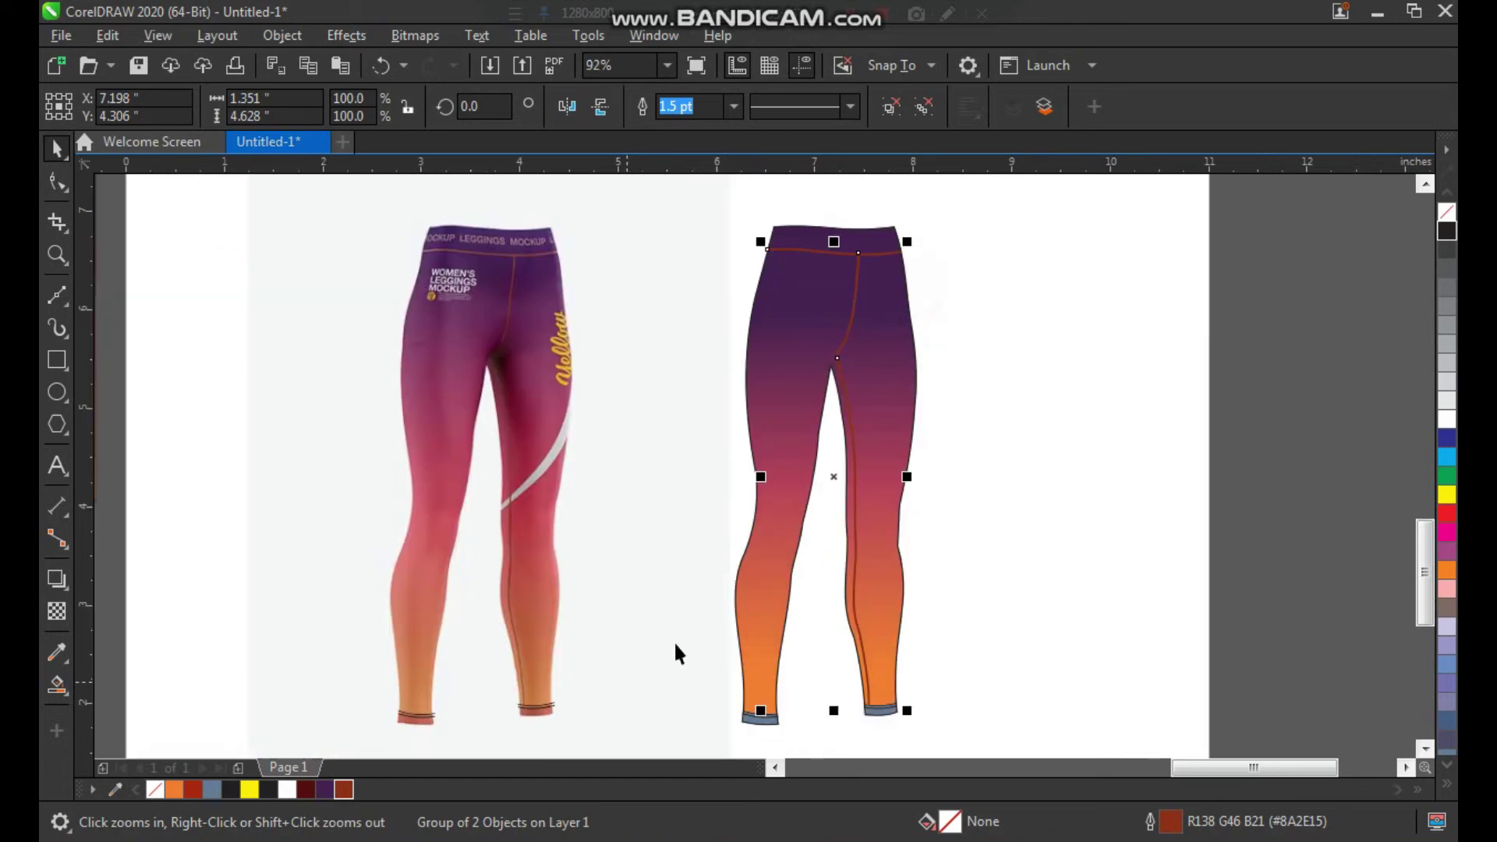
{"action": "left_click", "coordinate": [894, 424]}
{"action": "key", "text": "shift+F2"}
{"action": "right_click", "coordinate": [1447, 212]}
{"action": "left_click", "coordinate": [1073, 364]}
Draw a closed triangular Bézier shape about 0.26 inches wide and 1 inch tall over the dark crotch shadow in the reference image.
{"action": "scroll", "coordinate": [853, 422], "scroll_direction": "down", "scroll_amount": 2}
{"action": "key", "text": "F2"}
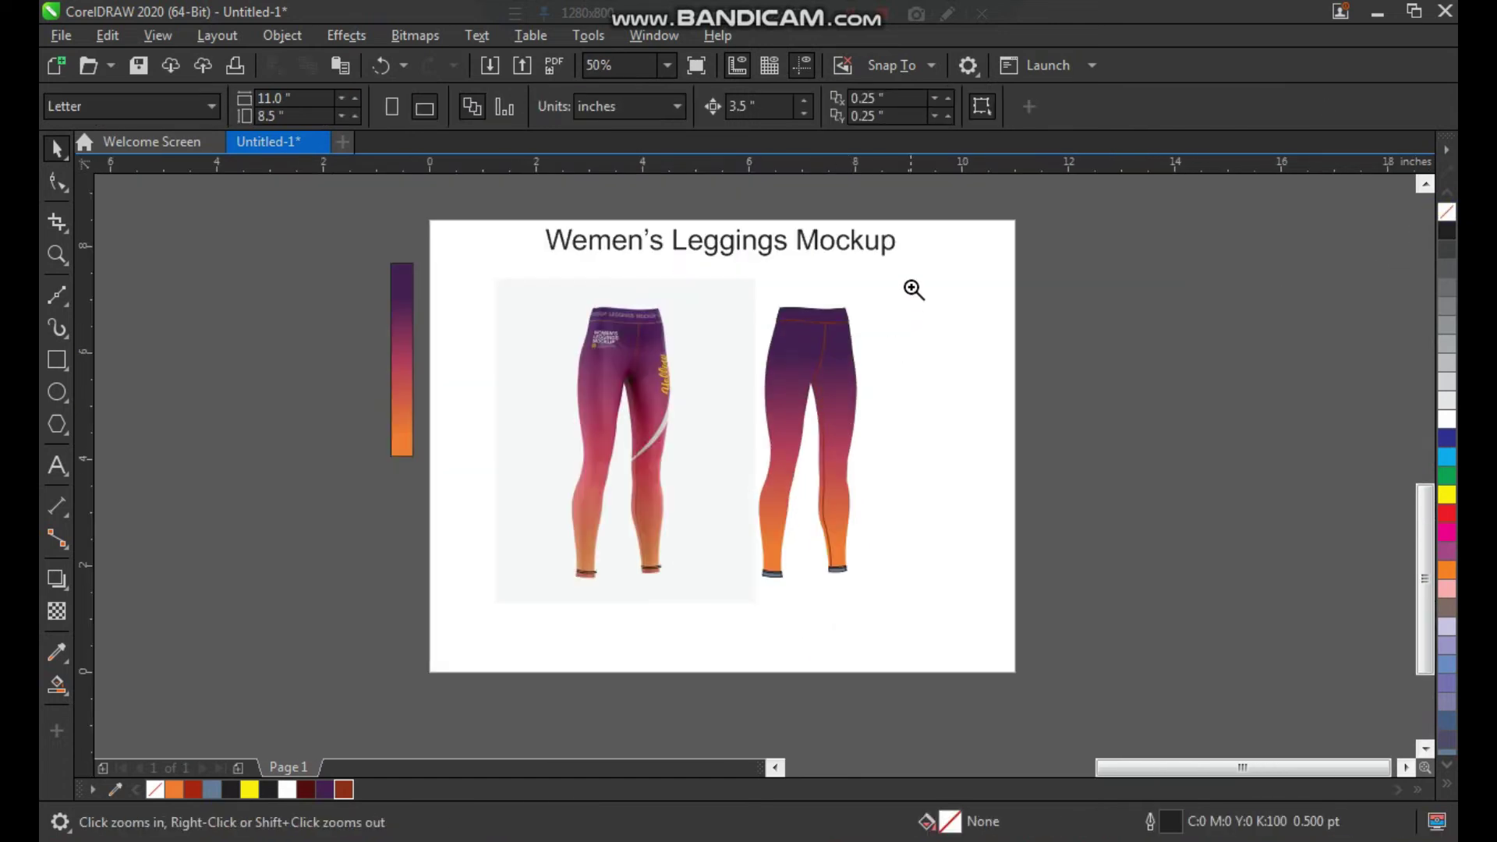
{"action": "left_click_drag", "start_coordinate": [911, 290], "coordinate": [557, 623]}
{"action": "key", "text": "F2"}
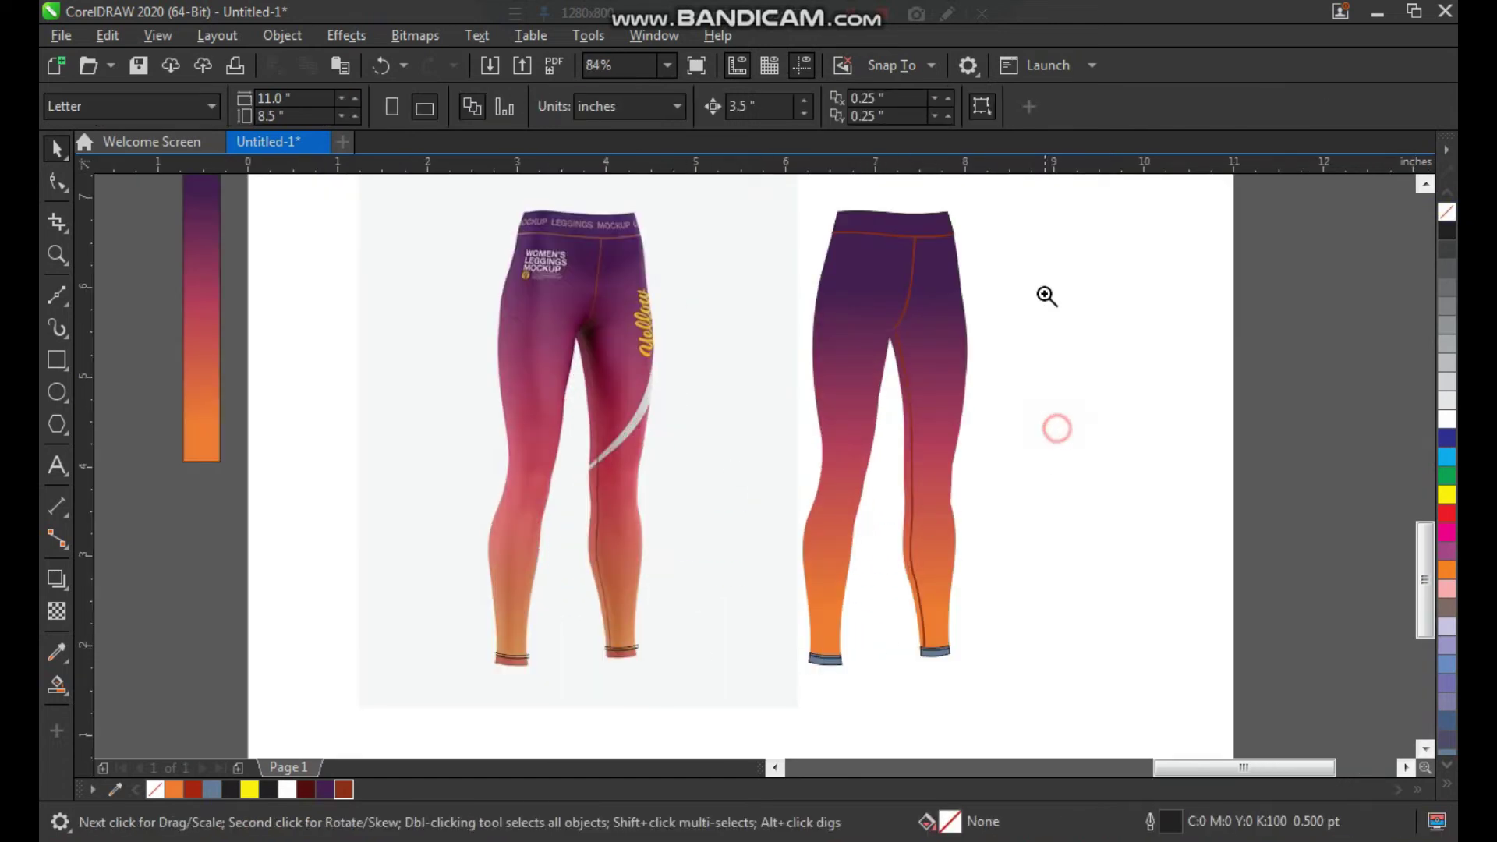
{"action": "left_click_drag", "start_coordinate": [1056, 191], "coordinate": [509, 670]}
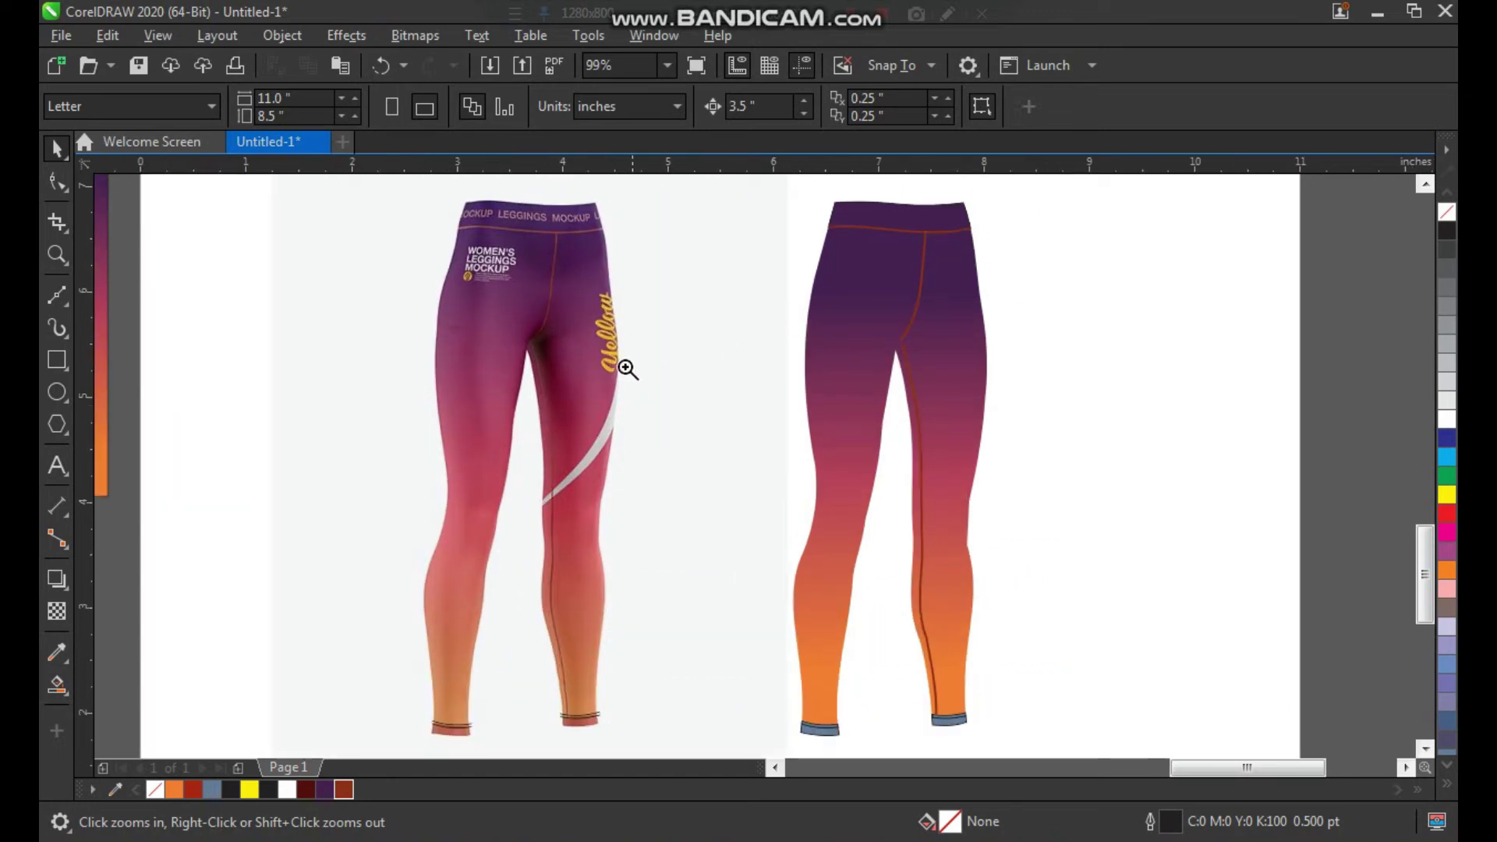
{"action": "left_click_drag", "start_coordinate": [476, 282], "coordinate": [605, 474]}
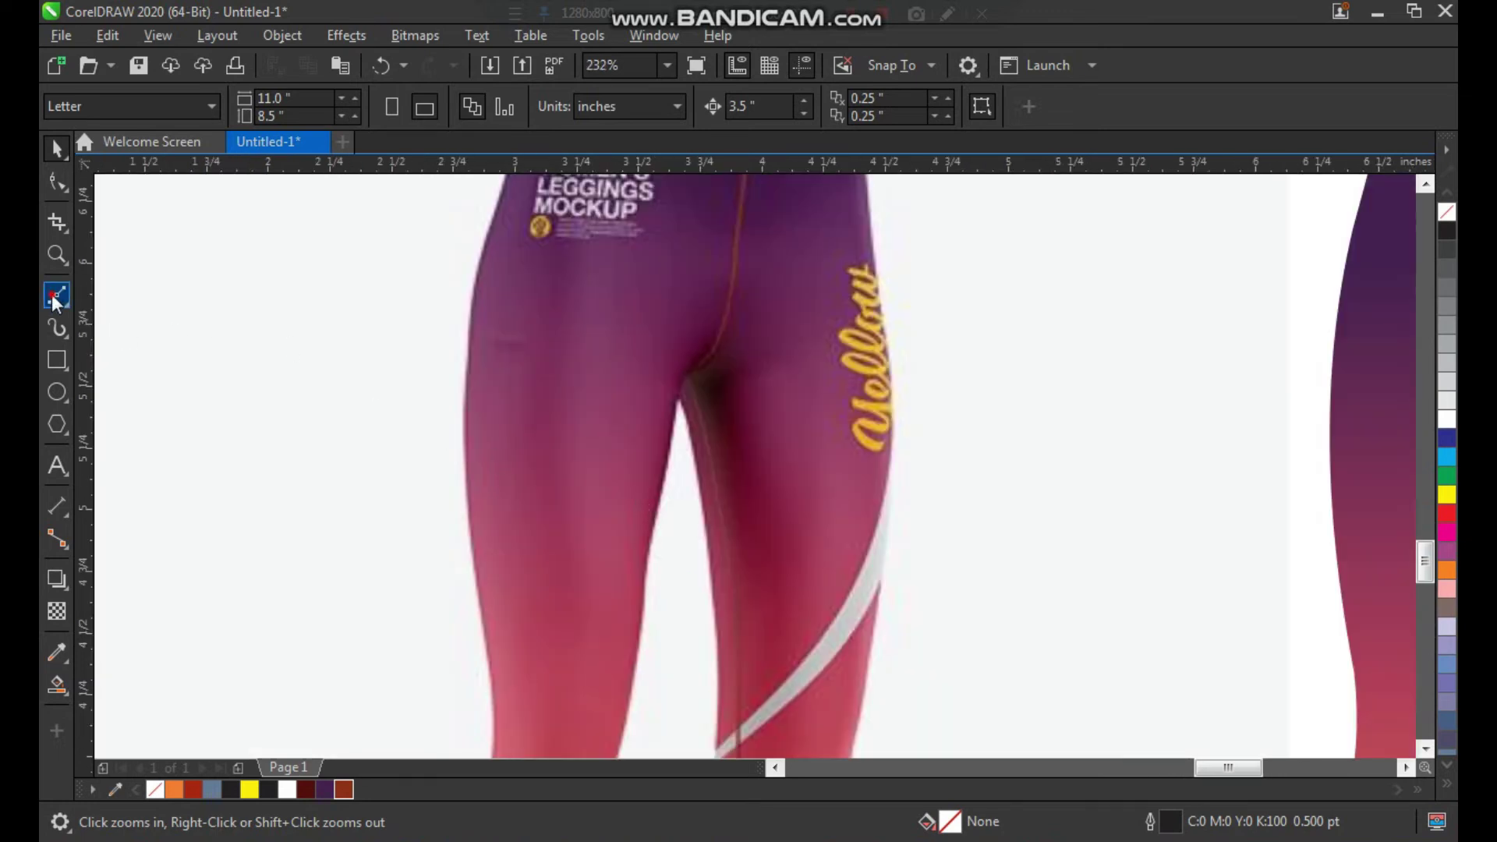
{"action": "left_click", "coordinate": [53, 297]}
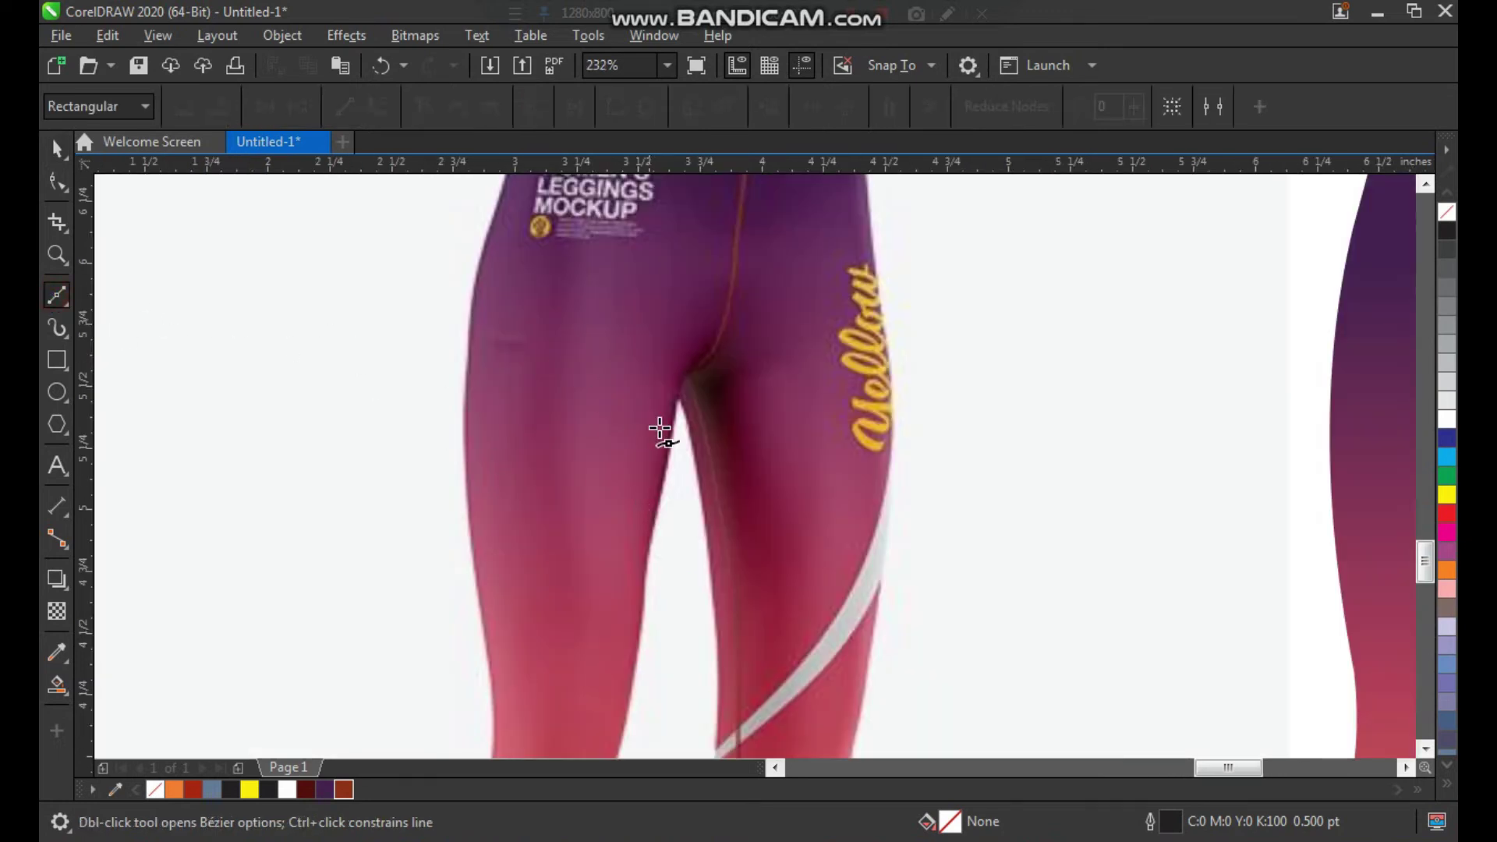
{"action": "left_click", "coordinate": [743, 370]}
{"action": "left_click", "coordinate": [678, 364]}
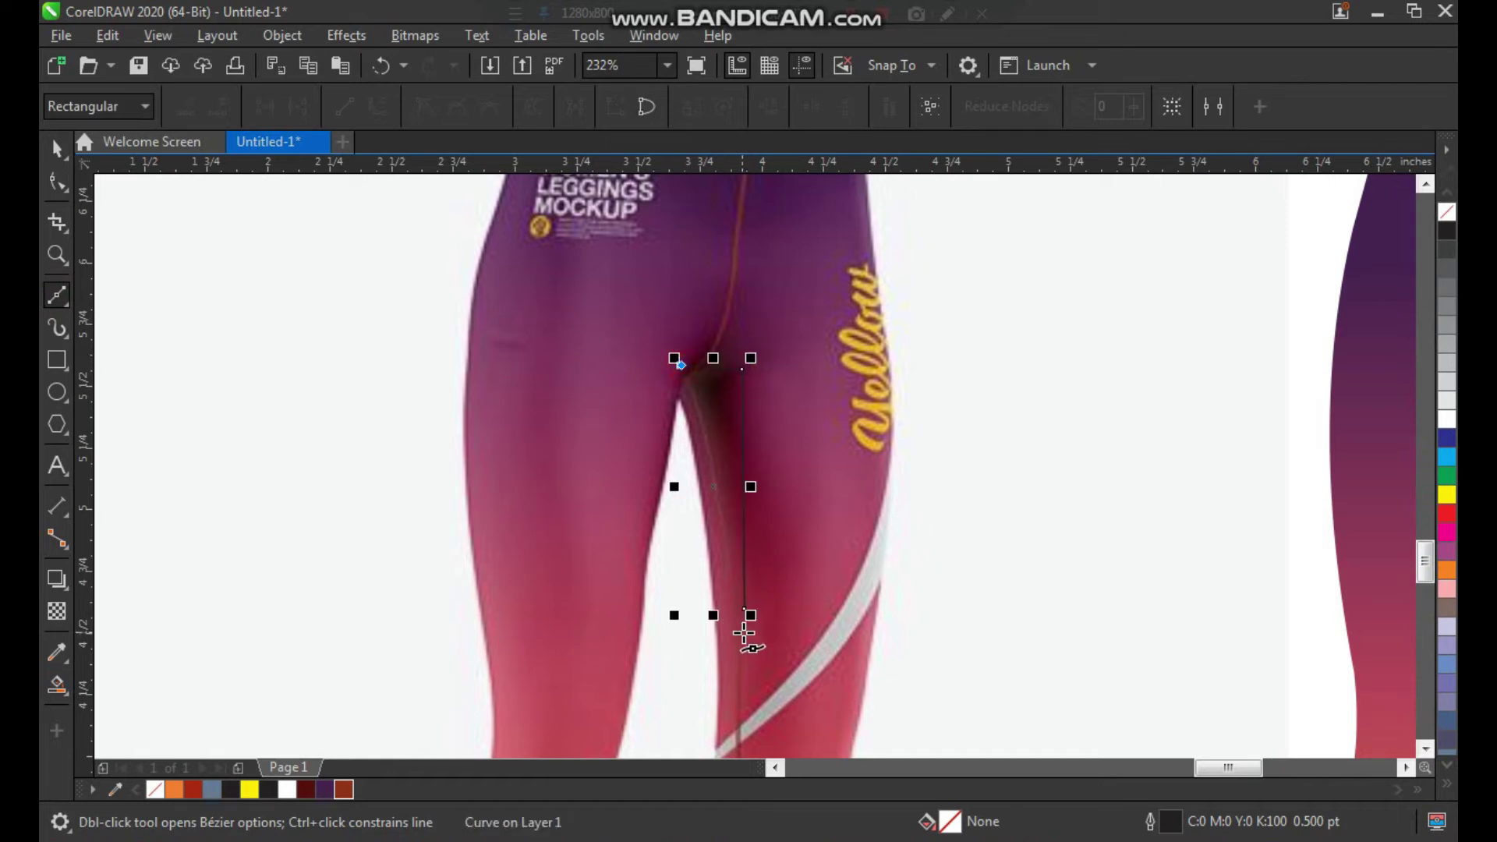
{"action": "left_click", "coordinate": [746, 610]}
{"action": "key", "text": "space"}
Convert the shadow triangle's sides to curves and bend its upper and inner edges to follow the shadow in the image.
{"action": "key", "text": "F2"}
{"action": "left_click_drag", "start_coordinate": [632, 320], "coordinate": [893, 700]}
{"action": "key", "text": "F10"}
{"action": "left_click_drag", "start_coordinate": [850, 224], "coordinate": [712, 361]}
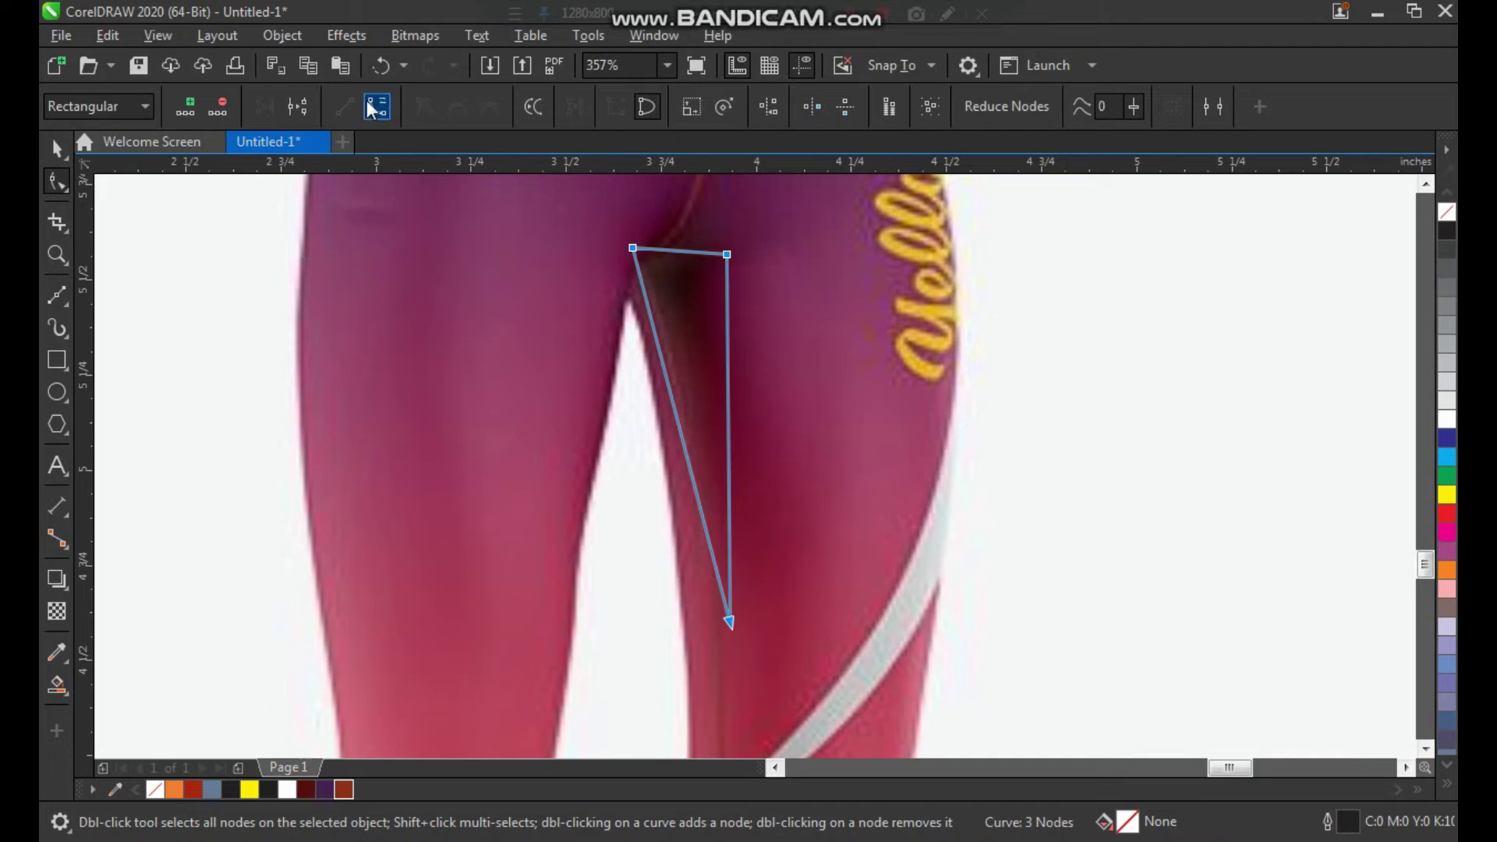
{"action": "left_click", "coordinate": [371, 109]}
{"action": "key", "text": "F2"}
{"action": "left_click_drag", "start_coordinate": [534, 378], "coordinate": [828, 190]}
{"action": "left_click_drag", "start_coordinate": [746, 365], "coordinate": [889, 658]}
{"action": "scroll", "coordinate": [788, 390], "scroll_direction": "down", "scroll_amount": 3}
{"action": "key", "text": "F2"}
{"action": "left_click_drag", "start_coordinate": [711, 488], "coordinate": [732, 472]}
{"action": "key", "text": "space"}
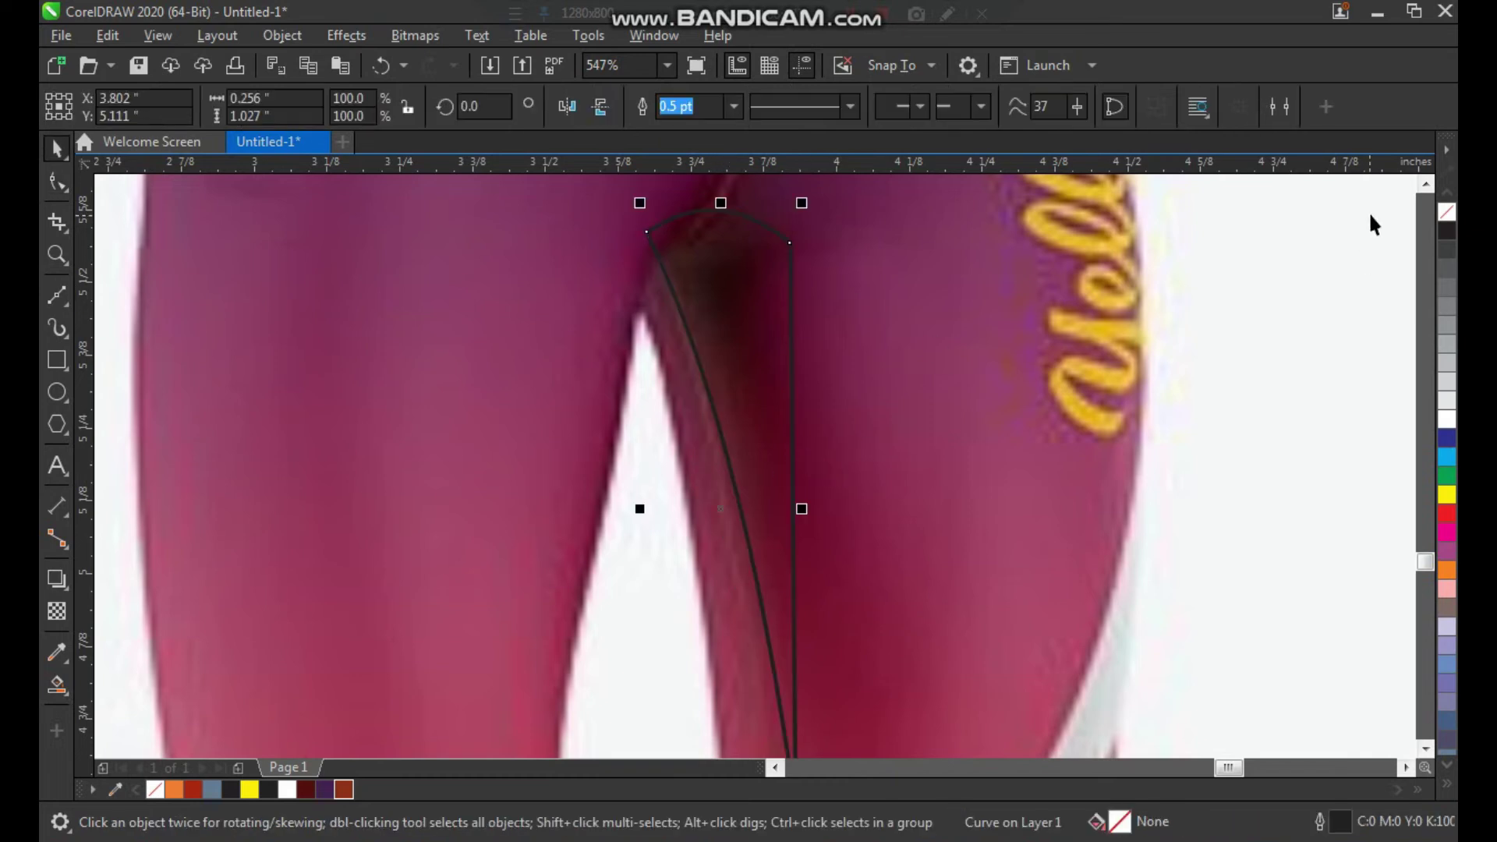
Fill the crotch shadow shape with black, remove its outline and shift it 3.5 inches right onto the vector leggings.
{"action": "left_click", "coordinate": [1447, 234]}
{"action": "right_click", "coordinate": [1446, 213]}
{"action": "scroll", "coordinate": [627, 388], "scroll_direction": "down", "scroll_amount": 6}
{"action": "key", "text": "F2"}
{"action": "left_click_drag", "start_coordinate": [588, 279], "coordinate": [1009, 586]}
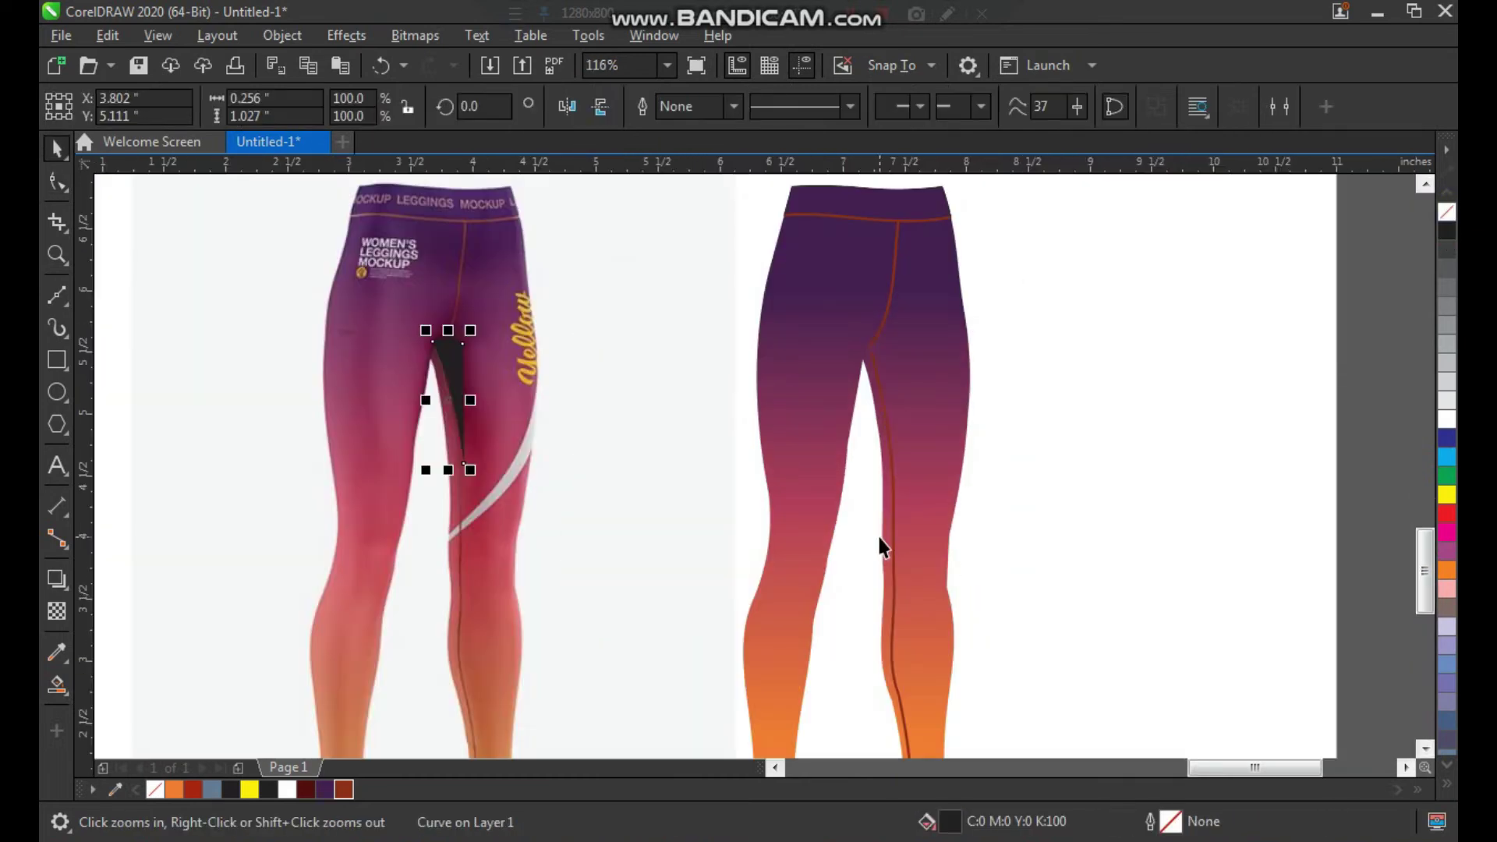
{"action": "left_click", "coordinate": [1132, 397]}
Convert the black crotch shadow shape on the vector leggings to a 300 dpi CMYK bitmap.
{"action": "scroll", "coordinate": [1133, 396], "scroll_direction": "down", "scroll_amount": 2}
{"action": "key", "text": "F2"}
{"action": "left_click_drag", "start_coordinate": [461, 267], "coordinate": [856, 640]}
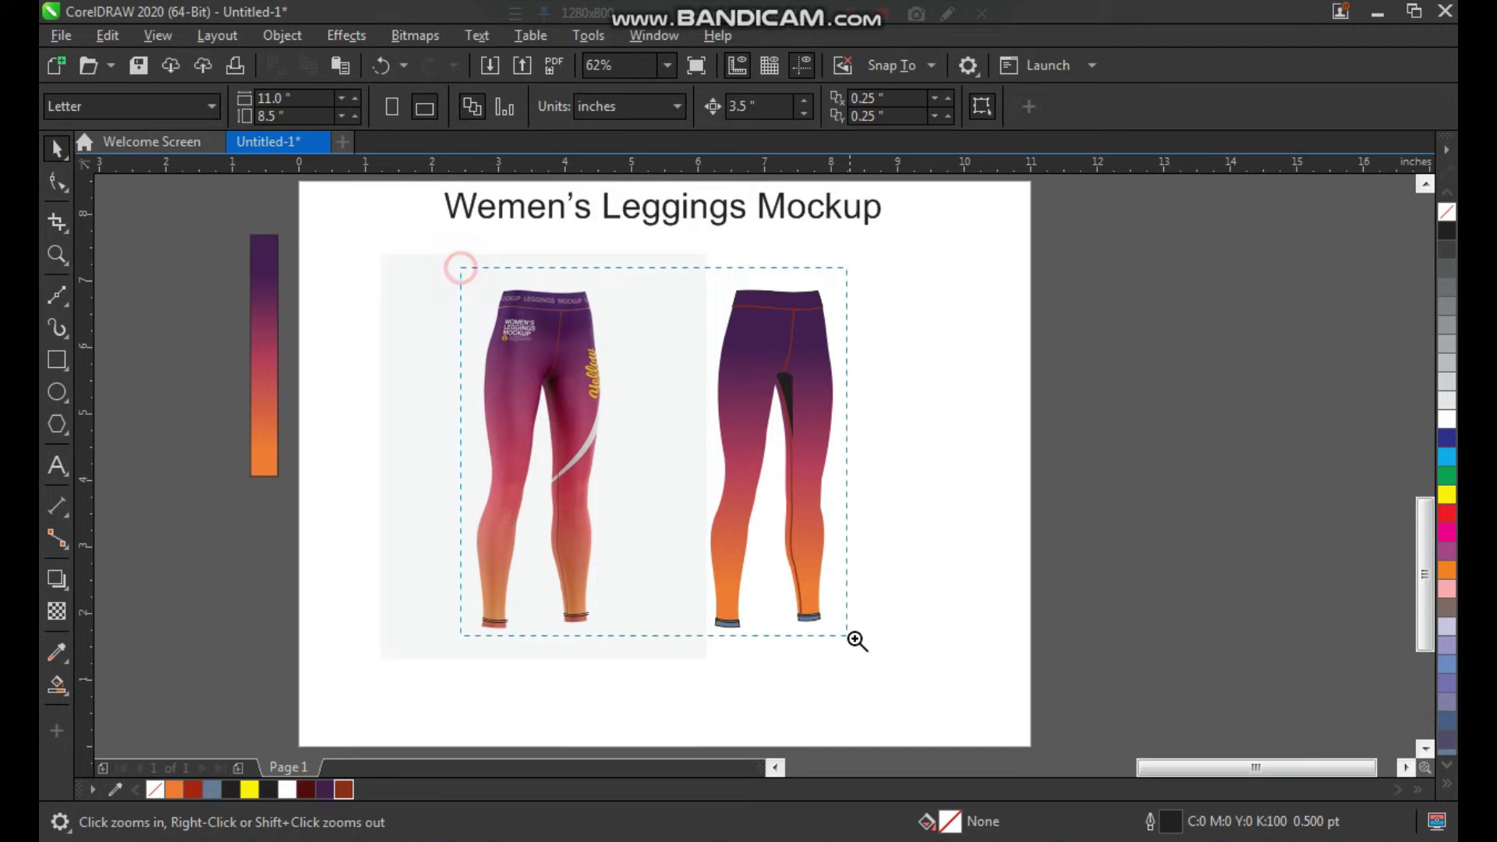
{"action": "left_click_drag", "start_coordinate": [465, 221], "coordinate": [694, 561]}
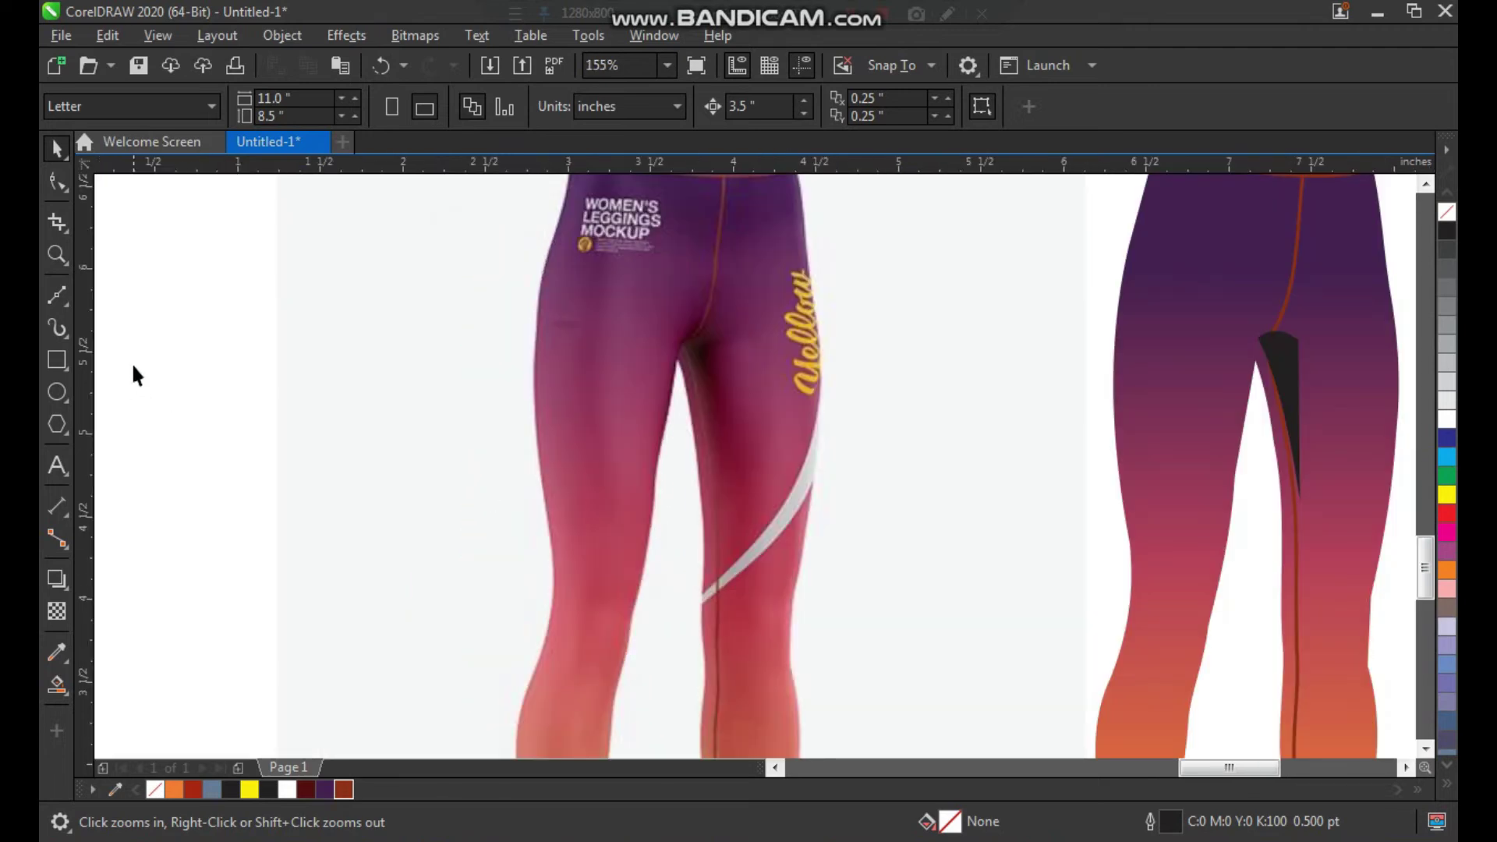
{"action": "left_click", "coordinate": [60, 304]}
{"action": "scroll", "coordinate": [841, 440], "scroll_direction": "down", "scroll_amount": 1}
{"action": "key", "text": "space"}
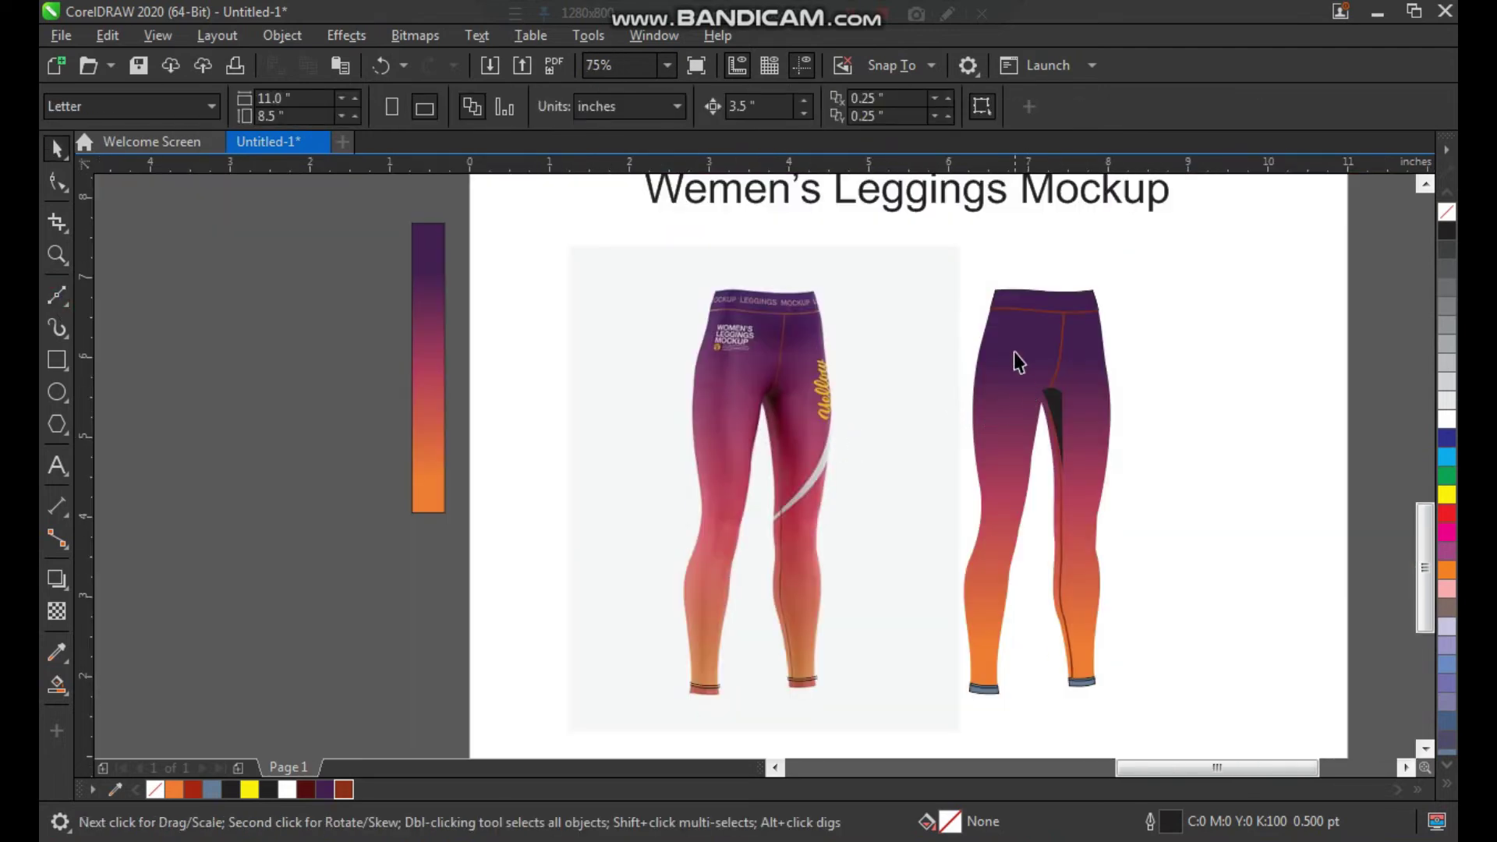
{"action": "key", "text": "F2"}
{"action": "left_click_drag", "start_coordinate": [1020, 347], "coordinate": [1136, 509]}
{"action": "left_click", "coordinate": [722, 351]}
{"action": "left_click", "coordinate": [414, 36]}
{"action": "left_click", "coordinate": [448, 63]}
{"action": "left_click", "coordinate": [774, 560]}
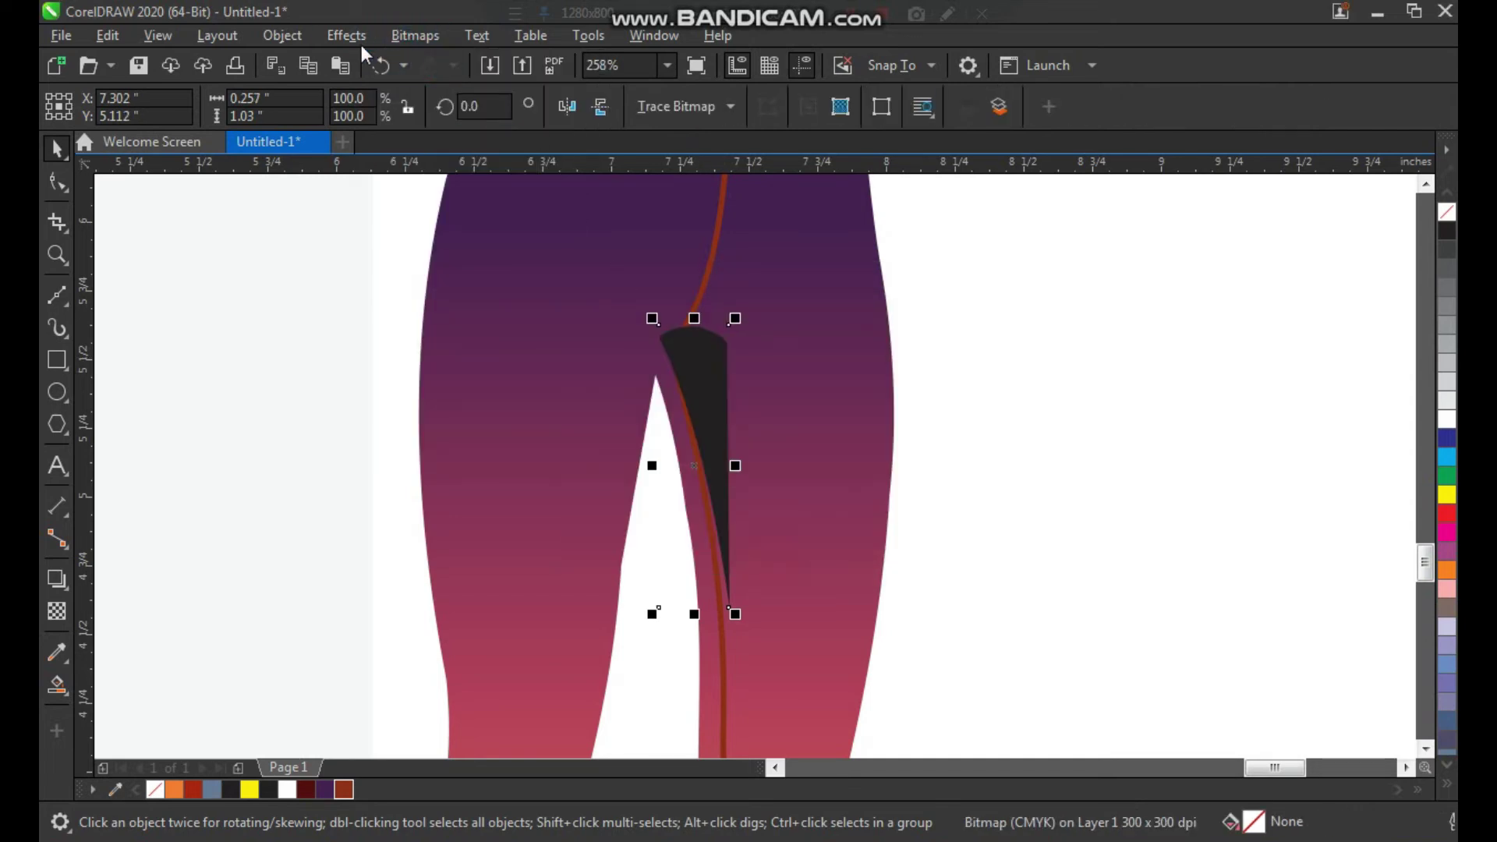
Apply a Gaussian blur with a radius of 16.9 pixels to the crotch shadow bitmap.
{"action": "left_click", "coordinate": [409, 37]}
{"action": "mouse_move", "coordinate": [361, 44]}
{"action": "mouse_move", "coordinate": [471, 169]}
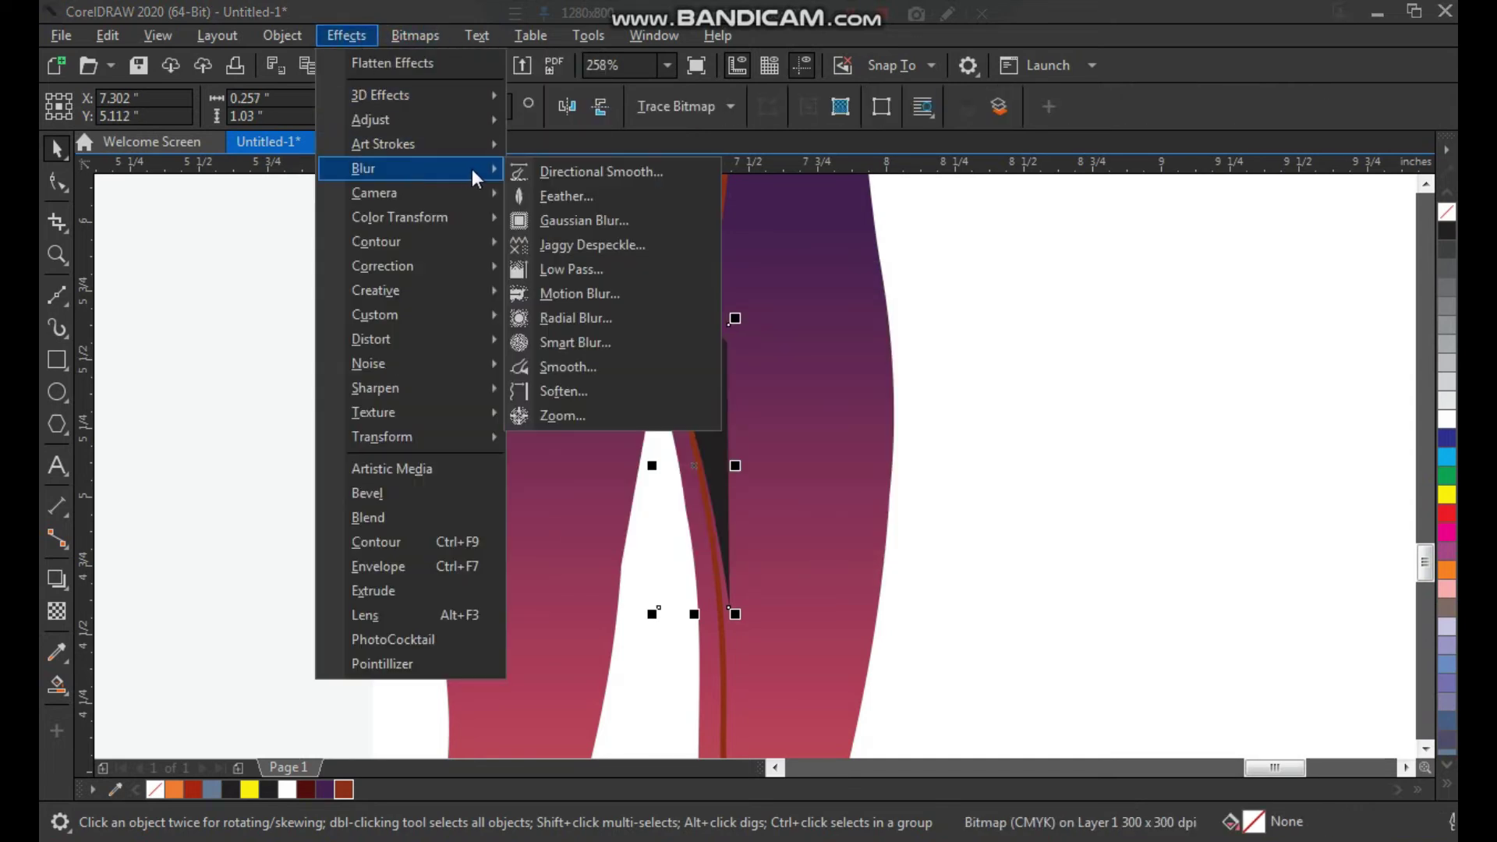
{"action": "left_click", "coordinate": [590, 221]}
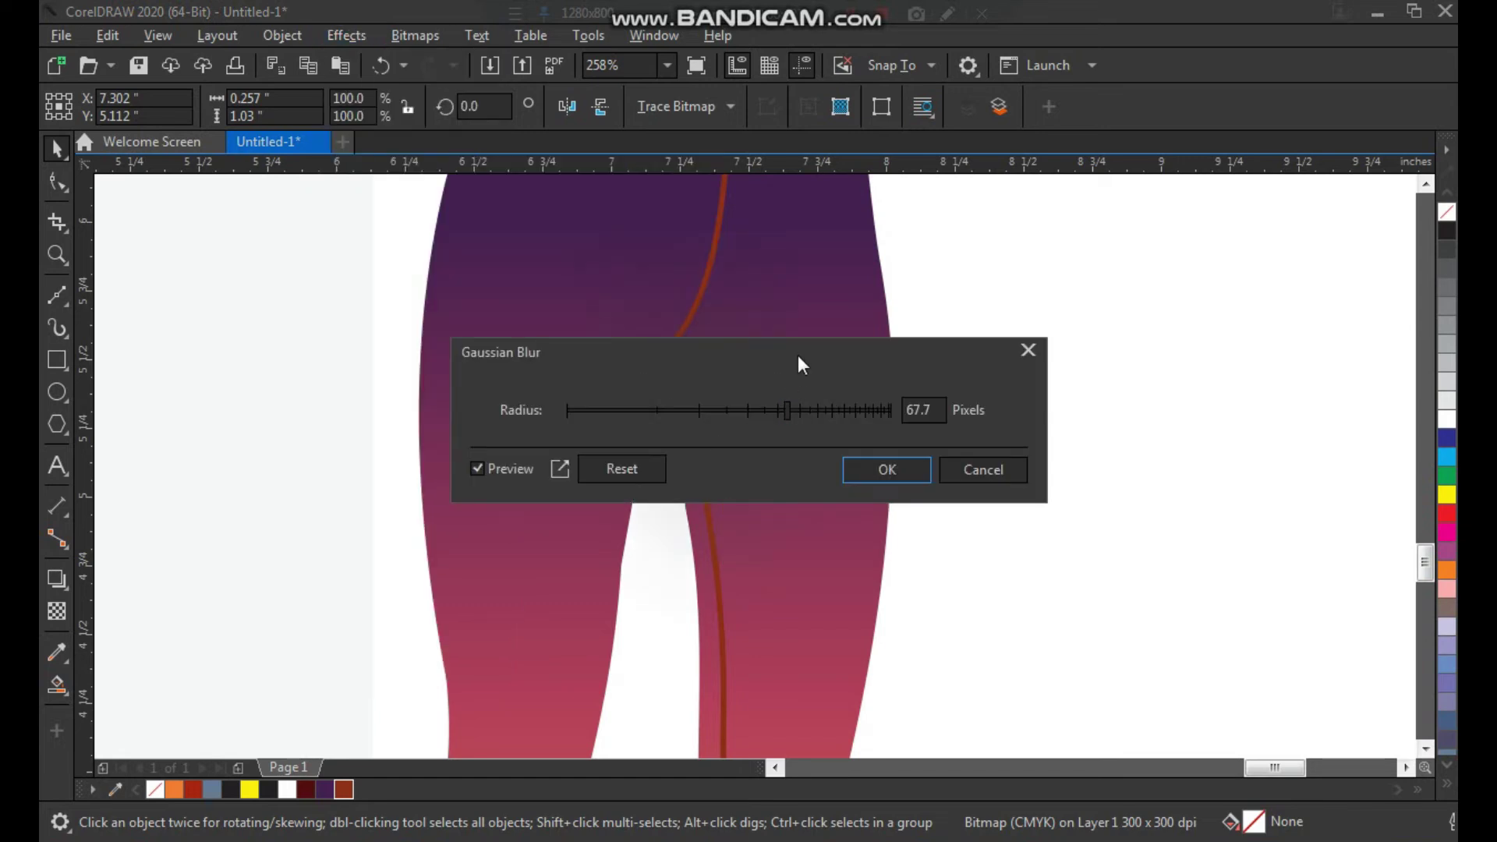
{"action": "left_click_drag", "start_coordinate": [770, 357], "coordinate": [1025, 131]}
{"action": "left_click", "coordinate": [1046, 195]}
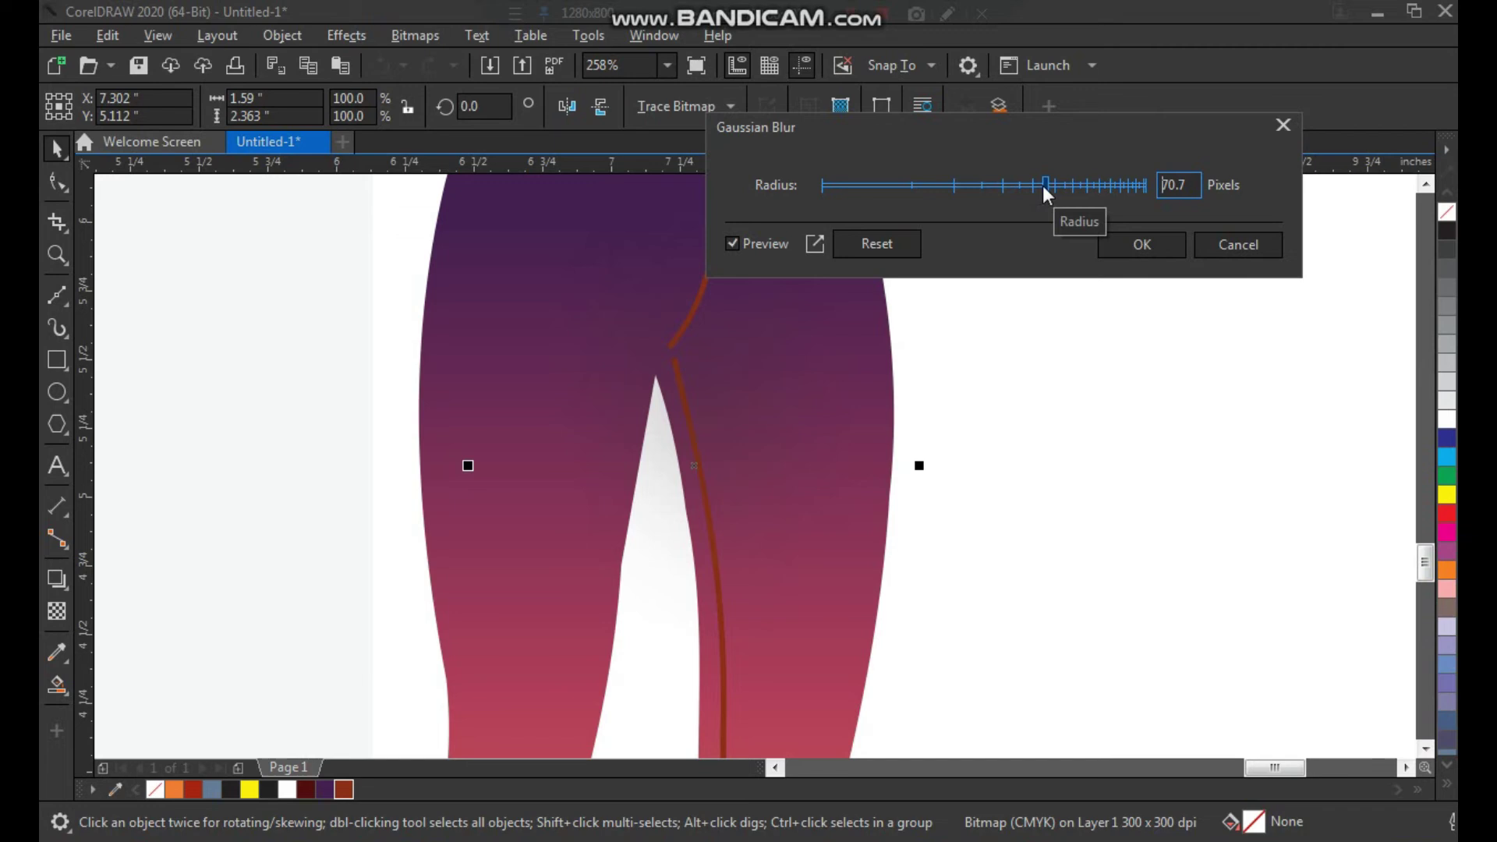
{"action": "left_click_drag", "start_coordinate": [1045, 185], "coordinate": [941, 186]}
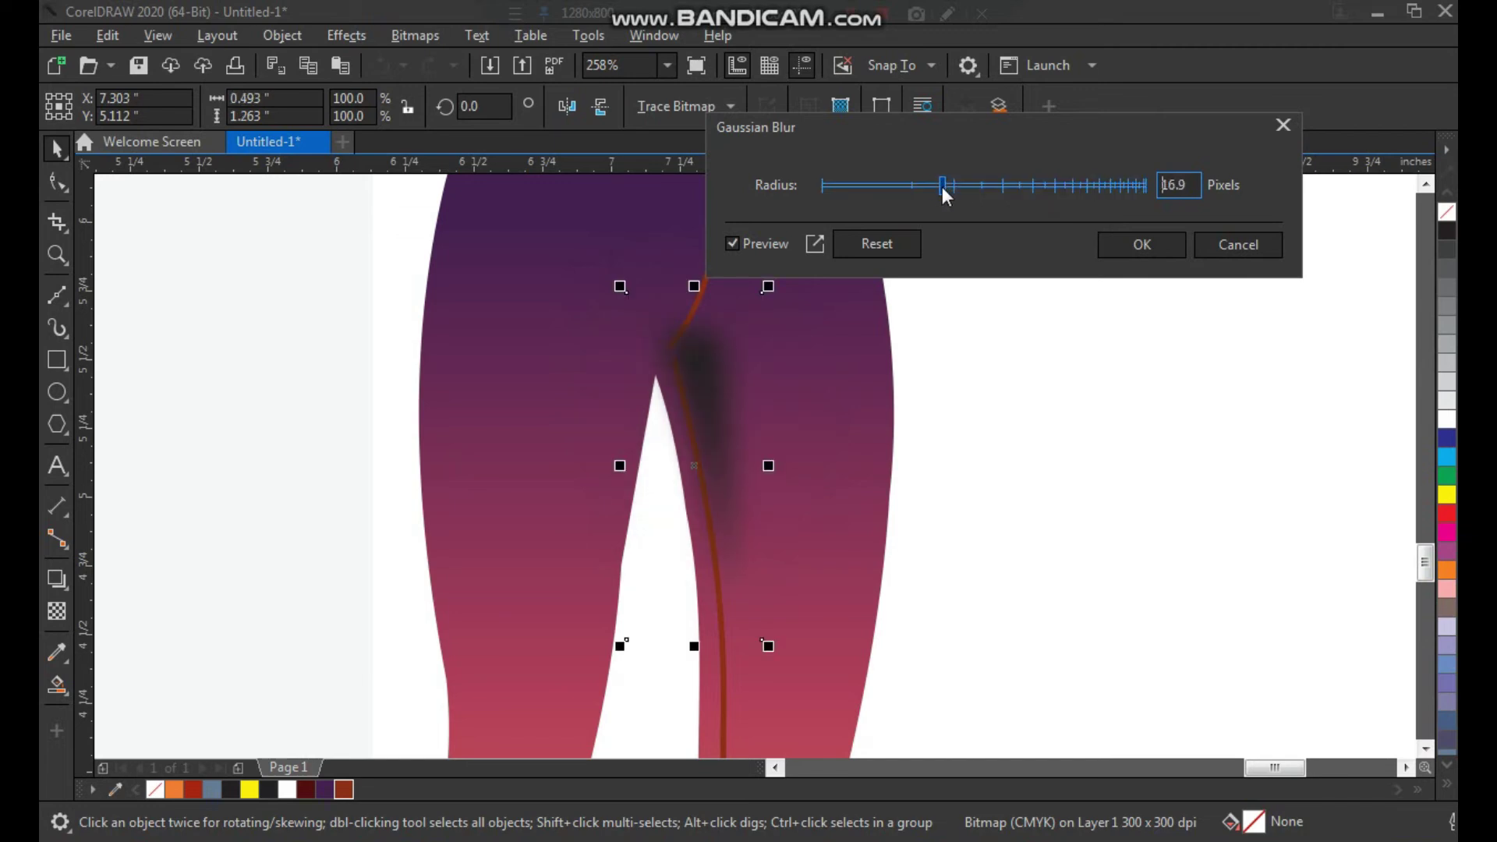
{"action": "left_click", "coordinate": [1162, 241]}
Bring the rust-brown seam group in front of the blurred crotch shadow, keeping it aligned with the leggings.
{"action": "scroll", "coordinate": [634, 312], "scroll_direction": "down", "scroll_amount": 1}
{"action": "key", "text": "F2"}
{"action": "left_click_drag", "start_coordinate": [466, 237], "coordinate": [970, 612]}
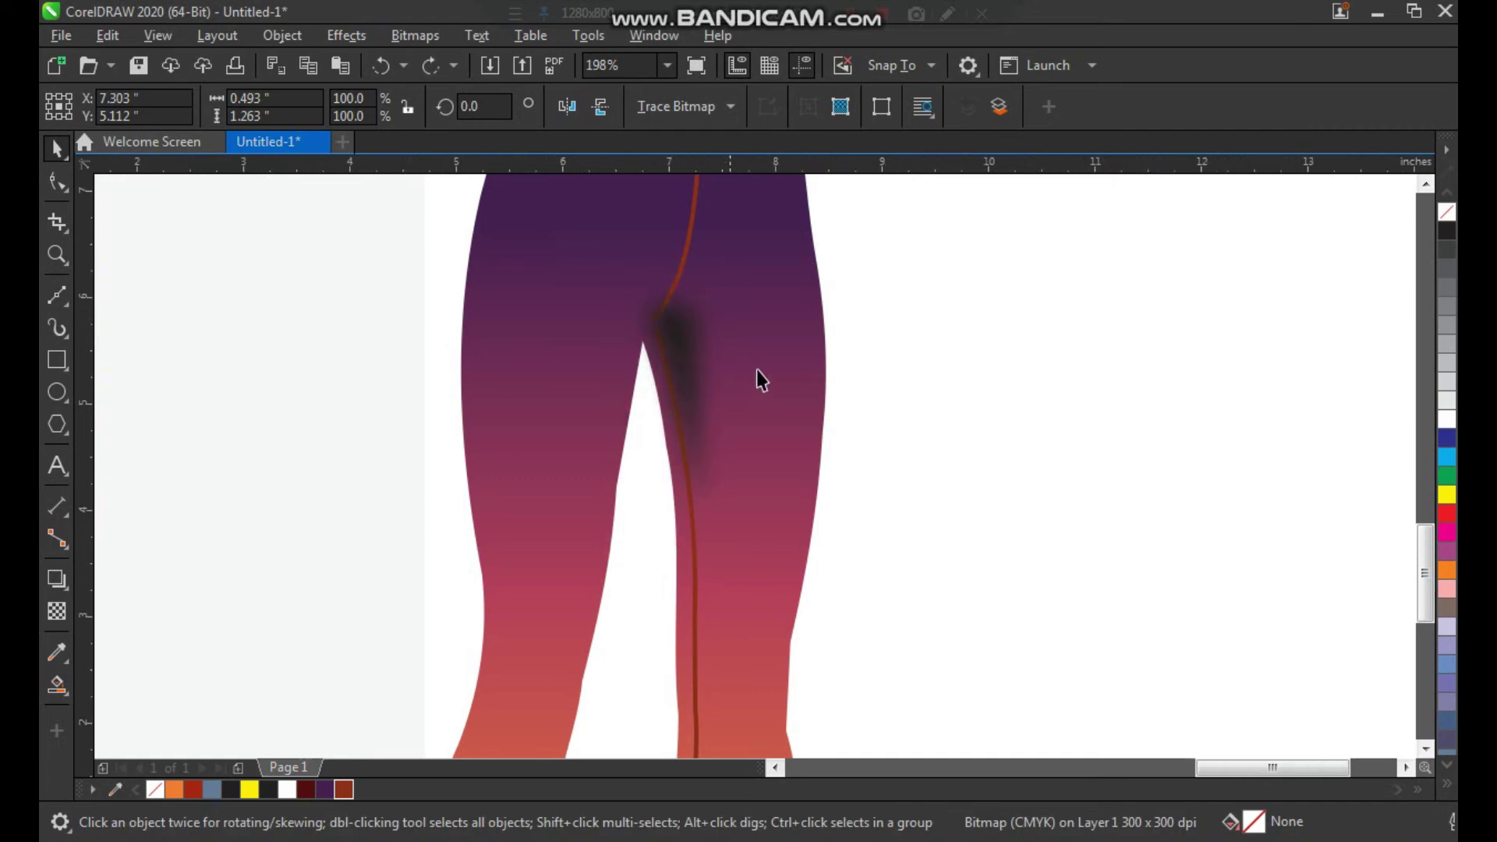
{"action": "scroll", "coordinate": [728, 372], "scroll_direction": "down", "scroll_amount": 3}
{"action": "scroll", "coordinate": [865, 413], "scroll_direction": "up", "scroll_amount": 2}
{"action": "scroll", "coordinate": [828, 491], "scroll_direction": "down", "scroll_amount": 3}
{"action": "left_click", "coordinate": [956, 371]}
{"action": "key", "text": "F2"}
{"action": "left_click_drag", "start_coordinate": [886, 255], "coordinate": [339, 740]}
{"action": "key", "text": "space"}
{"action": "left_click", "coordinate": [928, 260]}
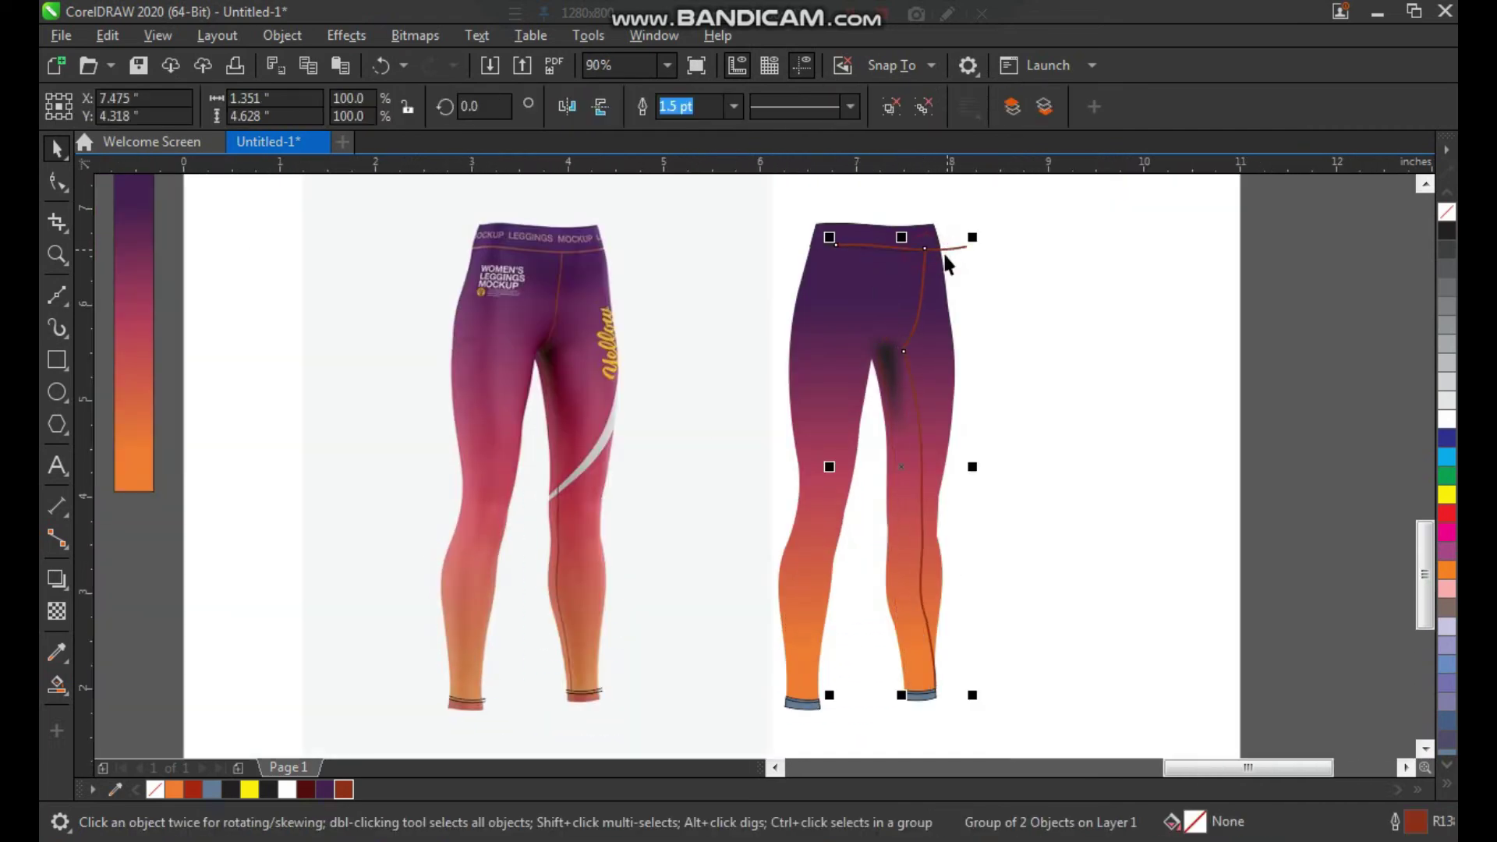
{"action": "left_click", "coordinate": [1043, 309]}
Compare the coloured vector leggings with the reference image for details still missing.
{"action": "key", "text": "F2"}
{"action": "left_click_drag", "start_coordinate": [1049, 204], "coordinate": [393, 746]}
{"action": "scroll", "coordinate": [554, 537], "scroll_direction": "down", "scroll_amount": 3}
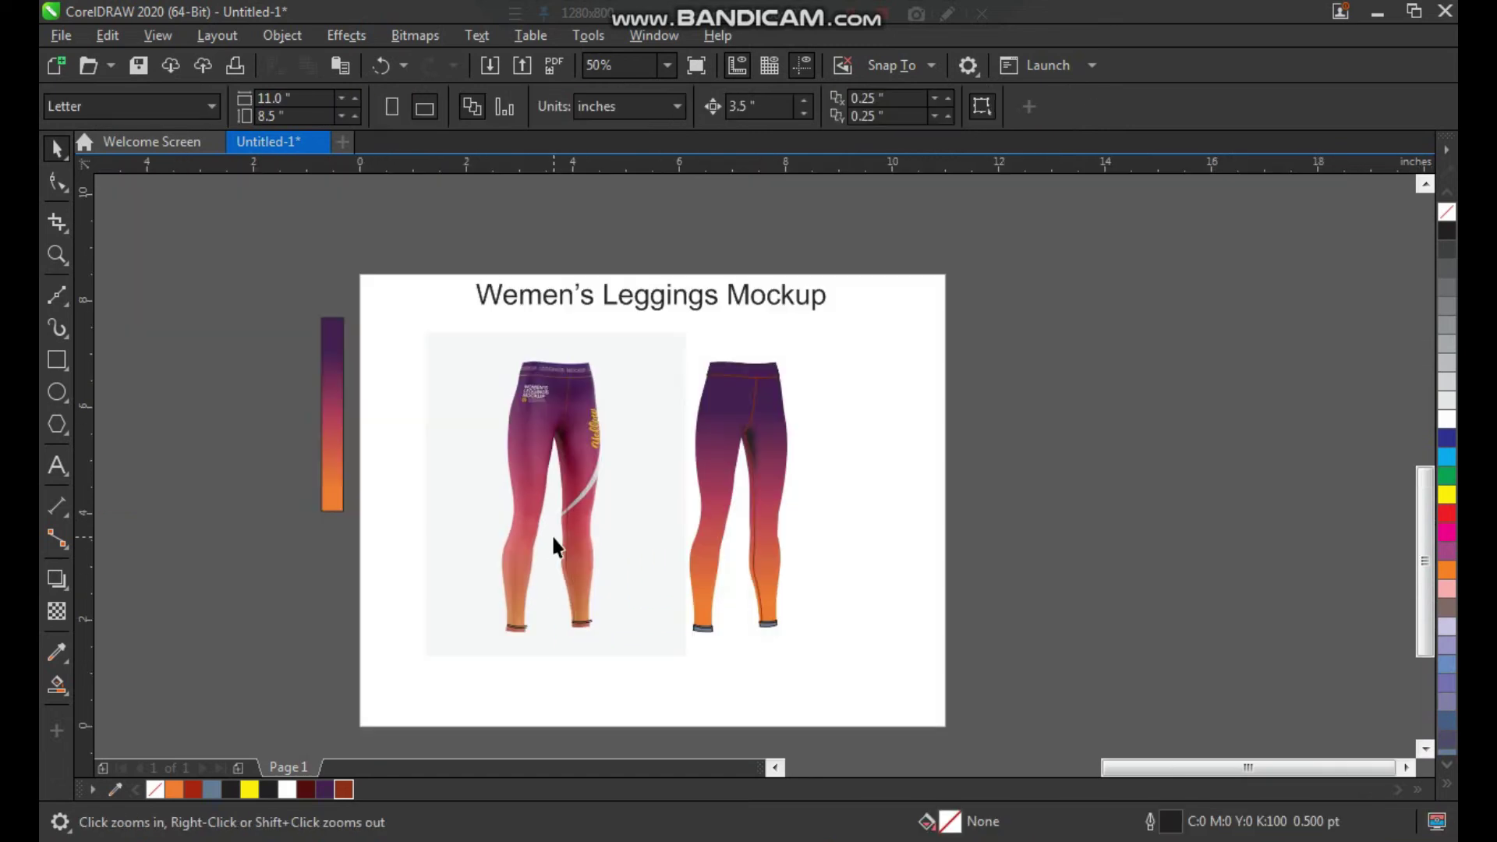
{"action": "left_click_drag", "start_coordinate": [466, 349], "coordinate": [921, 664]}
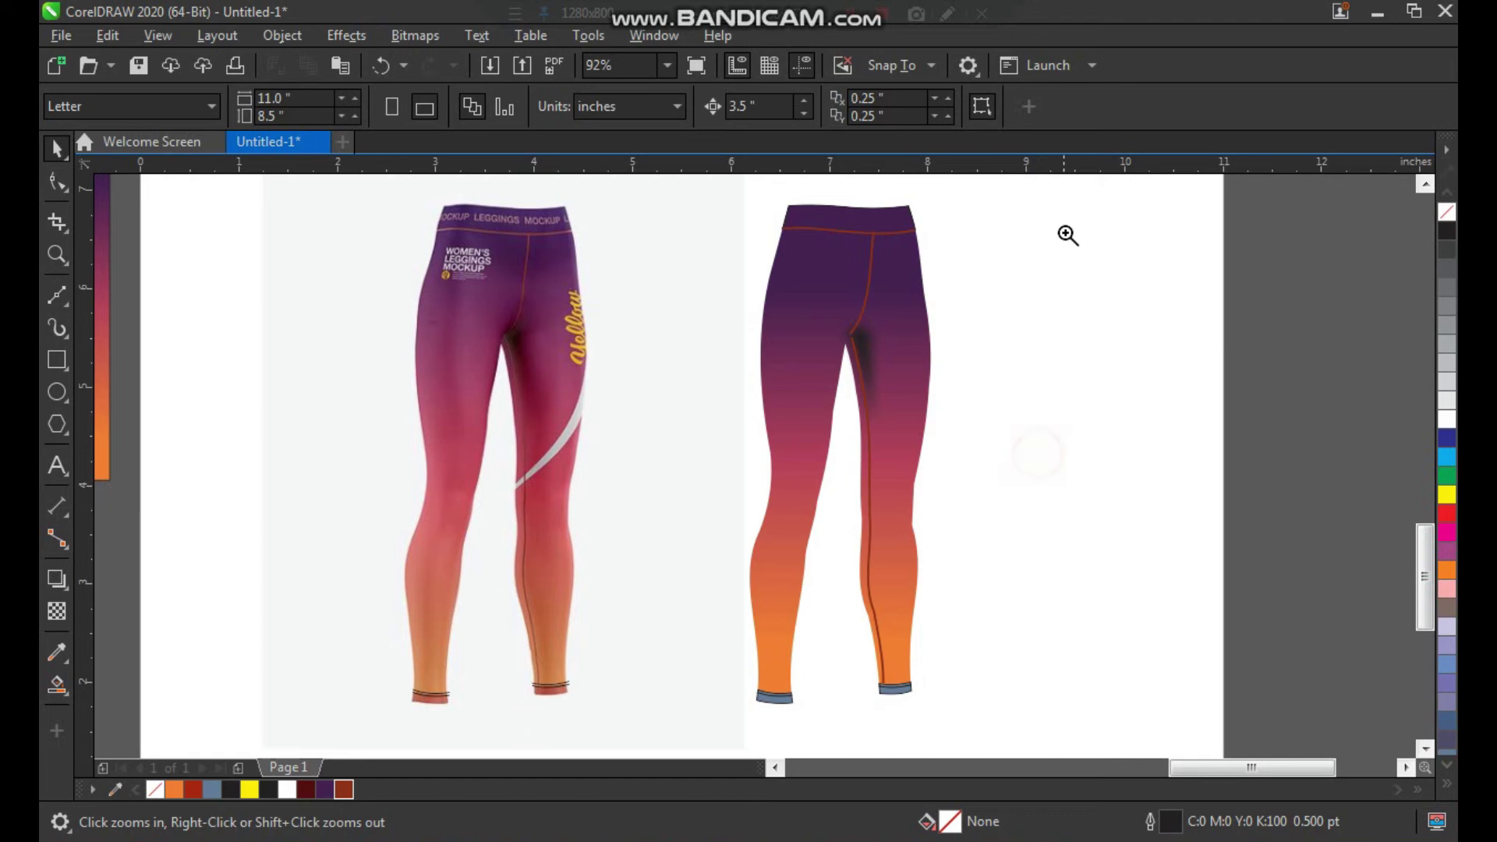
{"action": "left_click_drag", "start_coordinate": [871, 363], "coordinate": [367, 708]}
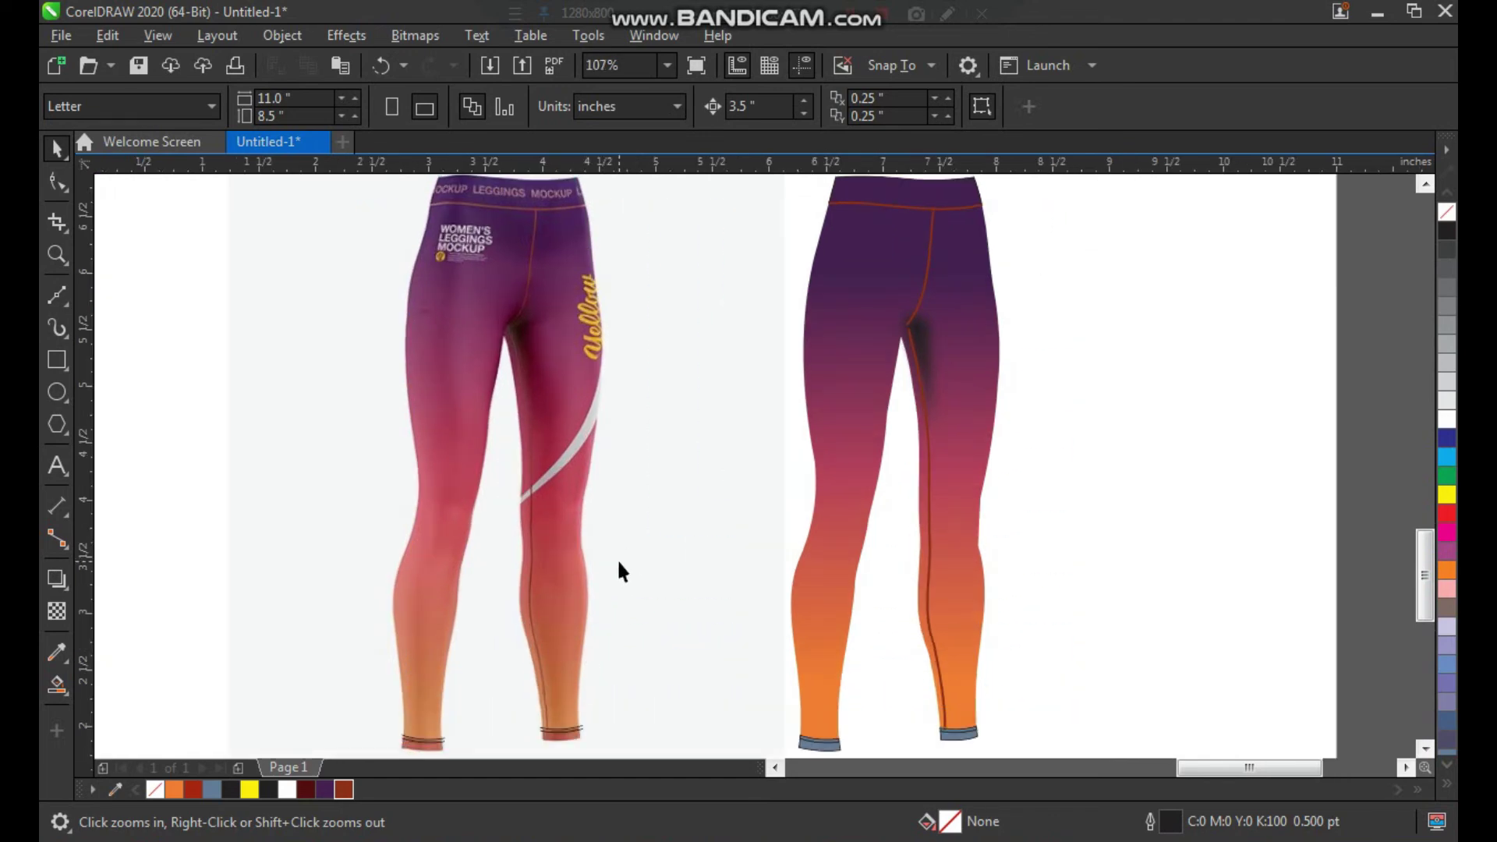
{"action": "scroll", "coordinate": [578, 485], "scroll_direction": "down", "scroll_amount": 2}
{"action": "left_click_drag", "start_coordinate": [669, 581], "coordinate": [669, 580]}
Draw a closed four-point Bézier shape about 0.77 by 1.27 inches around the grey diagonal stripe on the reference leggings' thigh.
{"action": "left_click_drag", "start_coordinate": [596, 295], "coordinate": [818, 636]}
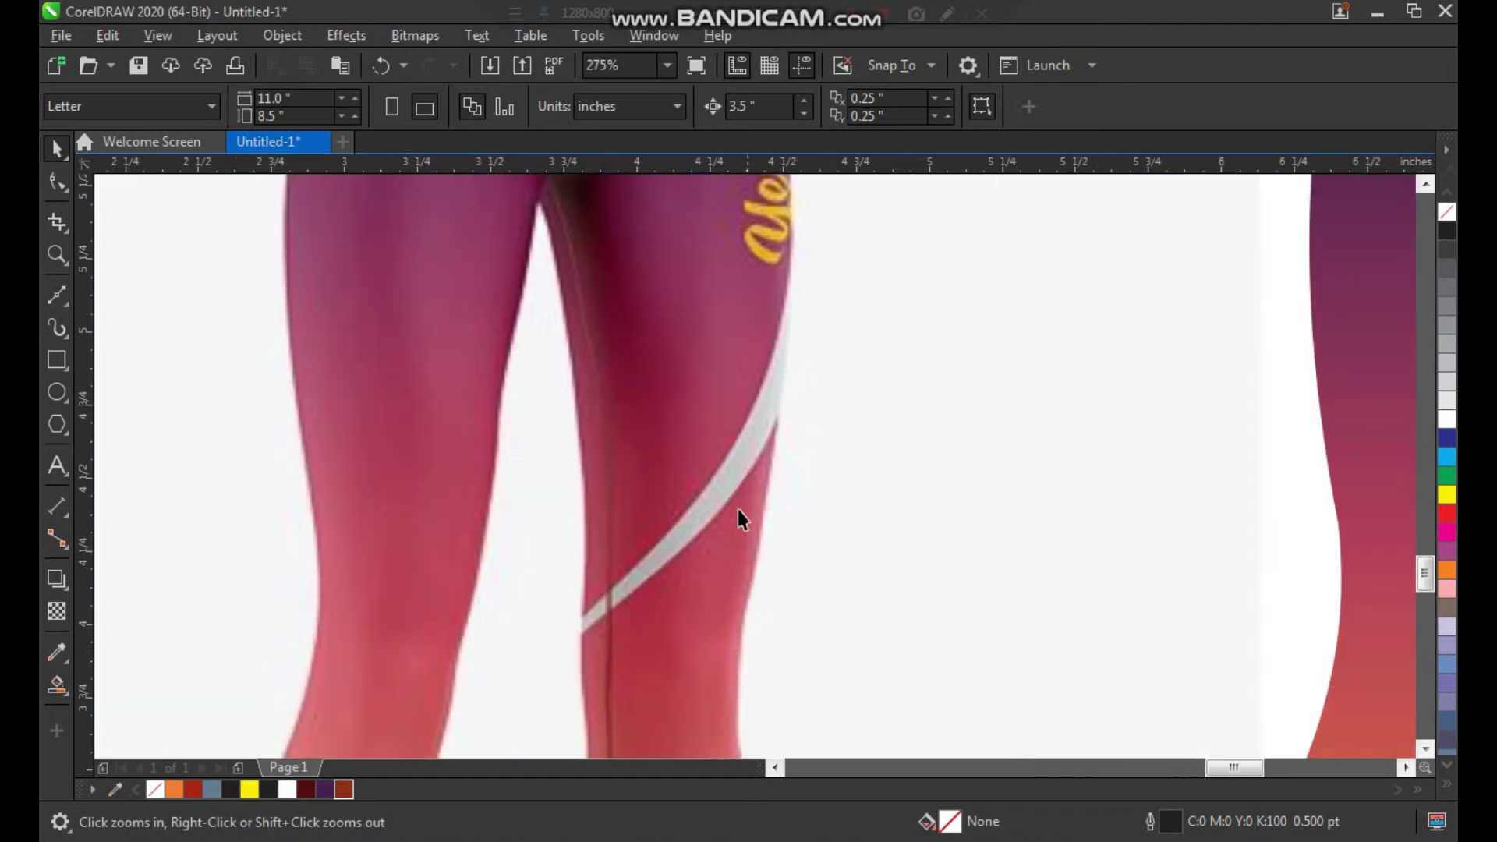
{"action": "left_click", "coordinate": [55, 295]}
{"action": "left_click", "coordinate": [574, 620]}
{"action": "left_click", "coordinate": [571, 642]}
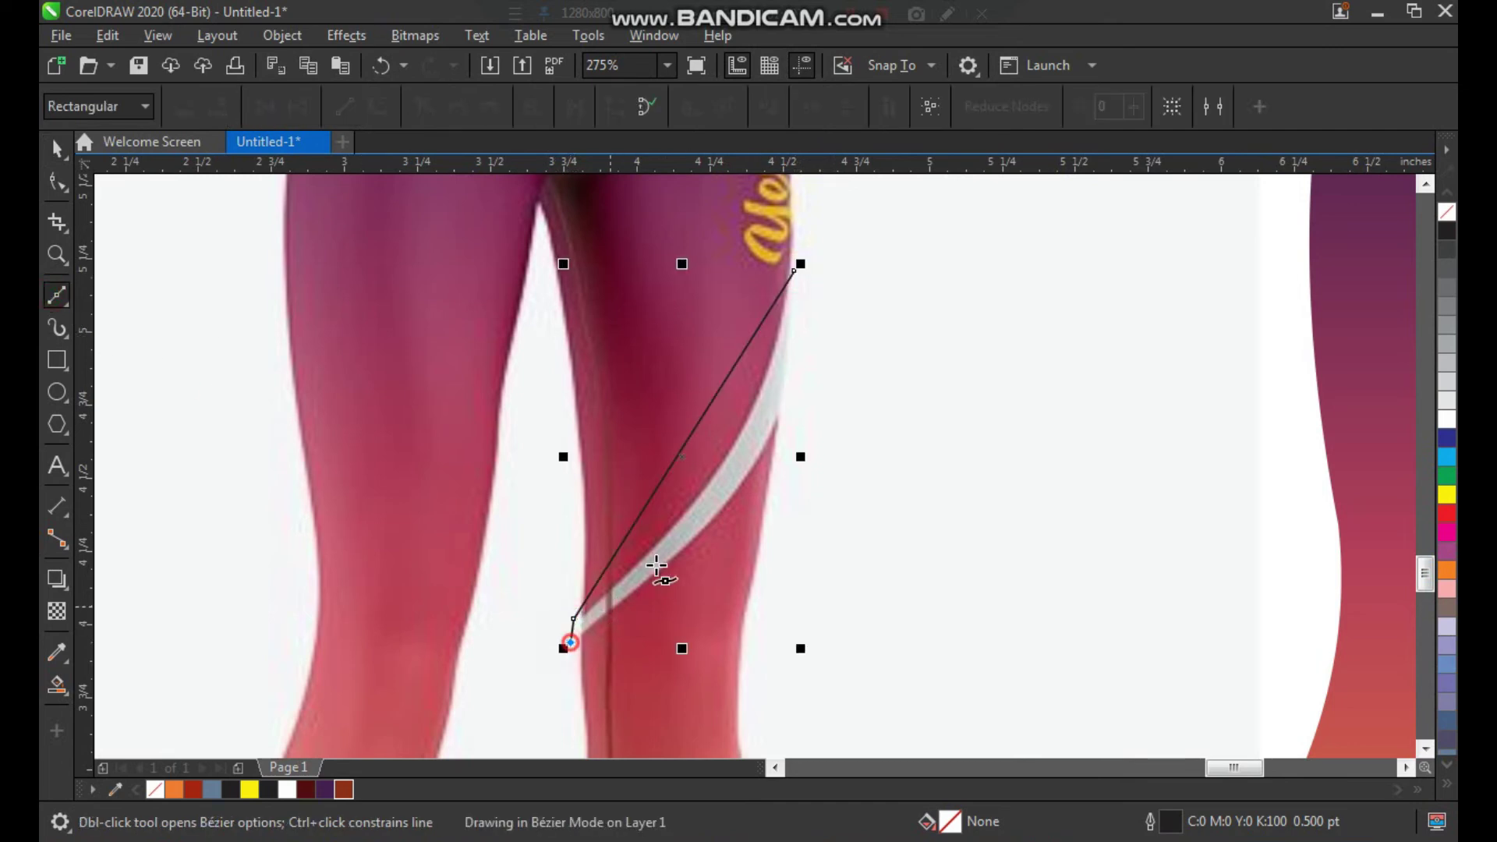
{"action": "left_click", "coordinate": [792, 393]}
{"action": "left_click", "coordinate": [795, 271]}
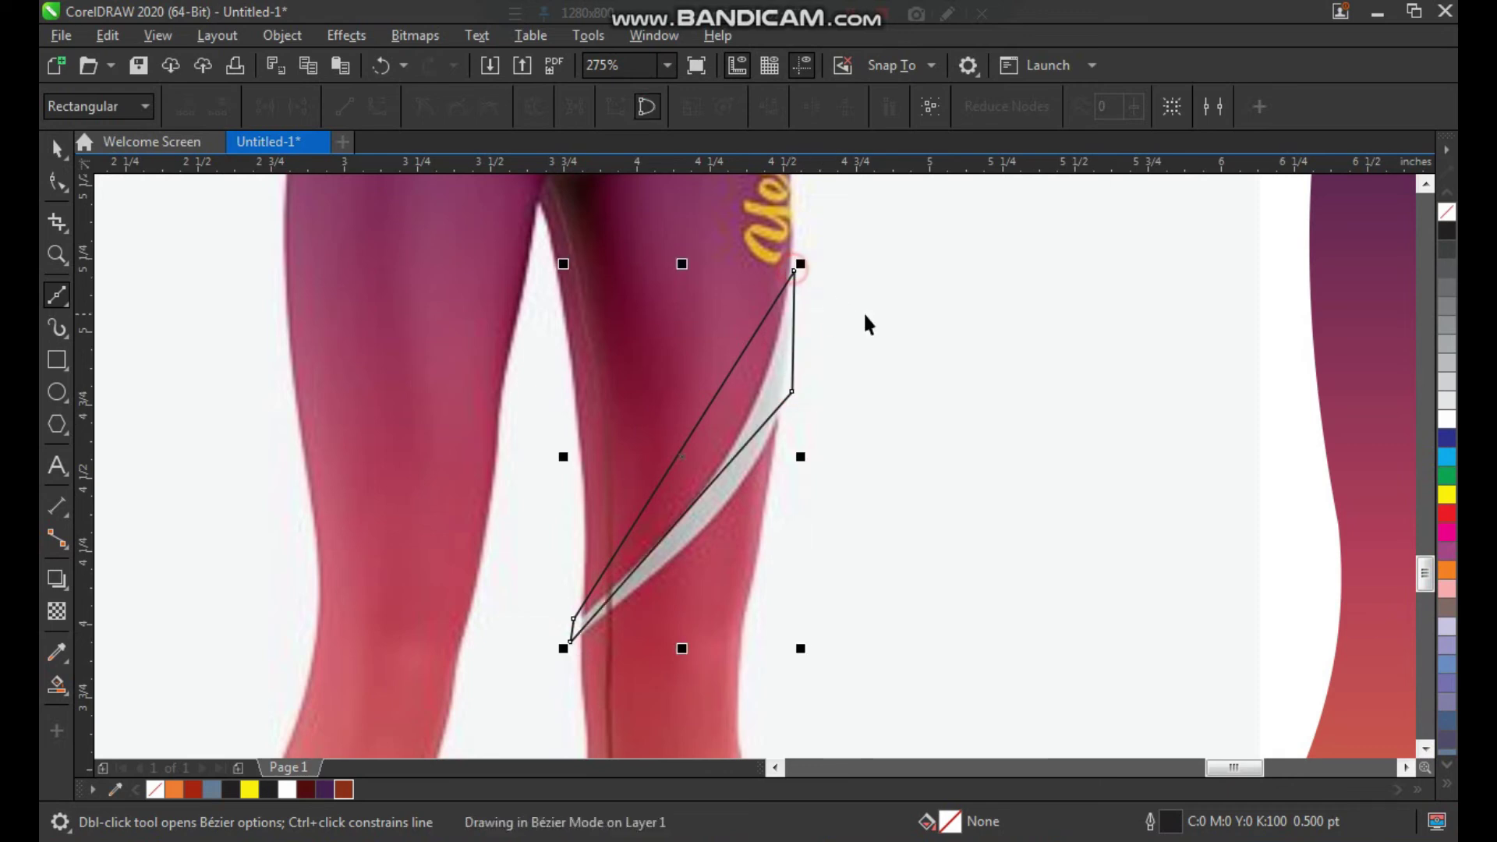
{"action": "key", "text": "space"}
Convert the stripe shape's sides to curves and bend both long edges to match the grey stripe in the image.
{"action": "key", "text": "F10"}
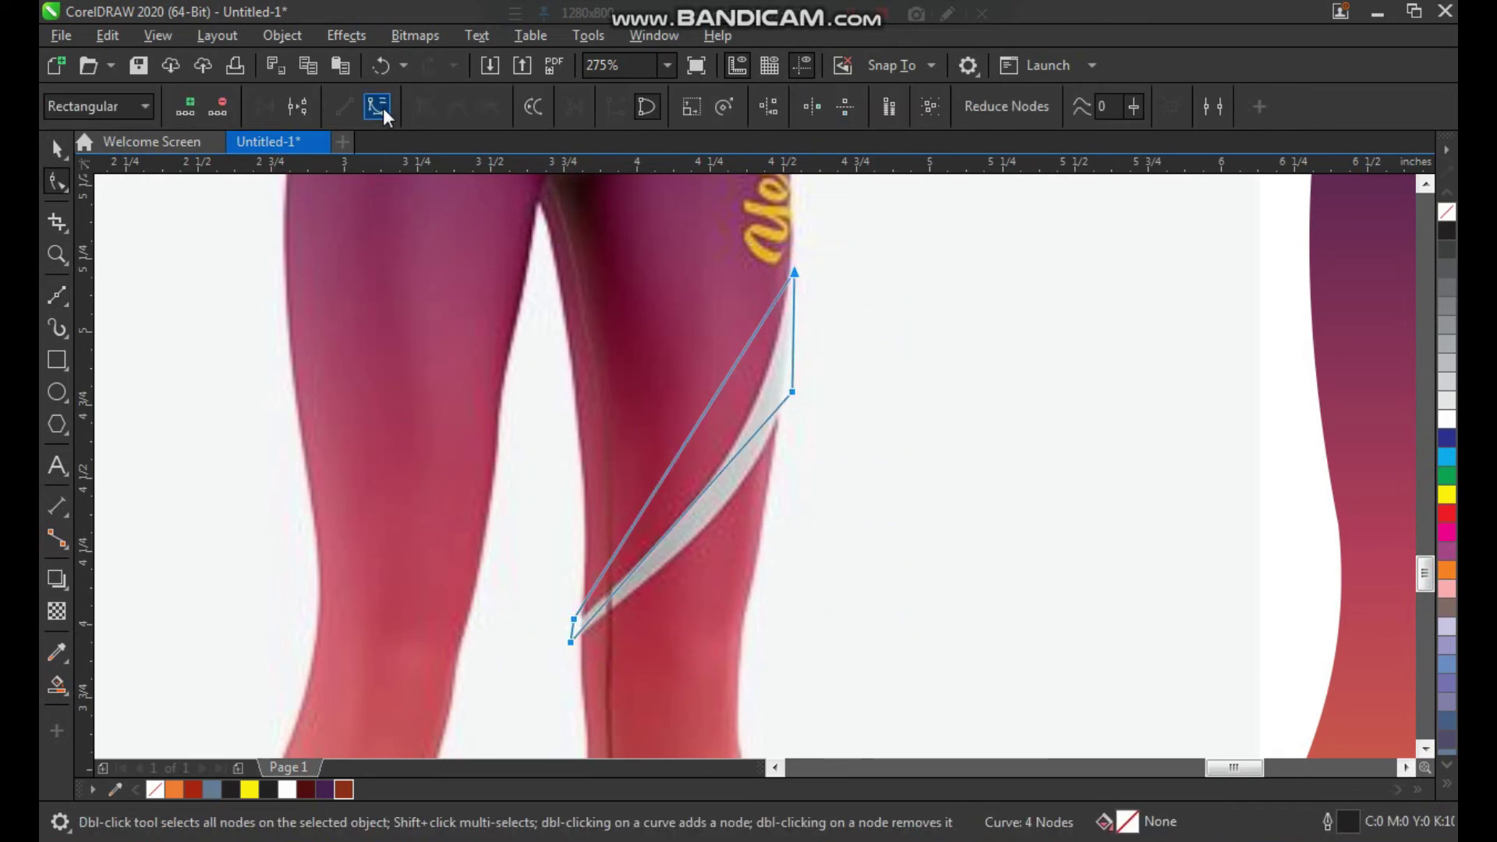
{"action": "left_click", "coordinate": [382, 108]}
{"action": "scroll", "coordinate": [703, 475], "scroll_direction": "up", "scroll_amount": 2}
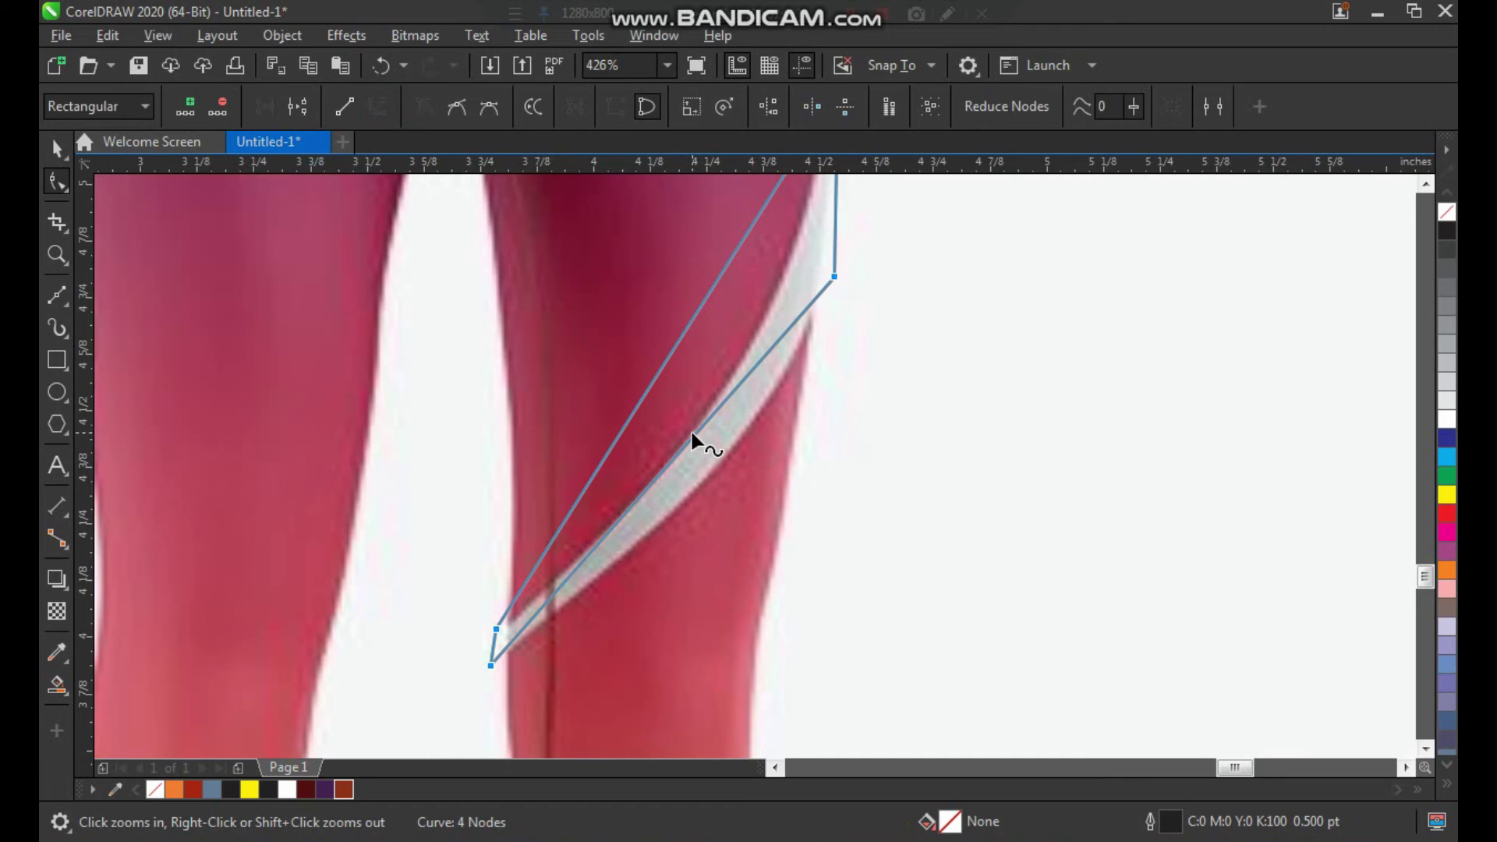
{"action": "left_click_drag", "start_coordinate": [694, 436], "coordinate": [725, 457]}
{"action": "left_click_drag", "start_coordinate": [689, 324], "coordinate": [736, 368]}
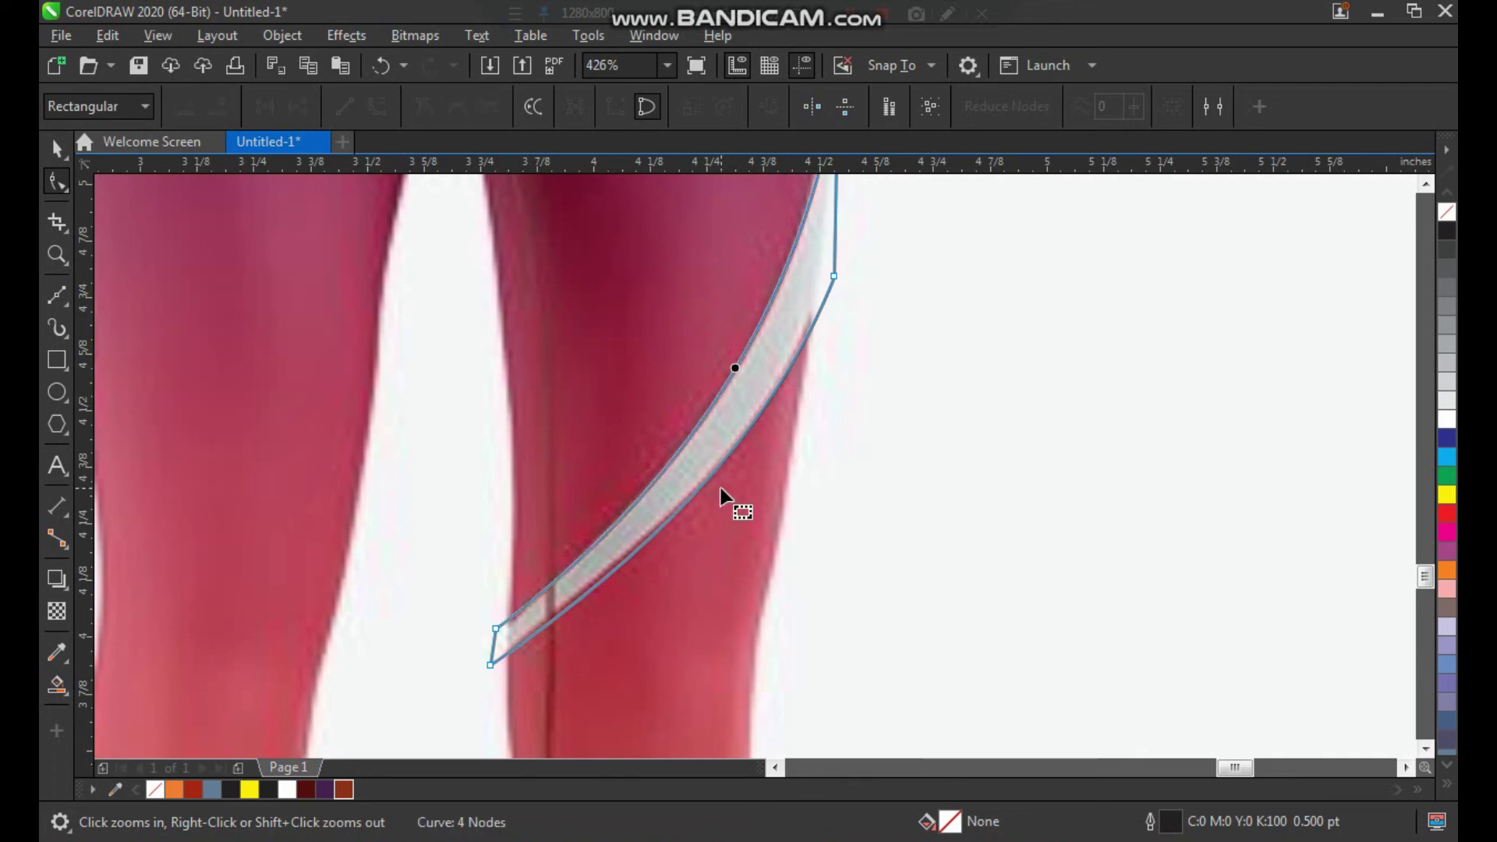
{"action": "key", "text": "space"}
{"action": "scroll", "coordinate": [678, 493], "scroll_direction": "down", "scroll_amount": 2}
{"action": "key", "text": "F2"}
{"action": "left_click_drag", "start_coordinate": [597, 314], "coordinate": [1276, 704]}
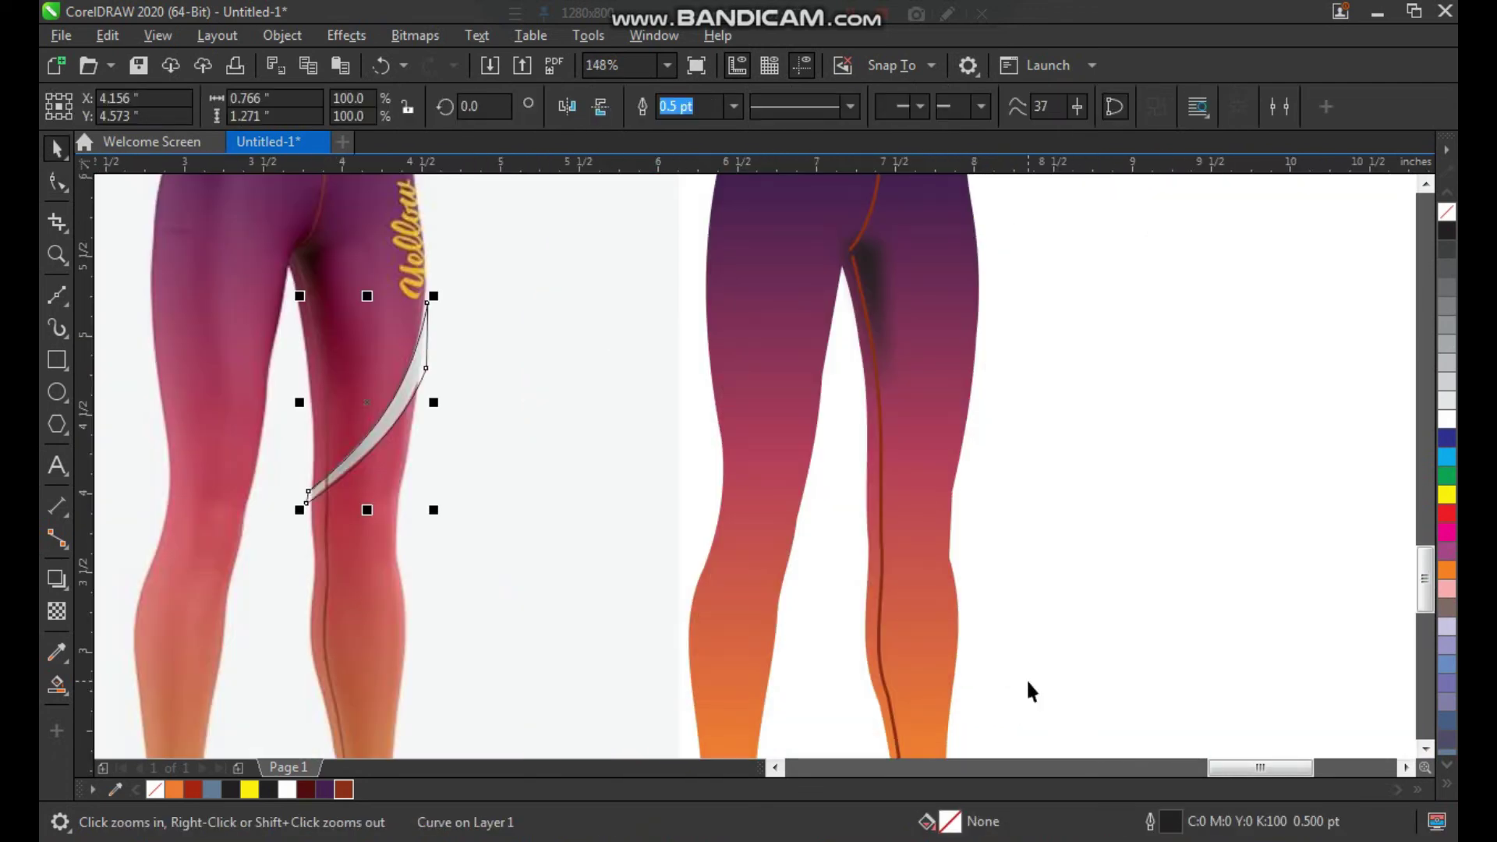
Move the curved stripe shape 3.5 inches across from the reference image onto the vector leggings' thigh.
{"action": "key", "text": "Right"}
{"action": "left_click", "coordinate": [1084, 285]}
{"action": "key", "text": "F2"}
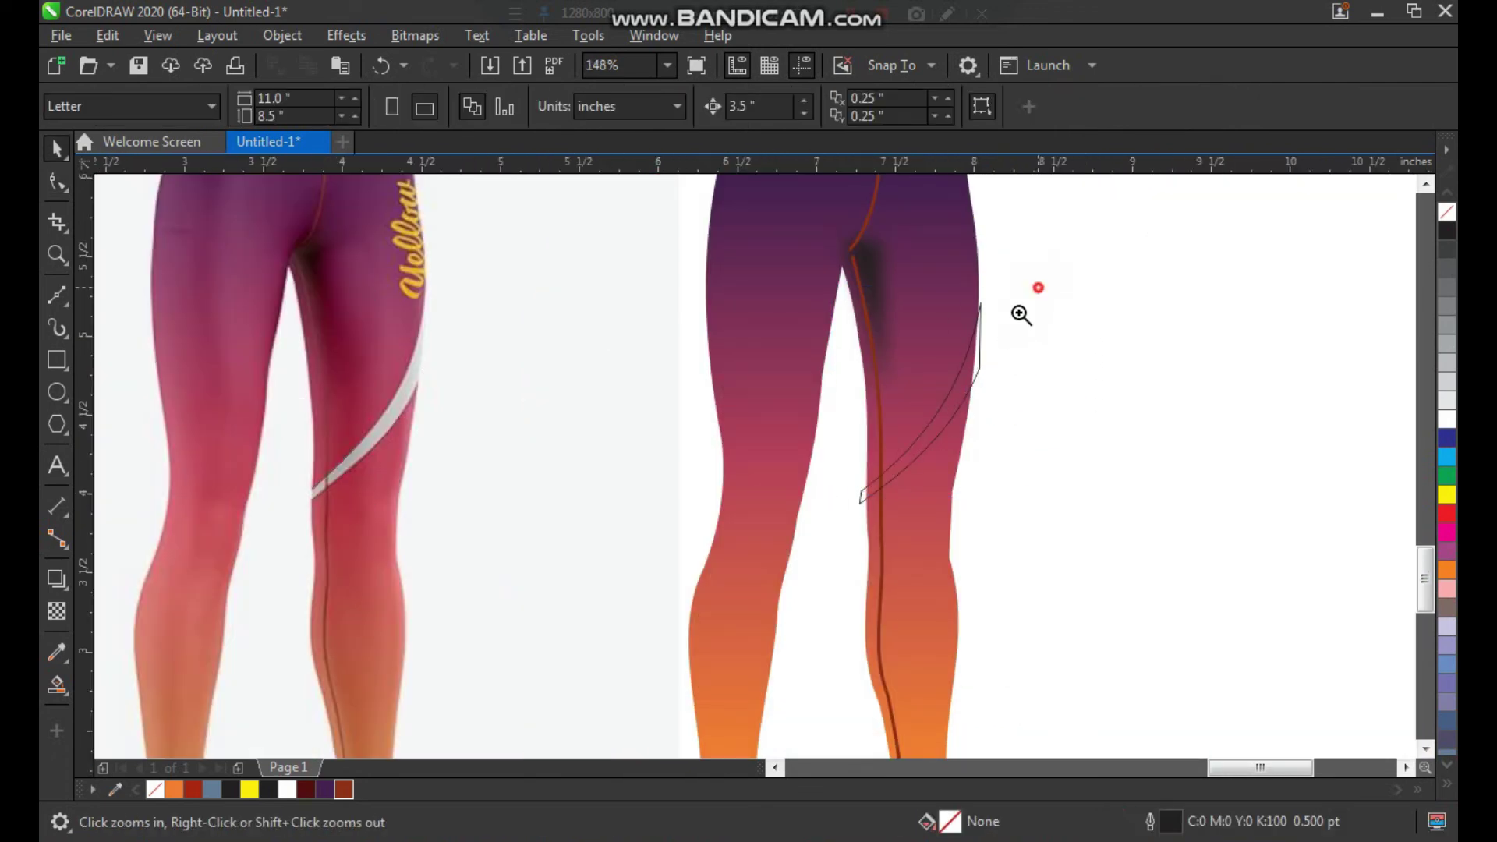
{"action": "left_click_drag", "start_coordinate": [1039, 287], "coordinate": [774, 558]}
{"action": "key", "text": "space"}
{"action": "left_click", "coordinate": [902, 350]}
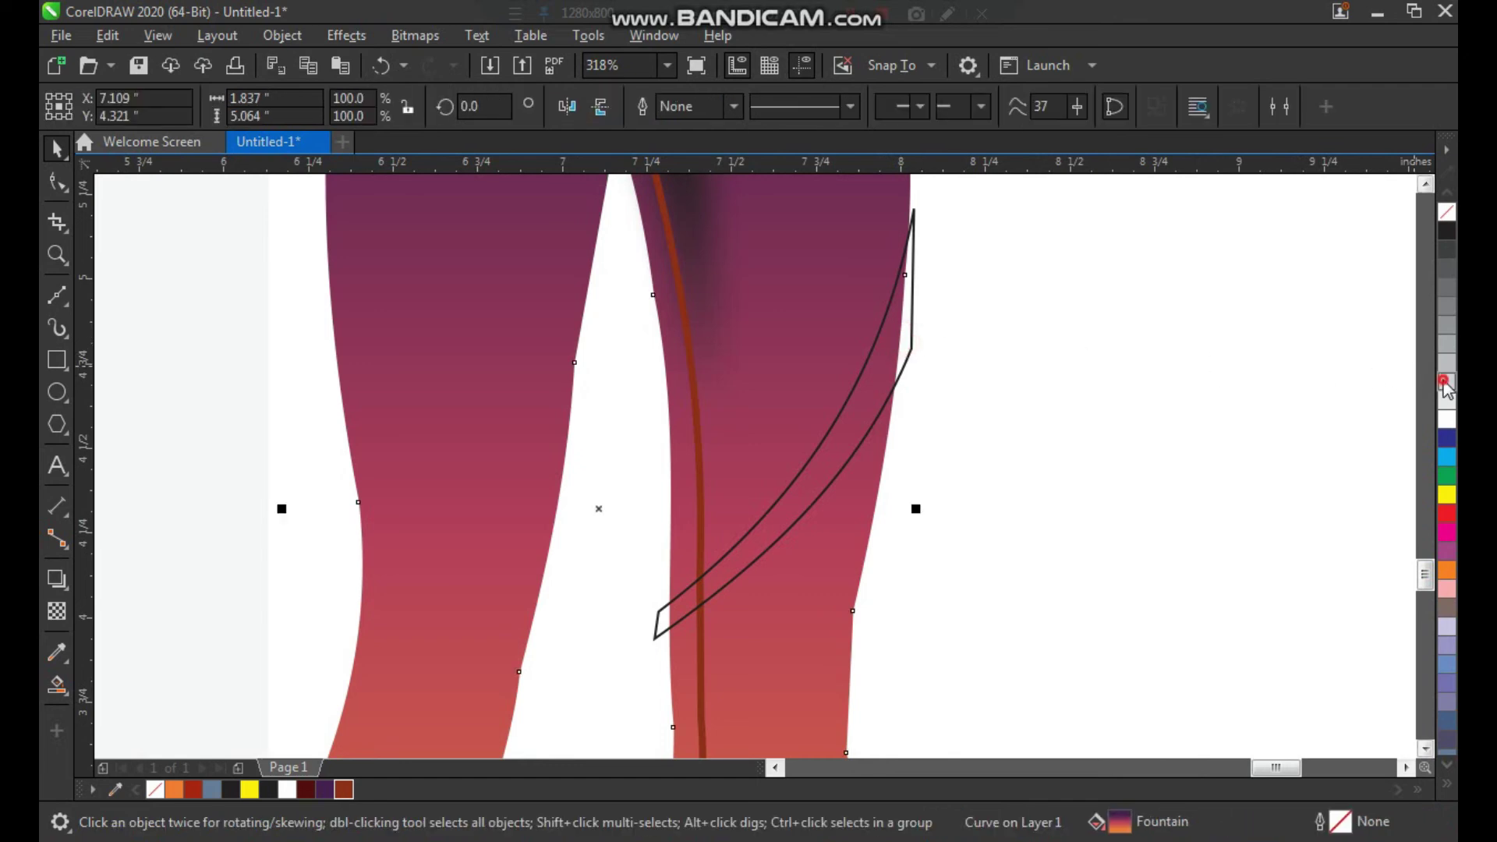
{"action": "left_click", "coordinate": [1444, 382]}
{"action": "key", "text": "ctrl+z"}
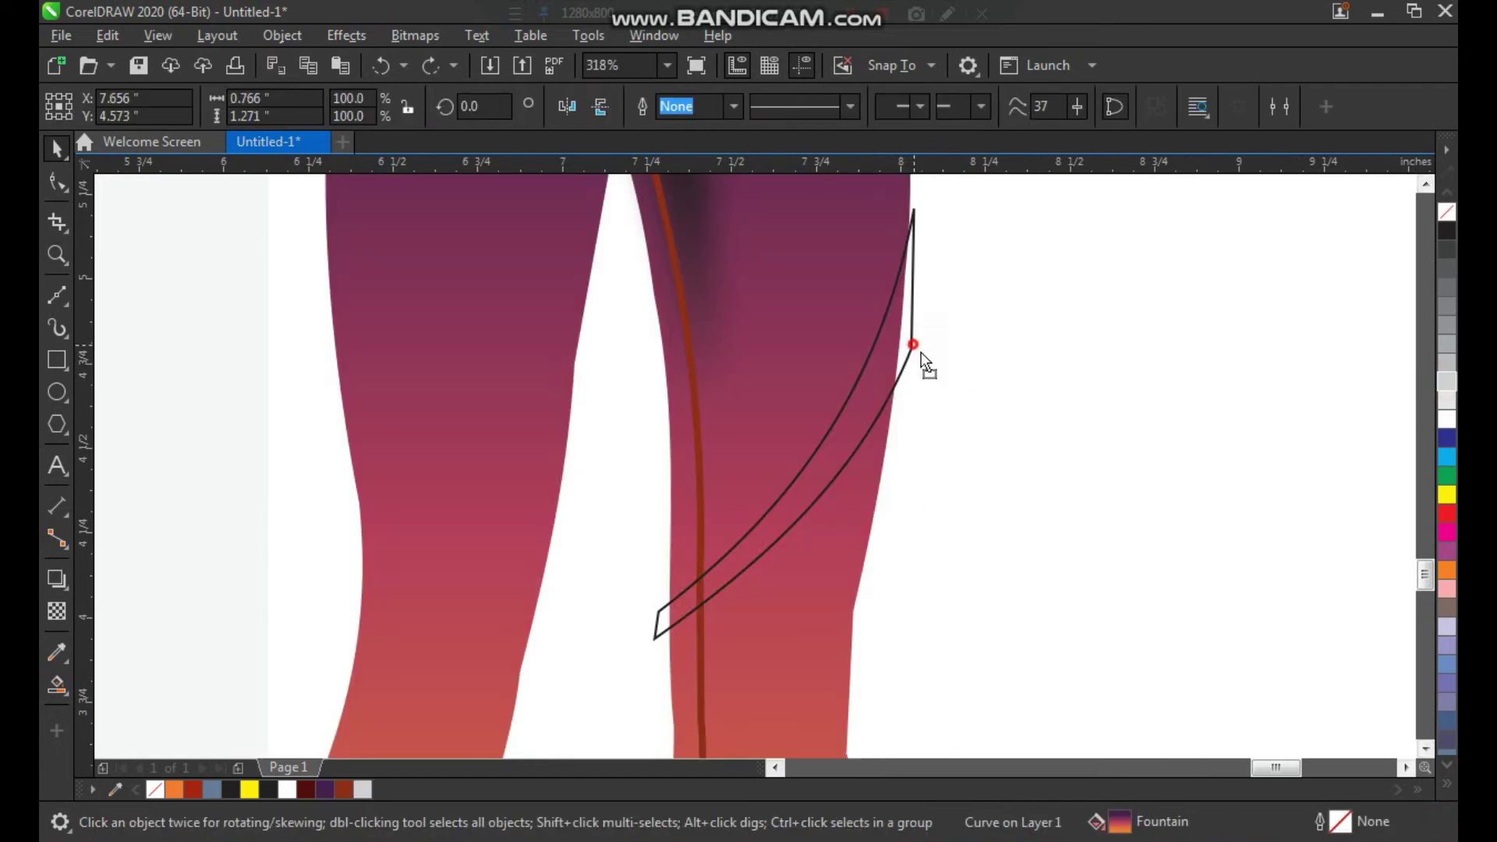
Fill the curved thigh stripe with light grey, 20% black.
{"action": "left_click", "coordinate": [913, 347]}
{"action": "left_click", "coordinate": [1448, 390]}
{"action": "left_click", "coordinate": [1186, 375]}
Intersect the grey stripe with the leggings shape and delete the original stripe that overhangs the leg.
{"action": "left_click", "coordinate": [850, 303]}
{"action": "left_click", "coordinate": [910, 349], "text": "shift"}
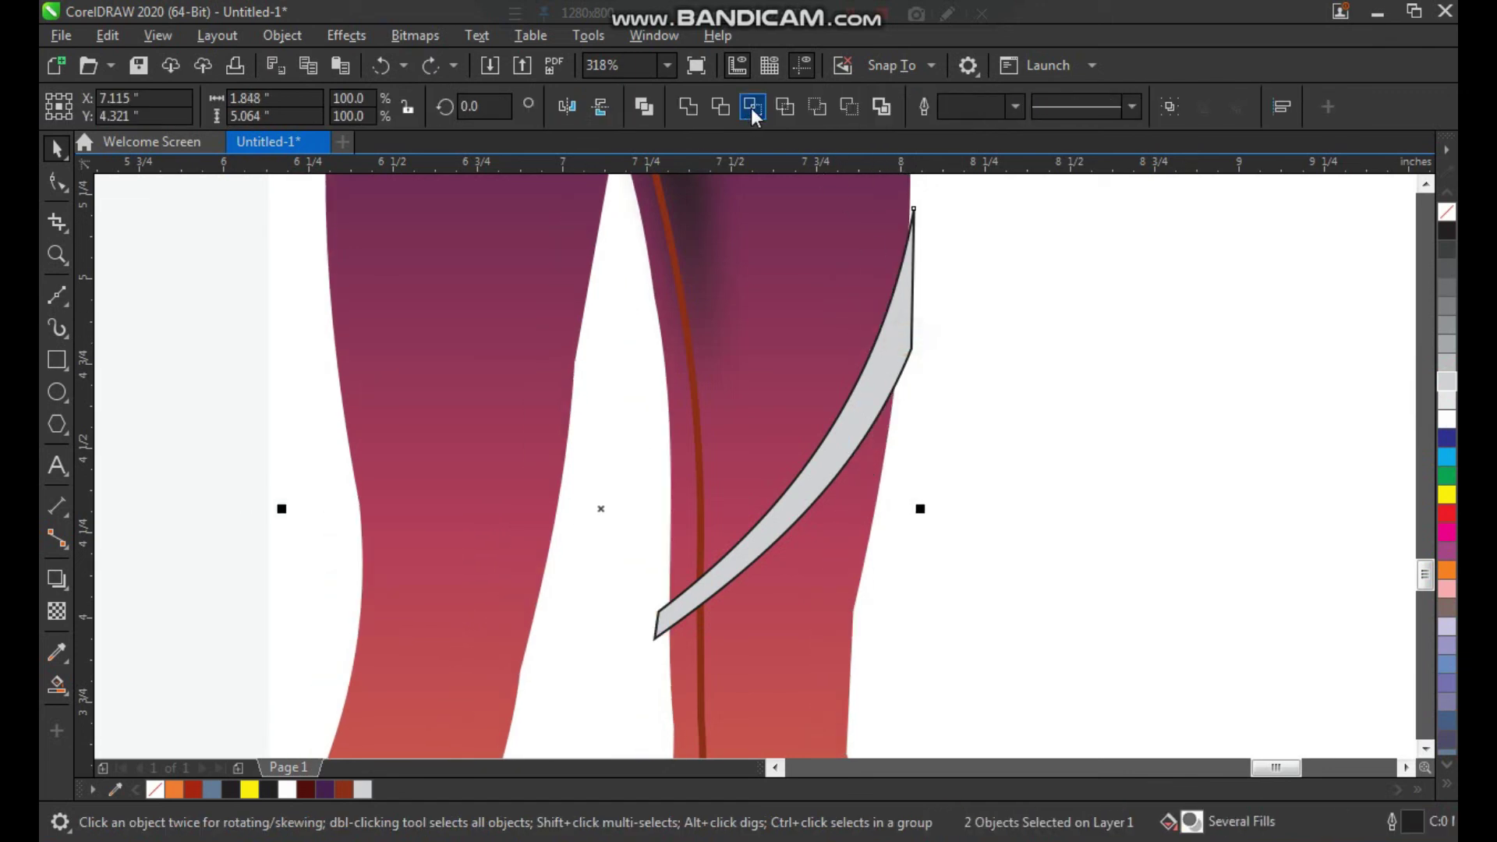
{"action": "left_click", "coordinate": [752, 110]}
{"action": "left_click", "coordinate": [966, 313]}
{"action": "left_click", "coordinate": [911, 347]}
{"action": "key", "text": "Delete"}
Remove the outline from the trimmed grey thigh stripe, leaving it in its place on the leg.
{"action": "left_click_drag", "start_coordinate": [829, 443], "coordinate": [842, 451]}
{"action": "key", "text": "ctrl+z"}
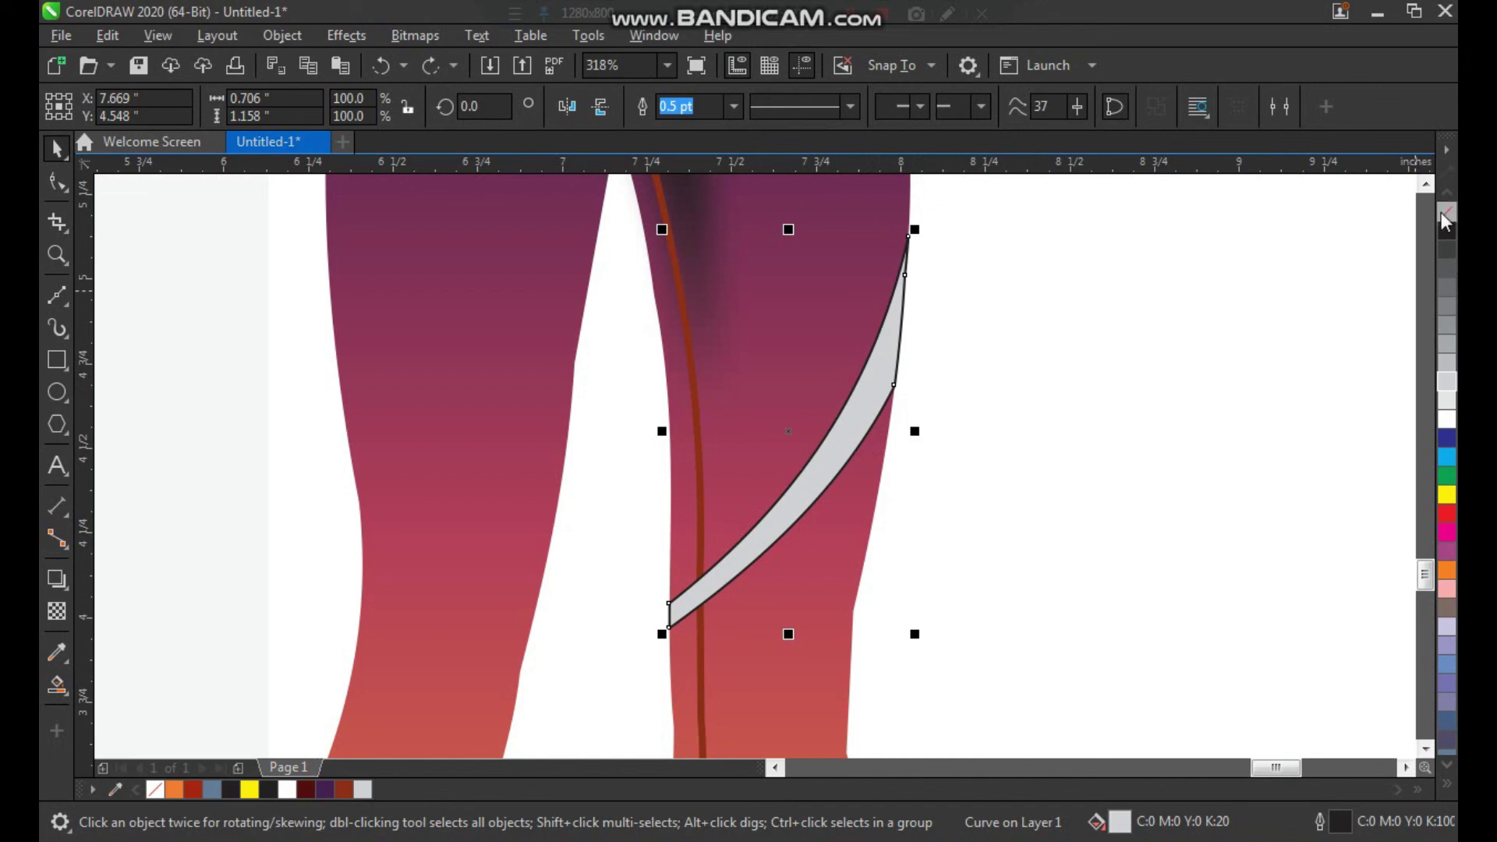
{"action": "right_click", "coordinate": [1443, 214]}
{"action": "left_click", "coordinate": [1273, 274]}
Compare the full vector leggings with the reference image to check the stripe and find parts still uncoloured.
{"action": "key", "text": "F3"}
{"action": "key", "text": "F3"}
{"action": "key", "text": "F2"}
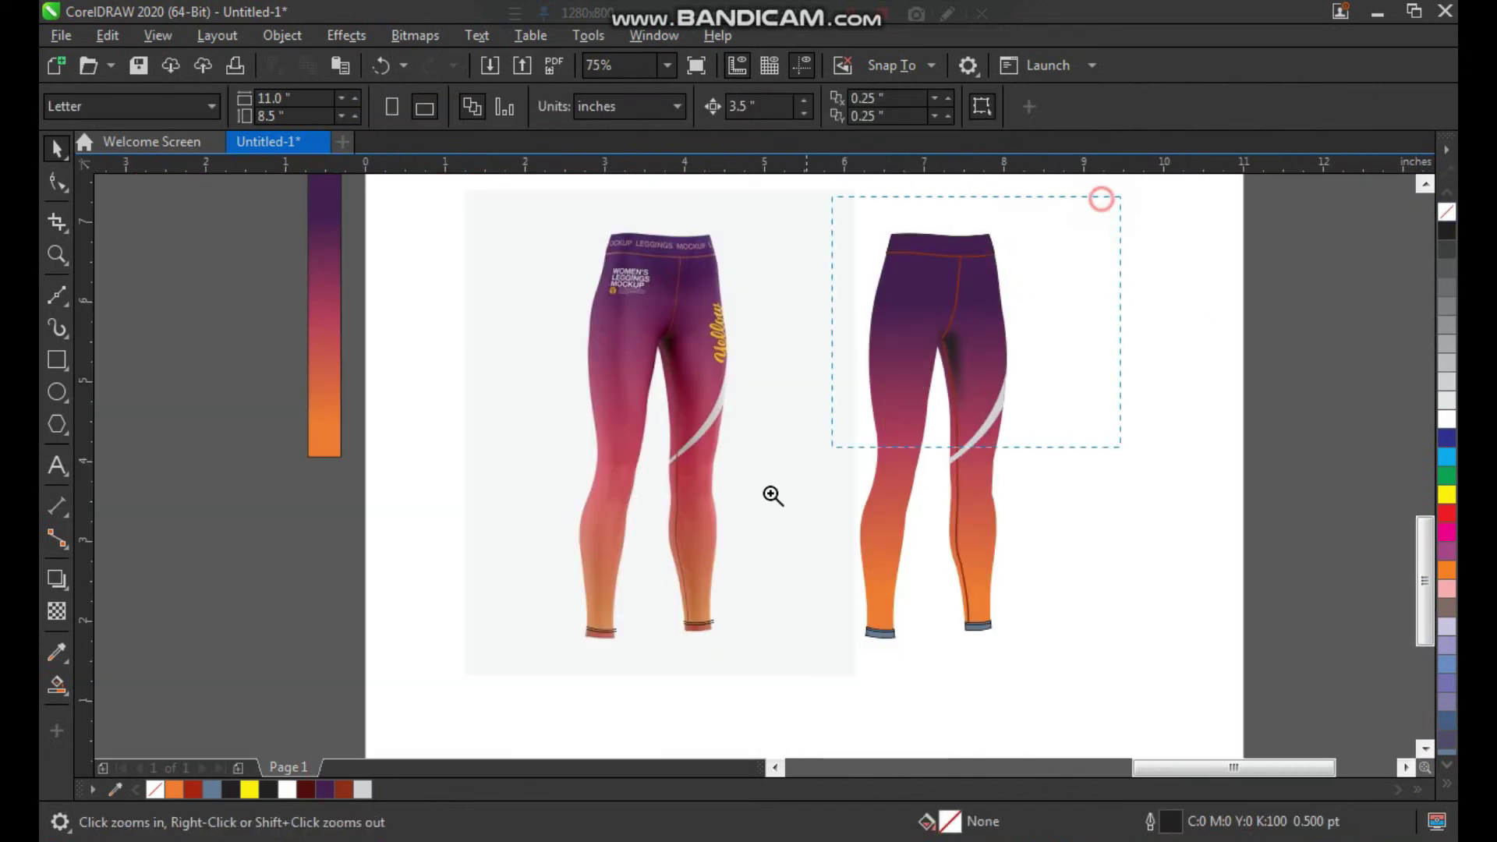
{"action": "left_click_drag", "start_coordinate": [1120, 196], "coordinate": [522, 669]}
{"action": "scroll", "coordinate": [714, 601], "scroll_direction": "down", "scroll_amount": 2}
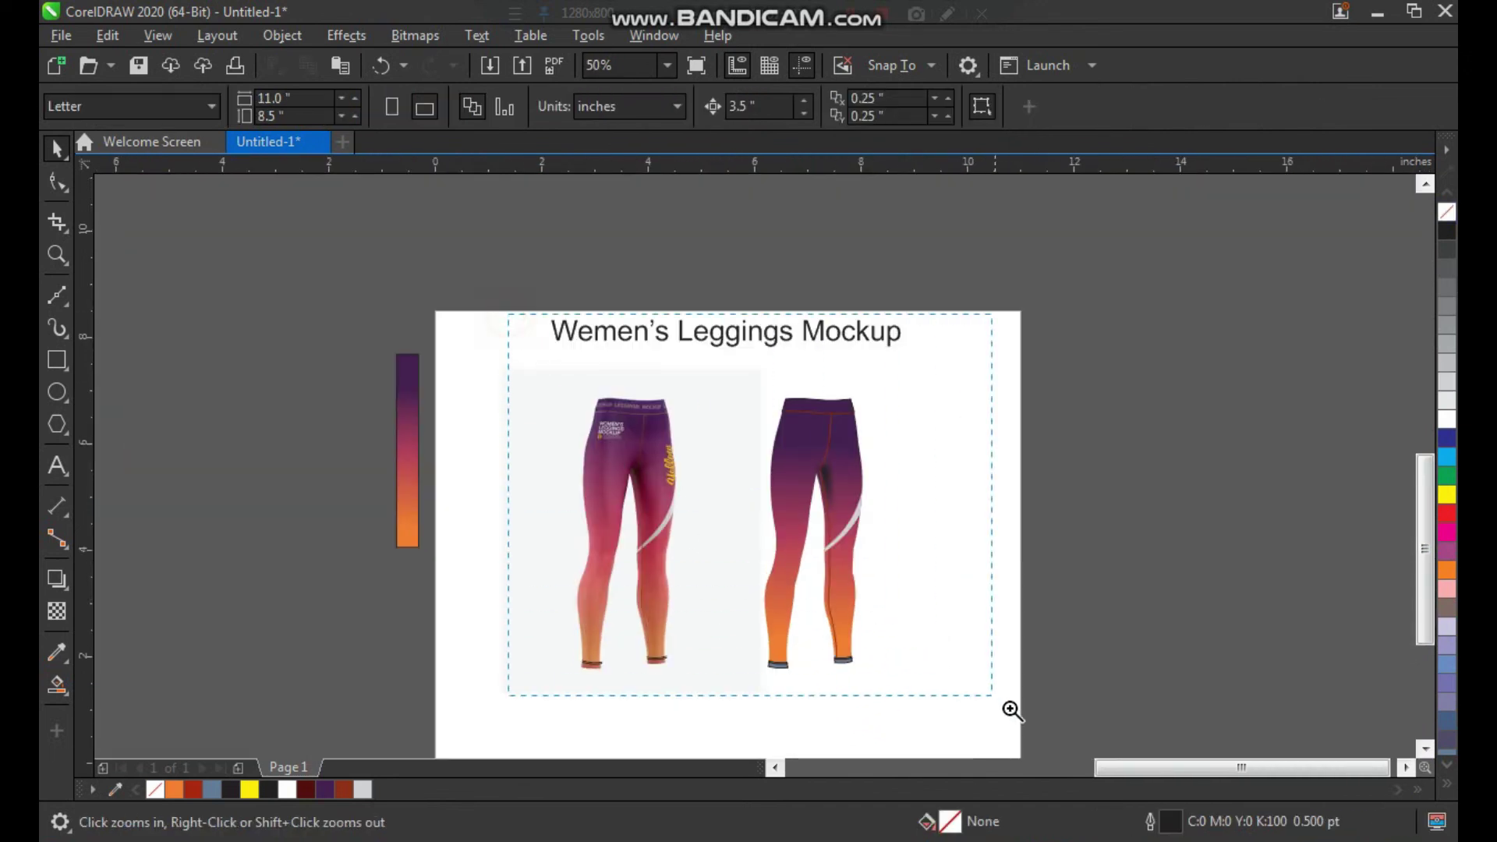
{"action": "left_click_drag", "start_coordinate": [509, 314], "coordinate": [1011, 711]}
{"action": "left_click_drag", "start_coordinate": [793, 658], "coordinate": [773, 692]}
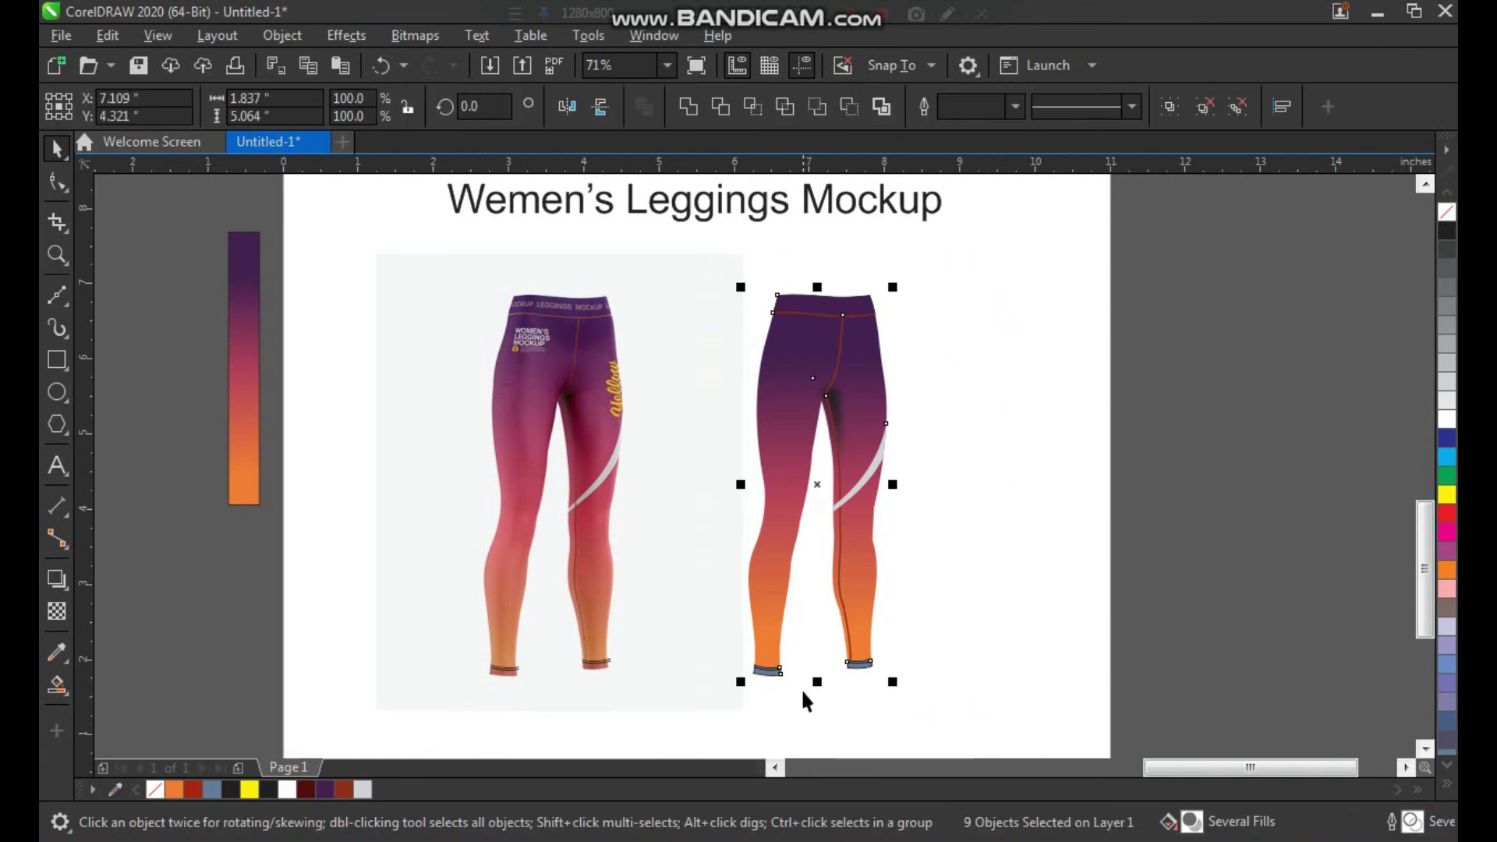
{"action": "key", "text": "Escape"}
Sample the muted red (#B7604F) from the reference cuff and fill the left-hand vector leg's lower cuff band with it.
{"action": "key", "text": "F2"}
{"action": "left_click_drag", "start_coordinate": [442, 515], "coordinate": [929, 716]}
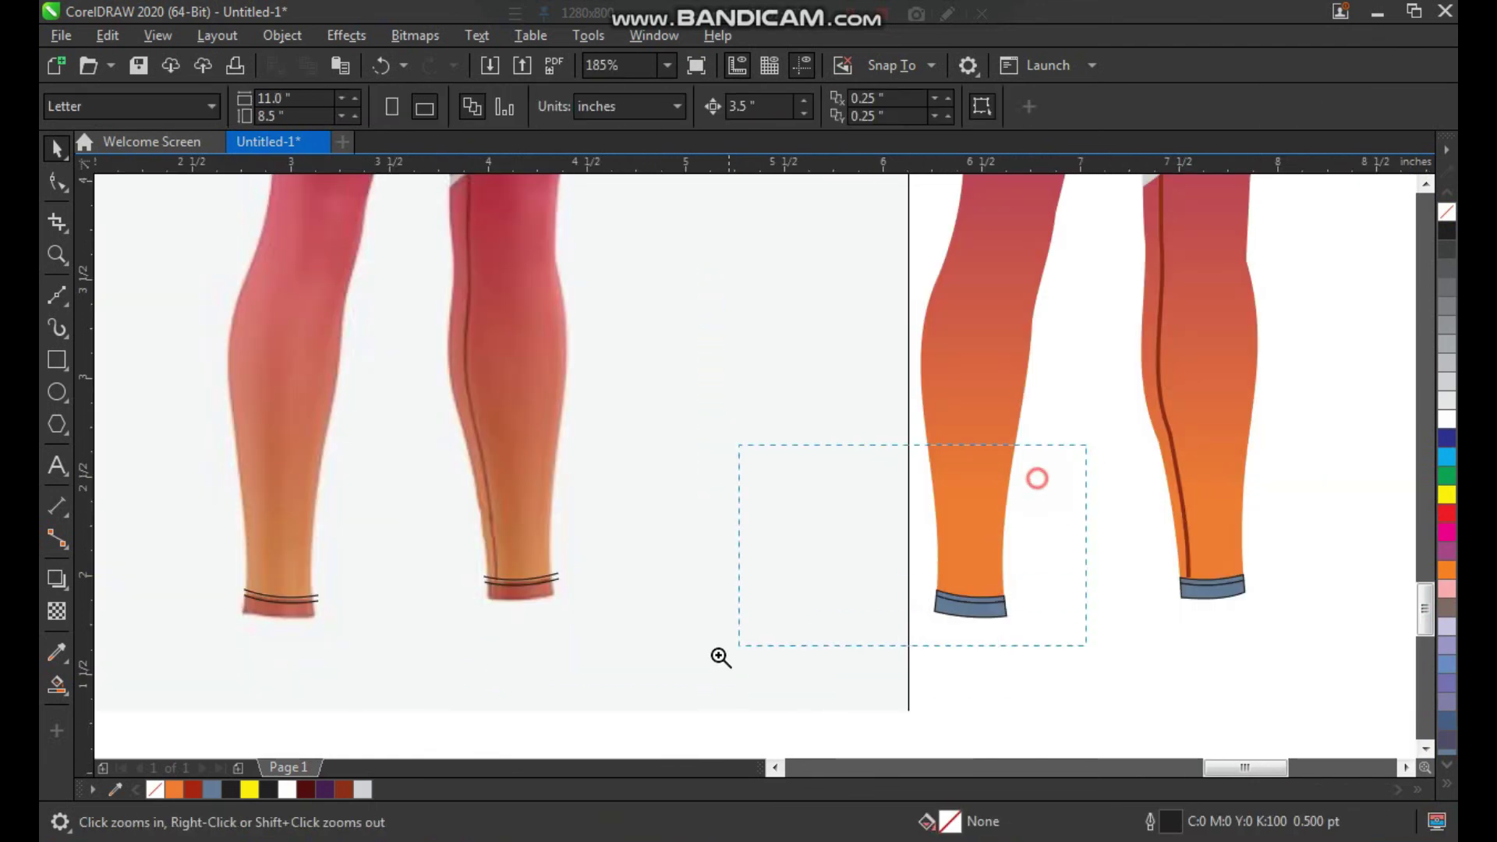
{"action": "left_click_drag", "start_coordinate": [720, 657], "coordinate": [467, 709]}
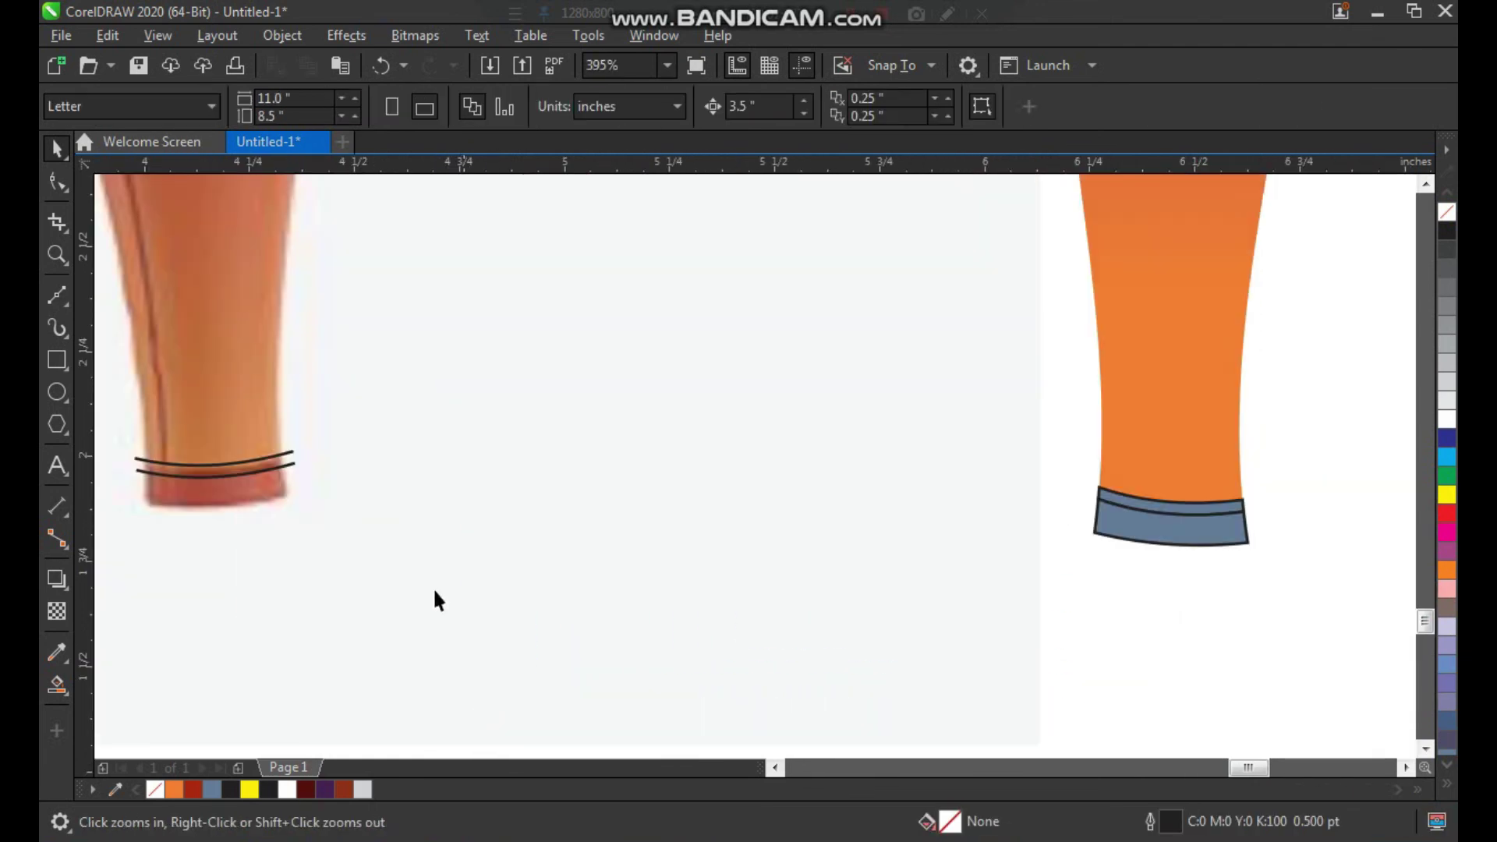
{"action": "left_click", "coordinate": [269, 488]}
{"action": "key", "text": "F2"}
{"action": "left_click_drag", "start_coordinate": [1076, 461], "coordinate": [1233, 554]}
{"action": "left_click", "coordinate": [1036, 495]}
Fill the right-hand vector leg's lower cuff band with the same muted red, R183 G96 B79.
{"action": "scroll", "coordinate": [1053, 514], "scroll_direction": "down", "scroll_amount": 5}
{"action": "key", "text": "space"}
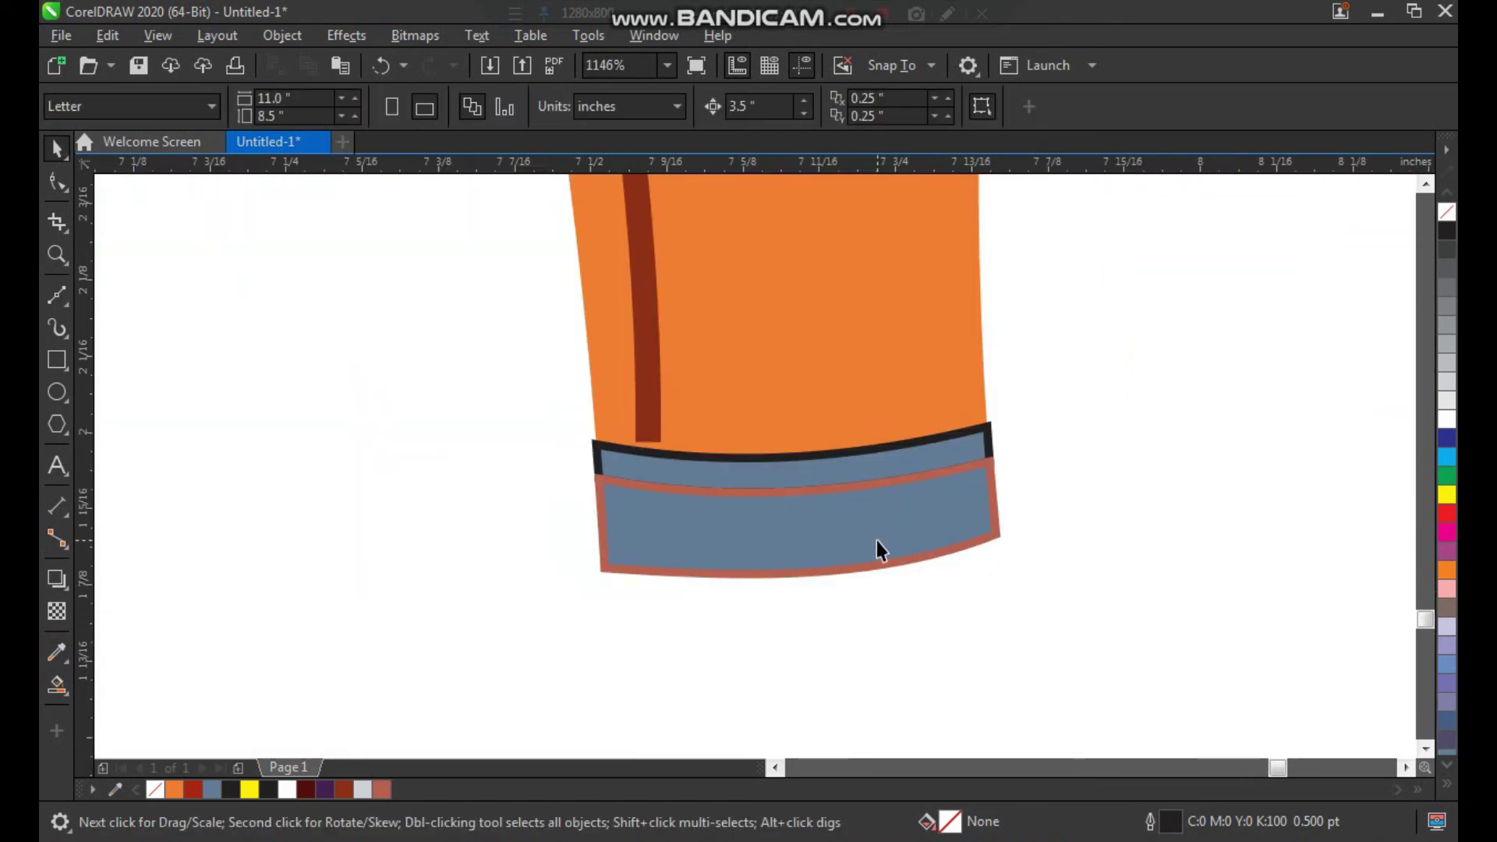
{"action": "key", "text": "space"}
{"action": "scroll", "coordinate": [795, 539], "scroll_direction": "down", "scroll_amount": 2}
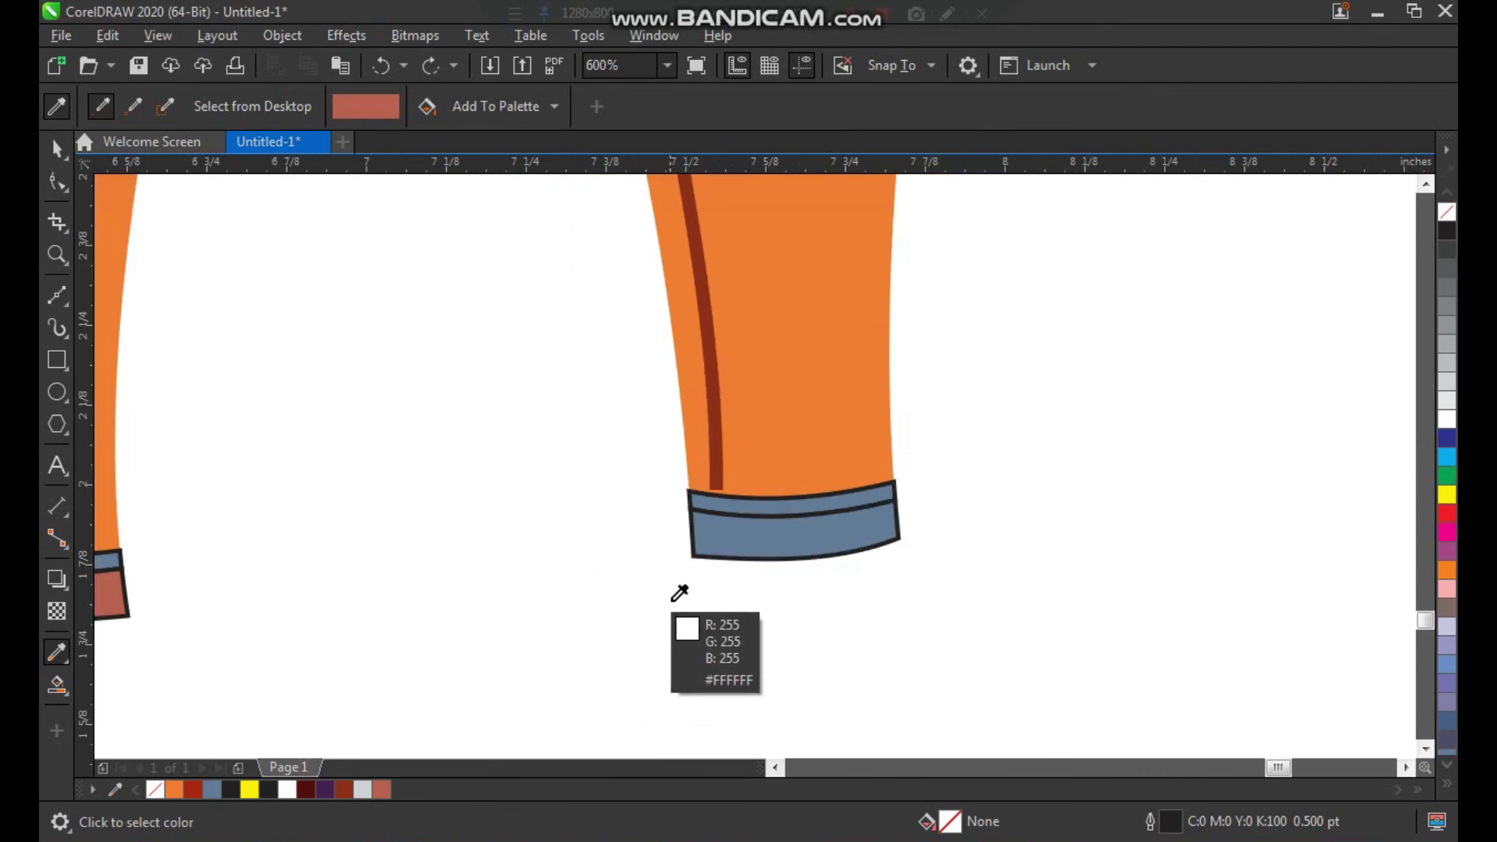
{"action": "key", "text": "space"}
{"action": "left_click", "coordinate": [739, 561]}
{"action": "left_click", "coordinate": [386, 788]}
{"action": "scroll", "coordinate": [717, 616], "scroll_direction": "down", "scroll_amount": 1}
Fill the right-hand vector leg's narrow upper cuff band with the seams' rust-brown, R138 G46 B21.
{"action": "key", "text": "F2"}
{"action": "left_click_drag", "start_coordinate": [871, 438], "coordinate": [224, 746]}
{"action": "scroll", "coordinate": [631, 579], "scroll_direction": "down", "scroll_amount": 2}
{"action": "key", "text": "F2"}
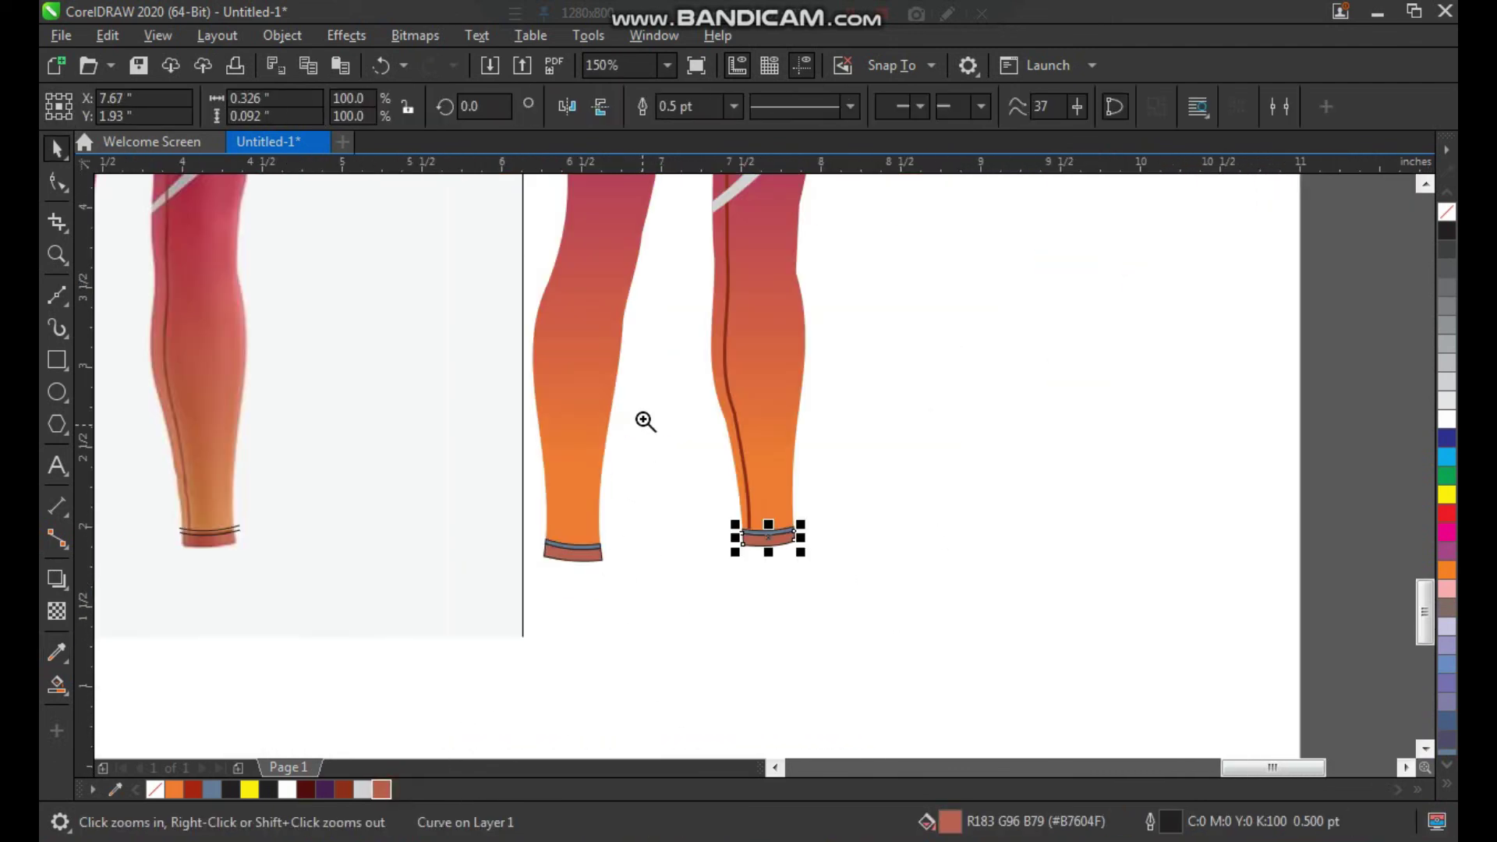
{"action": "left_click_drag", "start_coordinate": [644, 448], "coordinate": [159, 641]}
{"action": "scroll", "coordinate": [711, 552], "scroll_direction": "down", "scroll_amount": 2}
{"action": "left_click_drag", "start_coordinate": [1043, 503], "coordinate": [1177, 589]}
{"action": "left_click_drag", "start_coordinate": [950, 387], "coordinate": [981, 374]}
{"action": "key", "text": "ctrl+z"}
{"action": "key", "text": "F2"}
{"action": "left_click_drag", "start_coordinate": [1042, 316], "coordinate": [685, 510]}
{"action": "left_click", "coordinate": [349, 788]}
Apply the same rust-brown fill to the narrow upper cuff band on the left-hand vector leg.
{"action": "scroll", "coordinate": [491, 559], "scroll_direction": "down", "scroll_amount": 5}
{"action": "key", "text": "F2"}
{"action": "left_click_drag", "start_coordinate": [434, 507], "coordinate": [331, 620]}
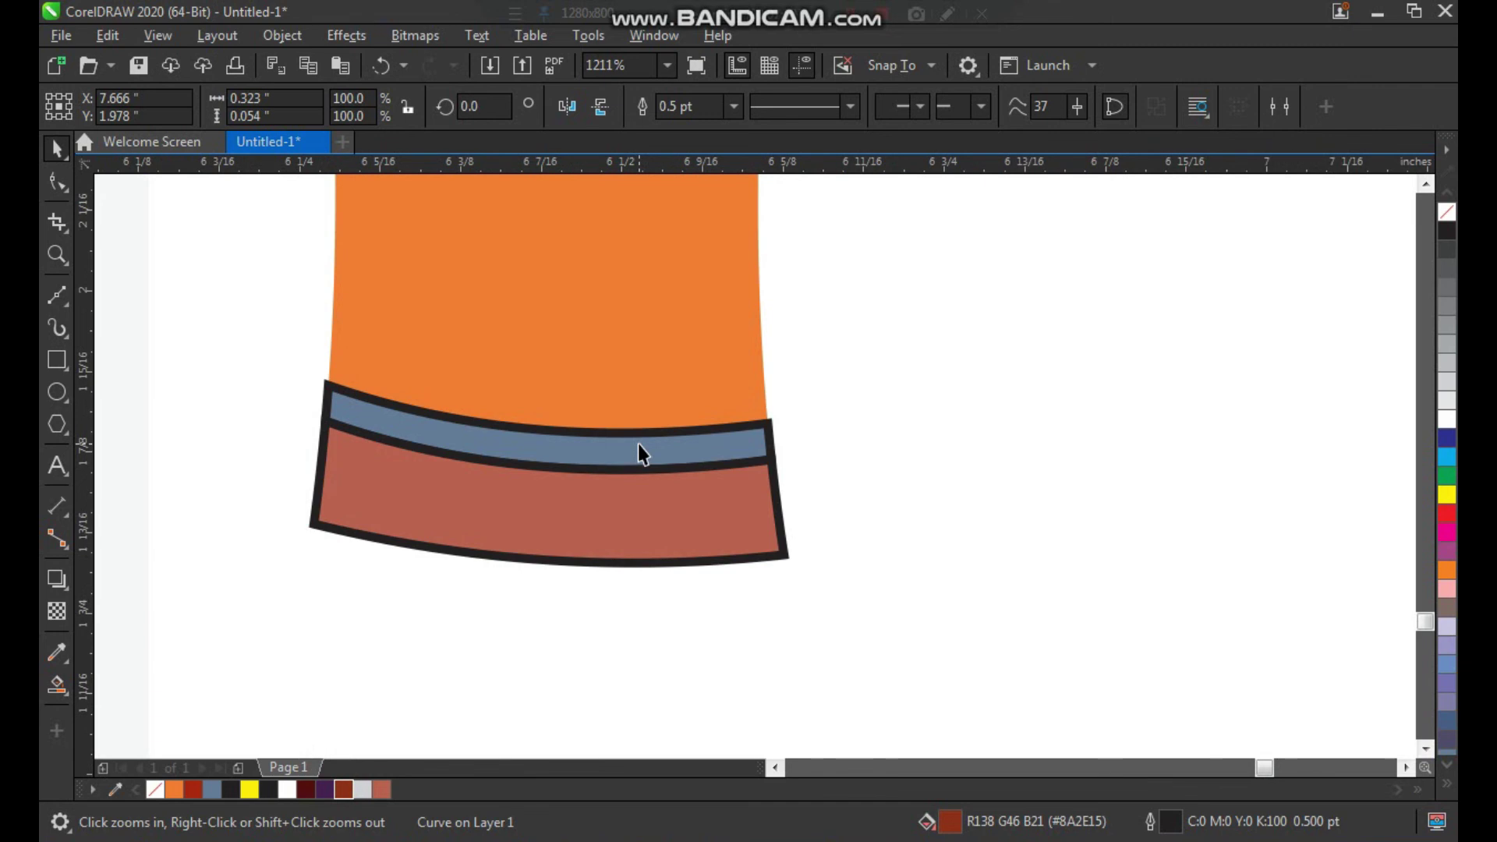
{"action": "left_click", "coordinate": [639, 446]}
{"action": "key", "text": "ctrl+r"}
Remove the black outlines from both cuff bands of the left-hand vector leg.
{"action": "left_click", "coordinate": [668, 531], "text": "shift"}
{"action": "right_click", "coordinate": [1448, 219]}
{"action": "scroll", "coordinate": [782, 351], "scroll_direction": "down", "scroll_amount": 3}
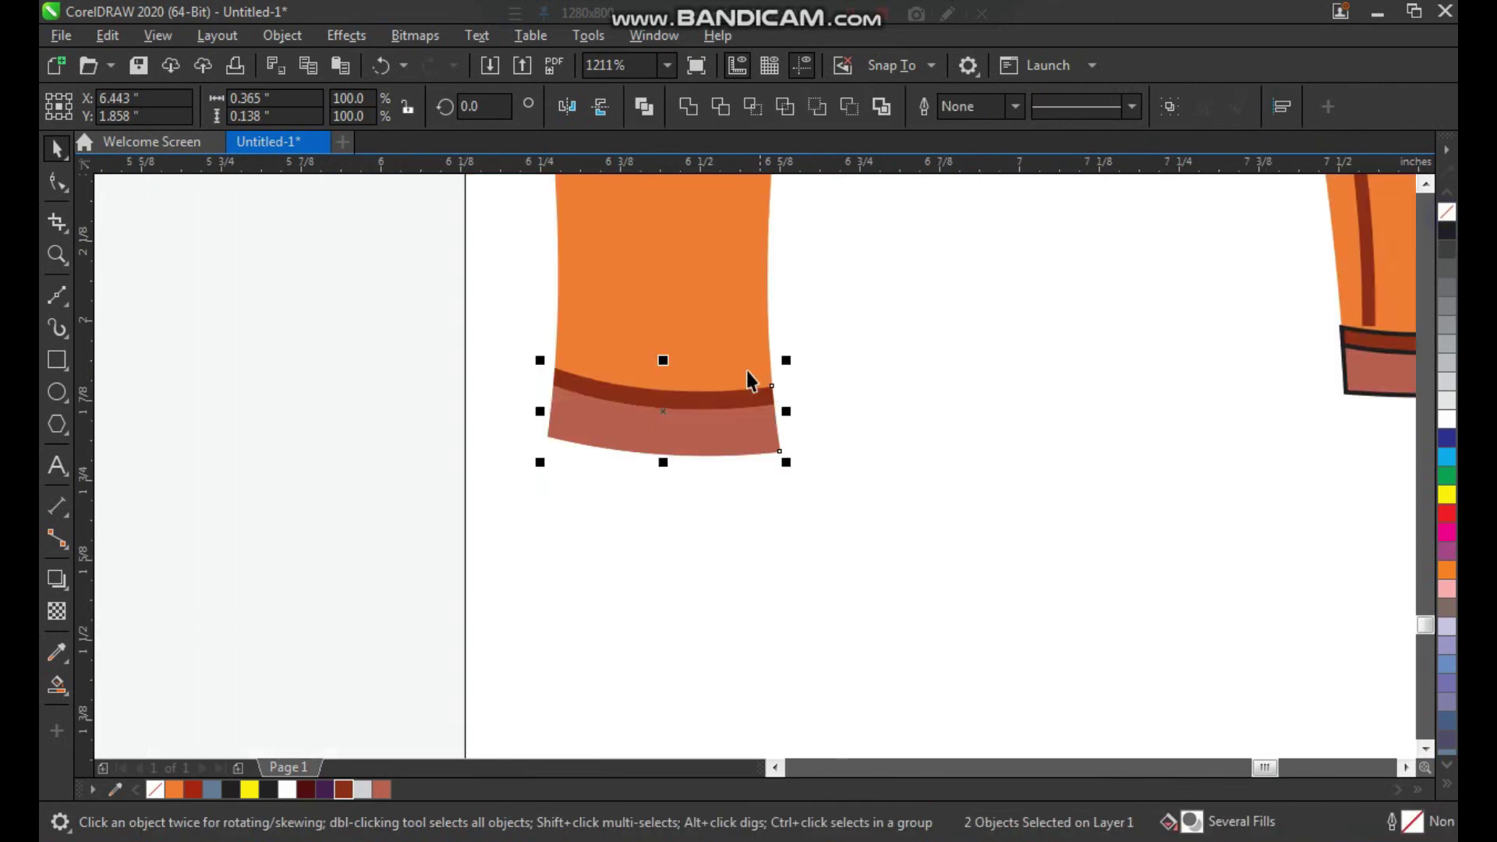
Remove the black outlines from the upper and lower cuff bands of the right-hand vector leg.
{"action": "key", "text": "F2"}
{"action": "left_click_drag", "start_coordinate": [948, 349], "coordinate": [1024, 414]}
{"action": "left_click", "coordinate": [903, 473]}
{"action": "key", "text": "ctrl+r"}
{"action": "left_click", "coordinate": [918, 548]}
{"action": "key", "text": "ctrl+r"}
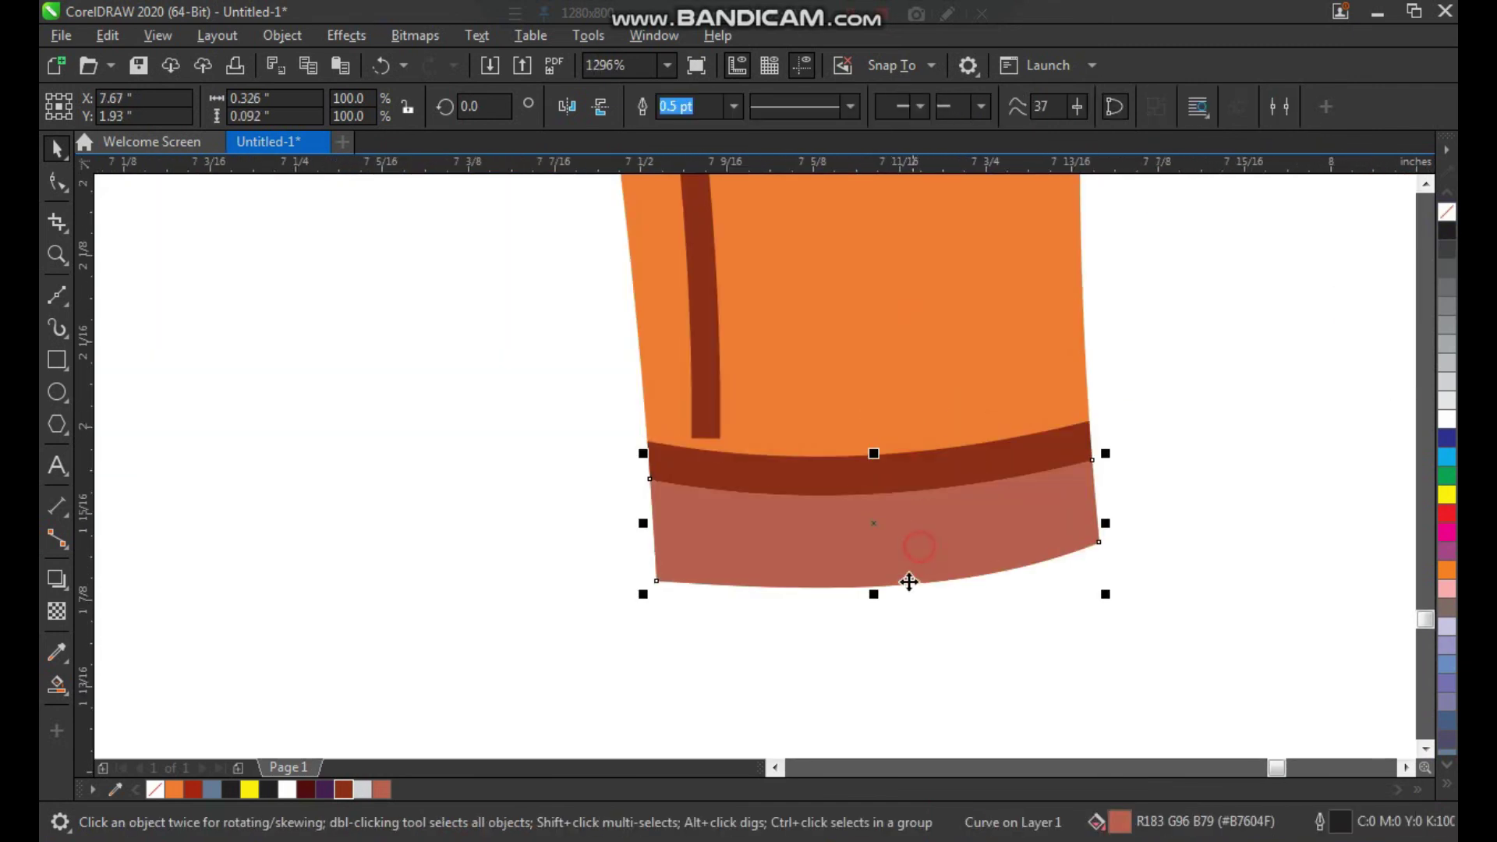
{"action": "scroll", "coordinate": [896, 542], "scroll_direction": "down", "scroll_amount": 4}
{"action": "left_click", "coordinate": [979, 444]}
Compare the leggings with their coloured cuffs against the reference image for remaining differences.
{"action": "scroll", "coordinate": [979, 444], "scroll_direction": "down", "scroll_amount": 1}
{"action": "key", "text": "F2"}
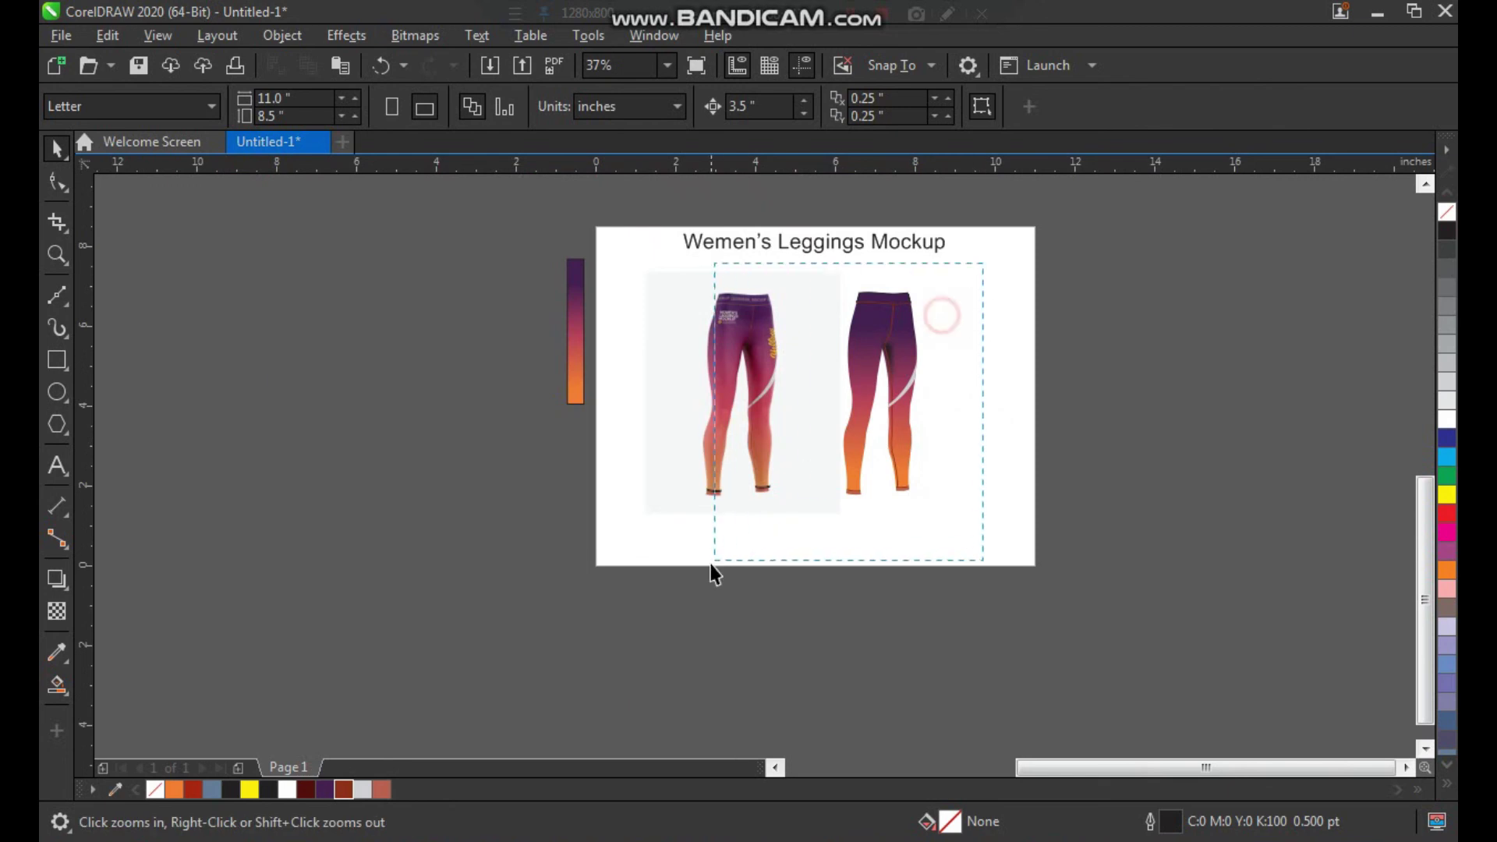
{"action": "left_click_drag", "start_coordinate": [710, 562], "coordinate": [711, 564]}
{"action": "left_click_drag", "start_coordinate": [434, 194], "coordinate": [978, 615]}
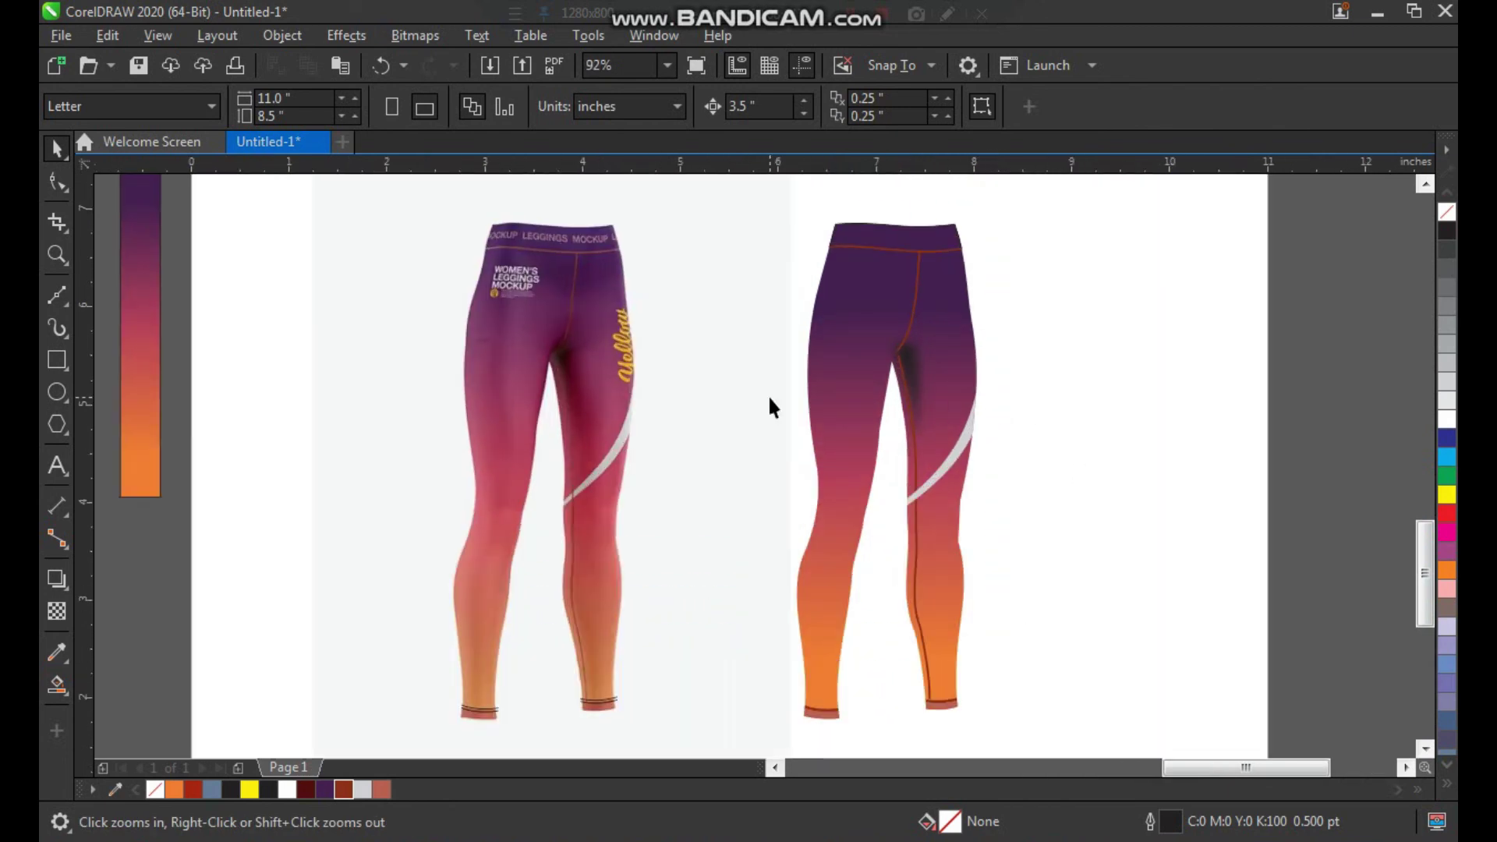